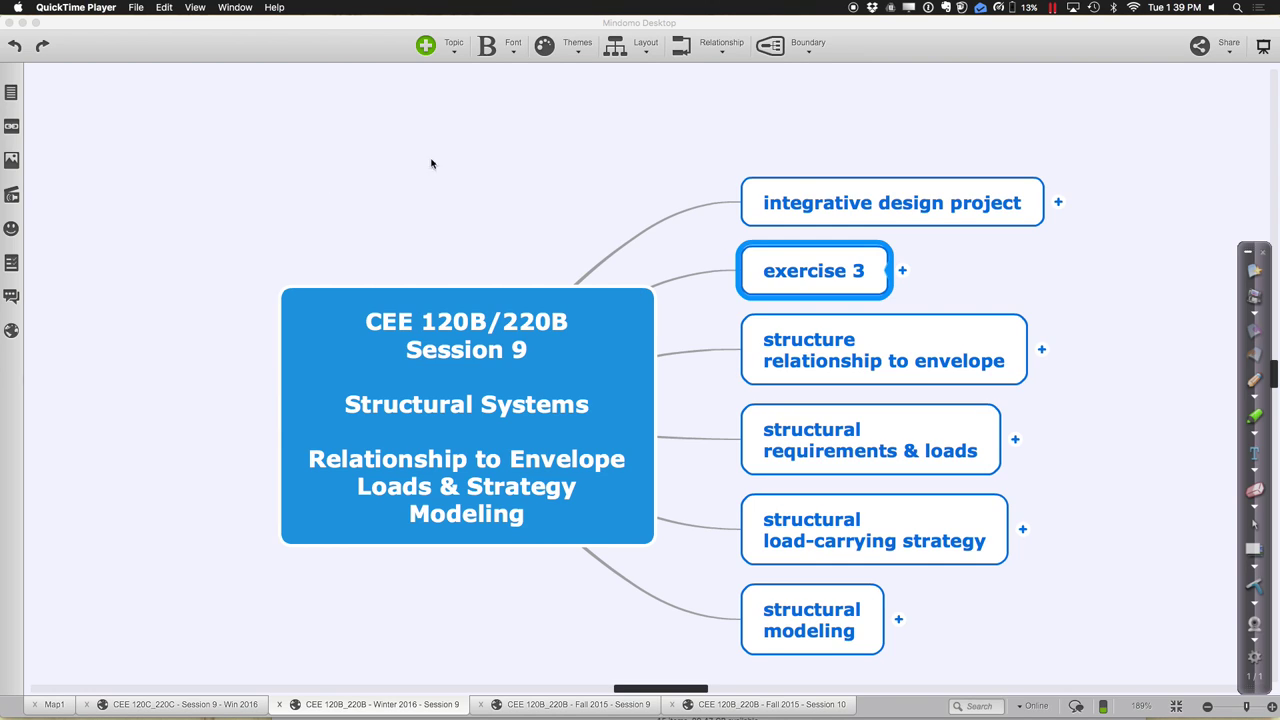
# Expand the "integrative design project" topic and review its Focus branch from Check-In 1 to Check-In 4.
pyautogui.click(1059, 205)
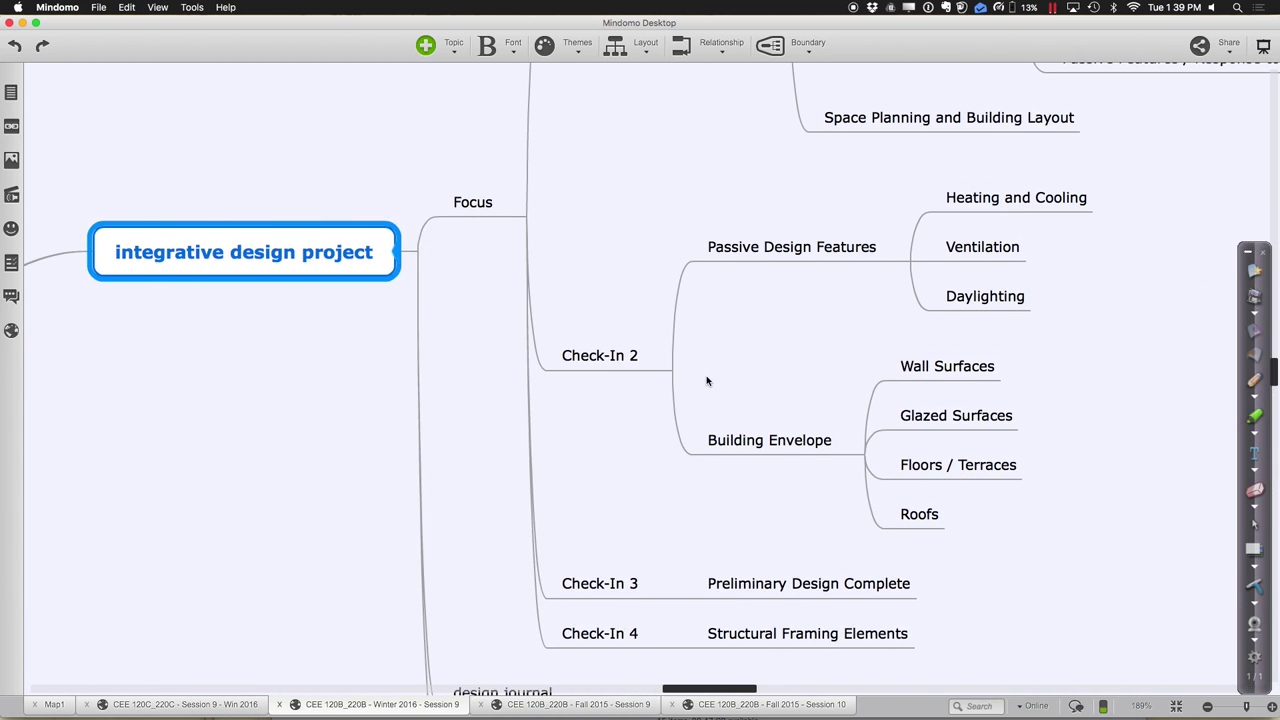
pyautogui.scroll(5, 706, 380)
pyautogui.hscroll(3, 706, 380)
pyautogui.scroll(-1, 706, 380)
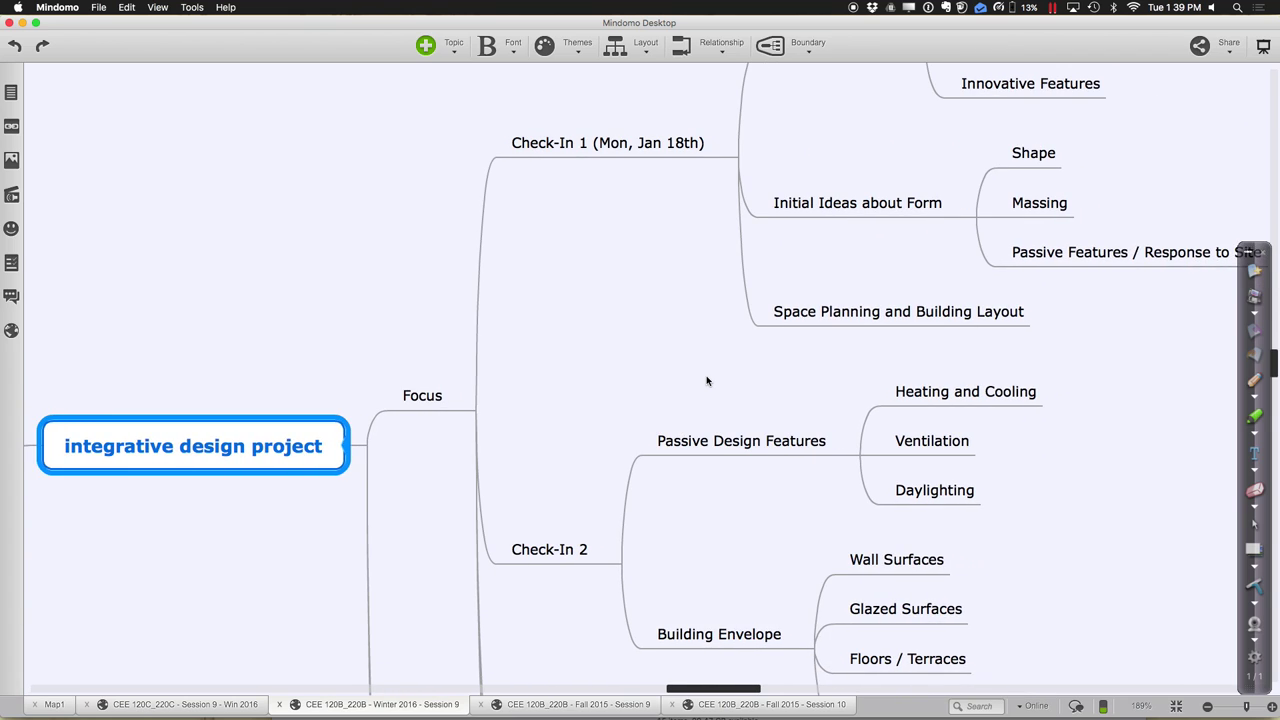
pyautogui.scroll(-4, 706, 380)
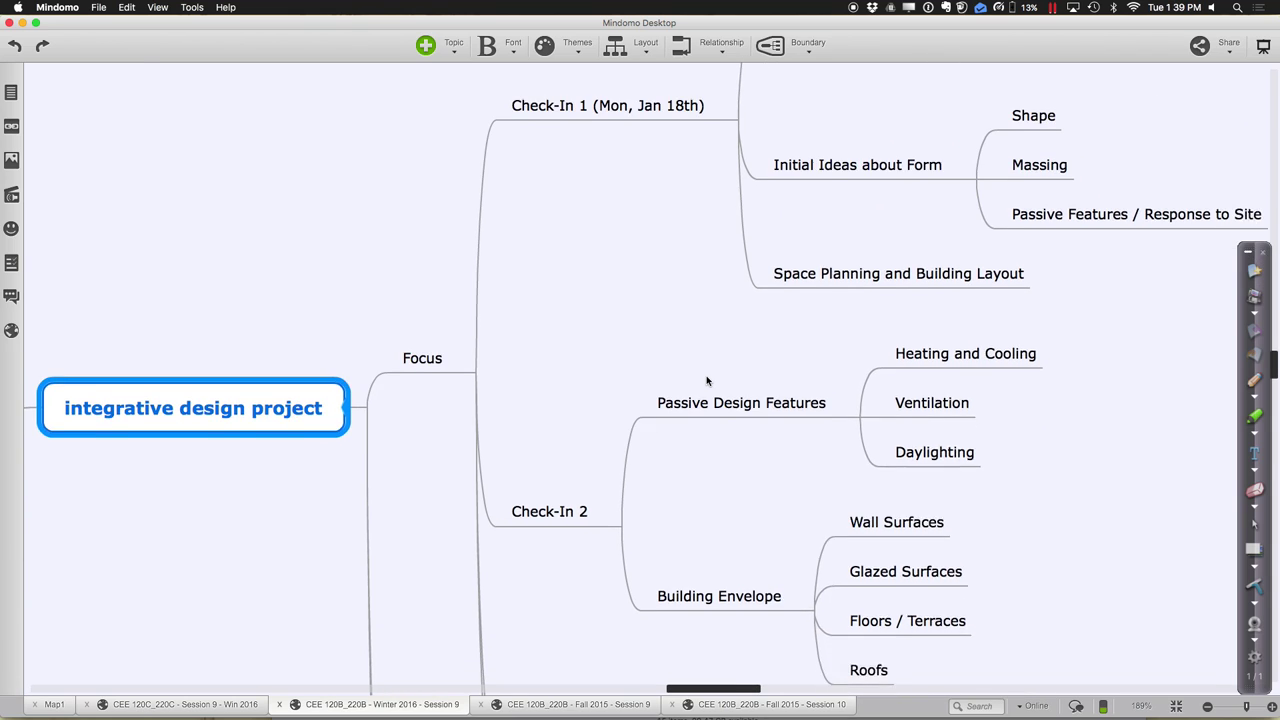
pyautogui.scroll(-2, 706, 380)
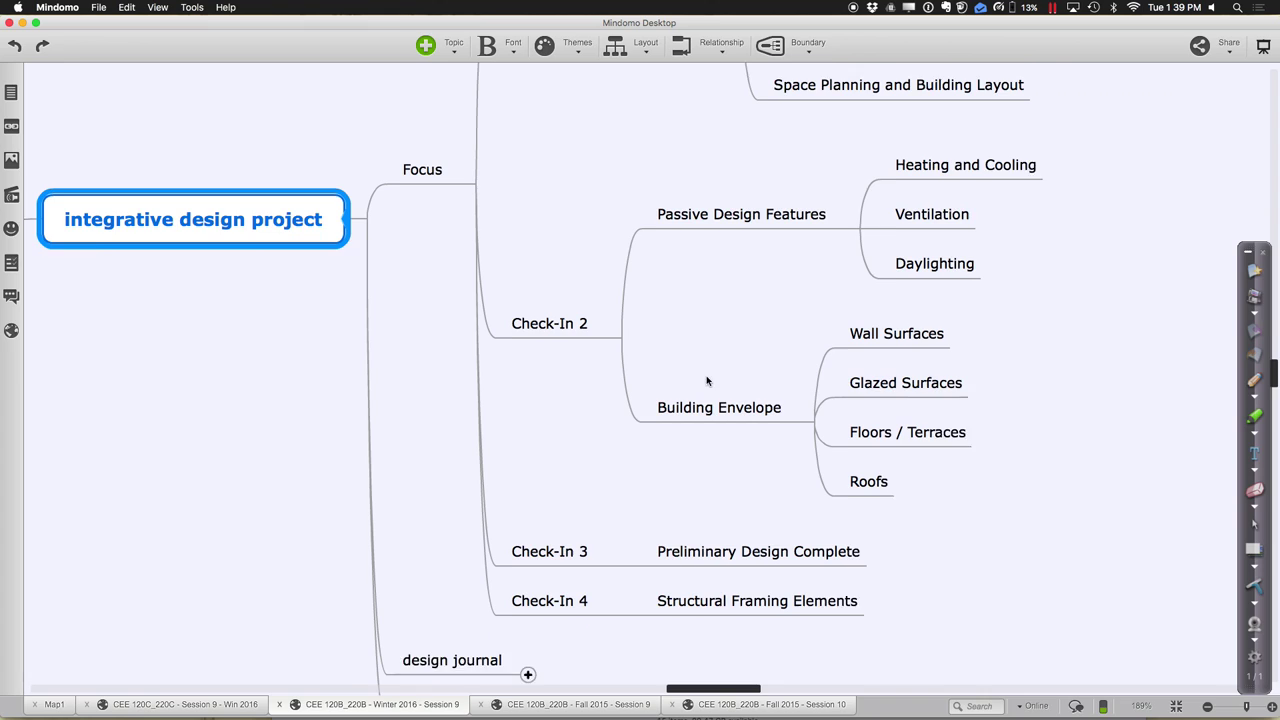
pyautogui.scroll(-1, 706, 380)
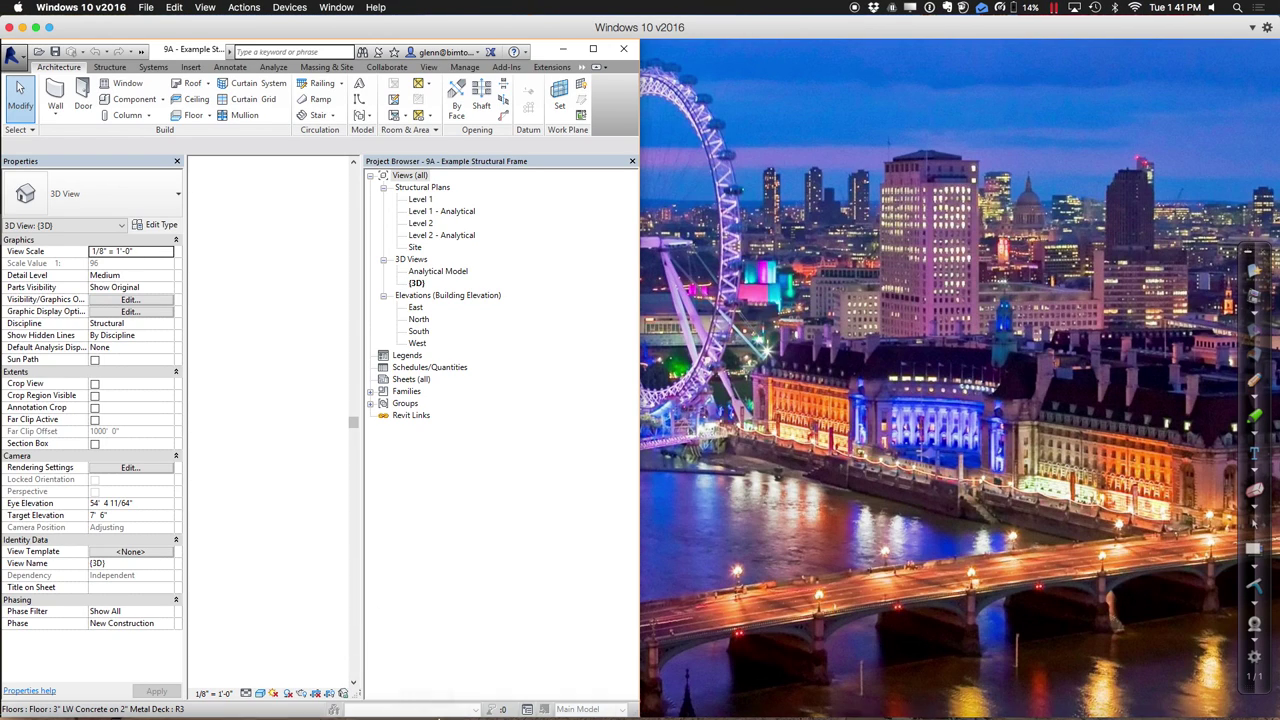
# Switch to Chrome and open the CEE 120B/220B Office Hours appointment group in the Canvas scheduler to view its weekly slots.
pyautogui.moveTo(423, 690)
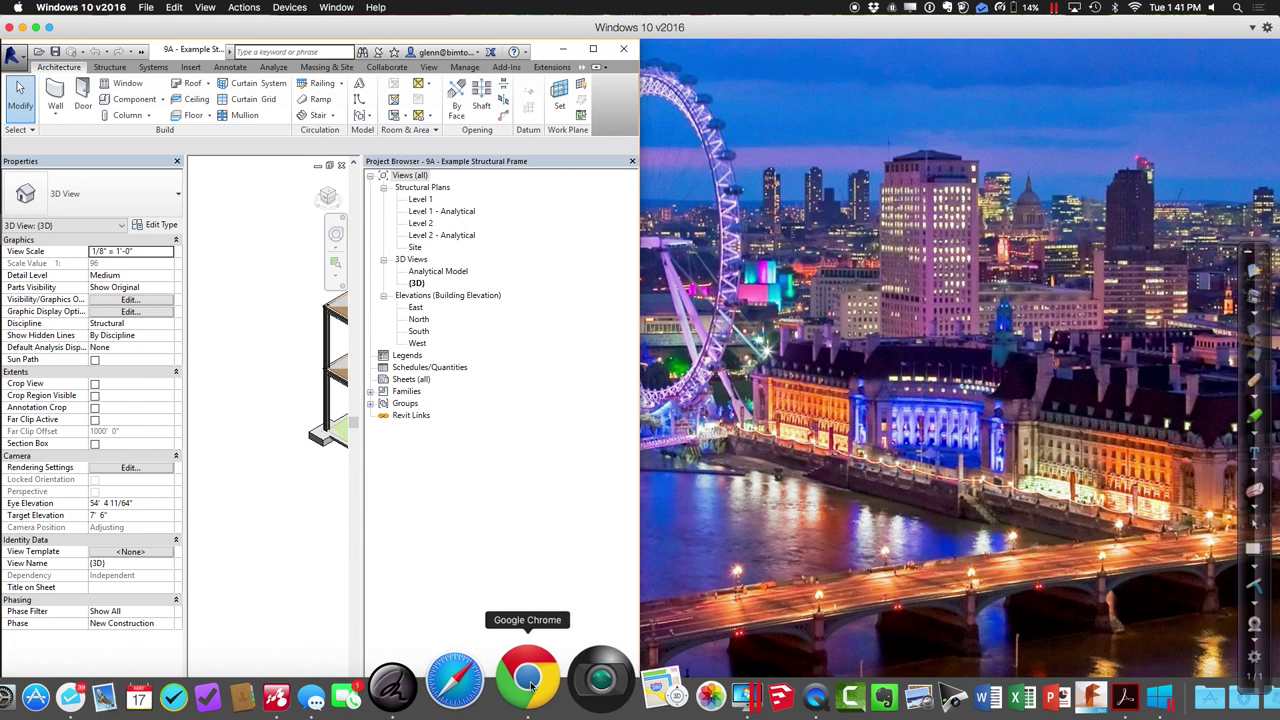
pyautogui.click(529, 690)
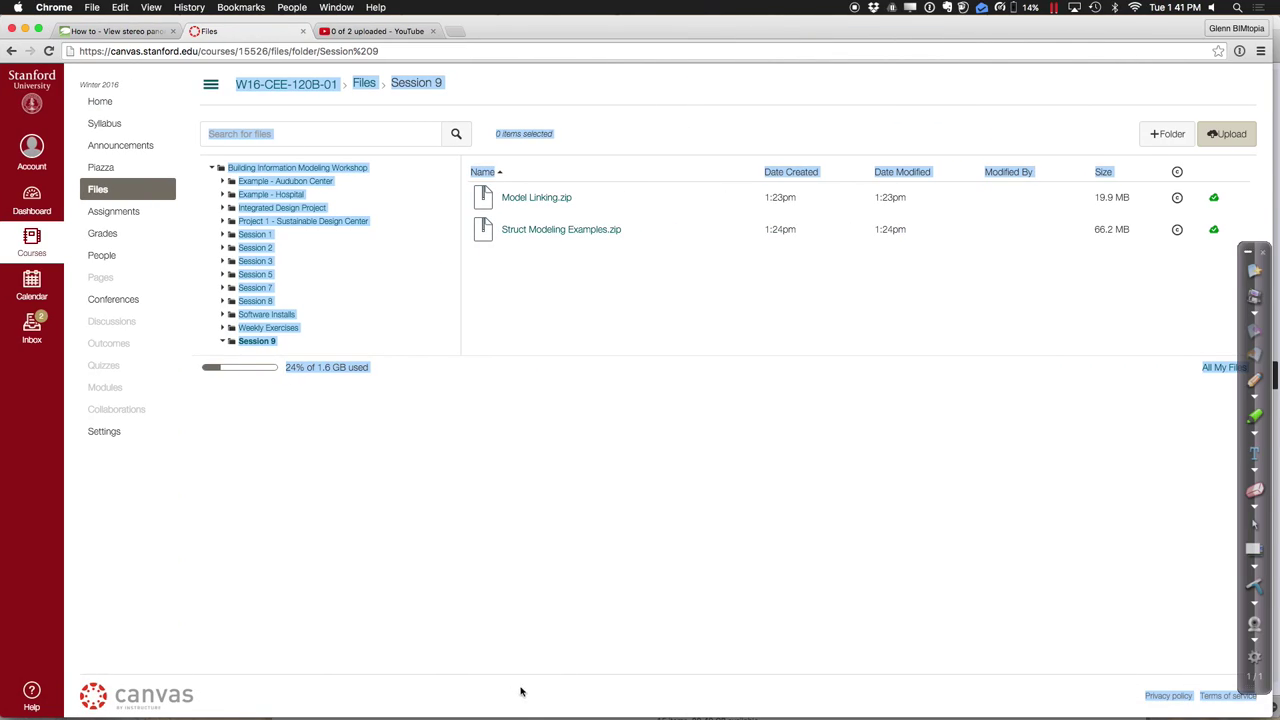
pyautogui.click(33, 290)
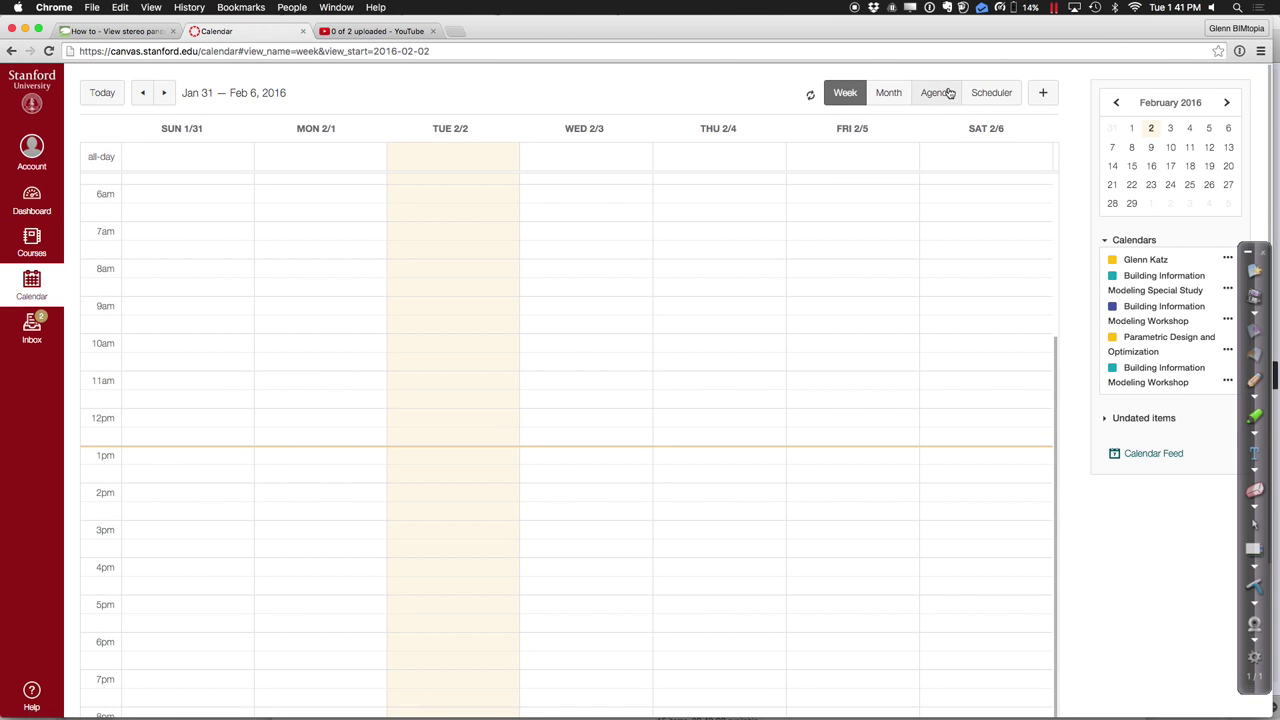
pyautogui.click(989, 93)
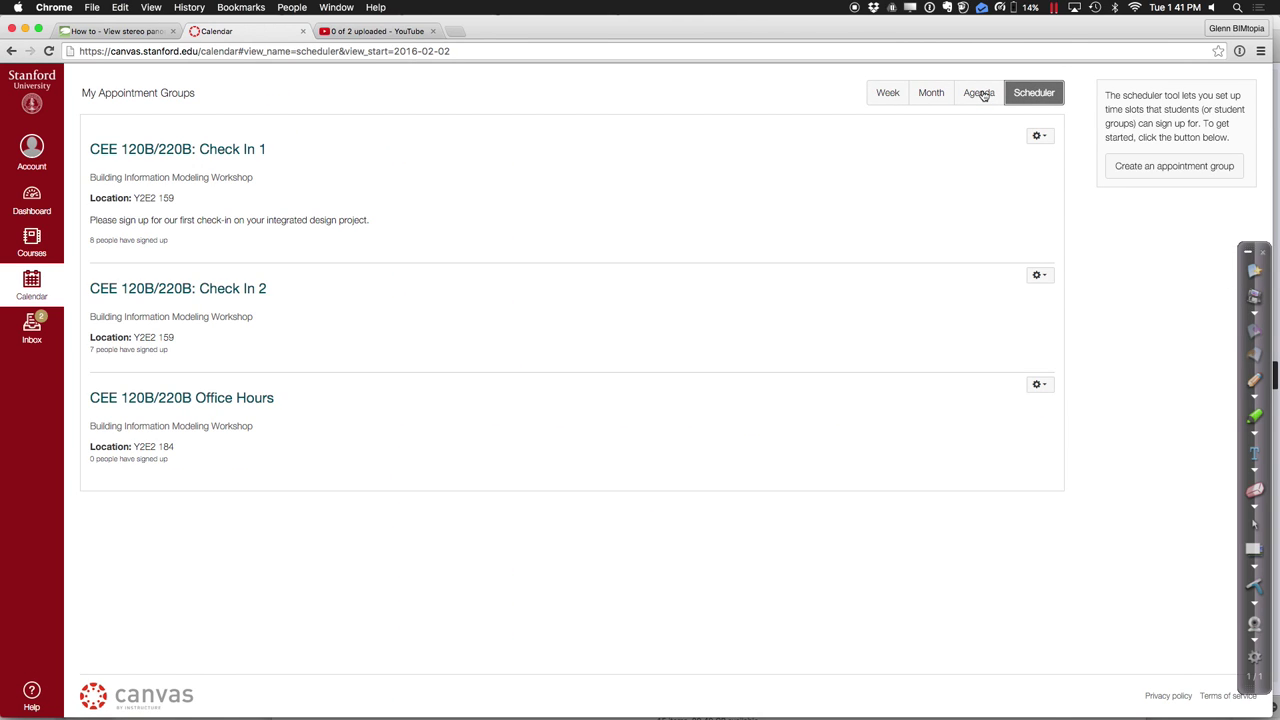
pyautogui.click(203, 400)
pyautogui.scroll(-2, 378, 468)
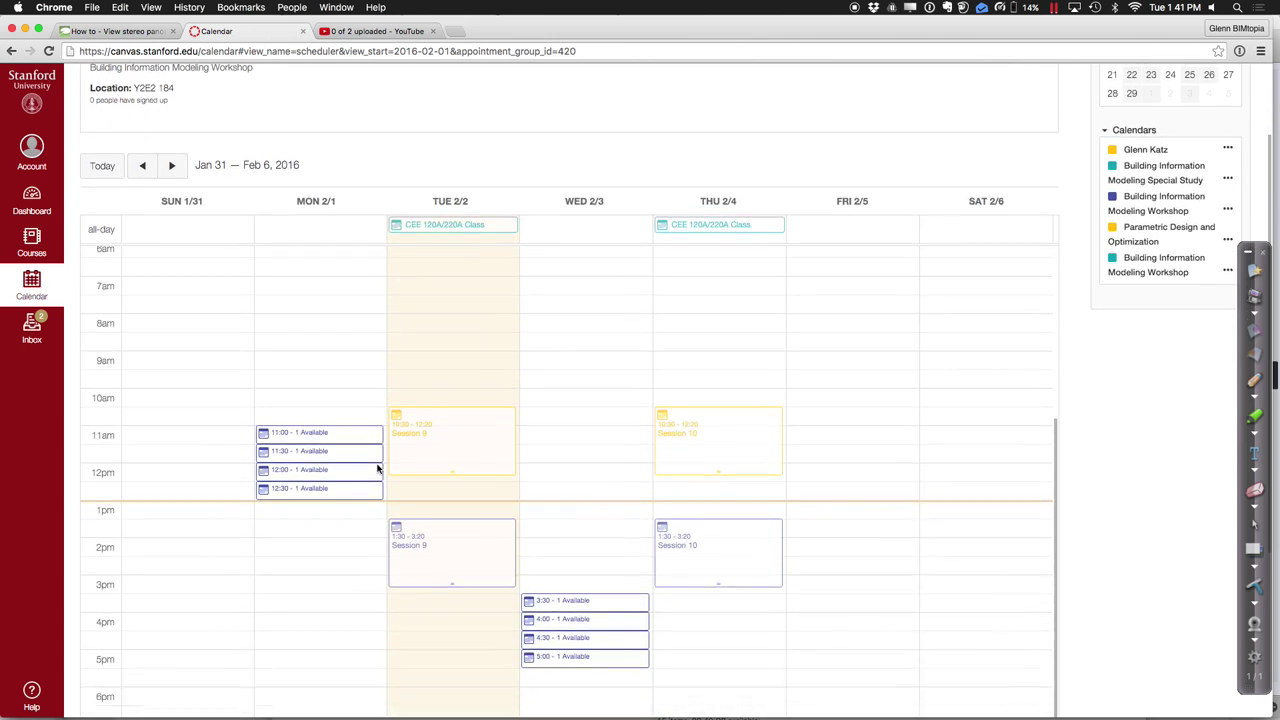
pyautogui.scroll(-3, 378, 468)
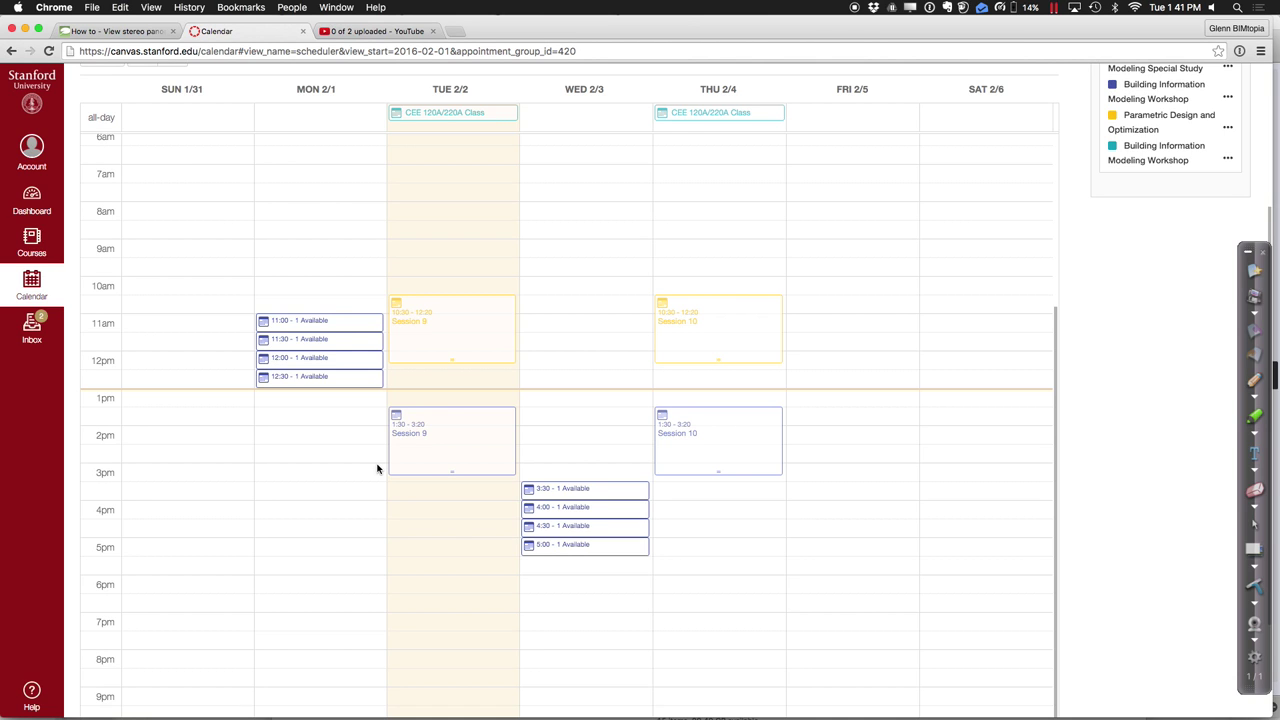
# Return to the mind map in Mindomo Desktop and expand the "exercise 3" topic.
pyautogui.moveTo(395, 705)
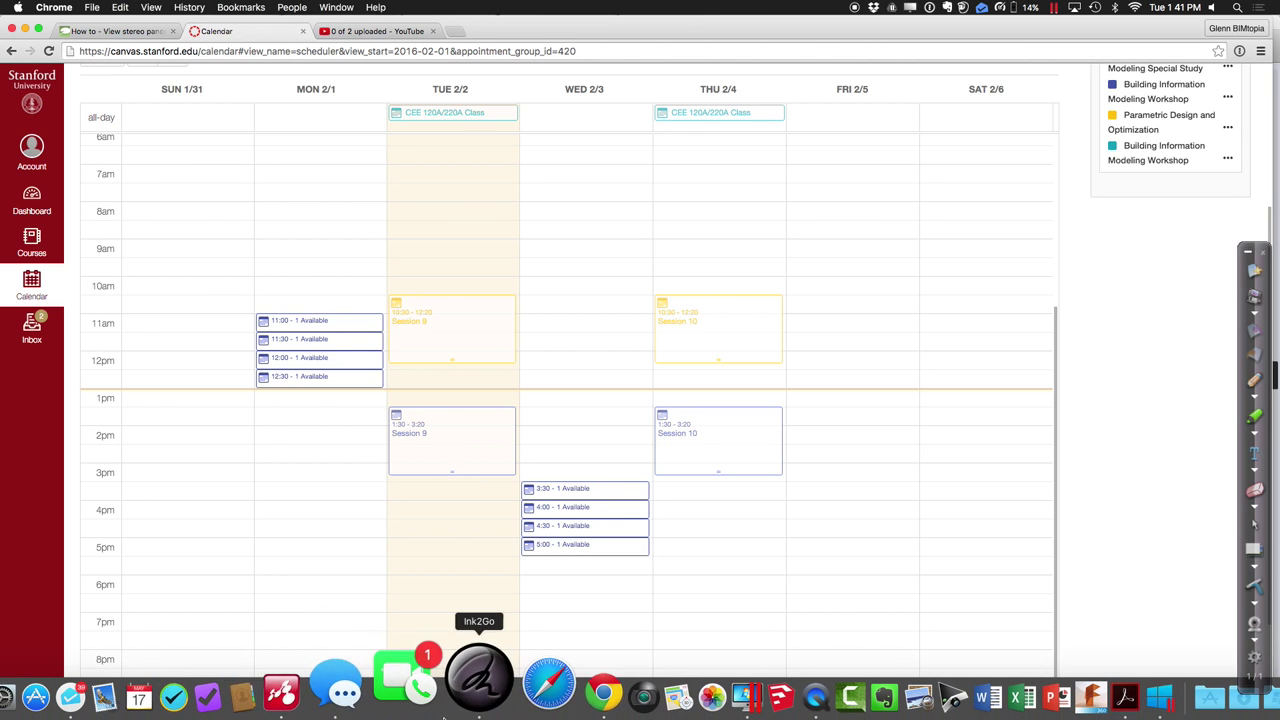
pyautogui.click(352, 685)
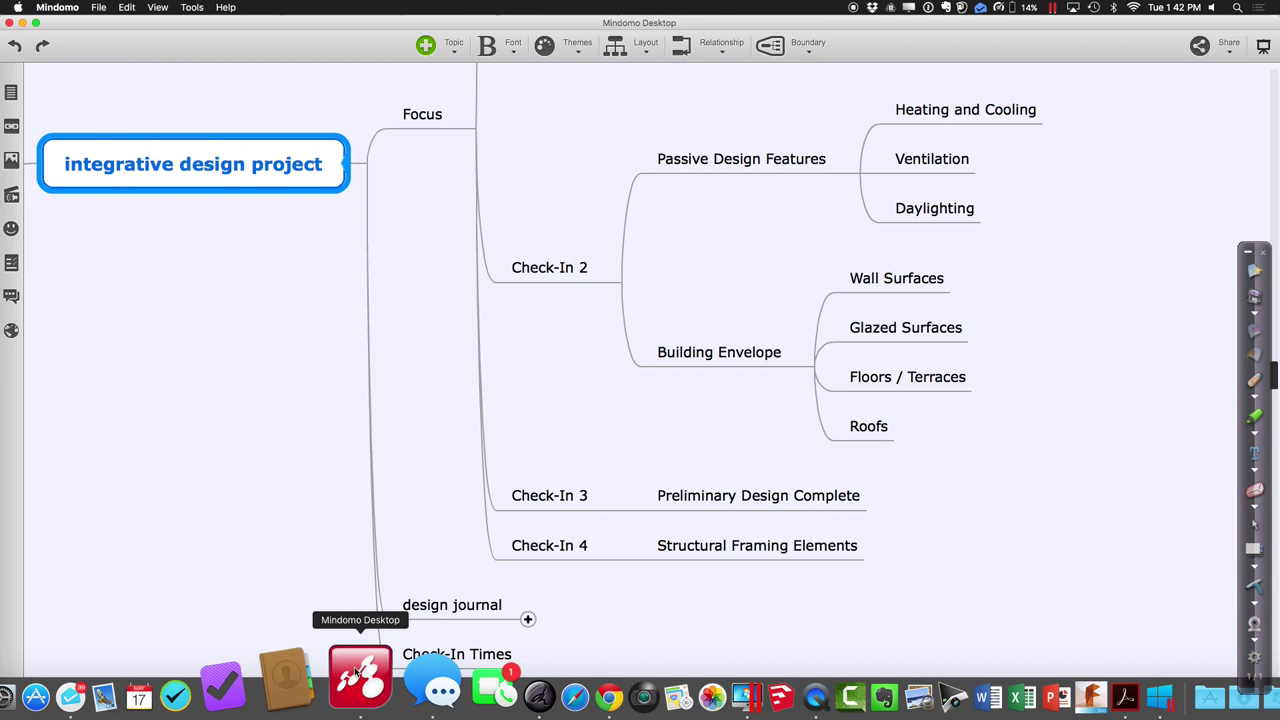
pyautogui.press('Down')
pyautogui.press('Down')
pyautogui.press('Down')
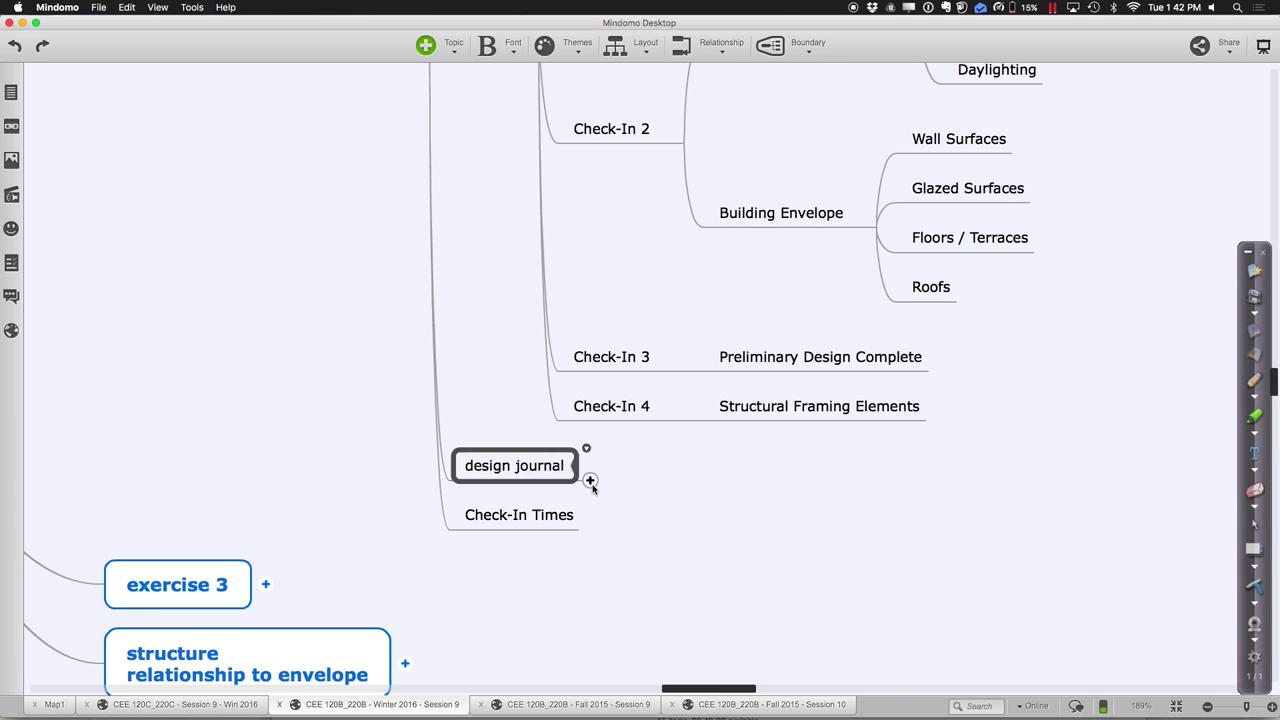
pyautogui.scroll(-3, 668, 542)
pyautogui.hscroll(-3, 668, 542)
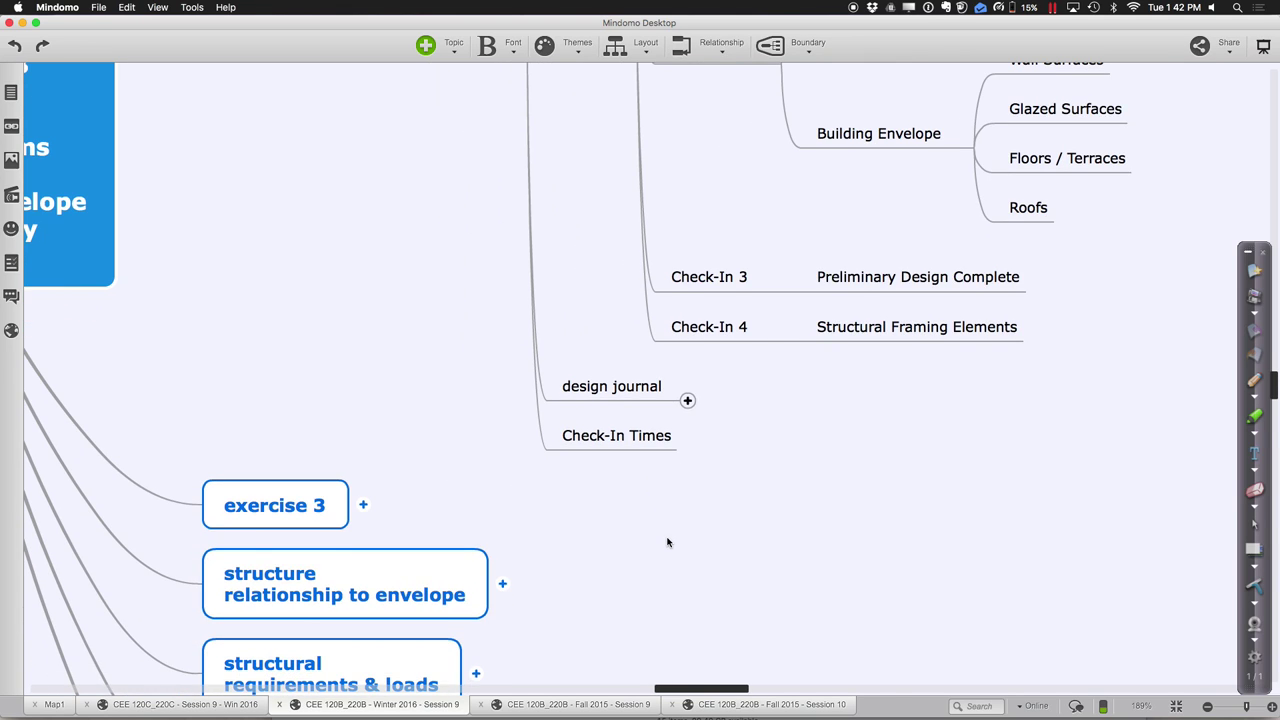
pyautogui.hscroll(-5, 668, 542)
pyautogui.scroll(-3, 668, 542)
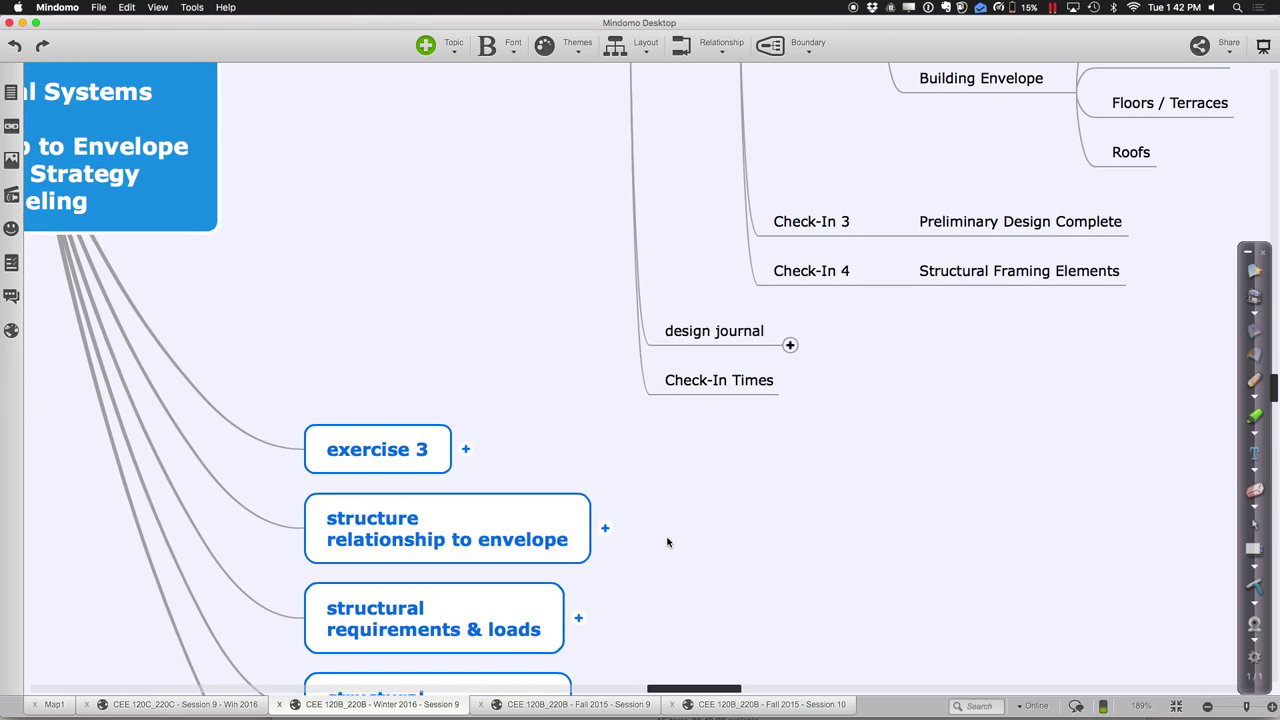
pyautogui.scroll(-4, 668, 542)
pyautogui.hscroll(-4, 668, 540)
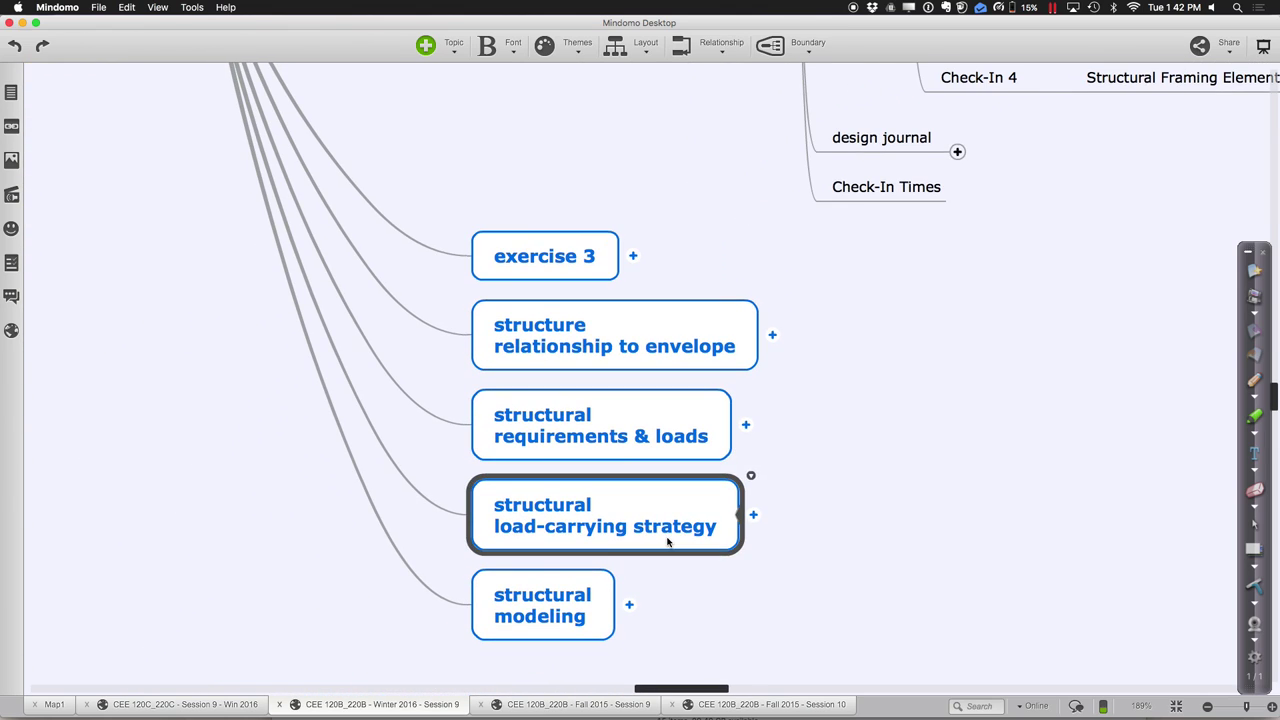
pyautogui.click(634, 258)
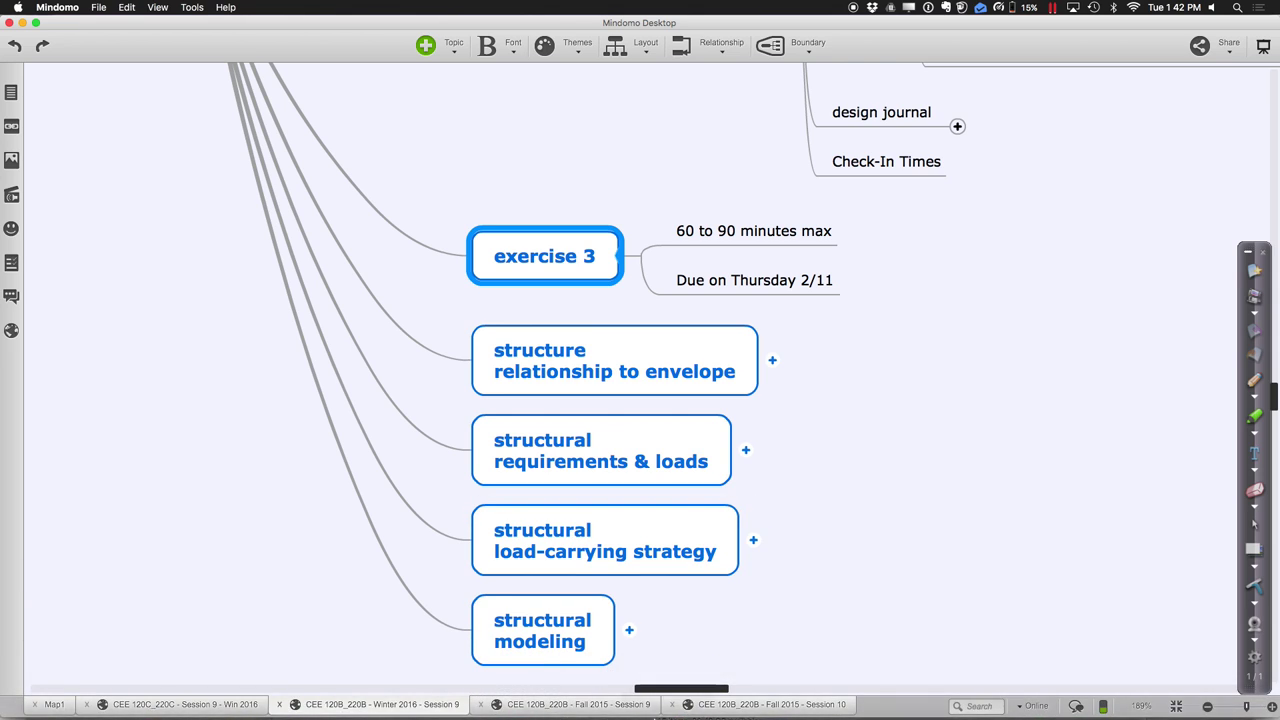
# Switch to Chrome and open the "Exercise 3: Structural Systems" assignment in the W16-CEE-120B-01 course.
pyautogui.moveTo(680, 715)
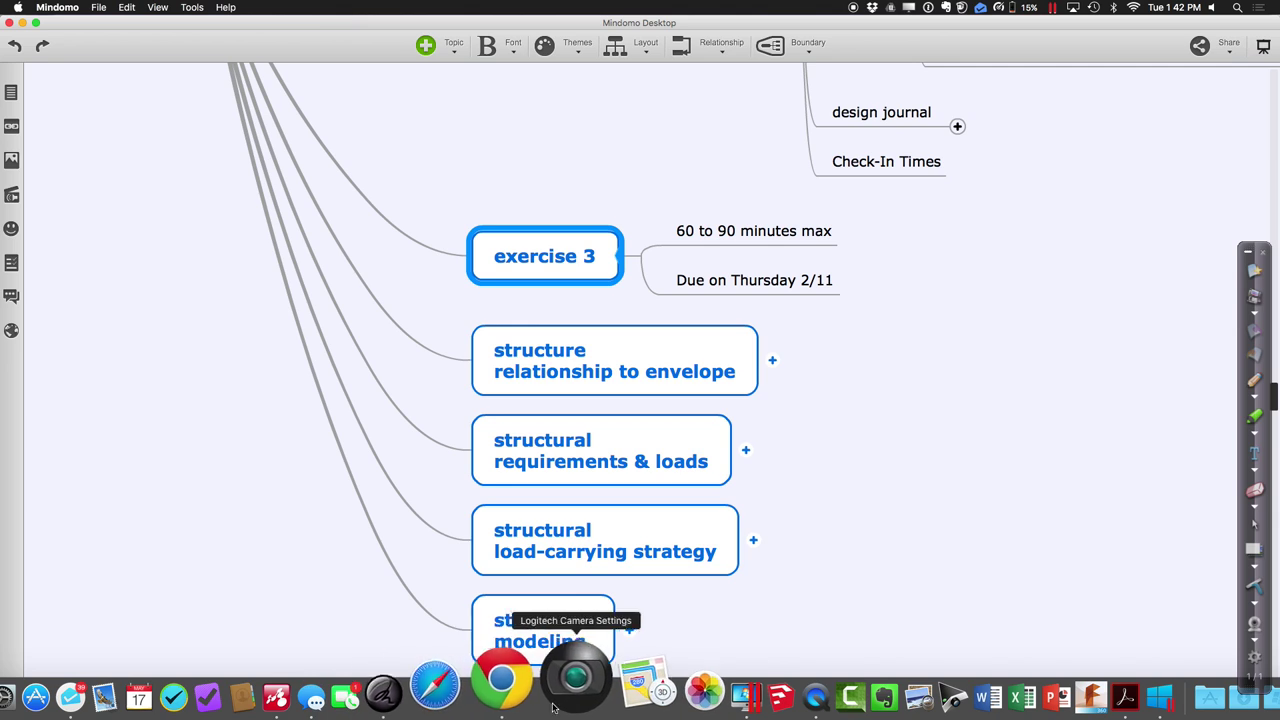
pyautogui.click(537, 703)
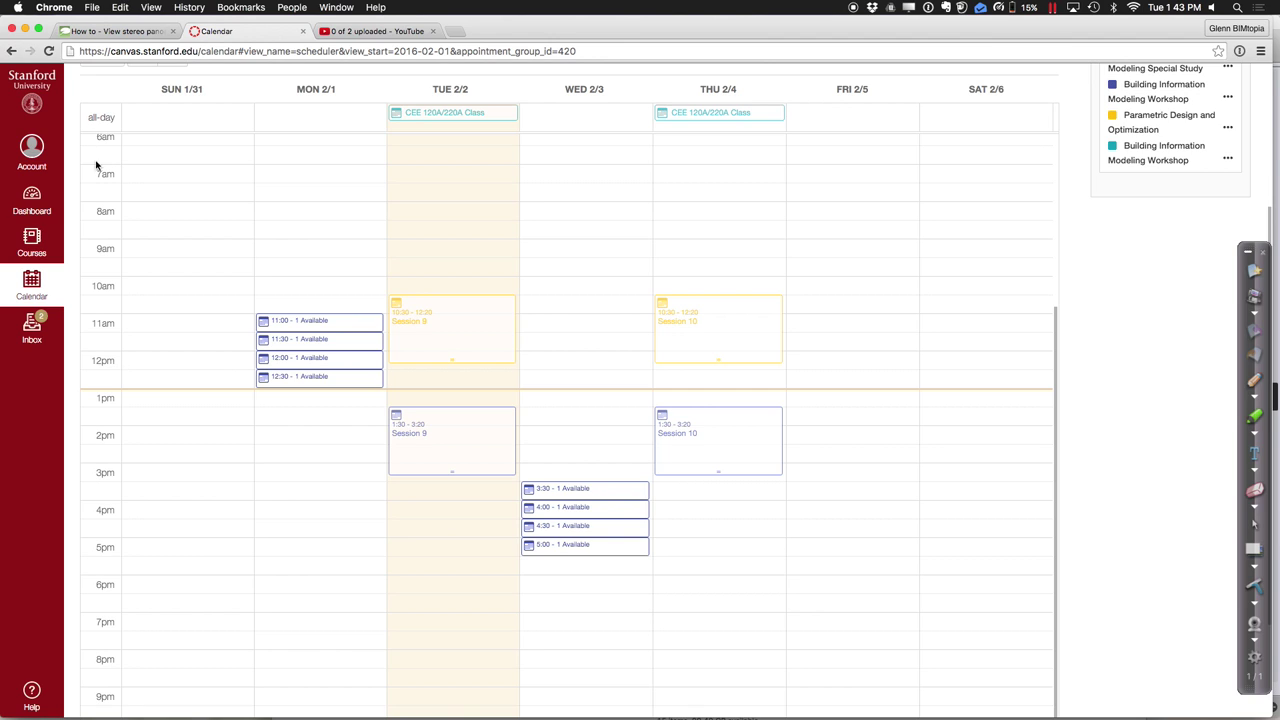
pyautogui.click(31, 240)
pyautogui.click(146, 149)
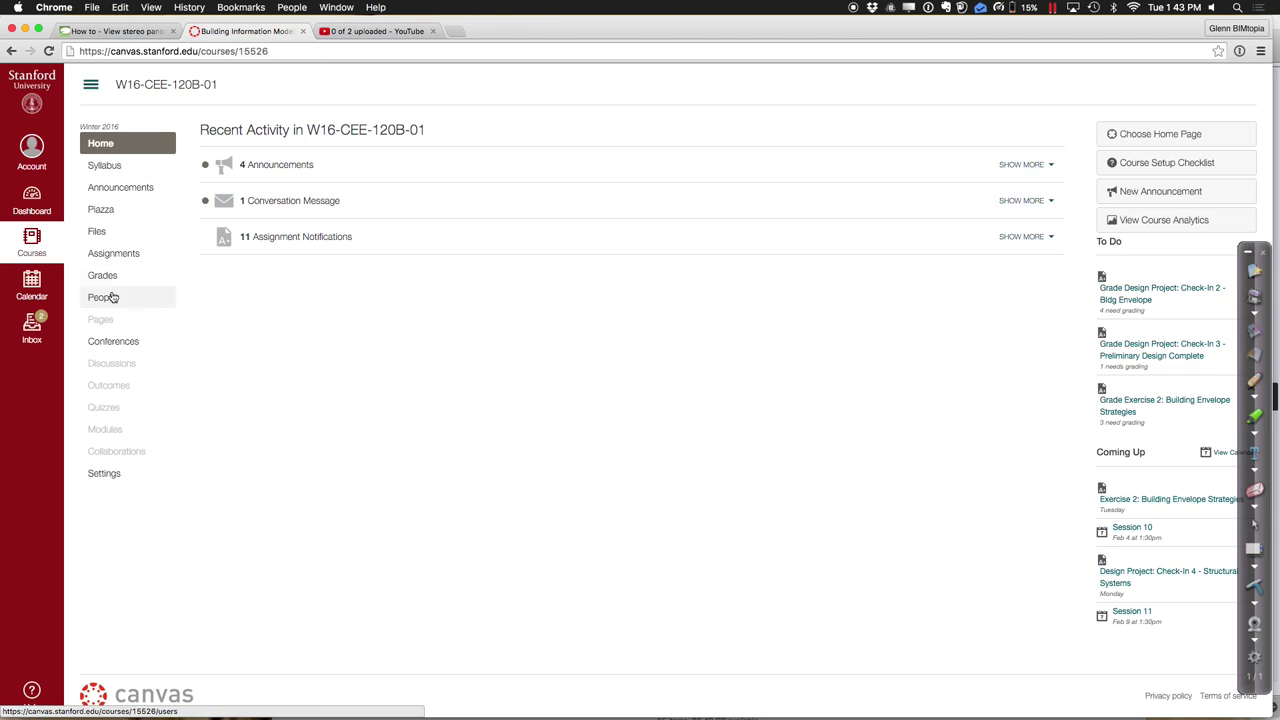
pyautogui.click(129, 256)
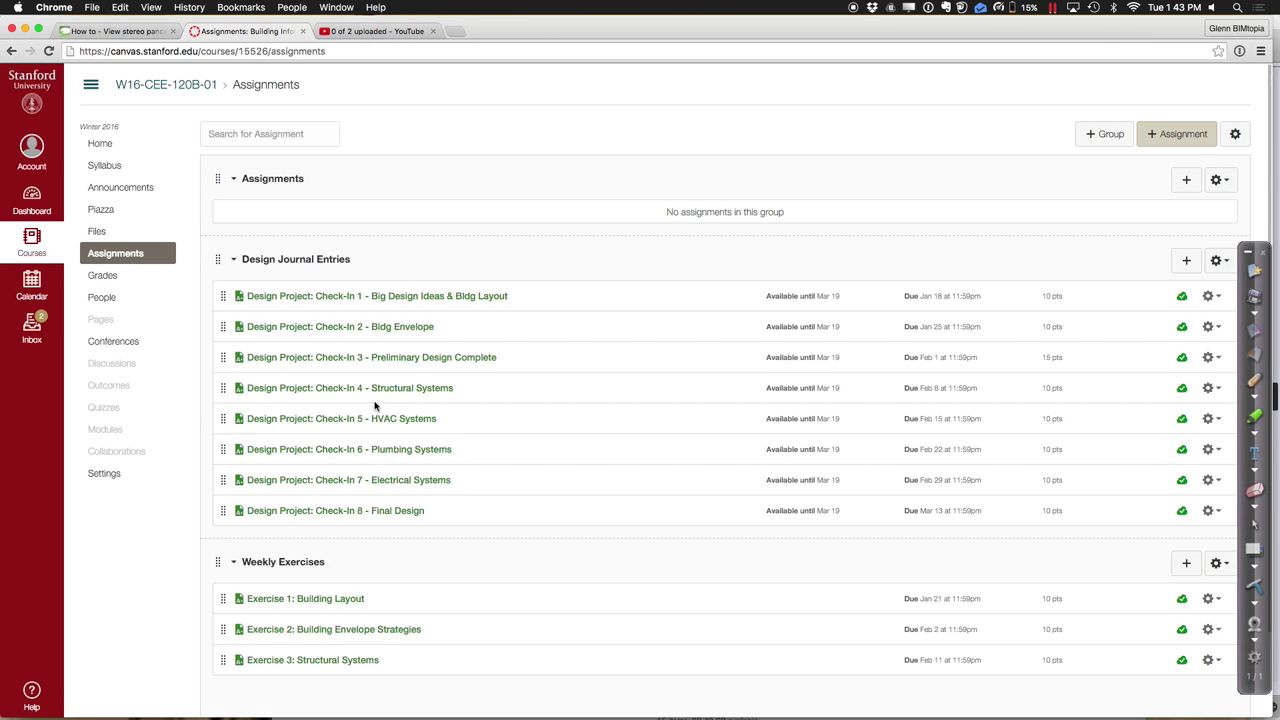
pyautogui.scroll(-3, 440, 512)
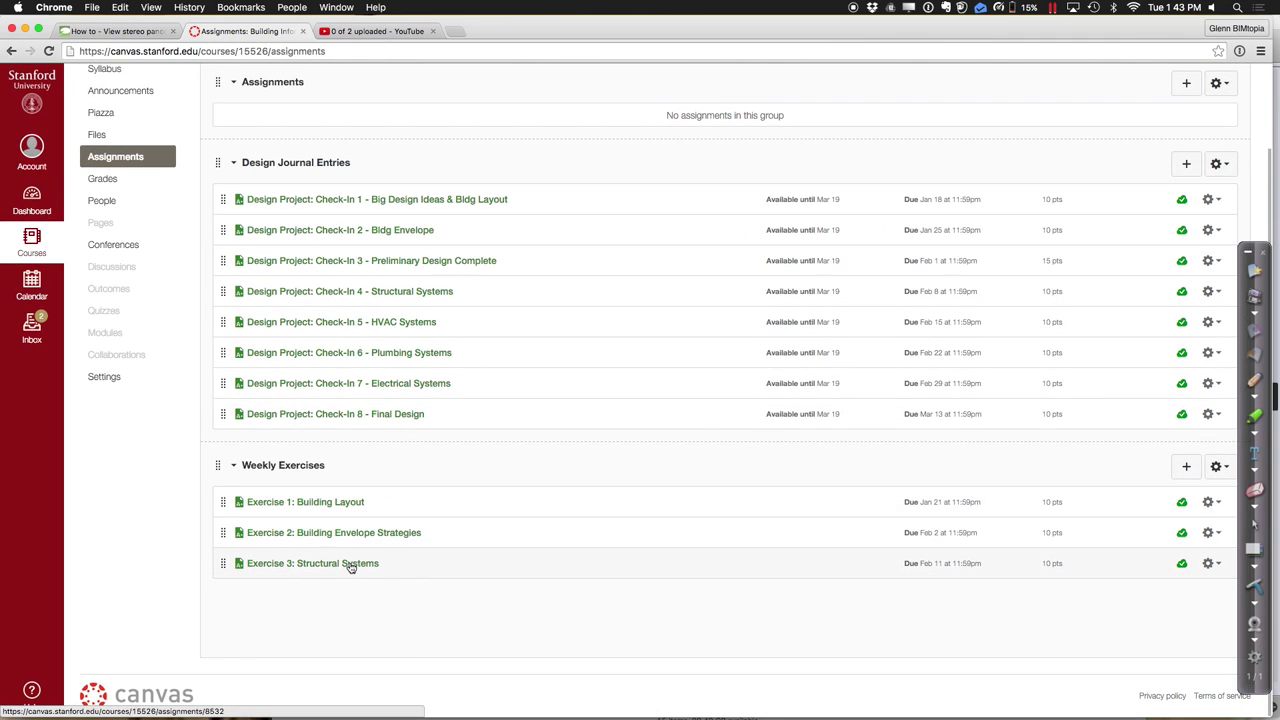
pyautogui.click(350, 564)
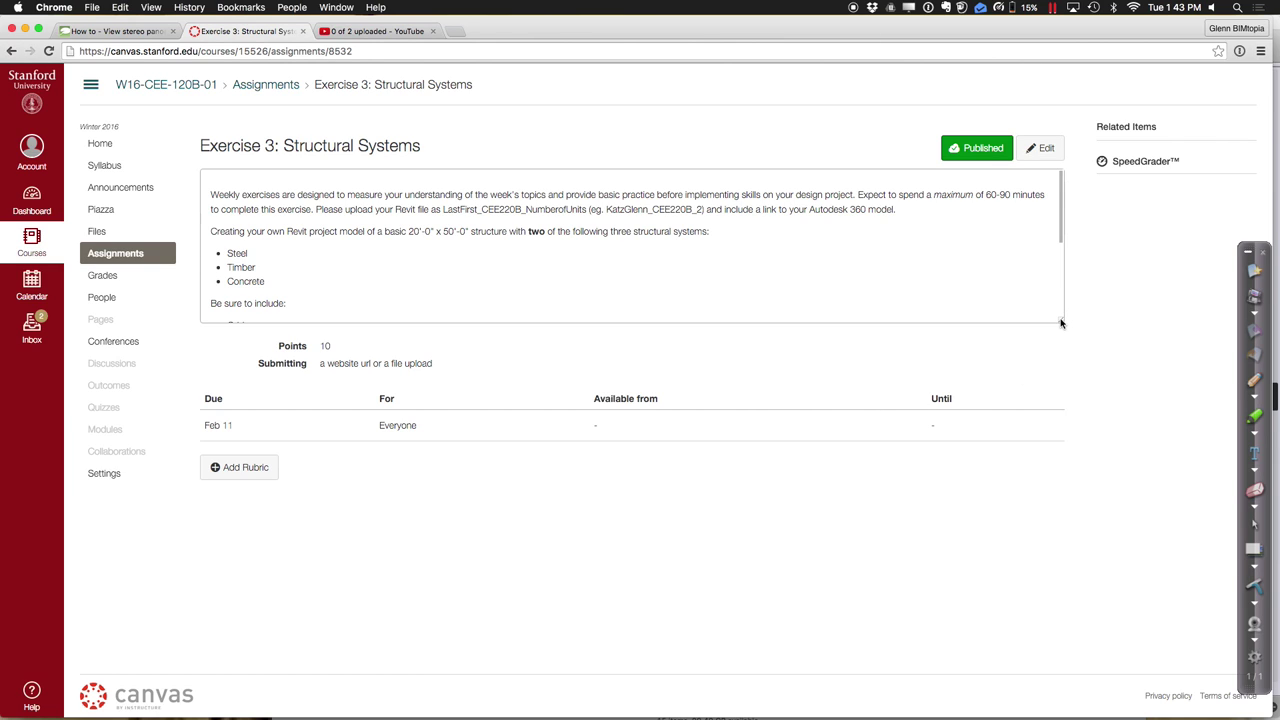
# Reload the Exercise 3 page and enlarge the description box to show its full text.
pyautogui.moveTo(1060, 320); pyautogui.dragTo(1142, 578)
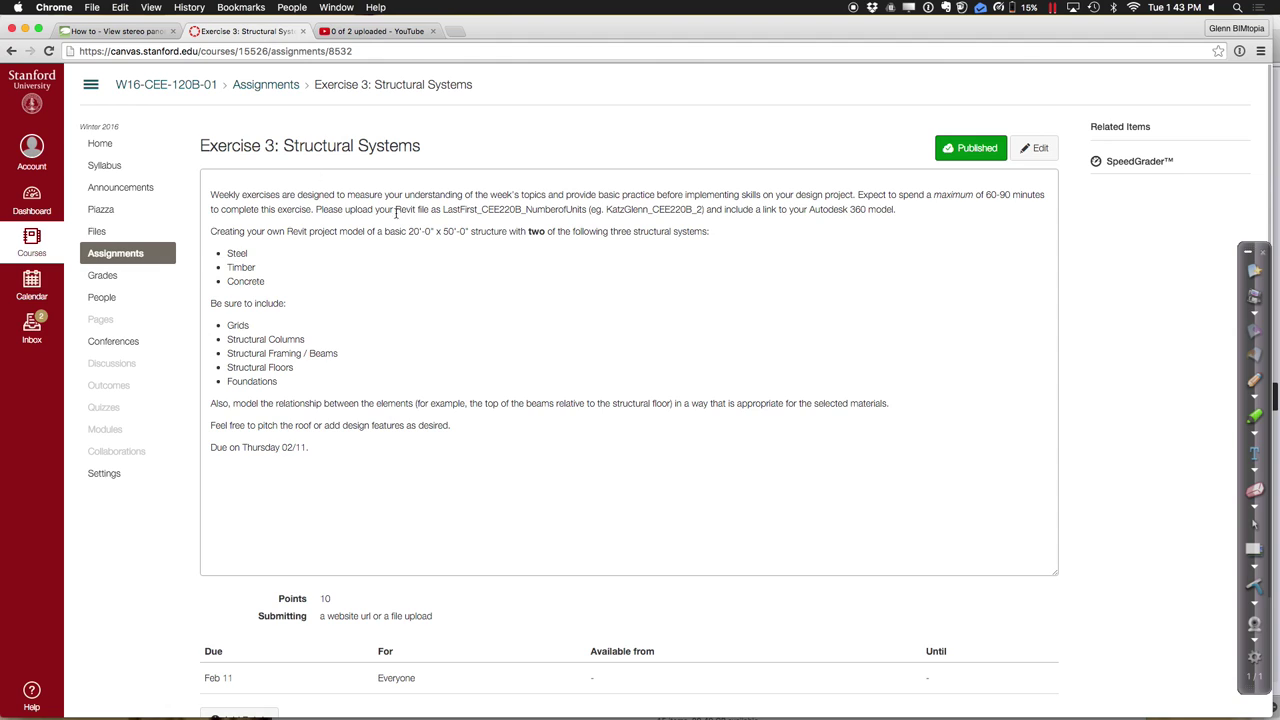
pyautogui.click(49, 52)
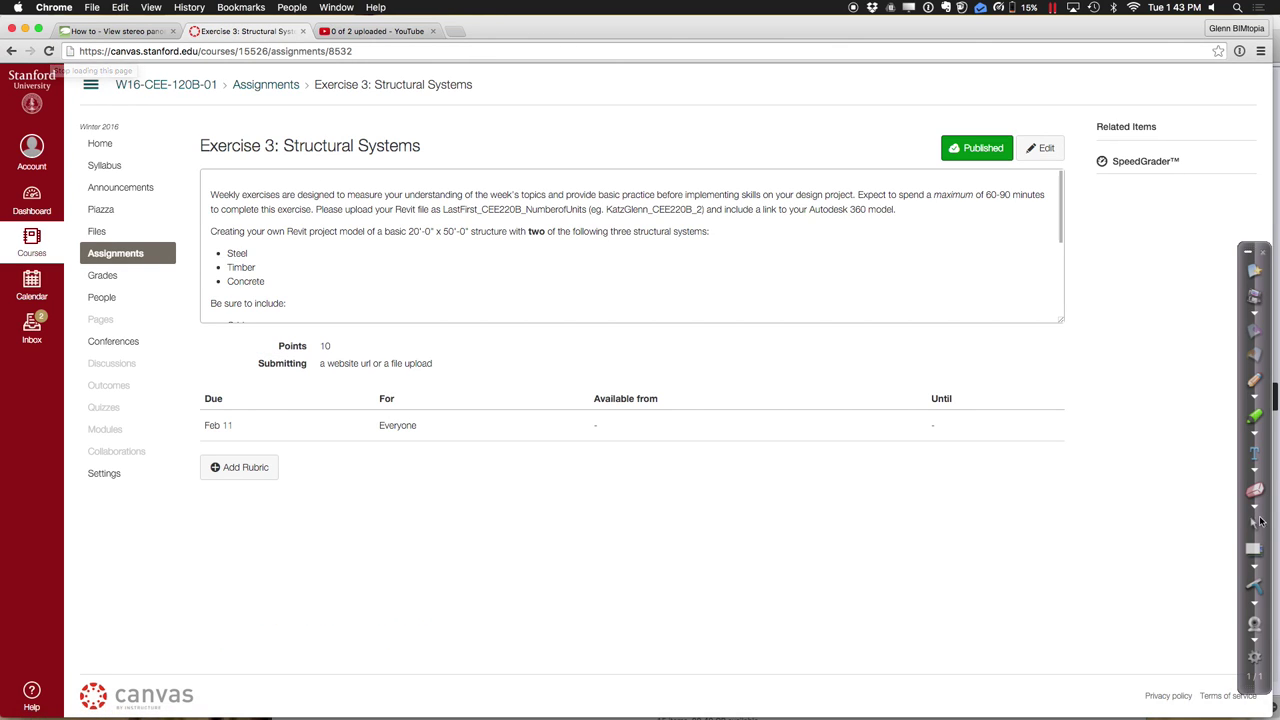
pyautogui.moveTo(1062, 321); pyautogui.dragTo(1171, 545)
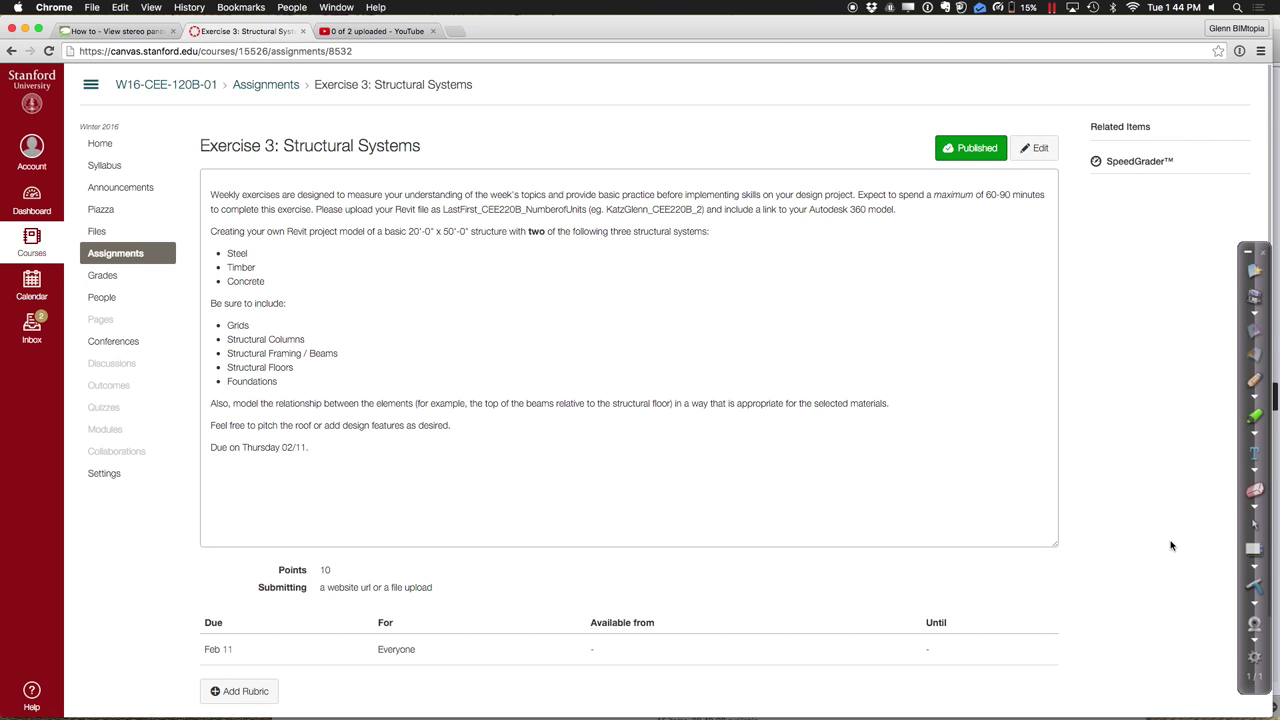
# Switch to Revit in the Windows 10 machine, widen its window and narrow the Project Browser to show the whole structural frame in 3D.
pyautogui.hotkey('ctrl', 'Right')
pyautogui.hotkey('ctrl', 'Left')
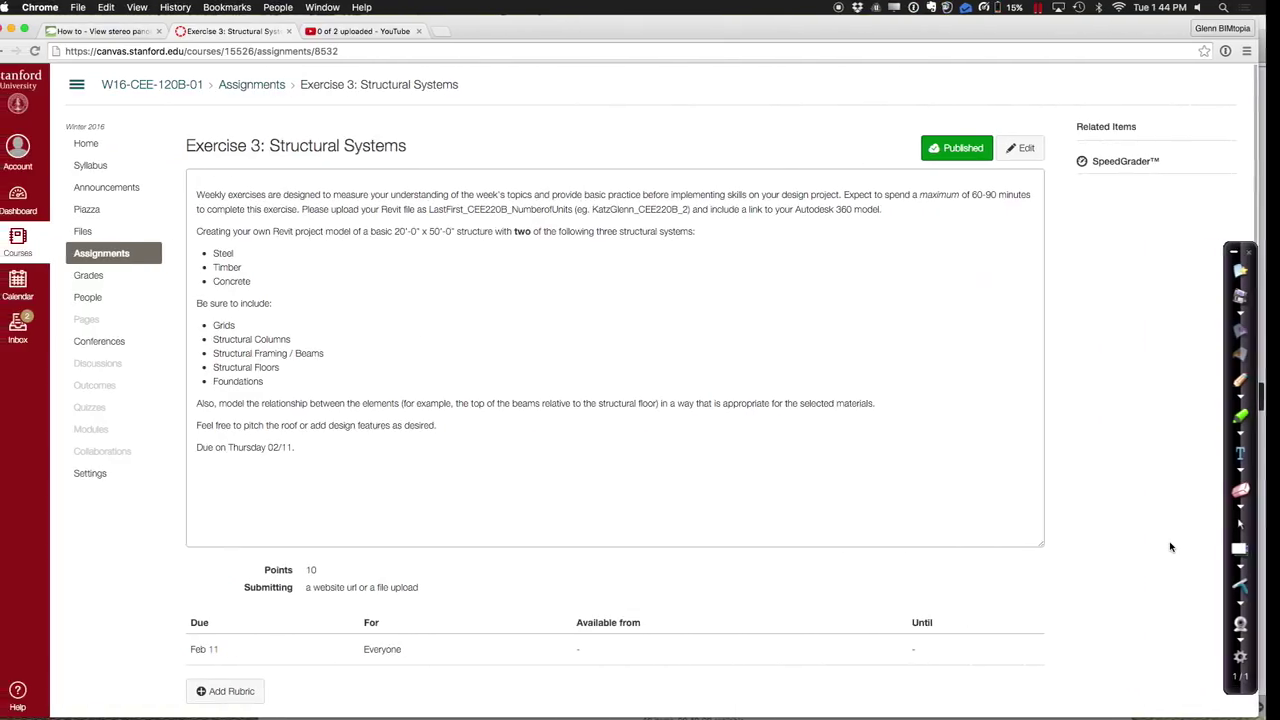
pyautogui.hotkey('ctrl', 'Right')
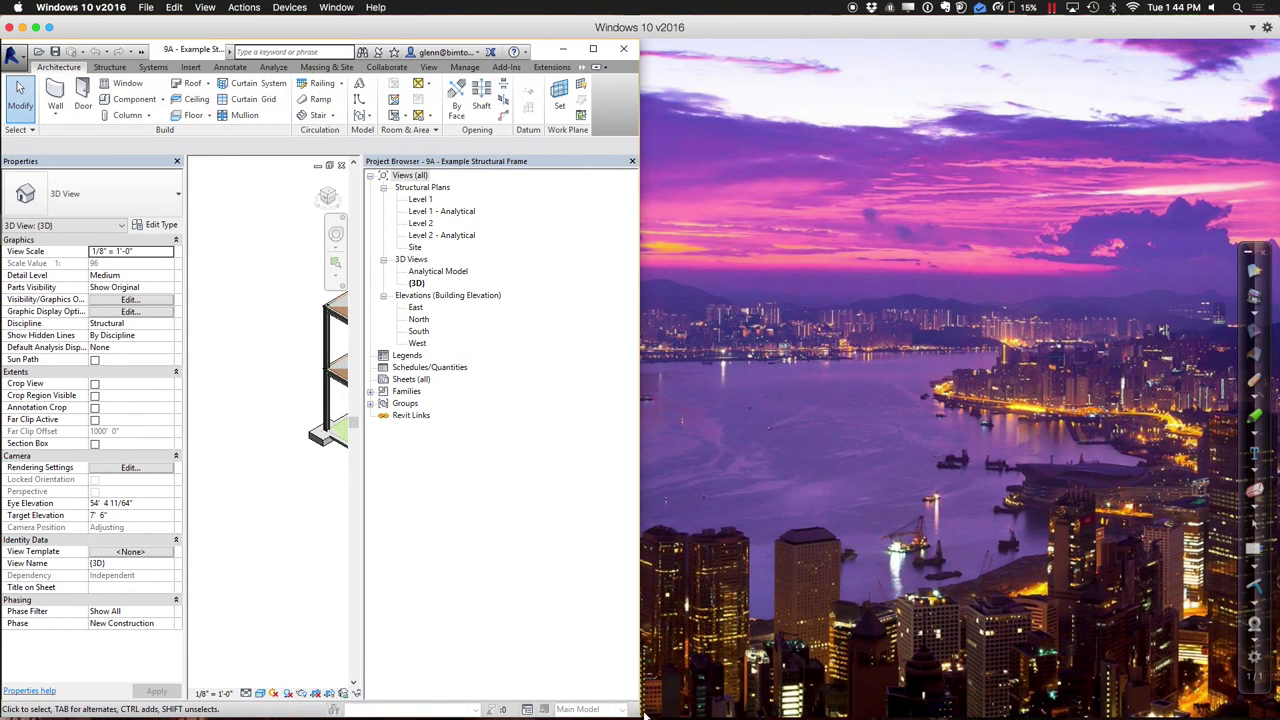
pyautogui.moveTo(645, 715)
pyautogui.mouseDown()
pyautogui.moveTo(957, 668)
pyautogui.moveTo(1240, 700)
pyautogui.mouseUp()
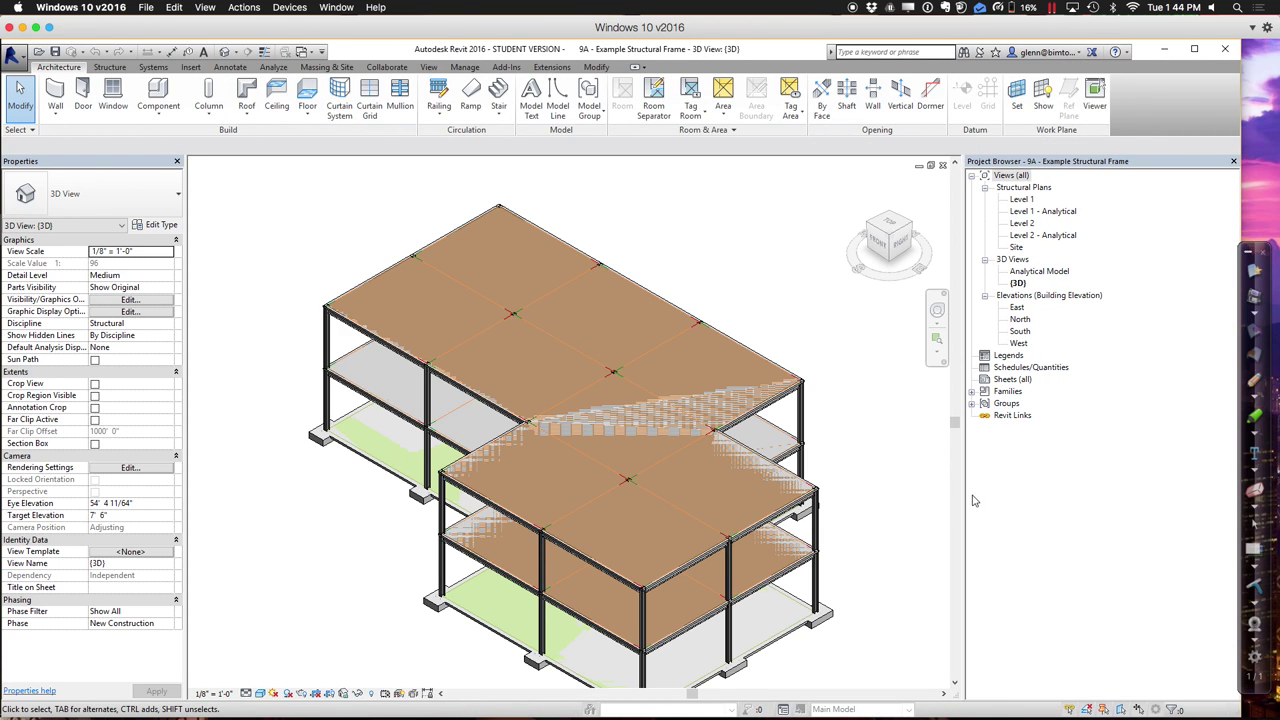
pyautogui.moveTo(964, 500); pyautogui.dragTo(1035, 500)
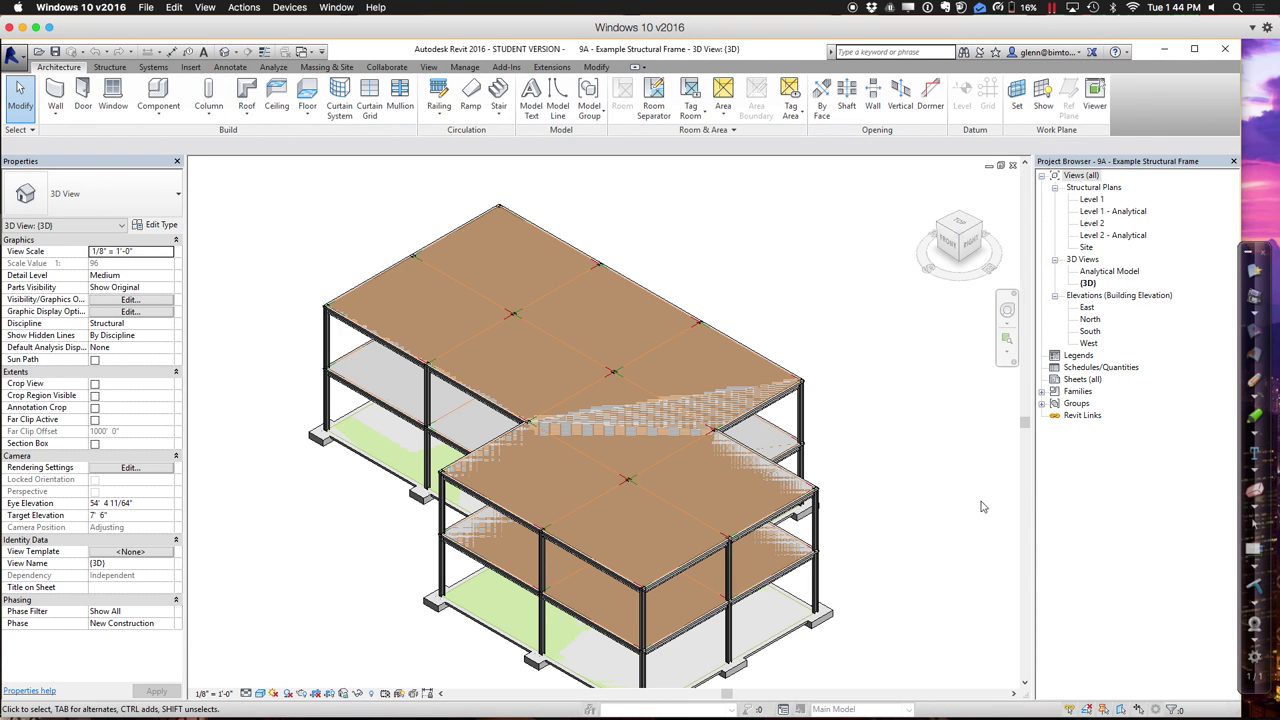
pyautogui.click(1007, 315)
pyautogui.moveTo(866, 510); pyautogui.dragTo(868, 452)
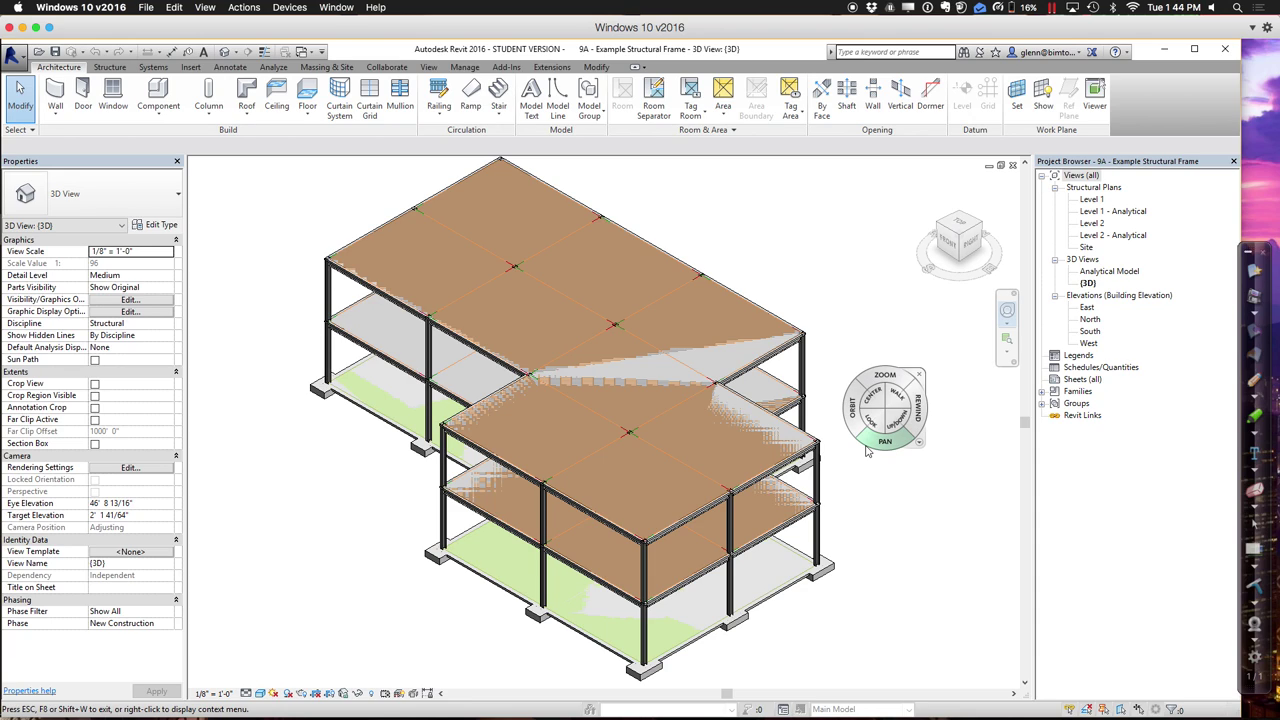
# Switch between the Revit frame model and Chrome, ending on the Exercise 3: Structural Systems assignment page.
pyautogui.hotkey('ctrl', 'Right')
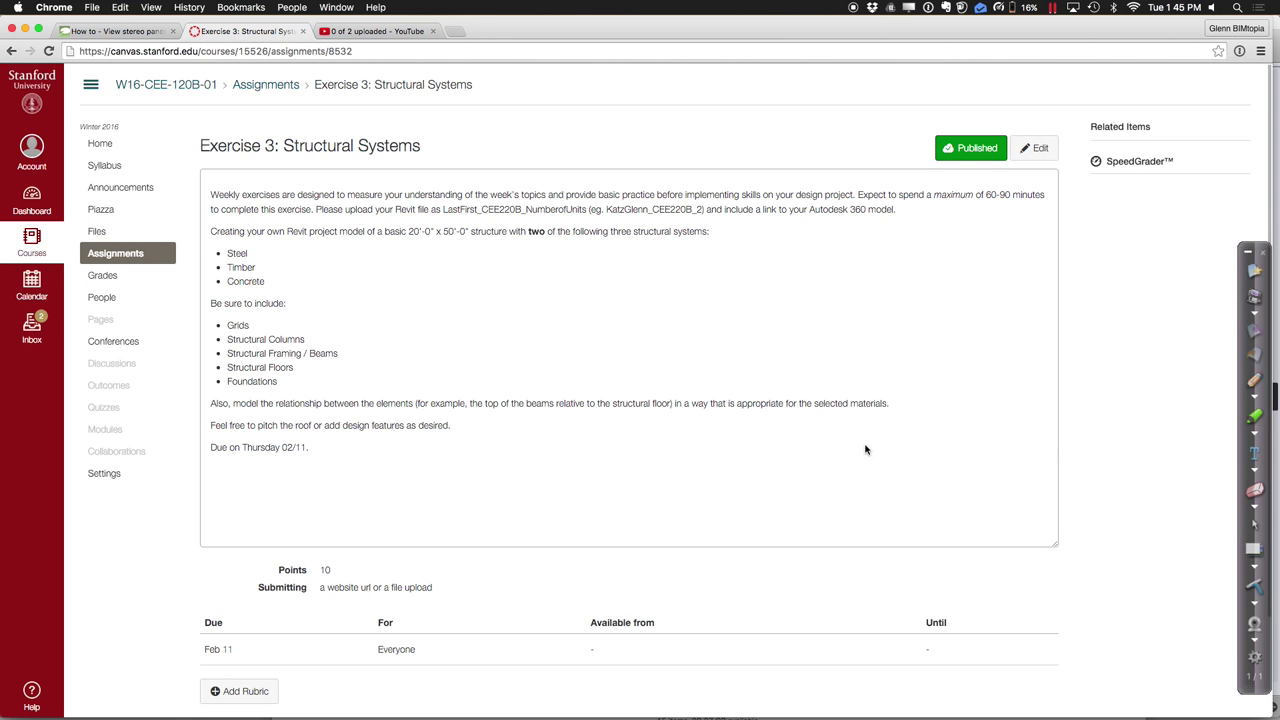
pyautogui.hotkey('ctrl', 'Right')
pyautogui.hotkey('ctrl', 'Right')
pyautogui.hotkey('ctrl', 'Right')
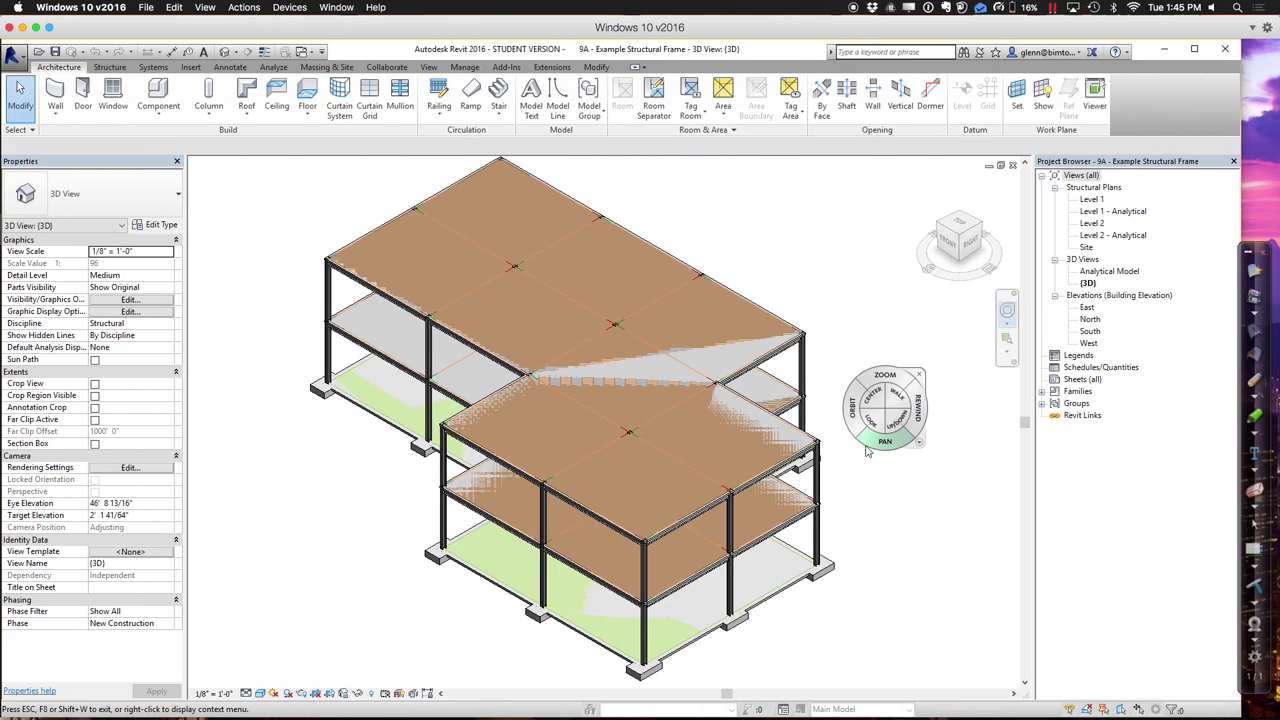
pyautogui.click(533, 714)
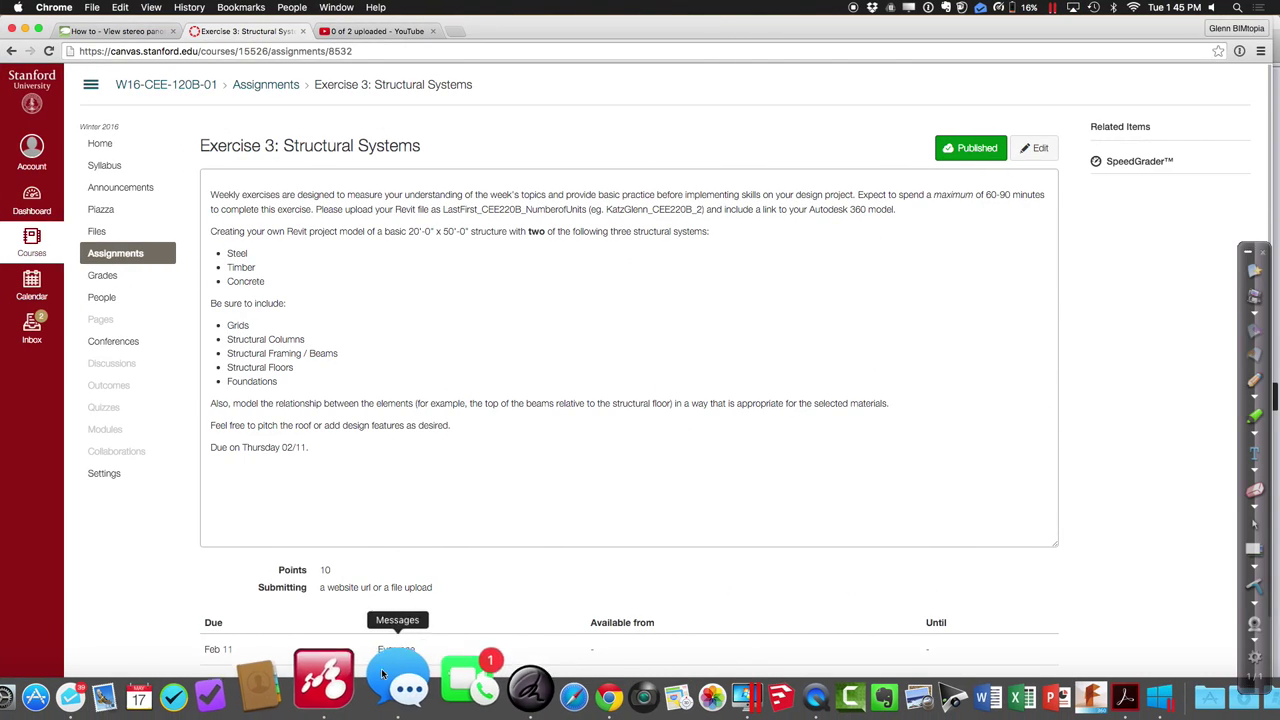
# Switch to the Mindomo Session 9 map and collapse the "exercise 3" and "integrative design project" branches.
pyautogui.click(356, 680)
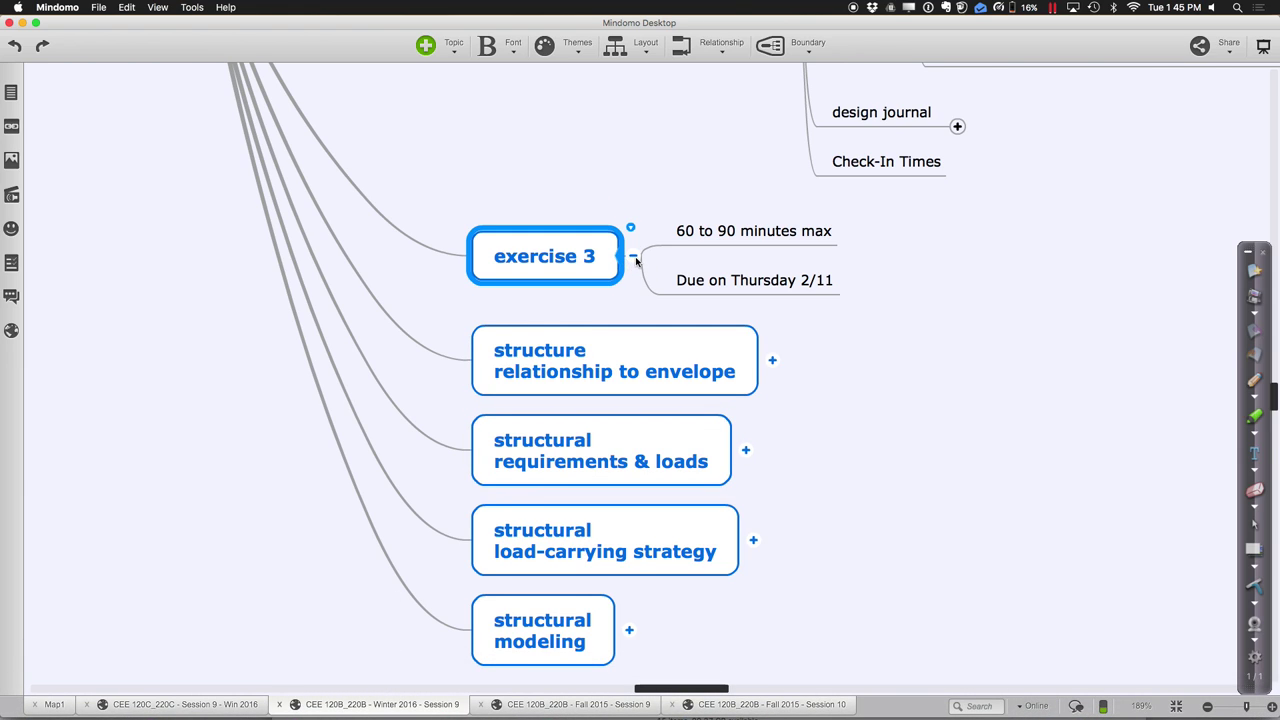
pyautogui.click(636, 262)
pyautogui.scroll(5, 529, 143)
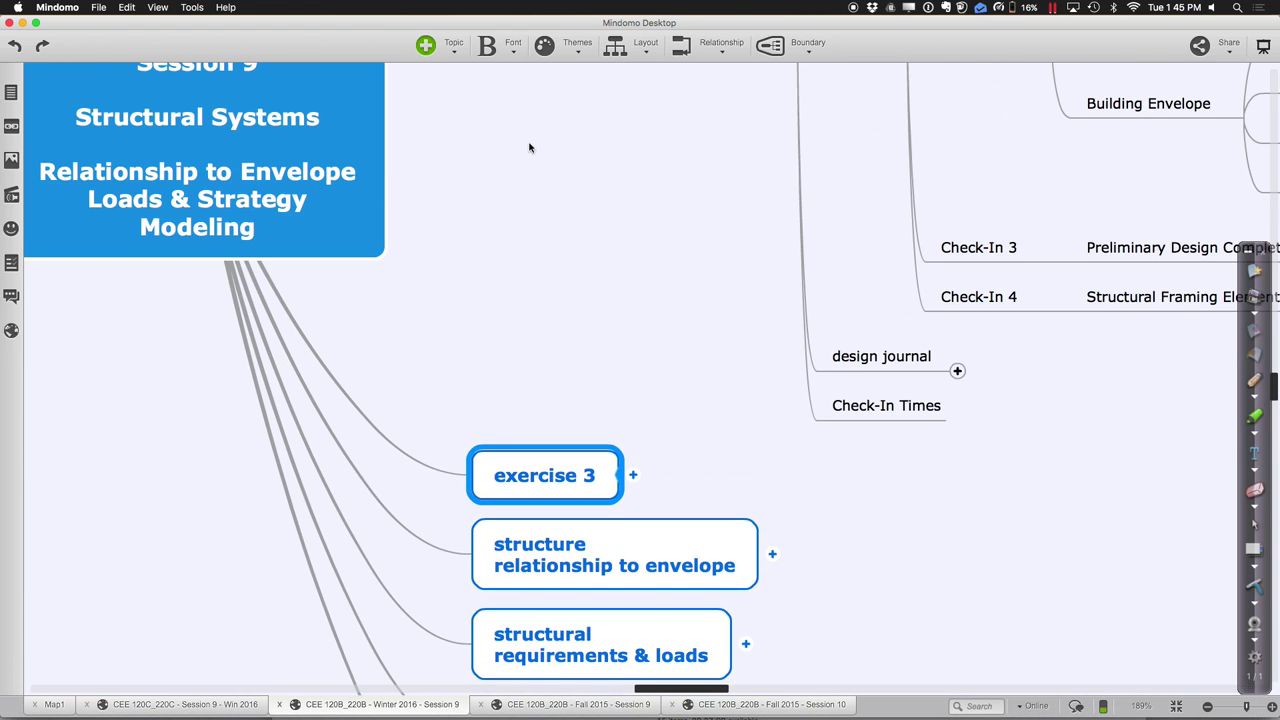
pyautogui.scroll(3, 529, 143)
pyautogui.scroll(5, 571, 283)
pyautogui.moveTo(765, 190)
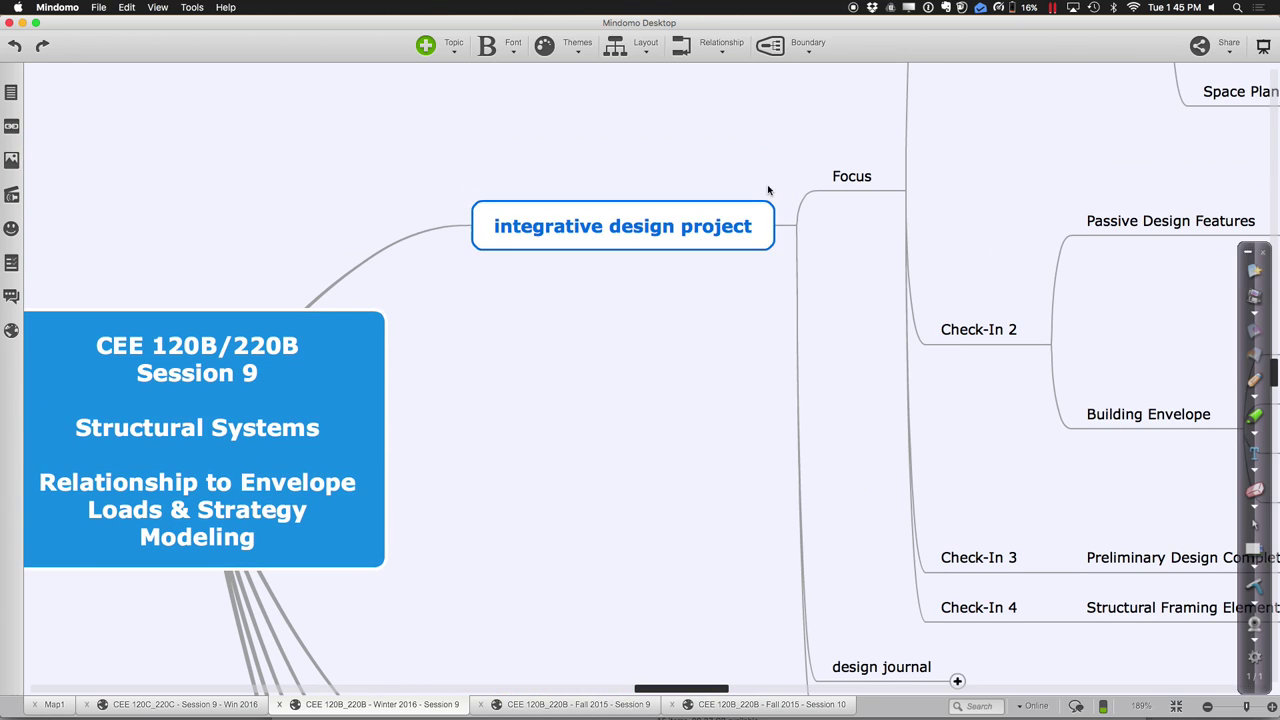
pyautogui.click(788, 226)
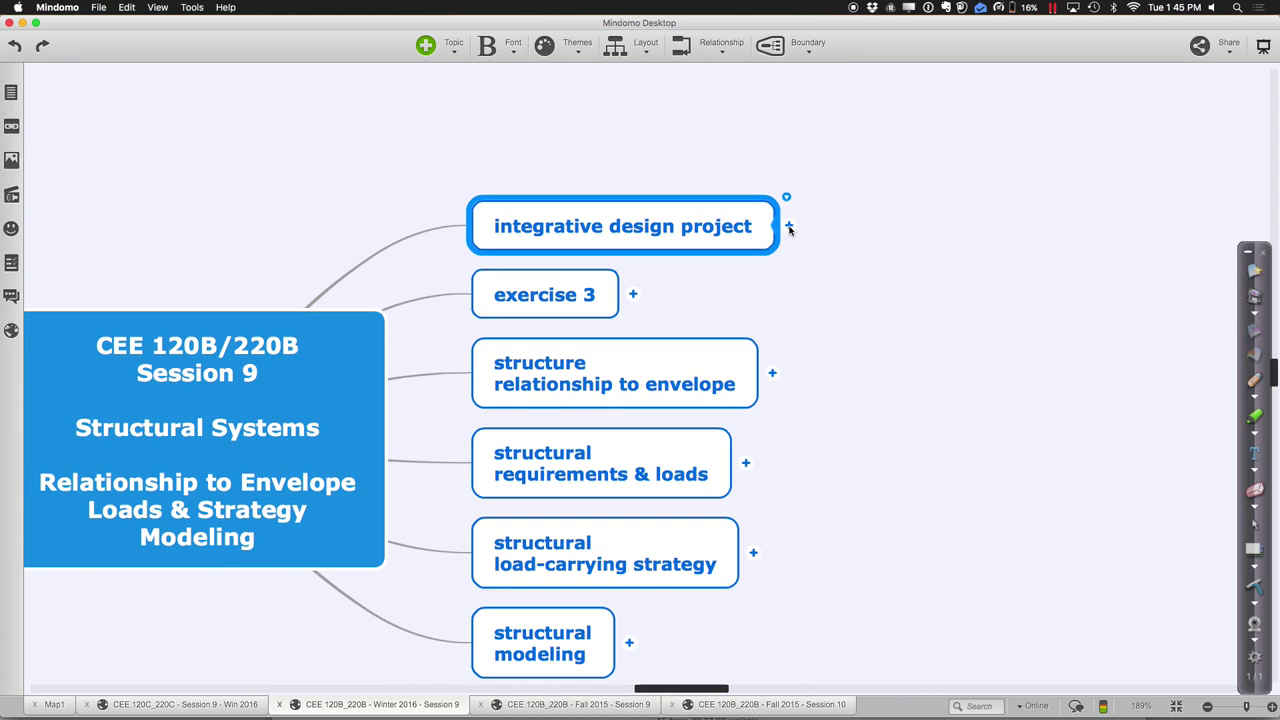
pyautogui.scroll(-3, 793, 367)
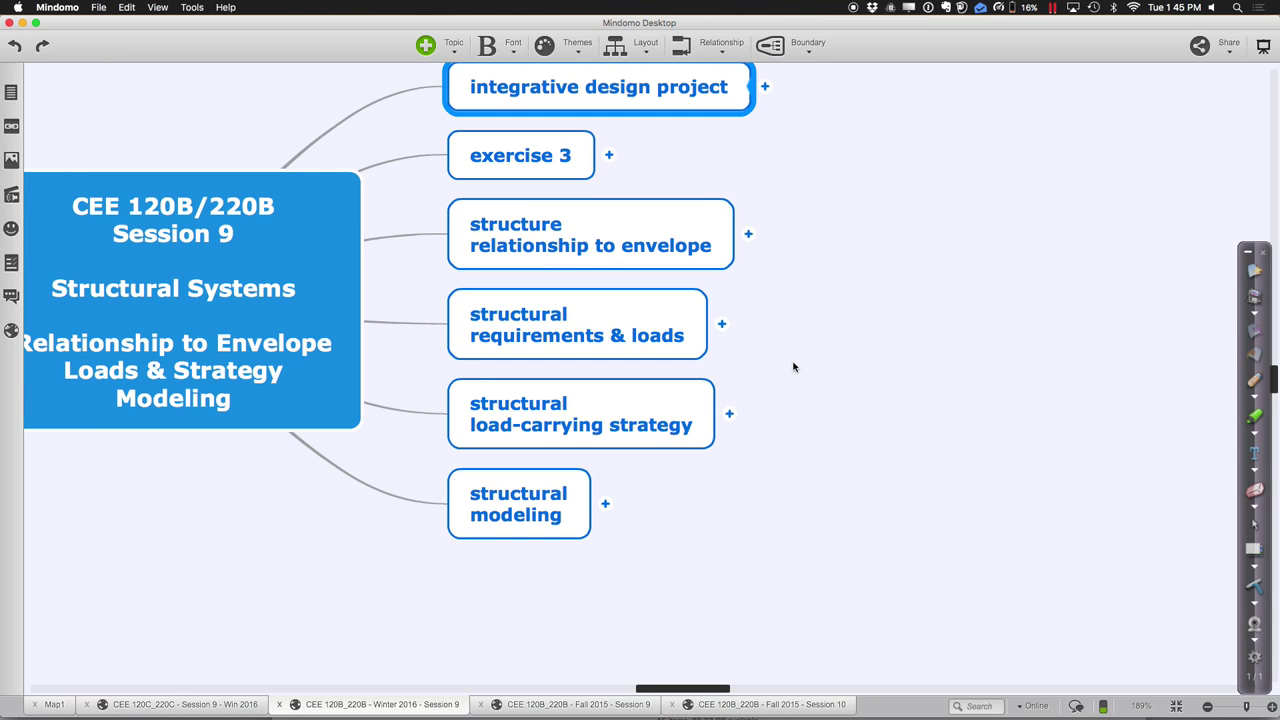
# Switch to Revit, open the Level 1 structural plan and focus on the columns at grids A and B along grid 1.
pyautogui.hotkey('ctrl', 'Left')
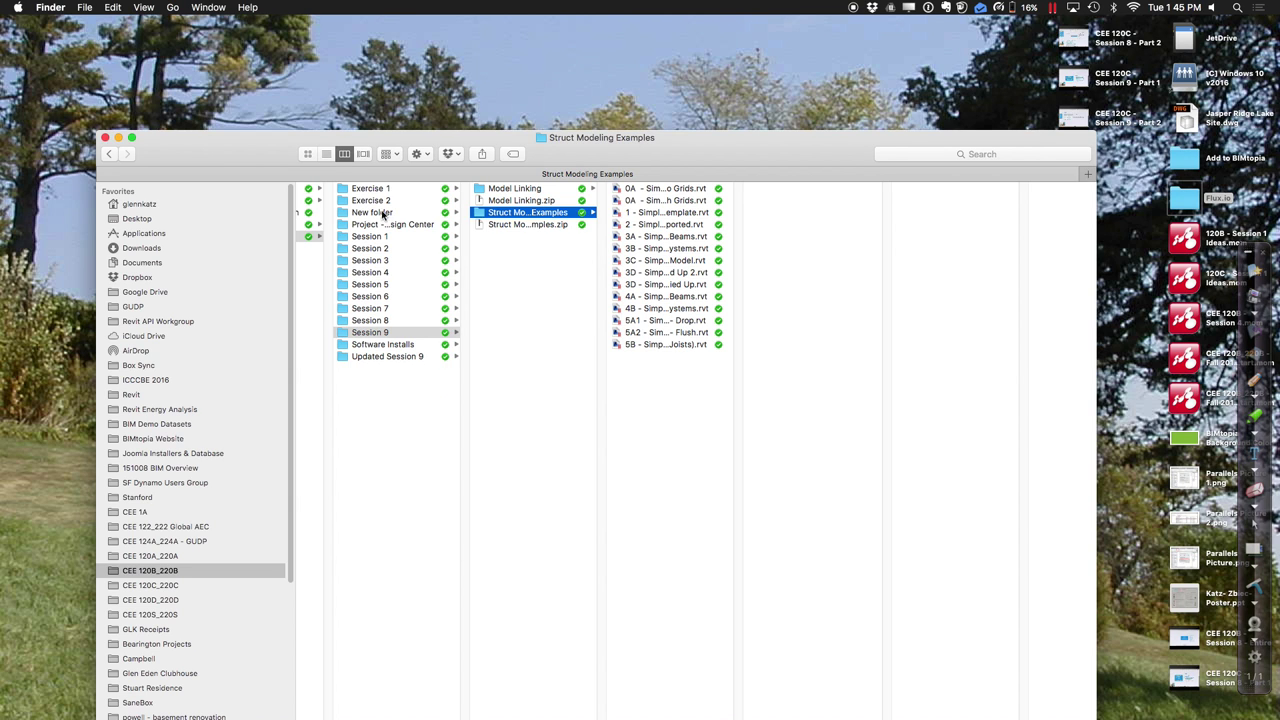
pyautogui.hotkey('ctrl', 'Left')
pyautogui.hotkey('ctrl', 'Left')
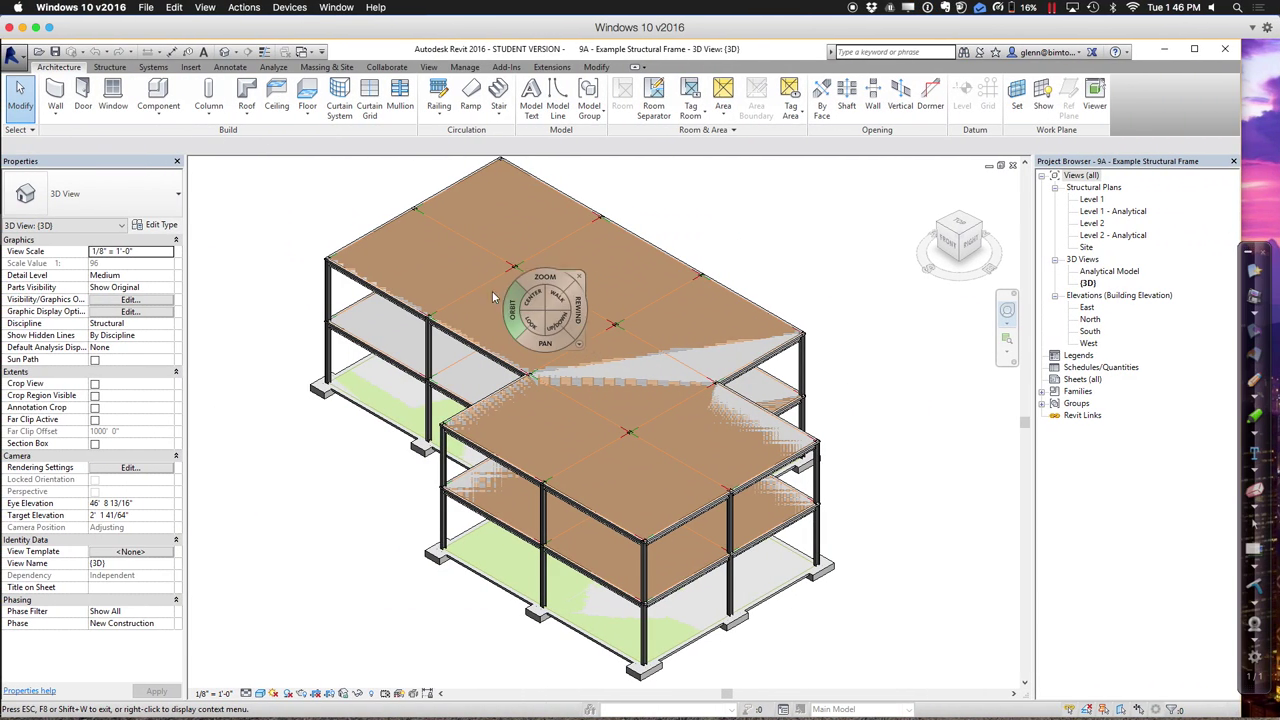
pyautogui.press('Escape')
pyautogui.click(971, 228)
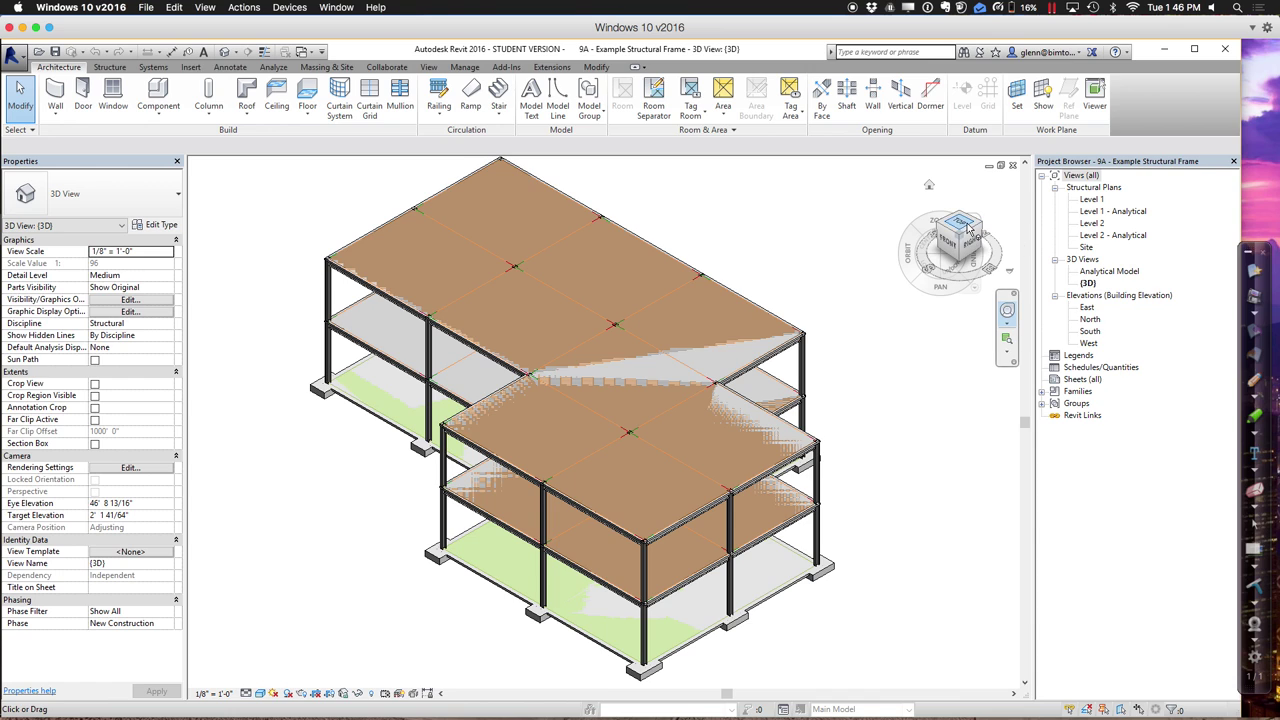
pyautogui.doubleClick(1095, 200)
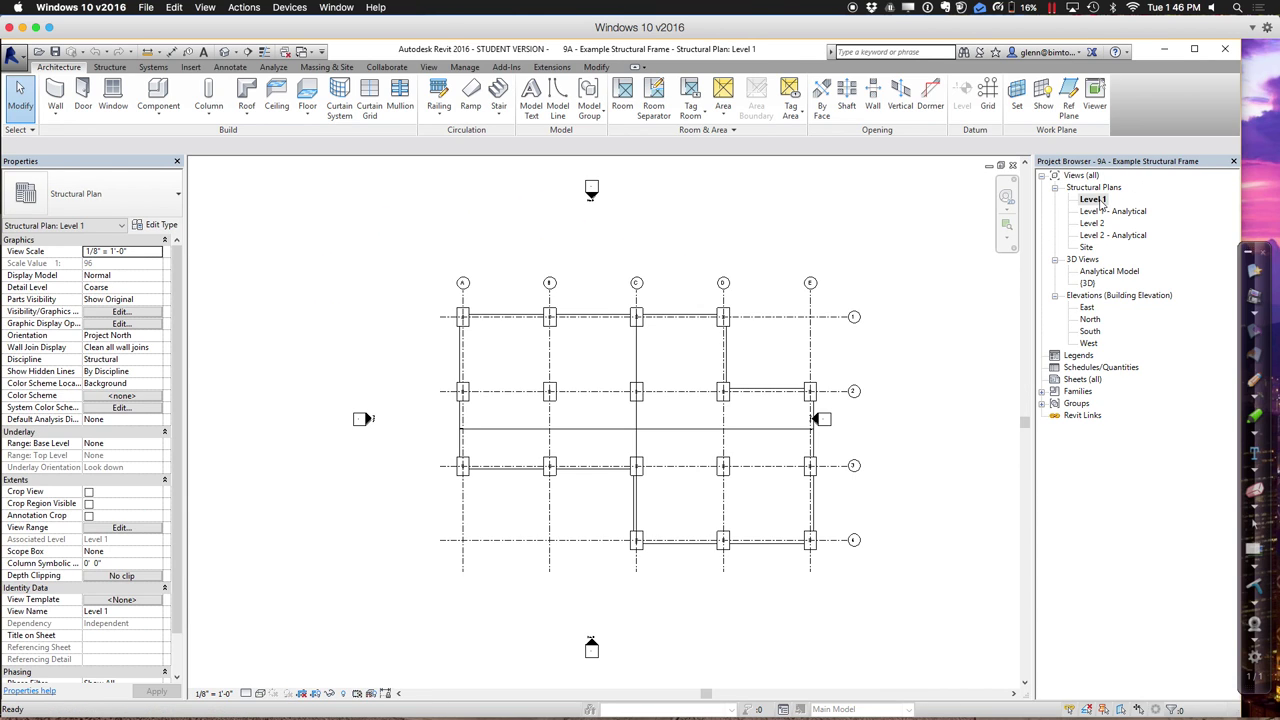
pyautogui.click(1008, 228)
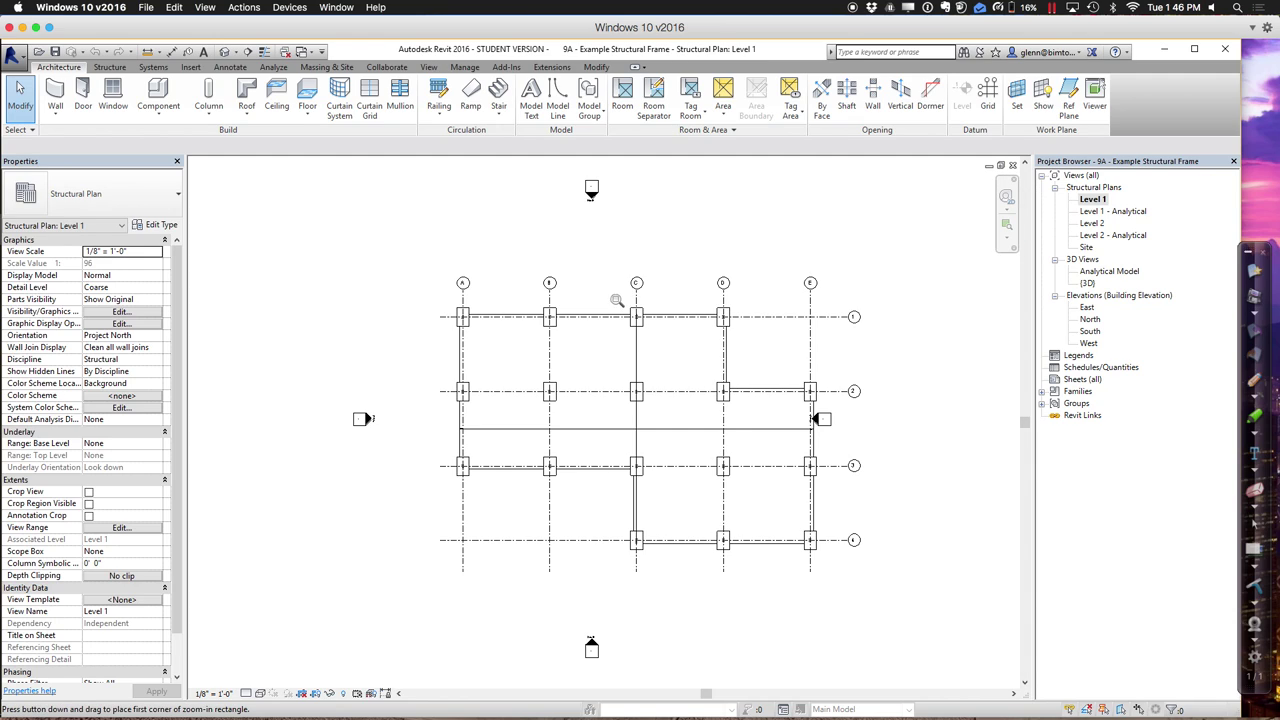
pyautogui.moveTo(461, 295); pyautogui.dragTo(615, 367)
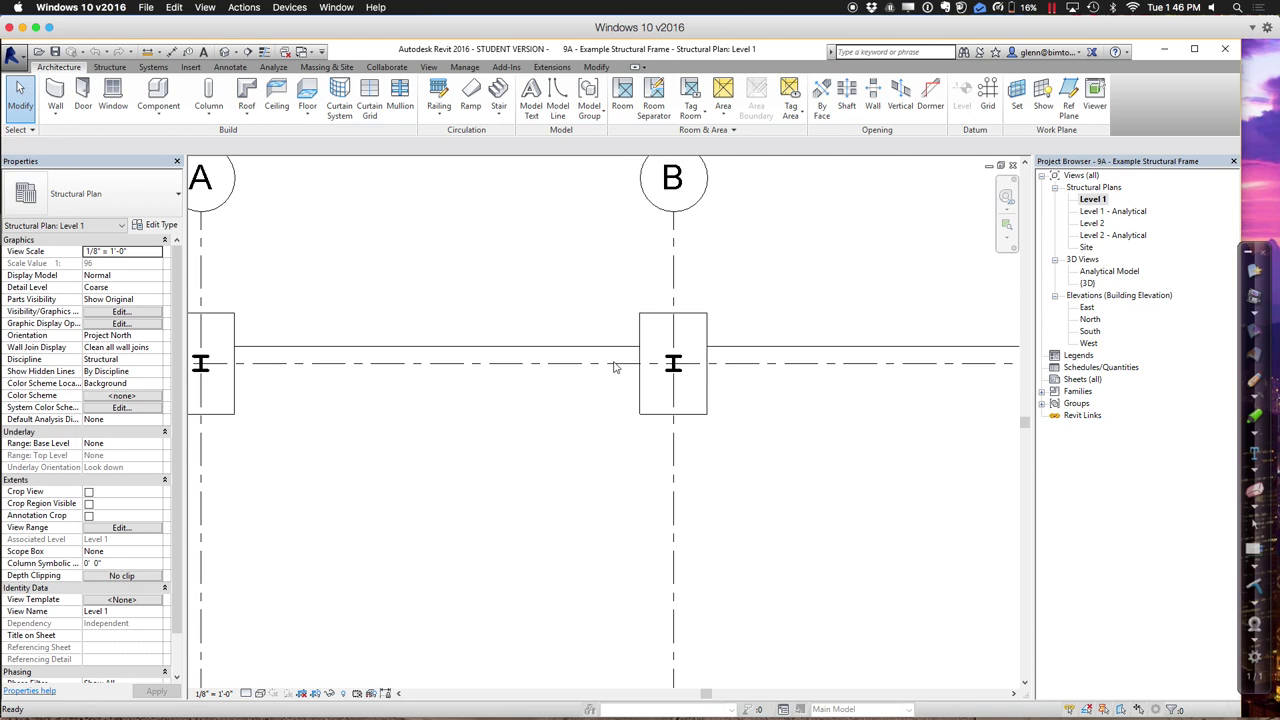
# Draw an architectural Exterior - Brick on Mtl. Stud wall about 30'-8" long on grid line 1, passing through the column at grid B.
pyautogui.click(60, 115)
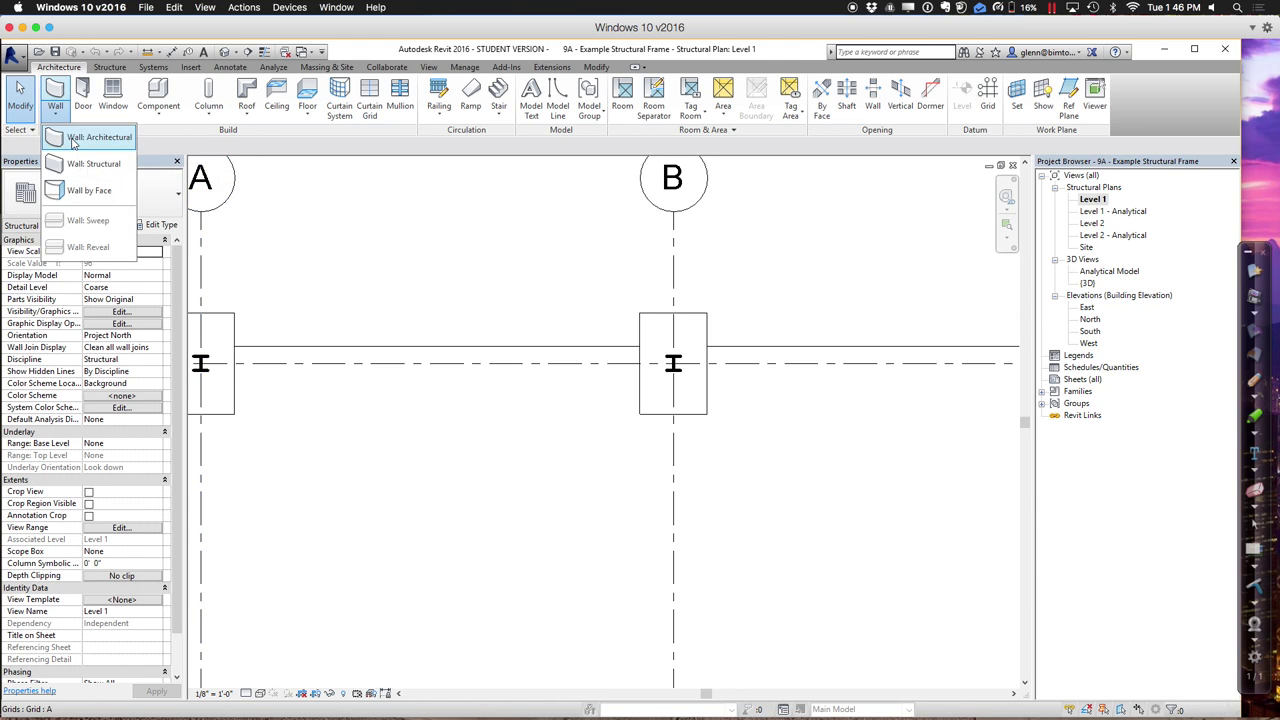
pyautogui.click(72, 144)
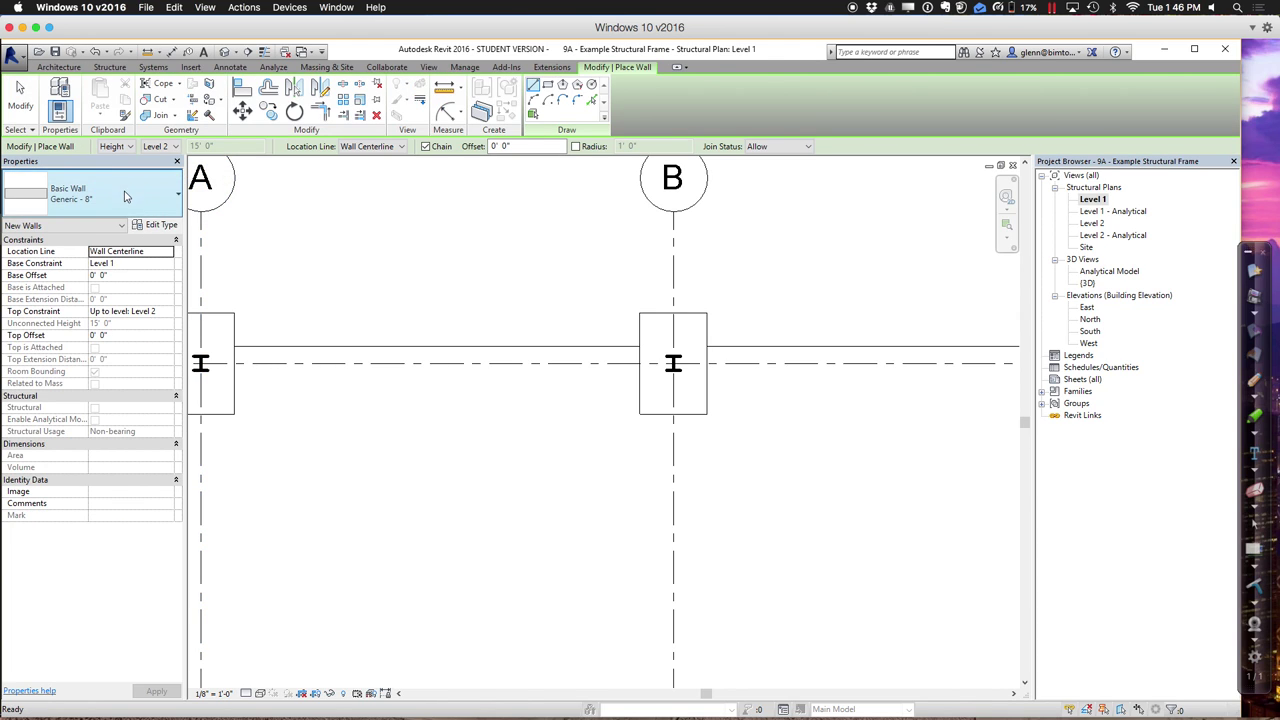
pyautogui.click(123, 199)
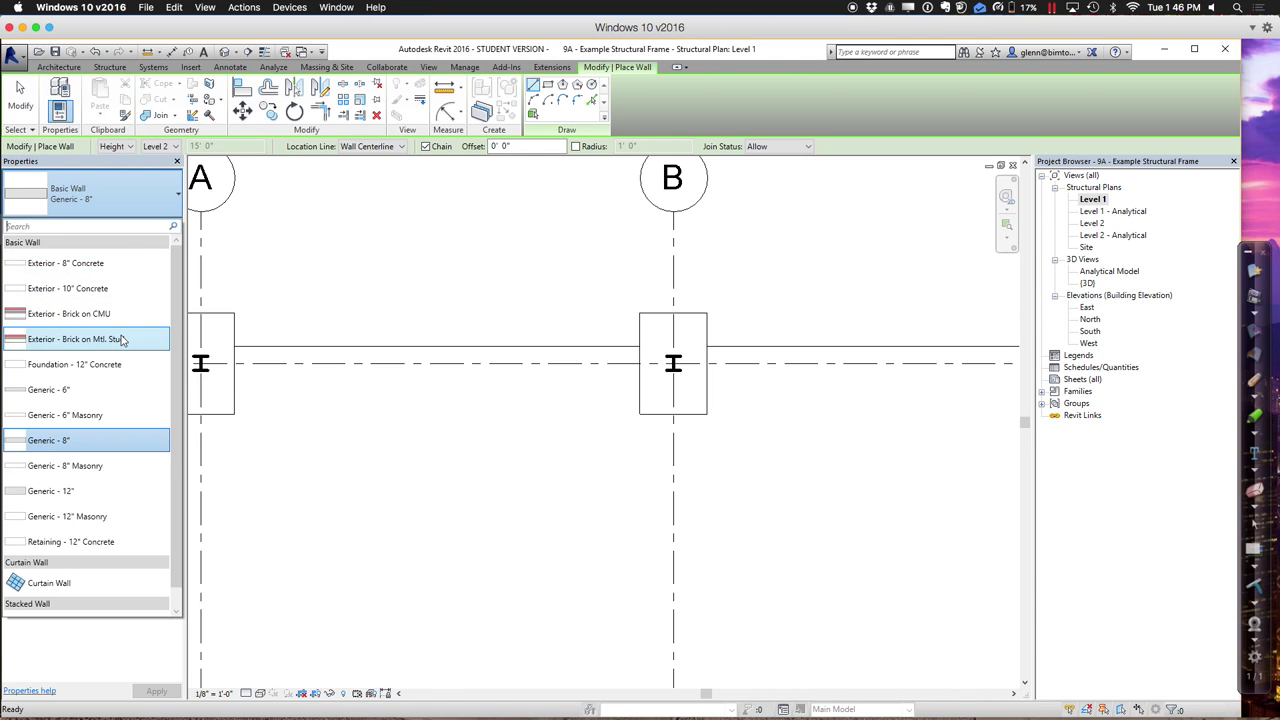
pyautogui.click(123, 341)
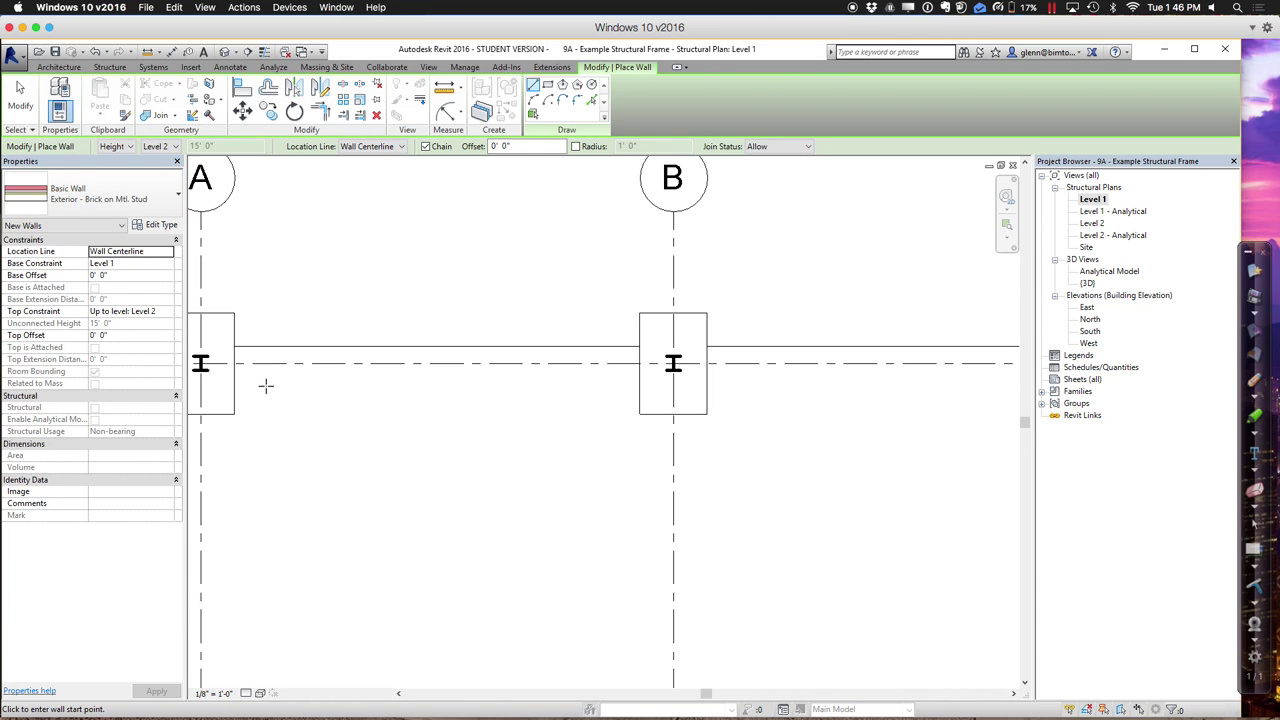
pyautogui.click(300, 363)
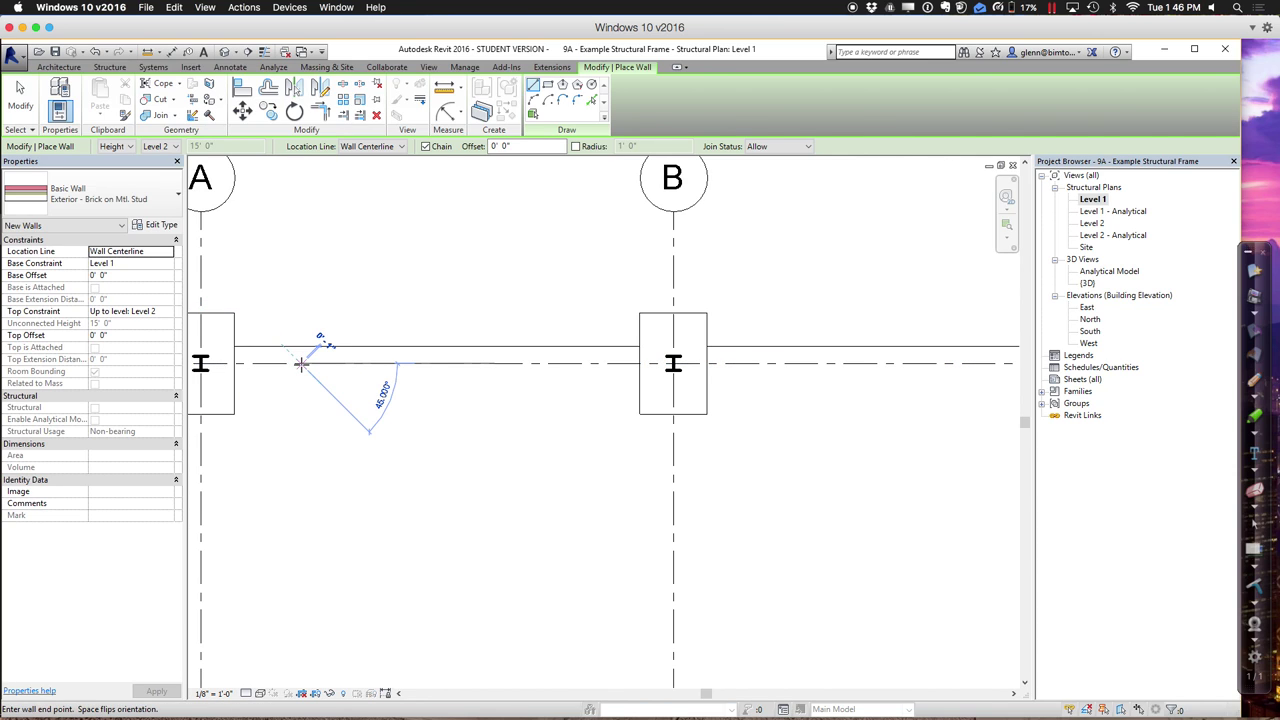
pyautogui.click(818, 362)
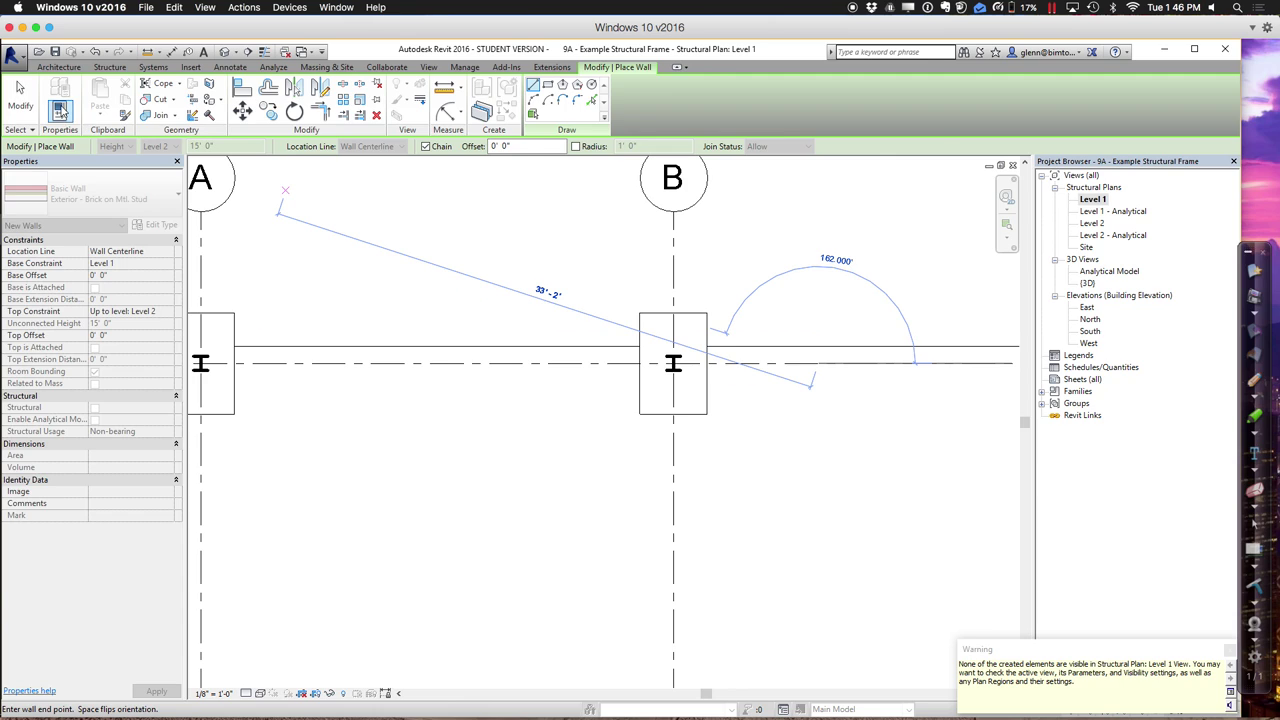
pyautogui.click(19, 95)
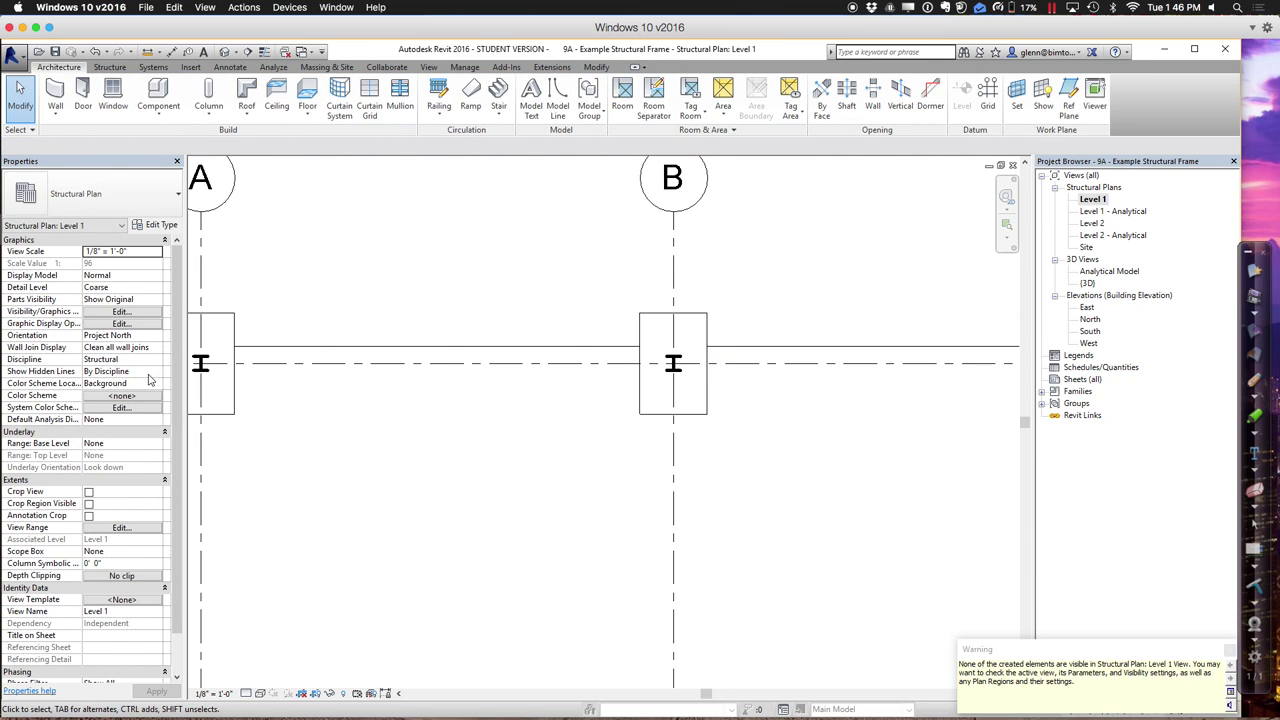
# Set the Level 1 structural plan's Discipline to Coordination.
pyautogui.click(156, 363)
pyautogui.click(156, 363)
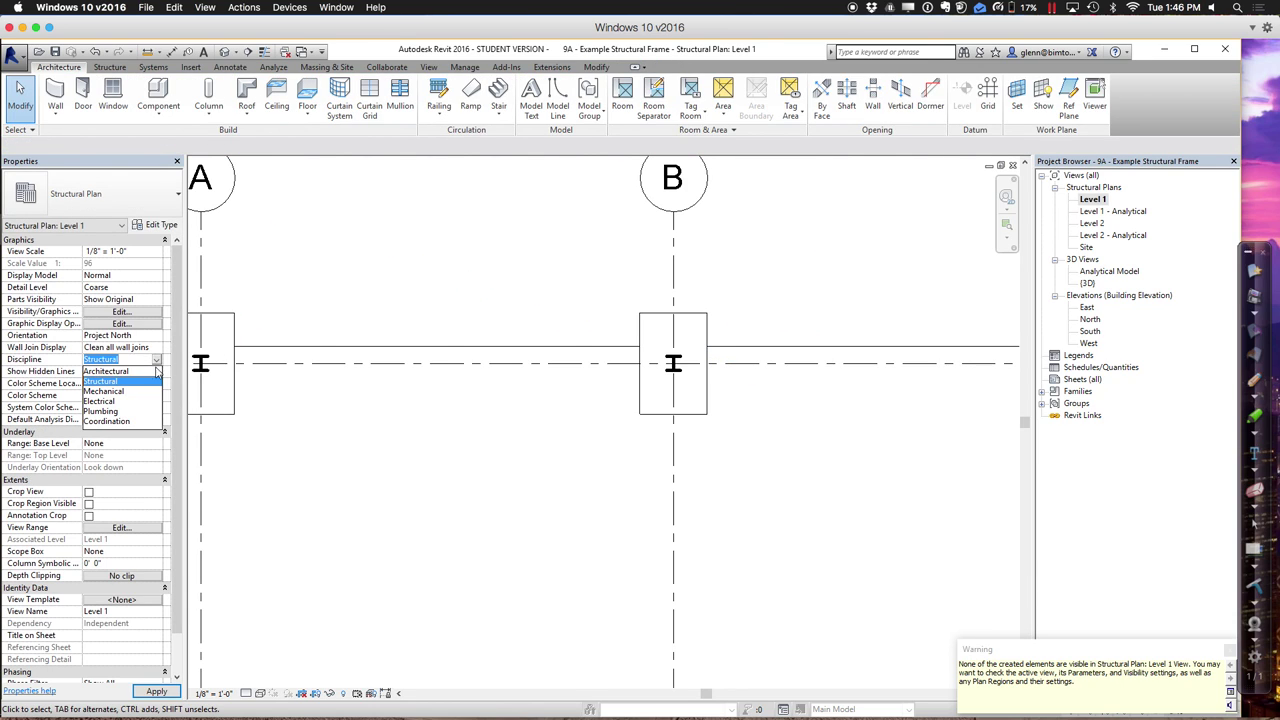
pyautogui.click(145, 421)
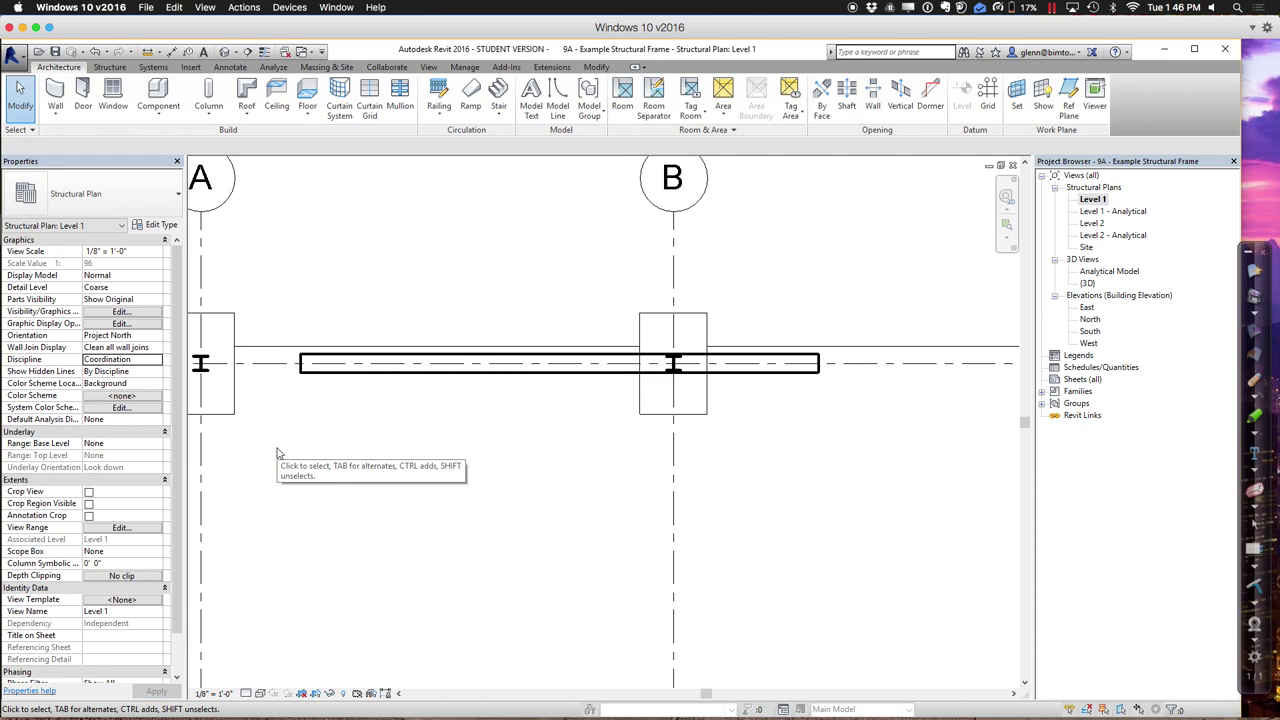
# Set the Level 1 plan's visual style to Shaded and its detail level to Fine.
pyautogui.click(260, 694)
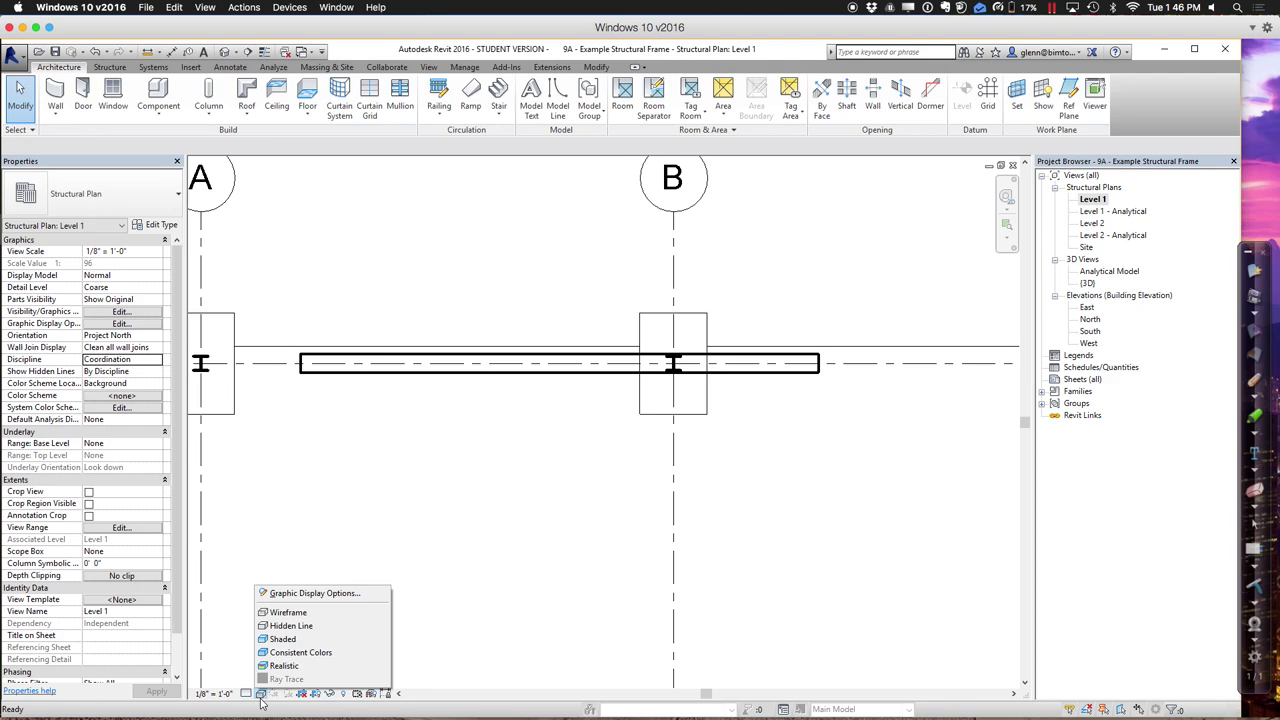
pyautogui.click(280, 640)
pyautogui.click(247, 694)
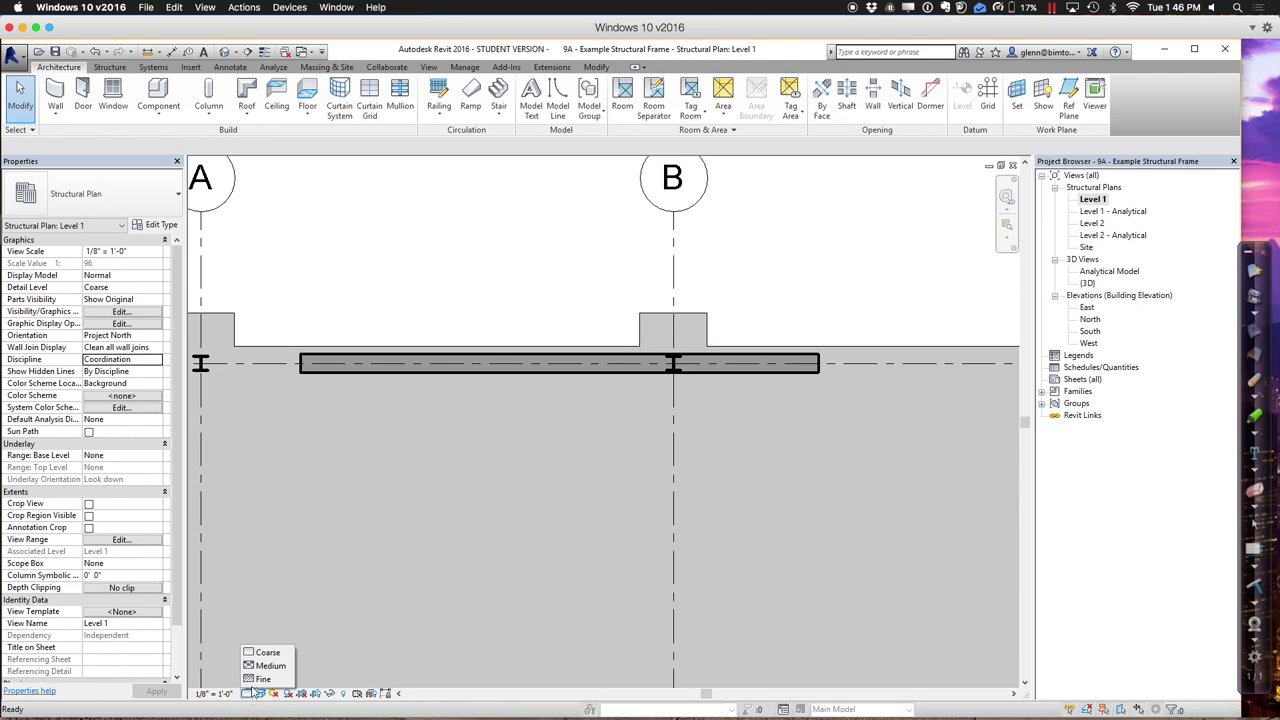
pyautogui.click(262, 679)
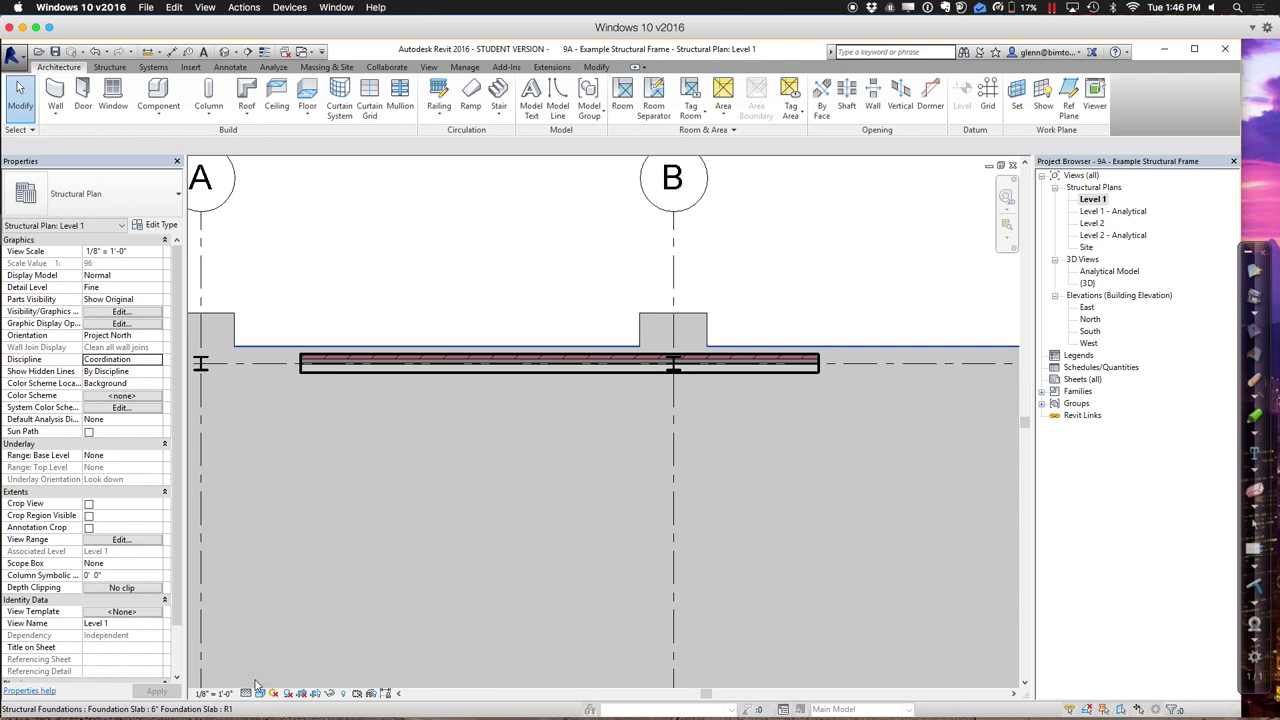
# Examine how the steel column at grid B sits within the layers of the brick on metal stud wall.
pyautogui.click(1006, 224)
pyautogui.moveTo(595, 326); pyautogui.dragTo(730, 407)
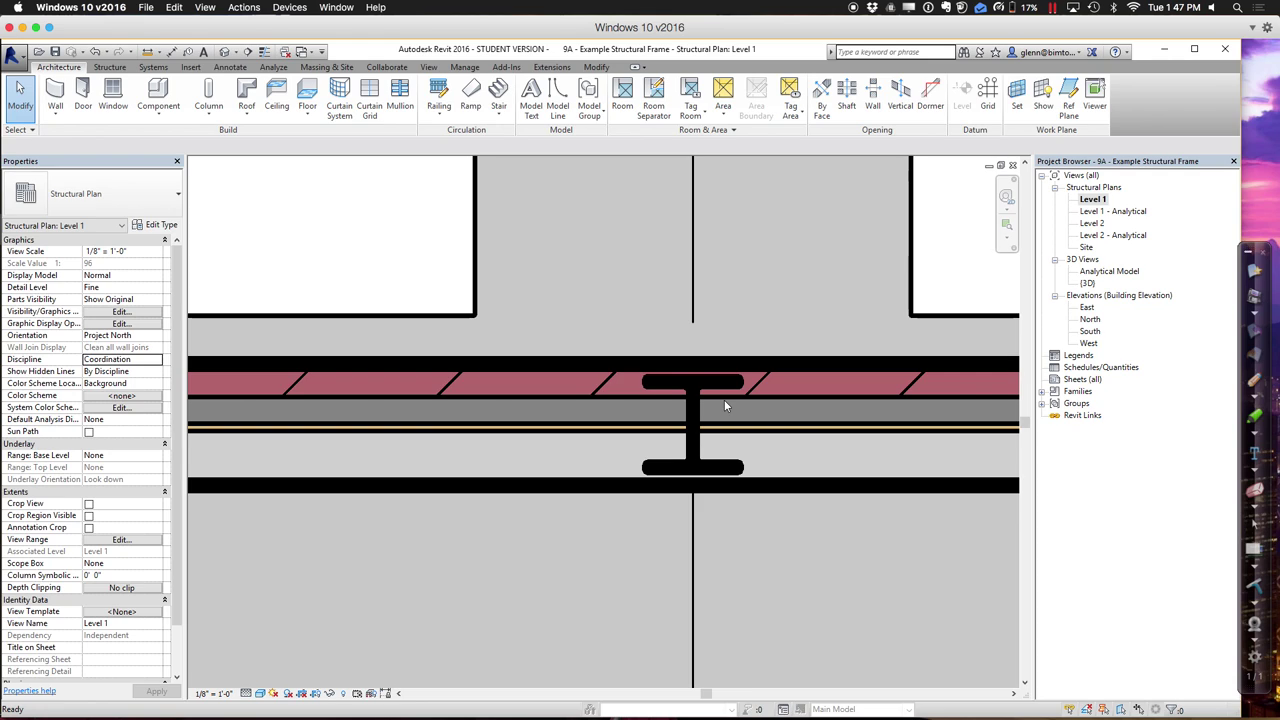
pyautogui.click(802, 608)
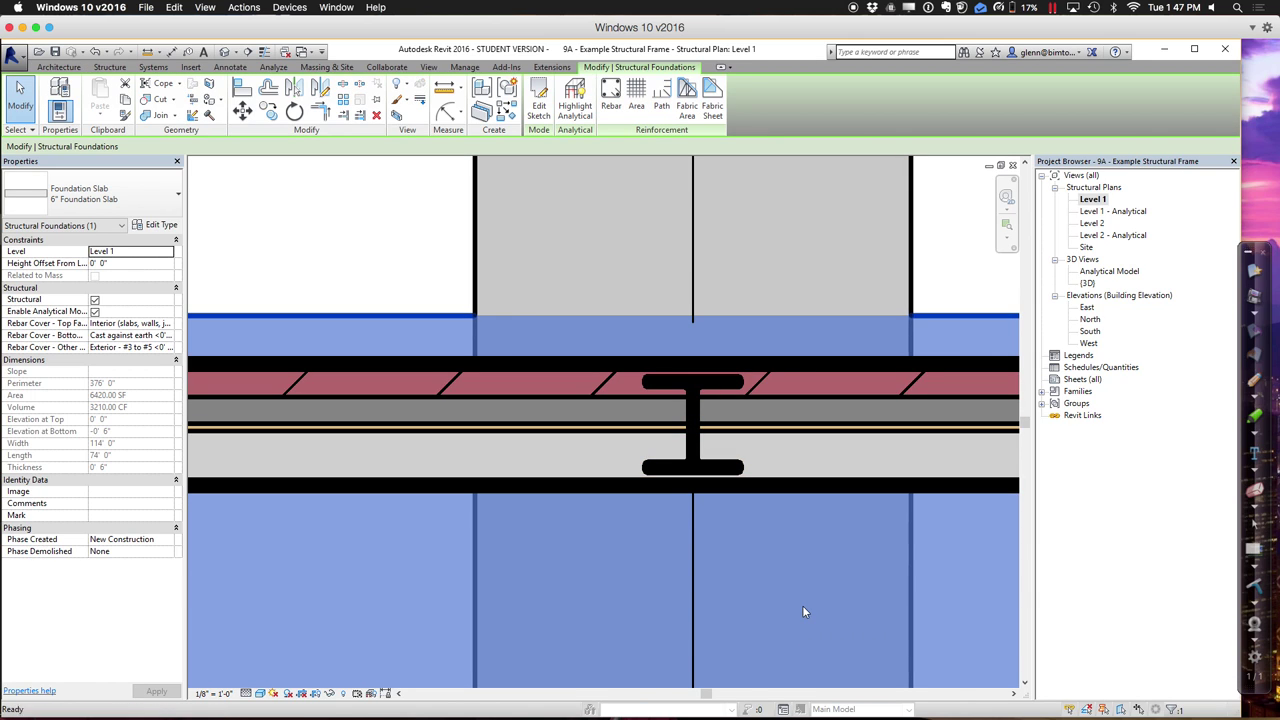
pyautogui.press('z')
pyautogui.press('o')
pyautogui.click(838, 307)
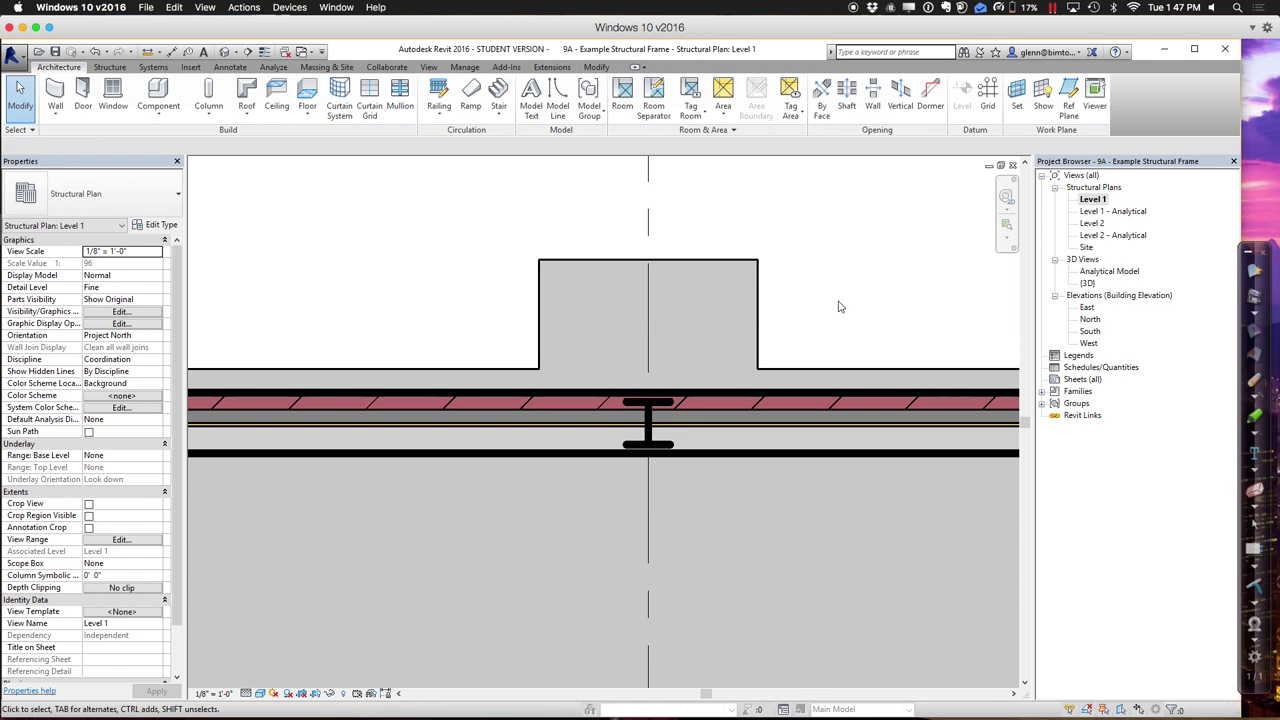
pyautogui.click(855, 433)
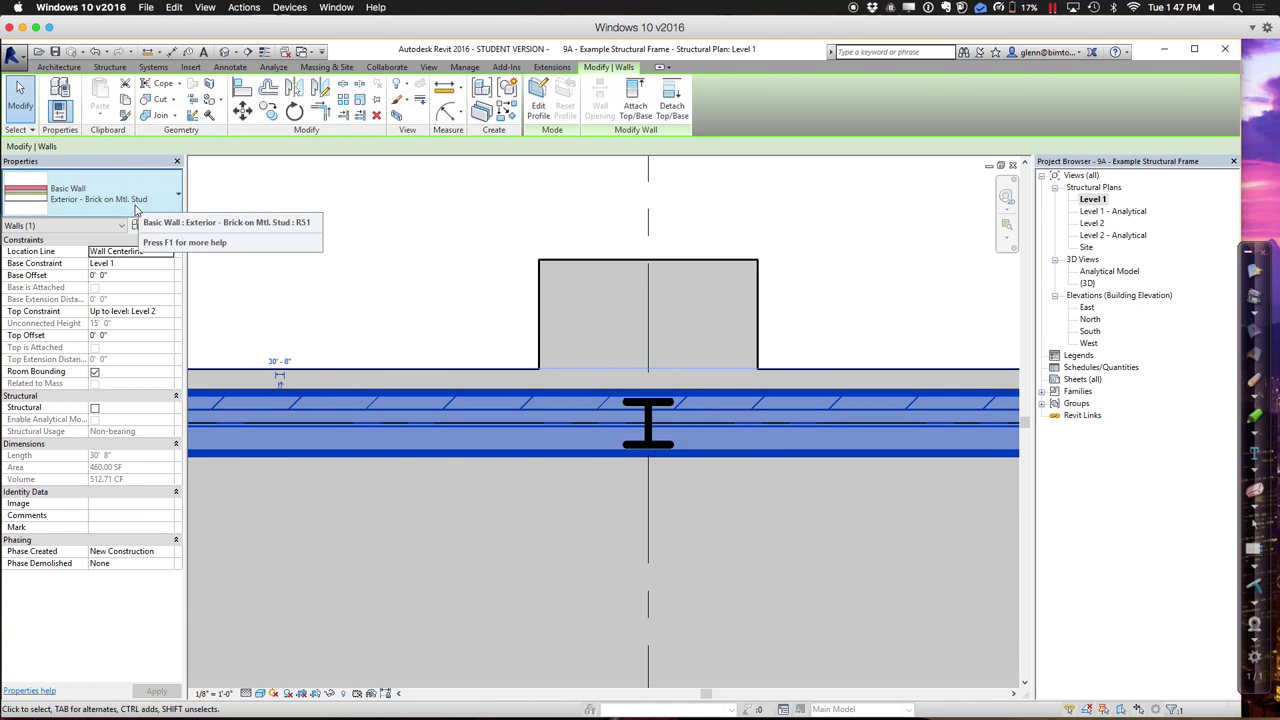
pyautogui.click(903, 330)
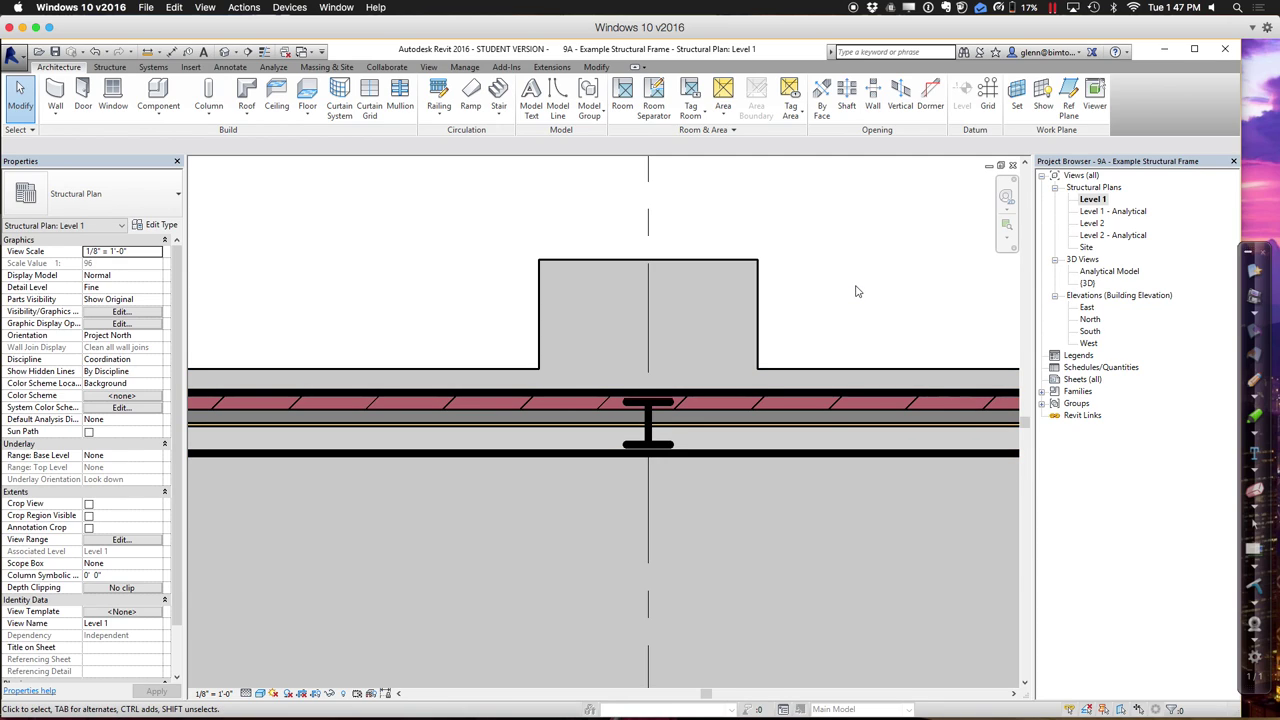
# Turn on thin lines and align the outer face of the wall's stud layer with the outer flange of the column at grid B.
pyautogui.click(265, 52)
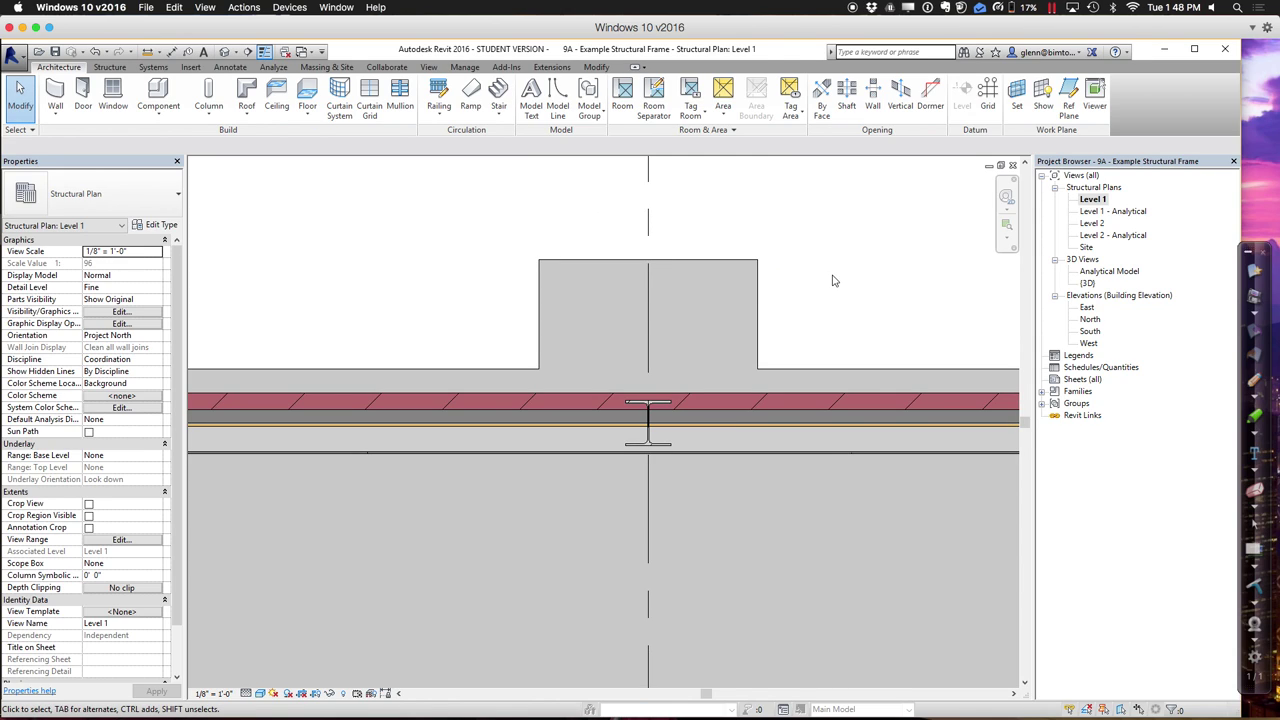
pyautogui.press('a')
pyautogui.press('l')
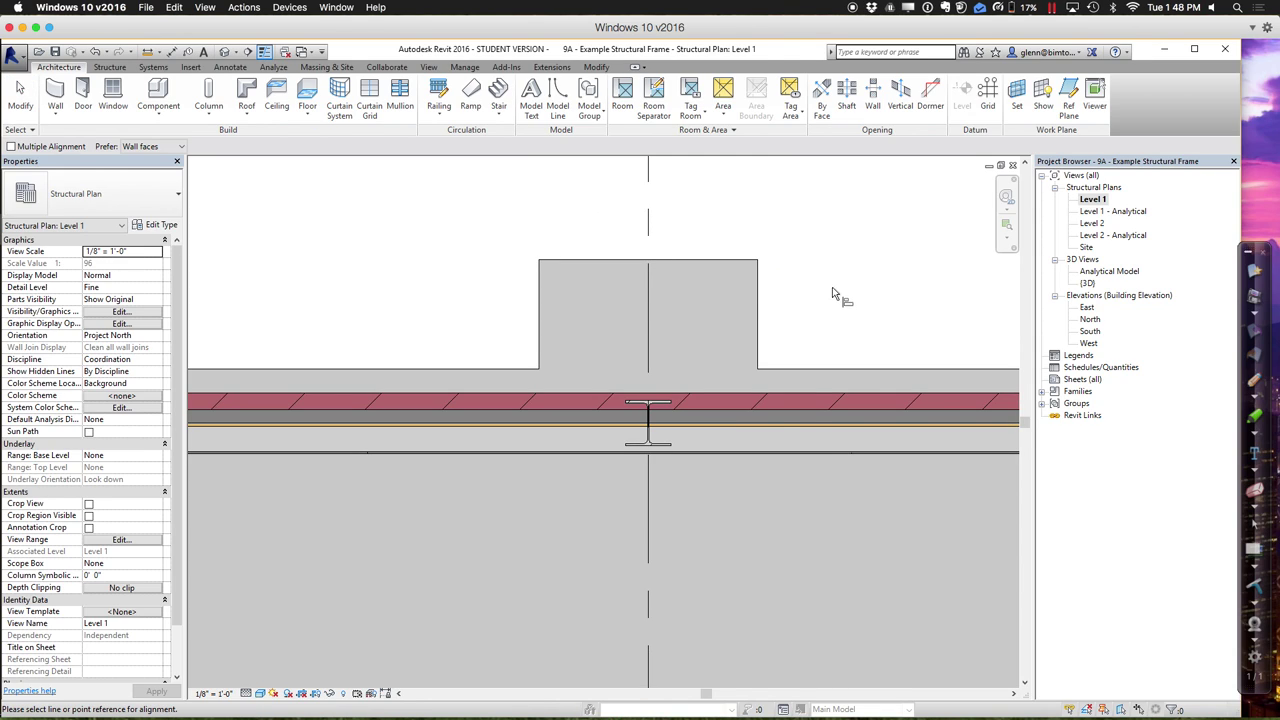
pyautogui.click(657, 404)
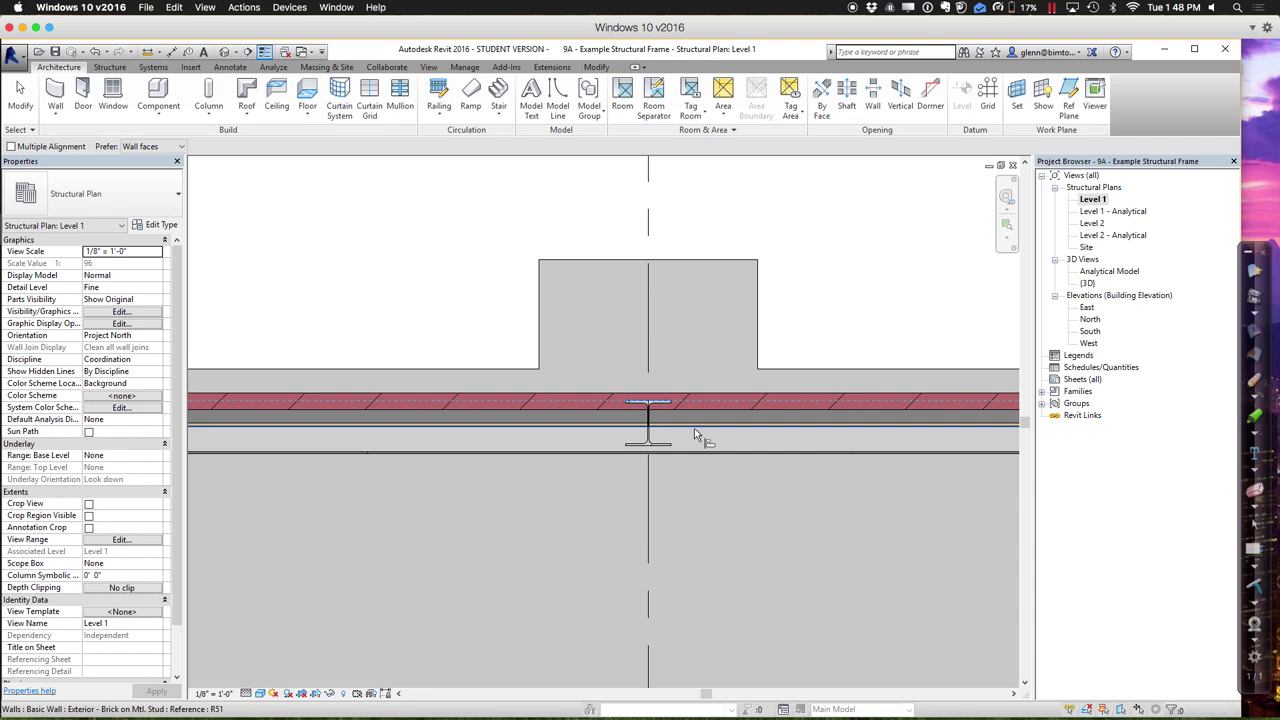
pyautogui.click(694, 428)
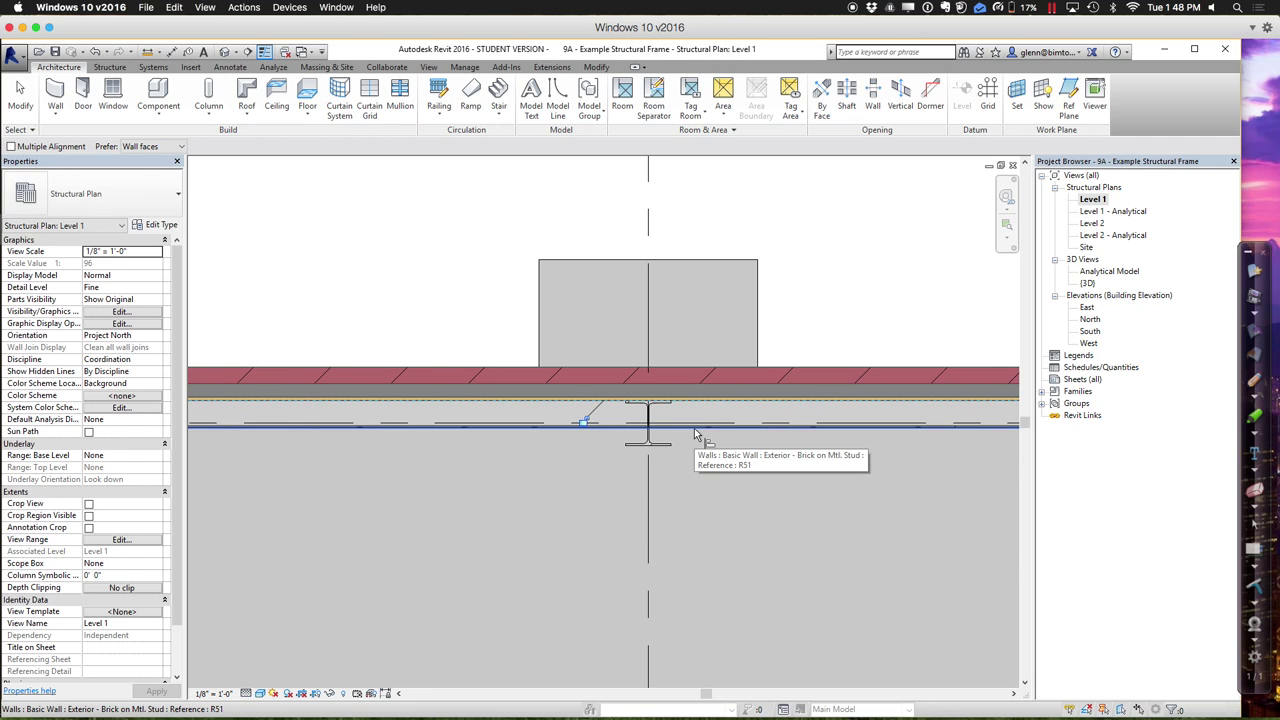
pyautogui.click(690, 427)
pyautogui.click(18, 92)
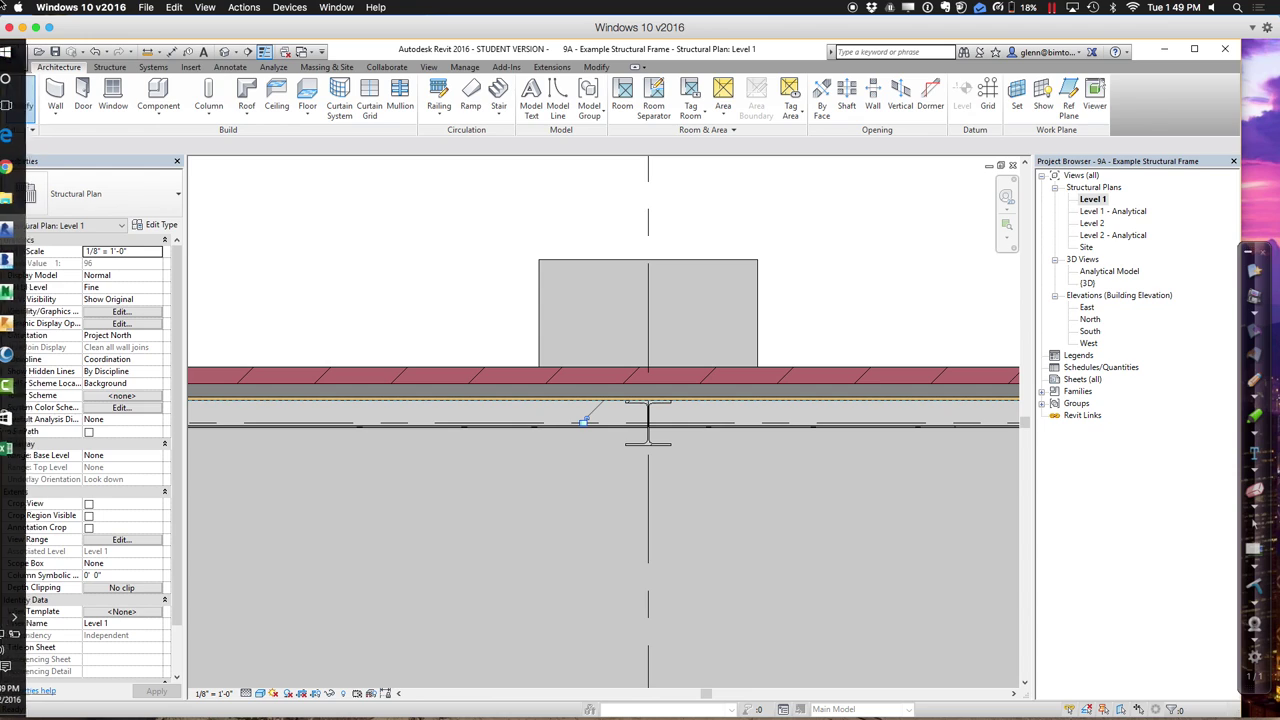
# Enclose the interior side of the steel column at grid B with a U-shaped run of Generic - 8" Masonry architectural walls.
pyautogui.click(60, 117)
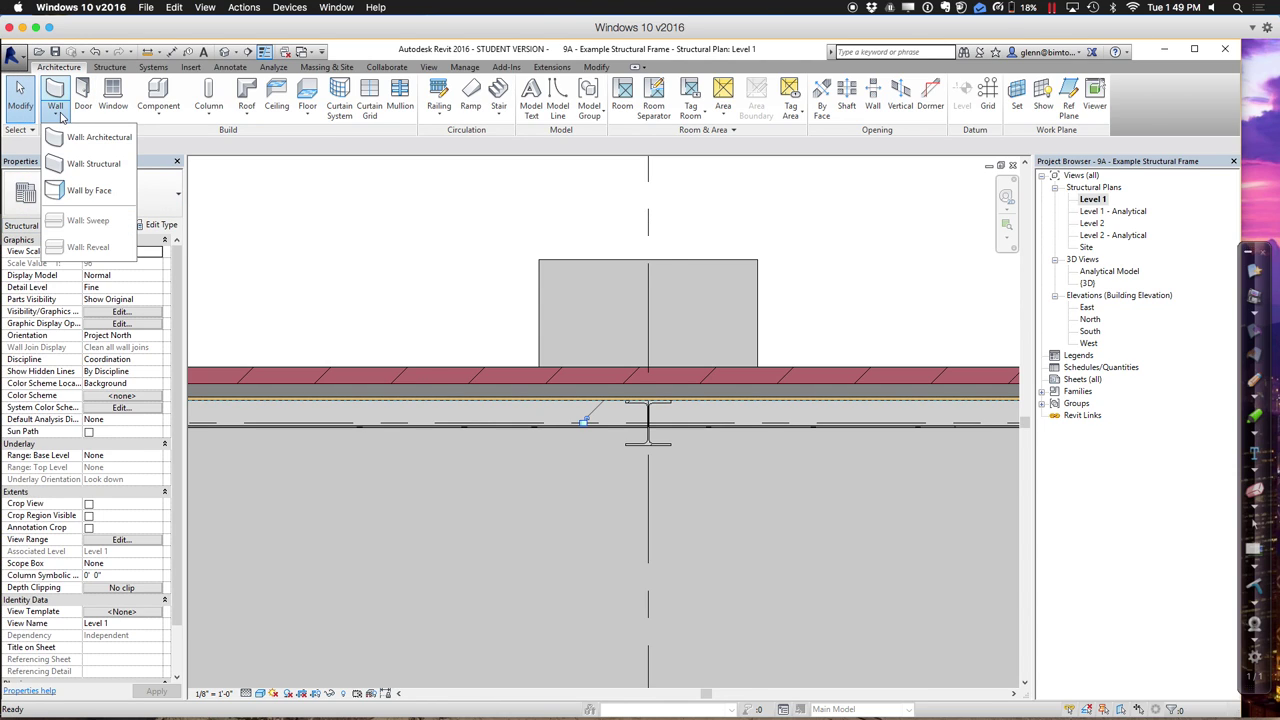
pyautogui.click(66, 136)
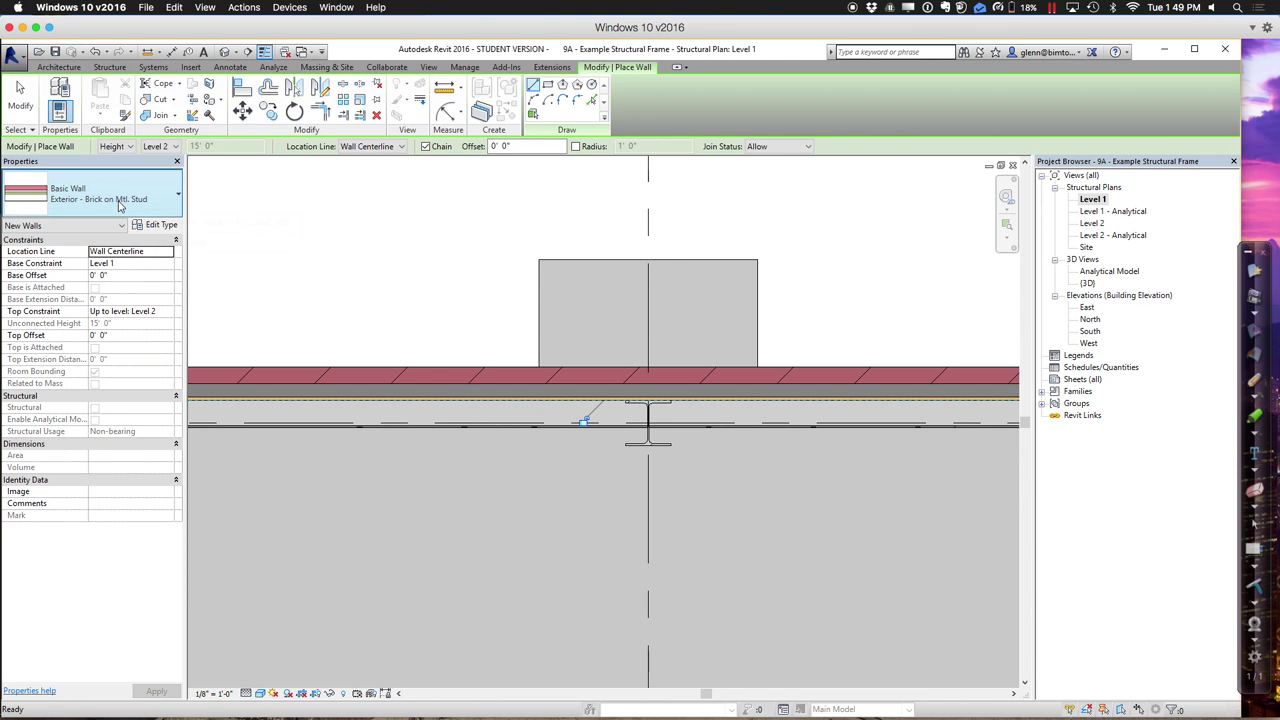
pyautogui.click(118, 200)
pyautogui.moveTo(176, 360); pyautogui.dragTo(185, 293)
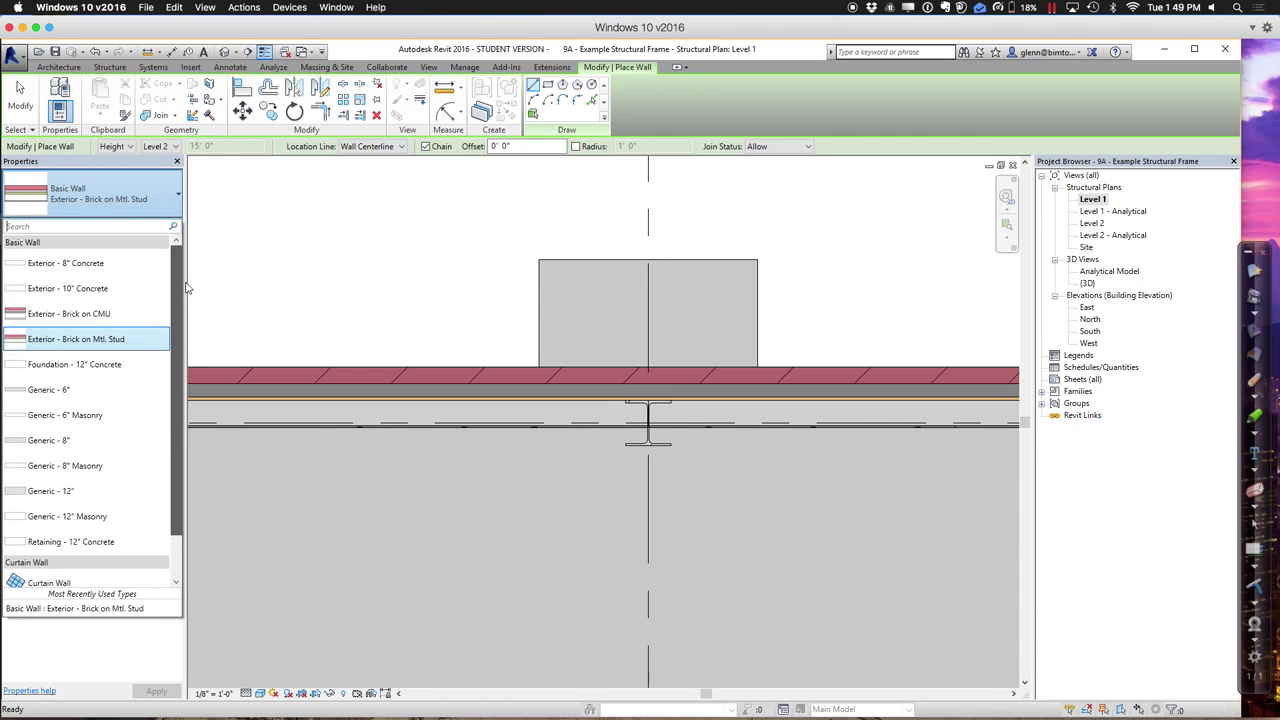
pyautogui.moveTo(183, 372); pyautogui.dragTo(189, 448)
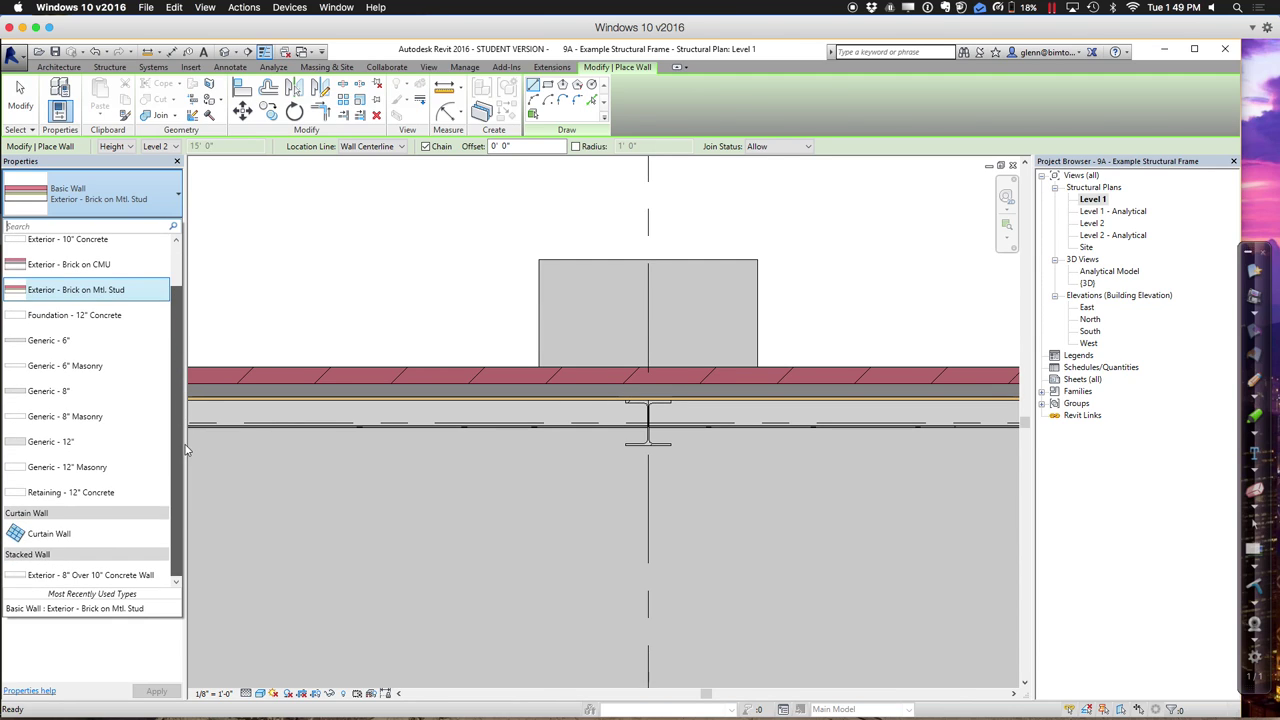
pyautogui.click(79, 424)
pyautogui.click(712, 412)
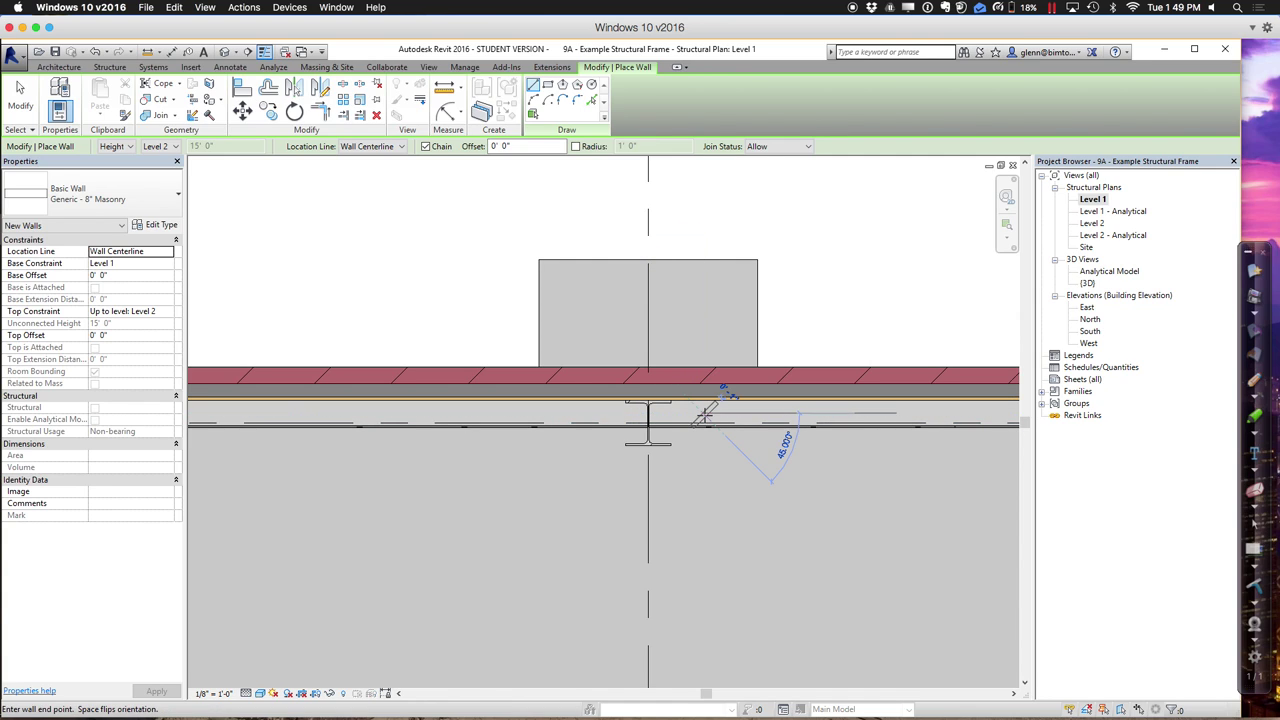
pyautogui.click(703, 485)
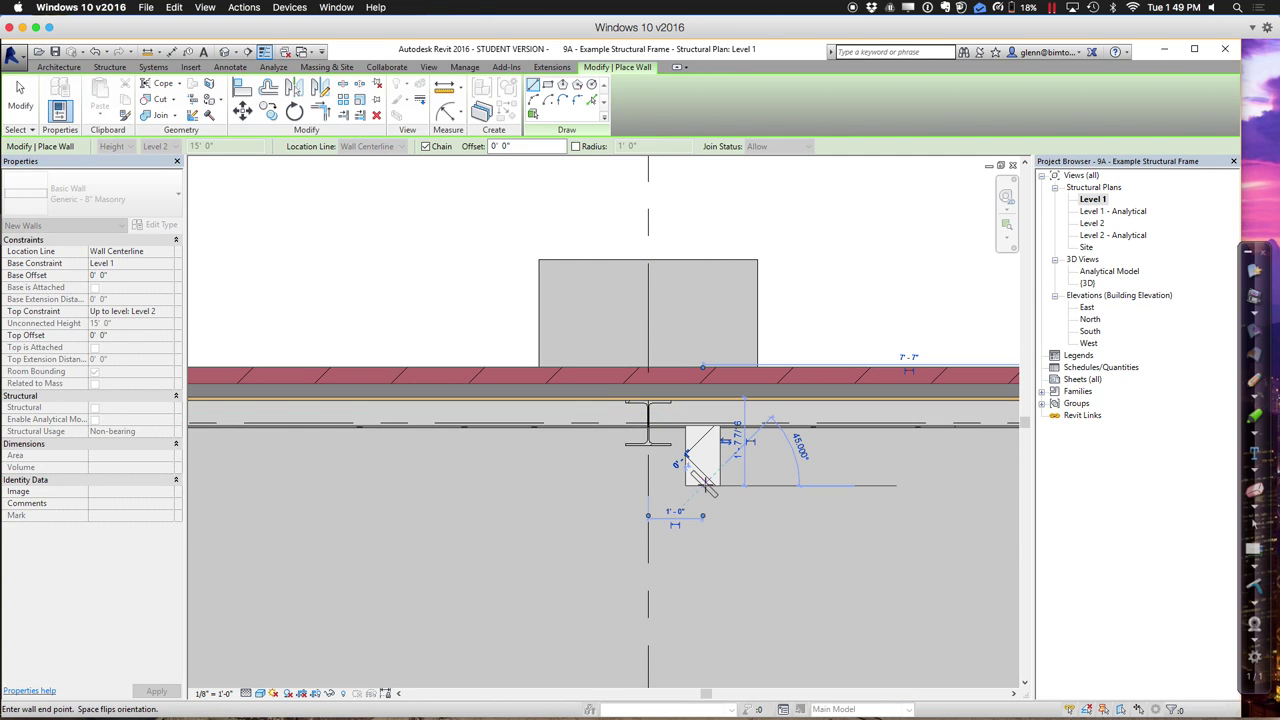
pyautogui.click(594, 486)
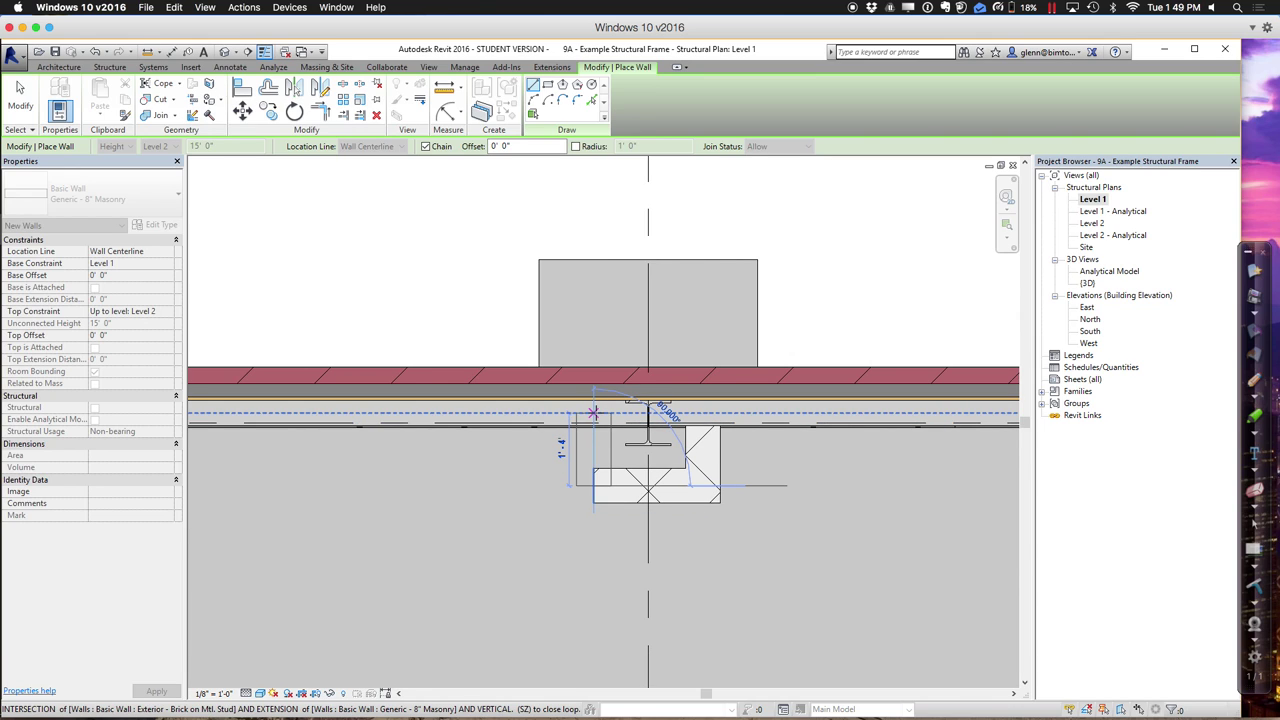
pyautogui.press('Escape')
pyautogui.click(592, 406)
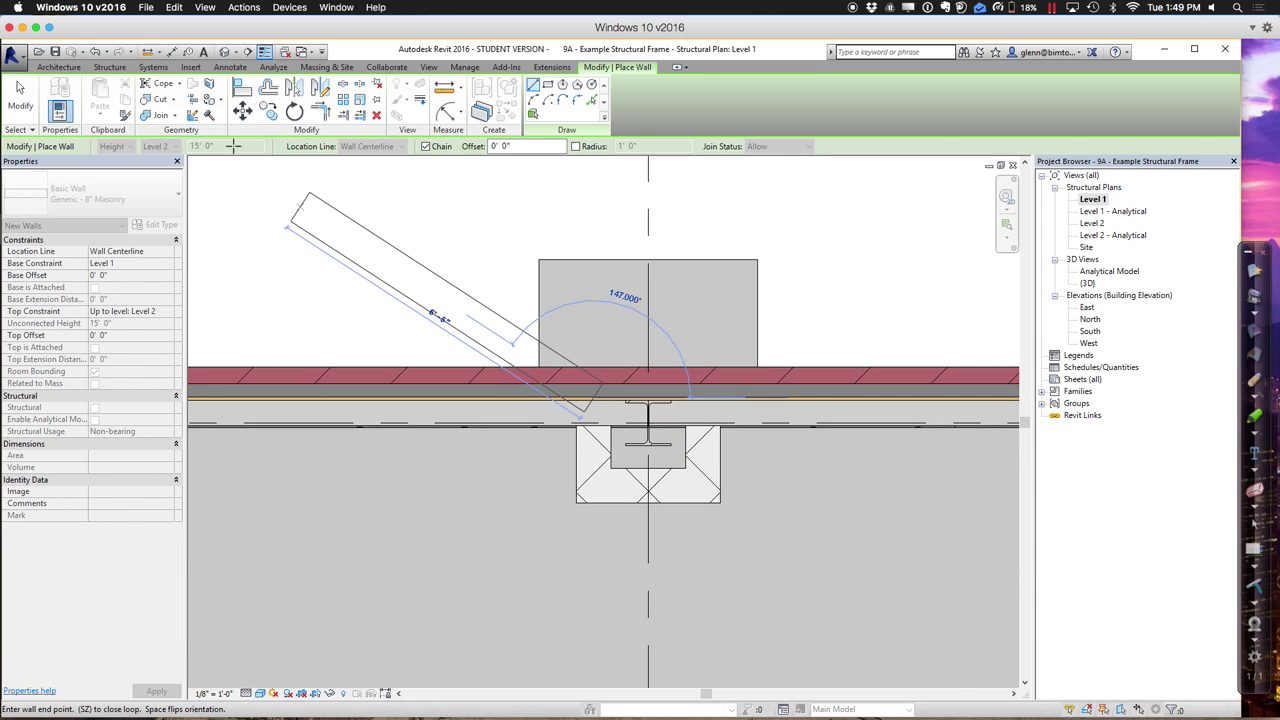
pyautogui.click(22, 100)
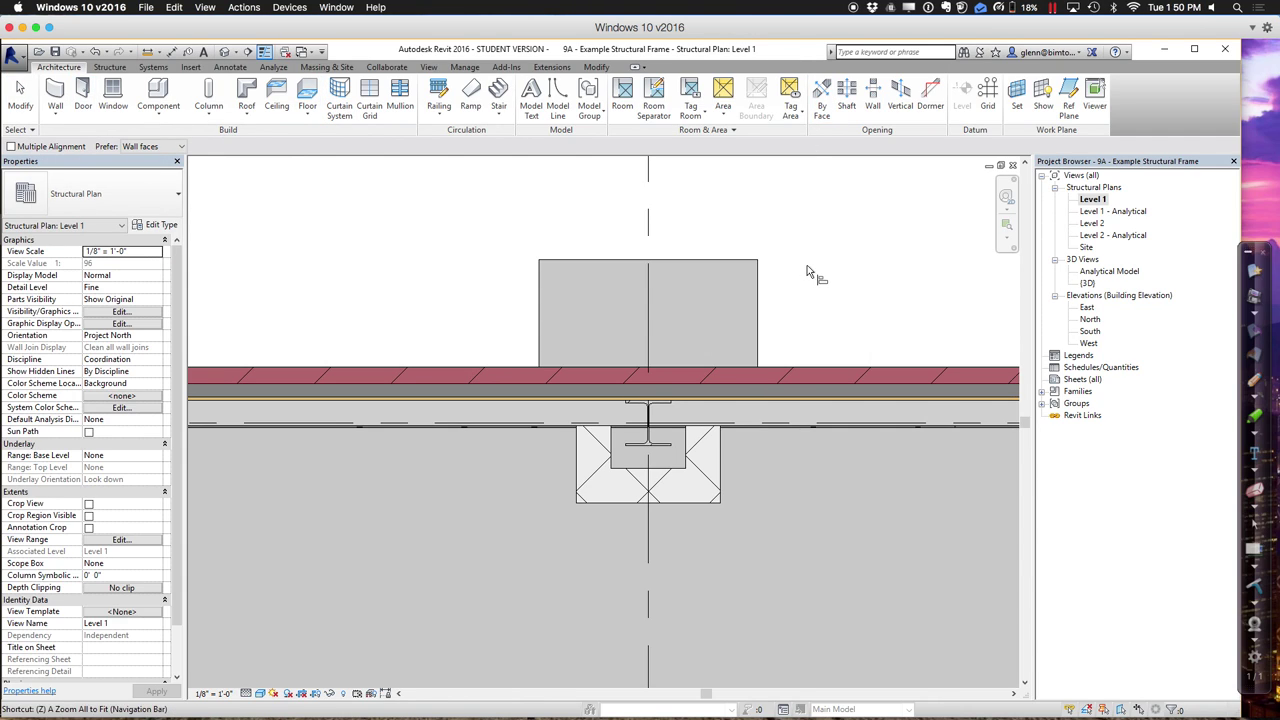
# Draw an Exterior - Brick on Mtl. Stud architectural wall outside the columns, running from just before grid C to just past grid D.
pyautogui.press('z')
pyautogui.press('o')
pyautogui.press('z')
pyautogui.press('o')
pyautogui.press('a')
pyautogui.press('l')
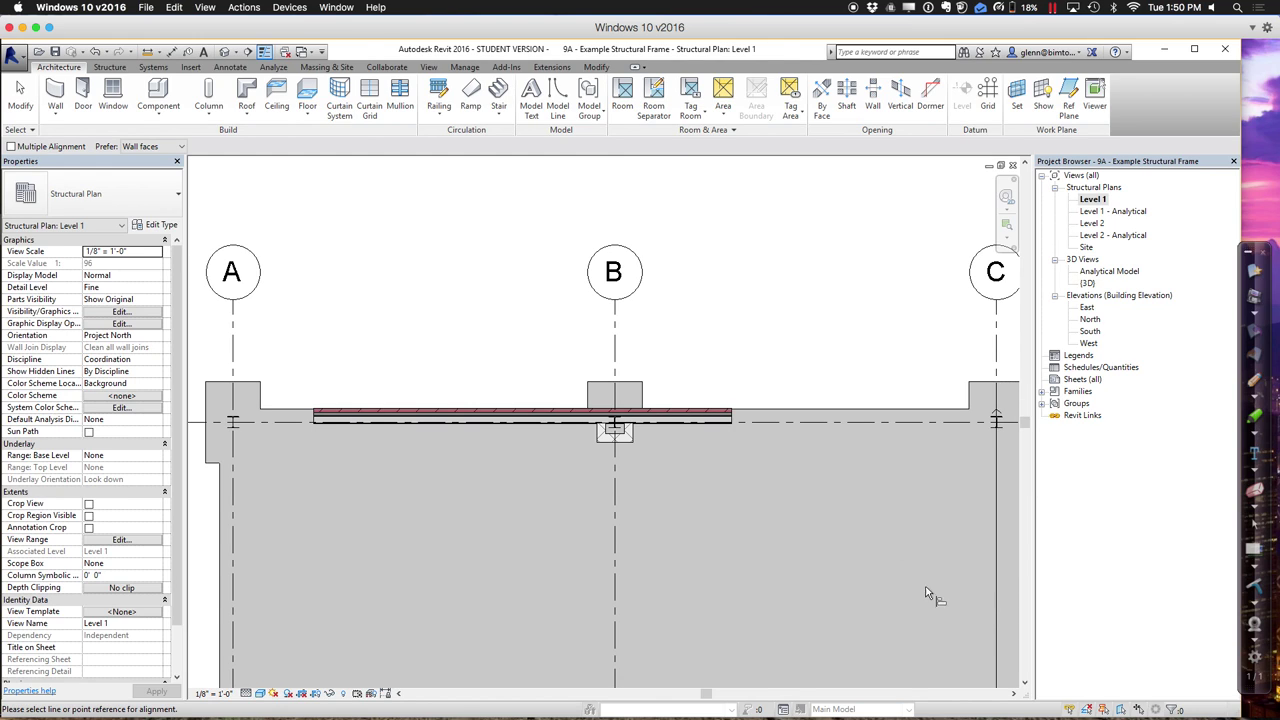
pyautogui.click(1014, 693)
pyautogui.click(1014, 693)
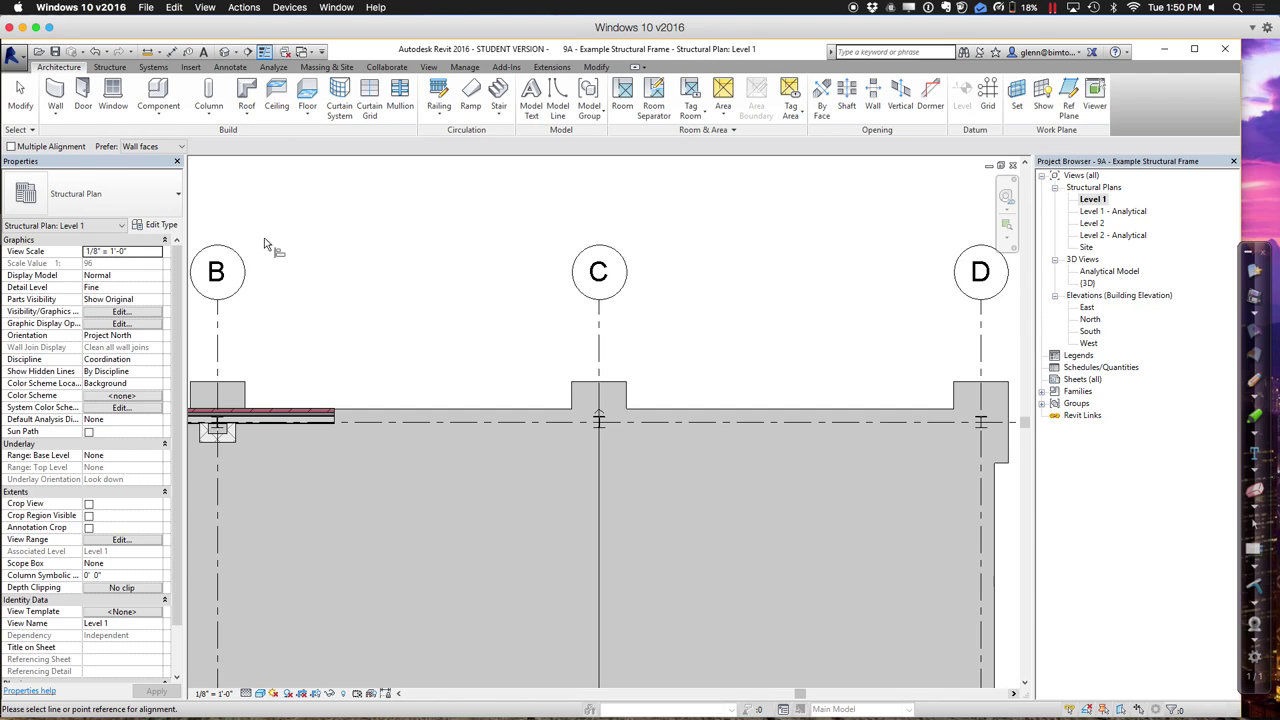
pyautogui.click(58, 115)
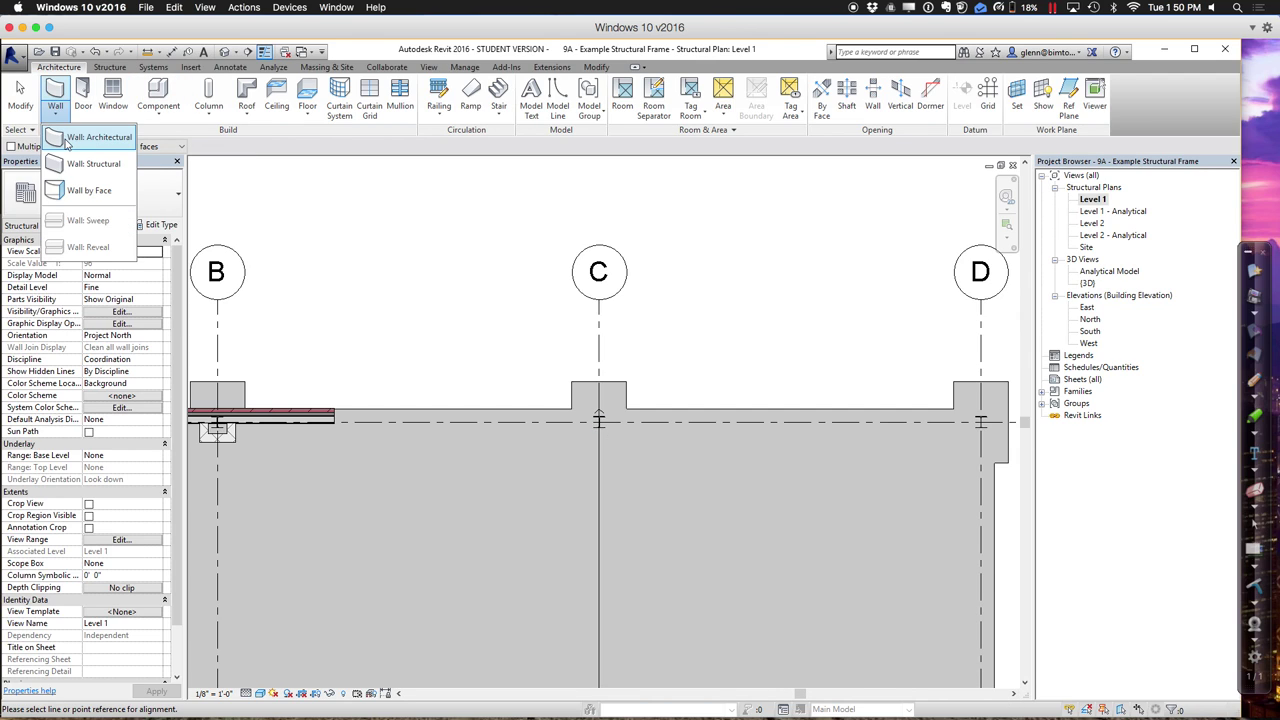
pyautogui.click(68, 140)
pyautogui.click(94, 198)
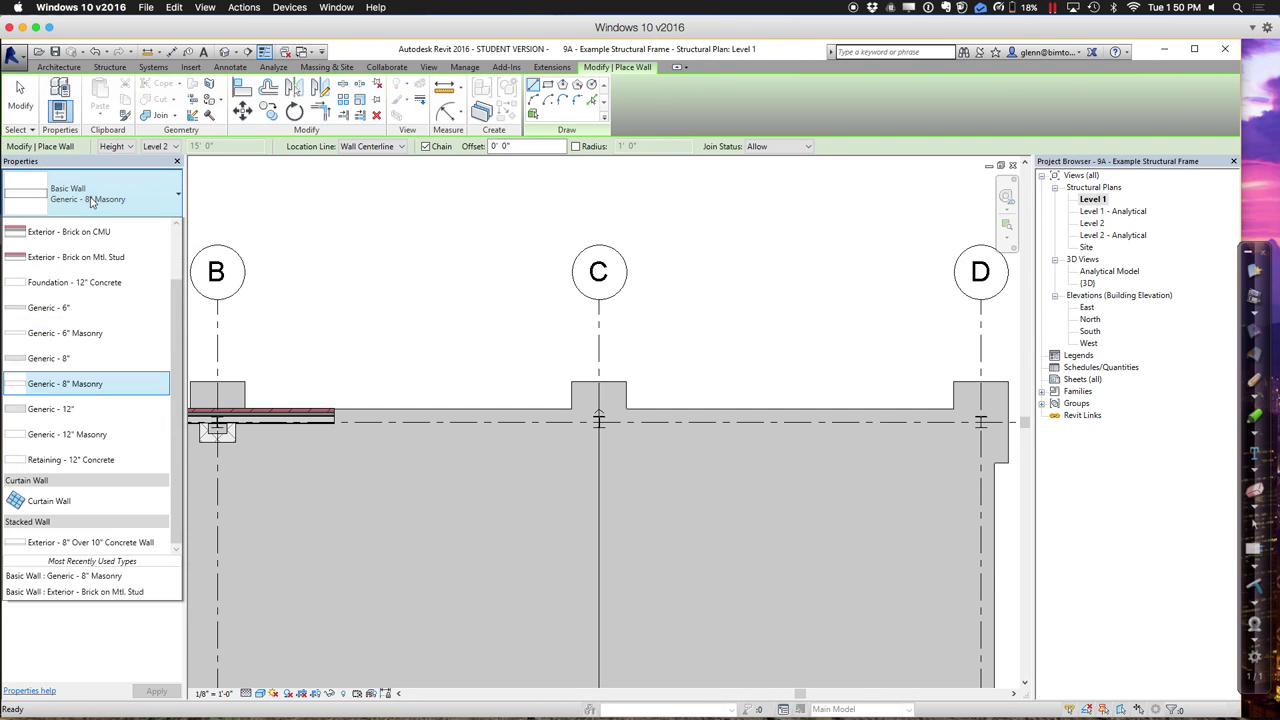
pyautogui.click(90, 273)
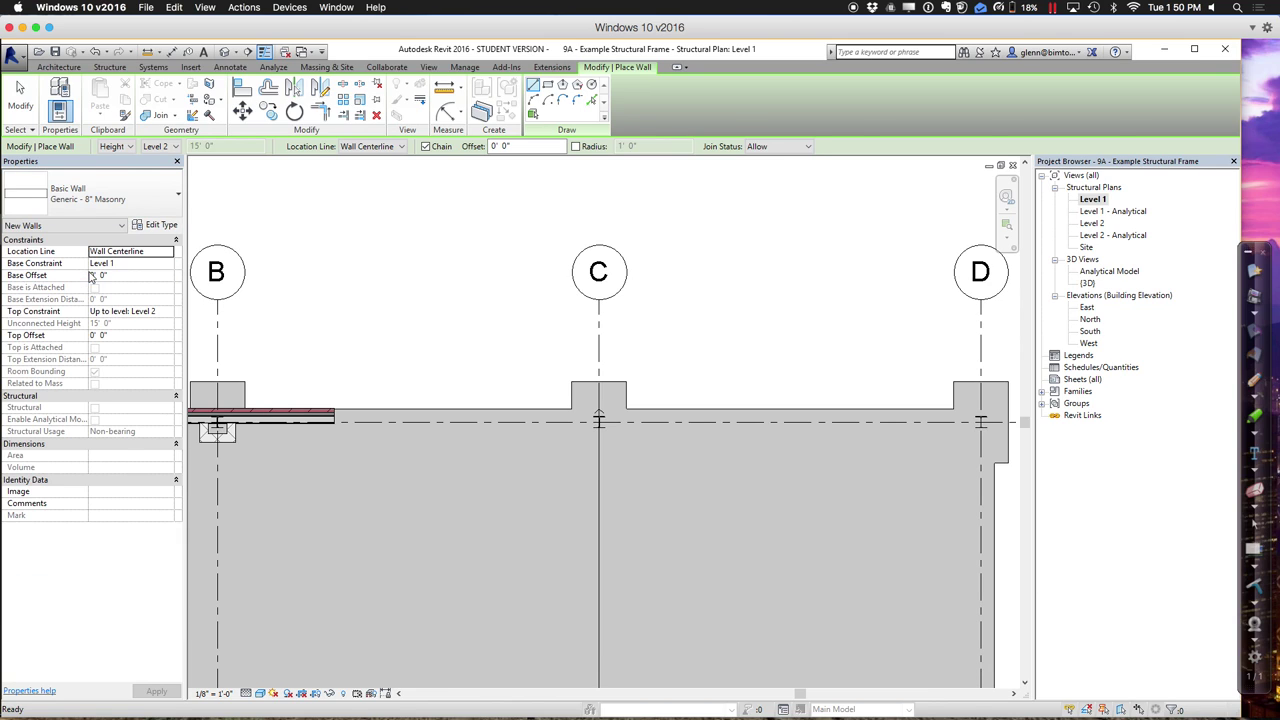
pyautogui.click(549, 378)
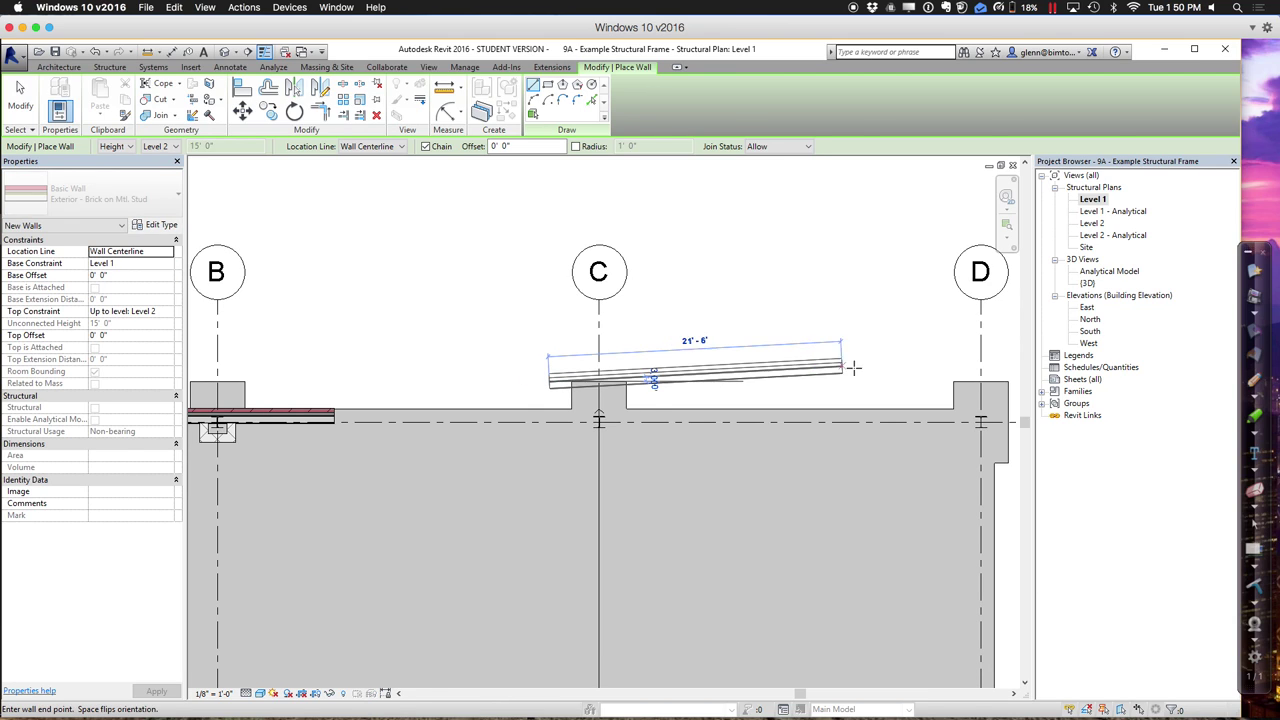
pyautogui.click(991, 380)
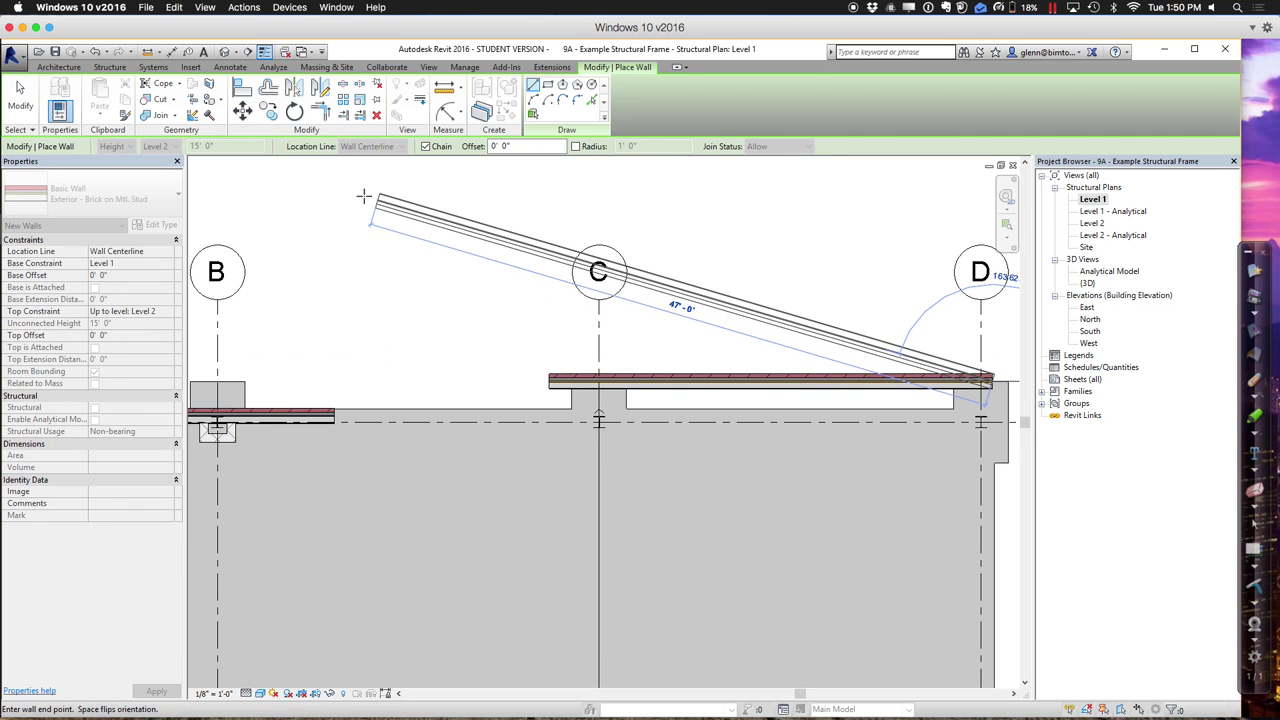
pyautogui.click(24, 96)
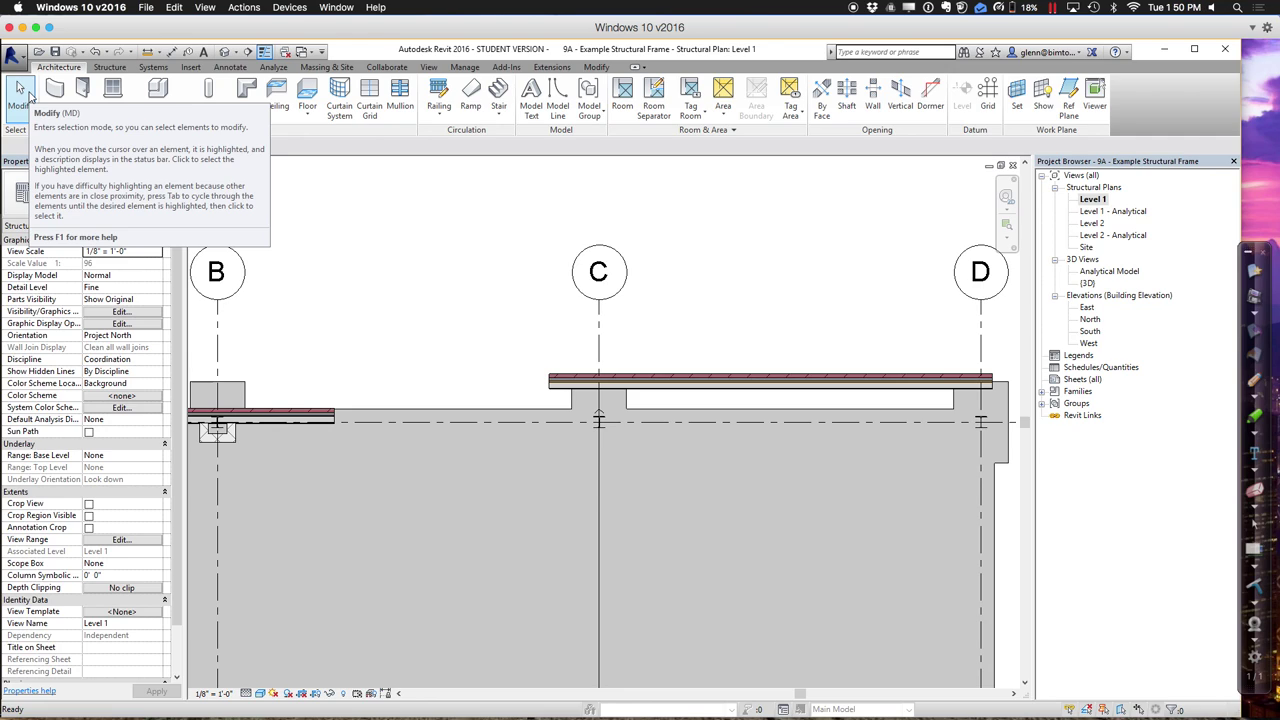
pyautogui.click(29, 94)
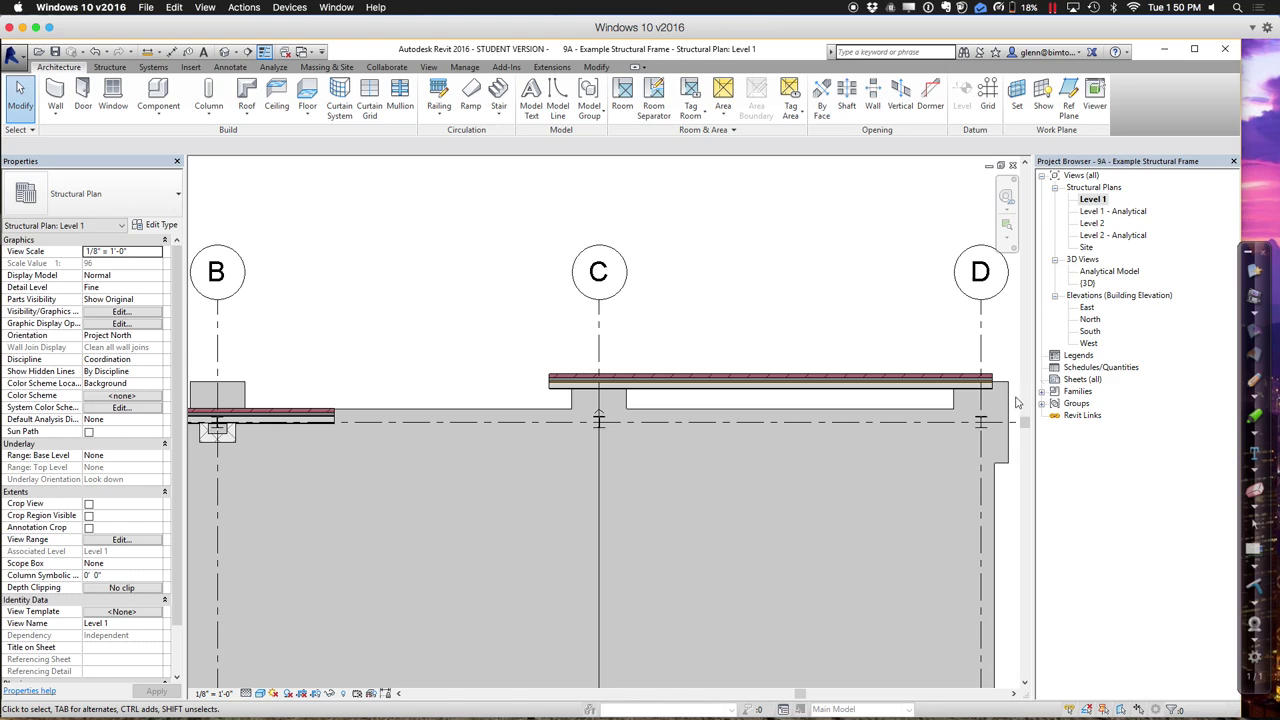
# Load the Round Column family from the Columns folder for use as an architectural column.
pyautogui.click(1007, 222)
pyautogui.moveTo(531, 348); pyautogui.dragTo(717, 513)
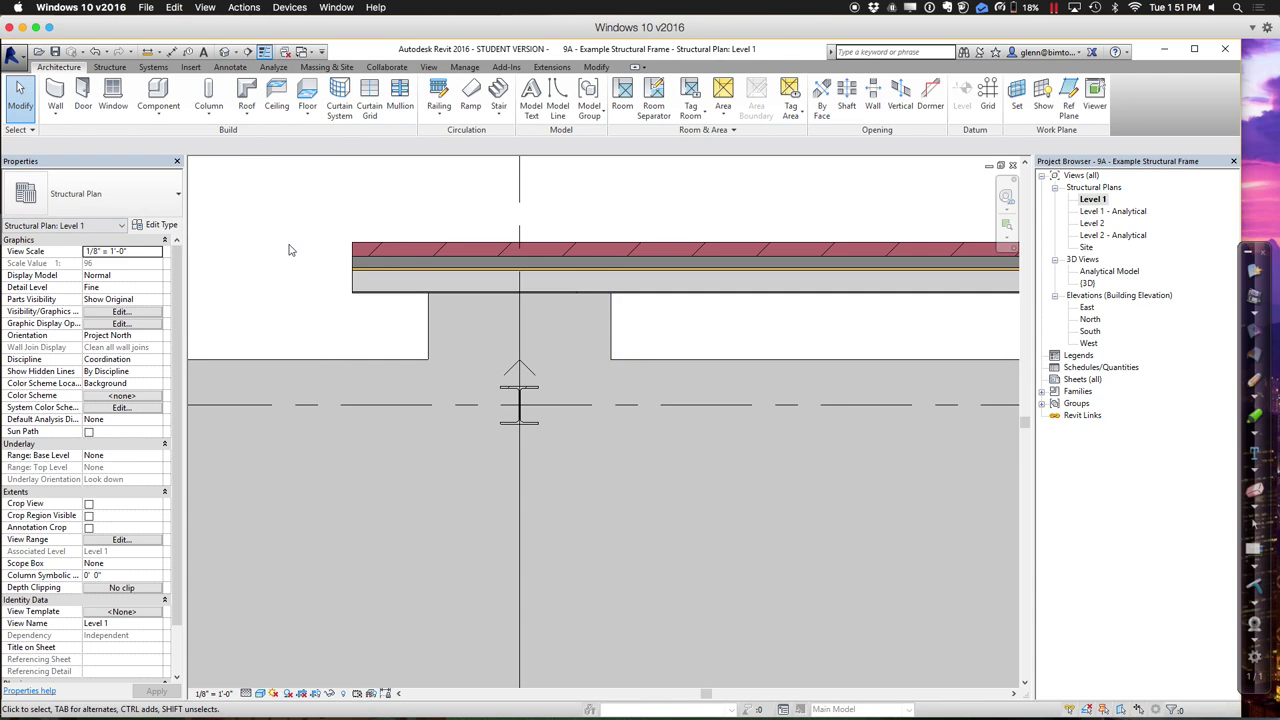
pyautogui.click(209, 113)
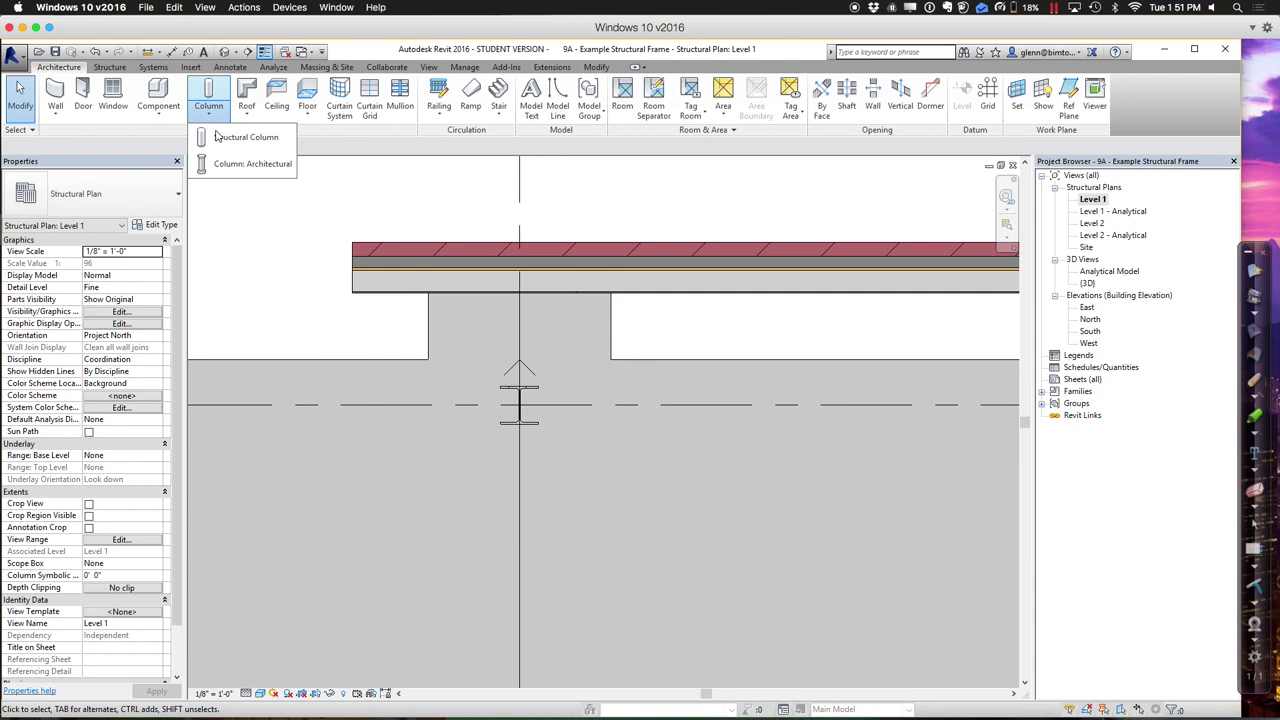
pyautogui.click(225, 168)
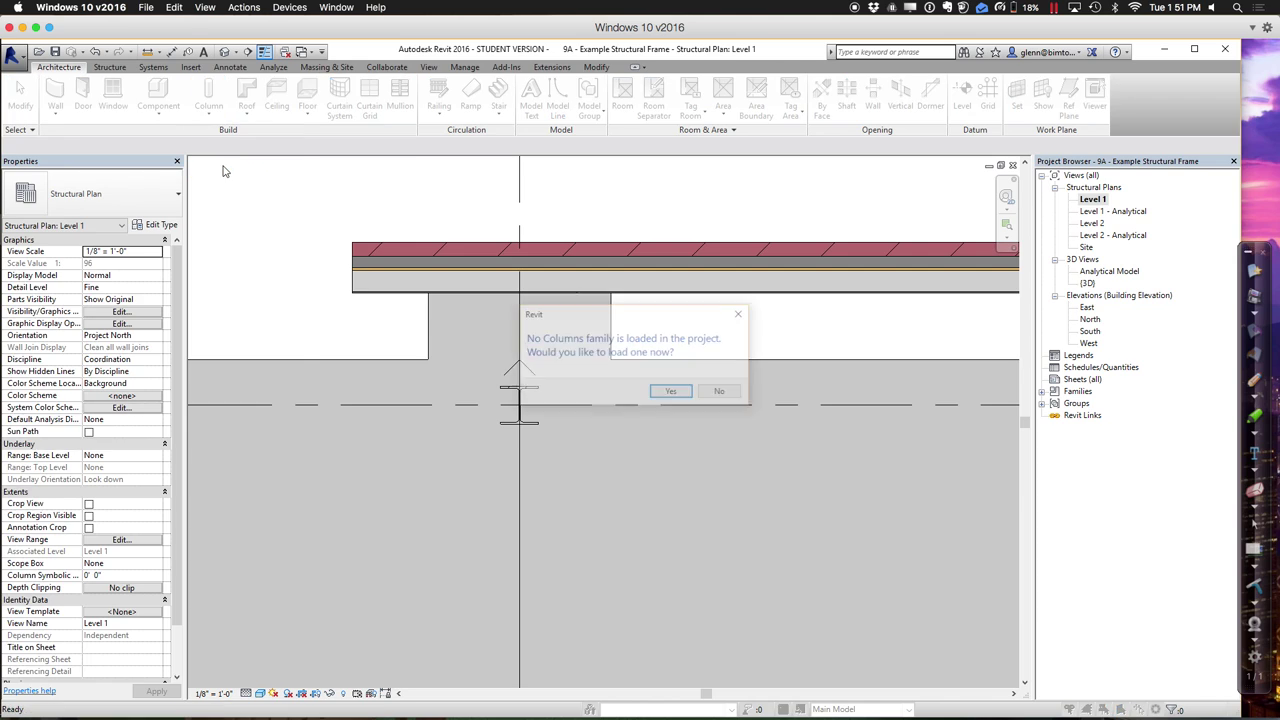
pyautogui.click(670, 392)
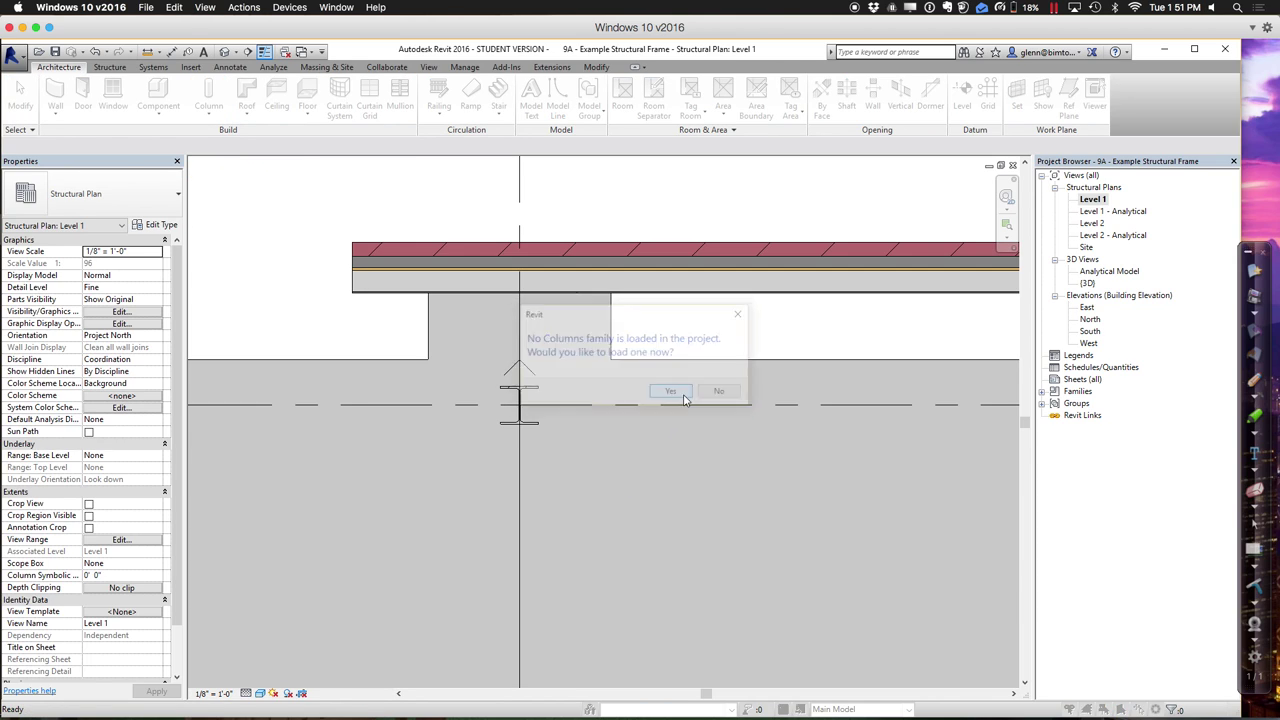
pyautogui.doubleClick(614, 427)
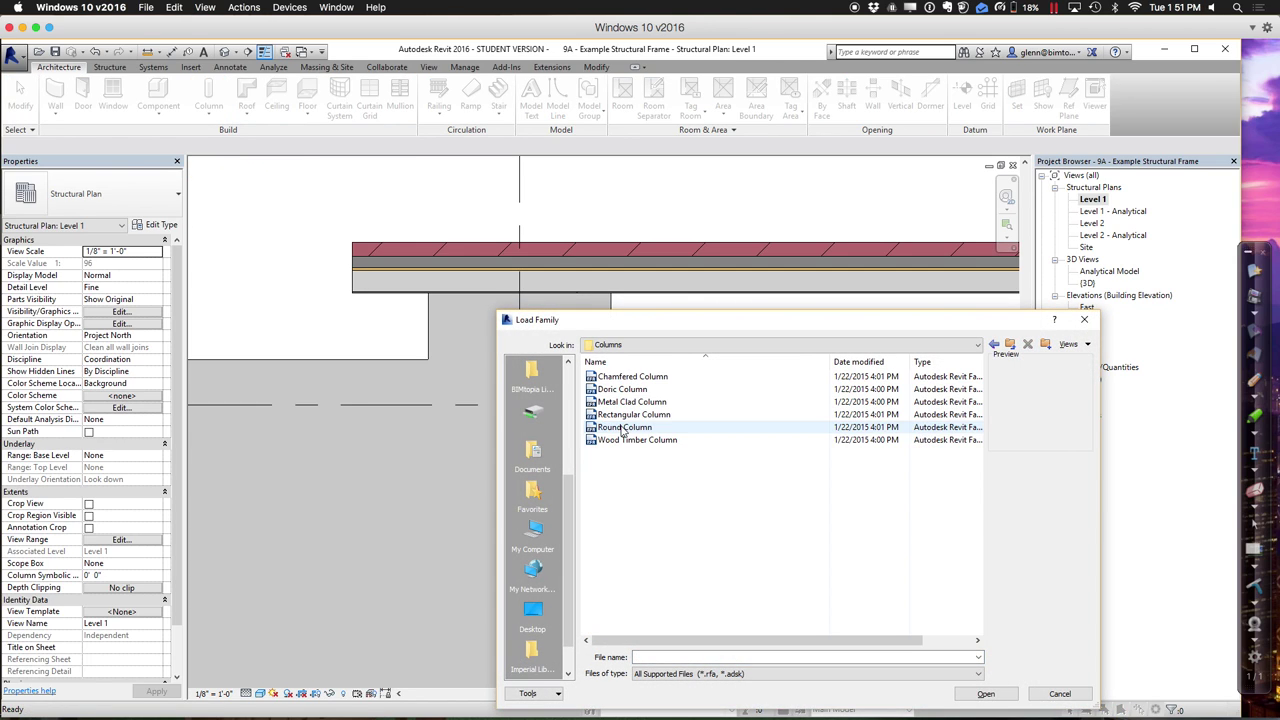
pyautogui.click(626, 401)
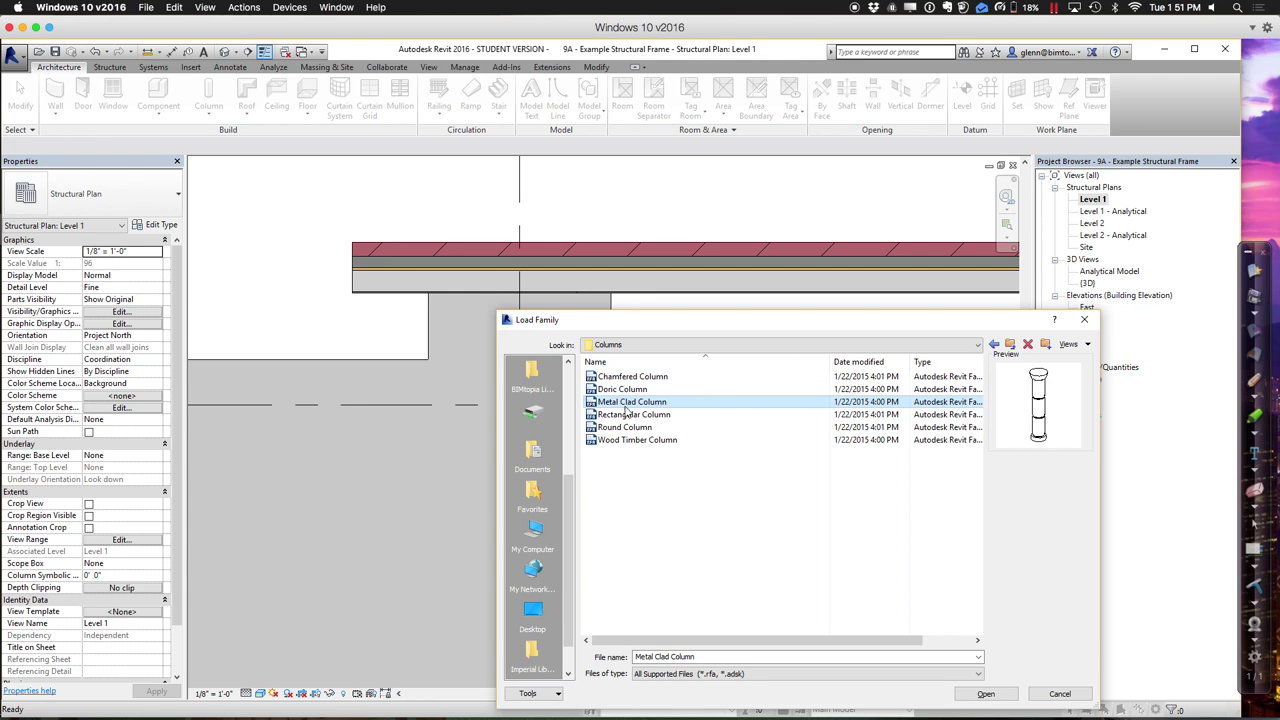
pyautogui.click(624, 427)
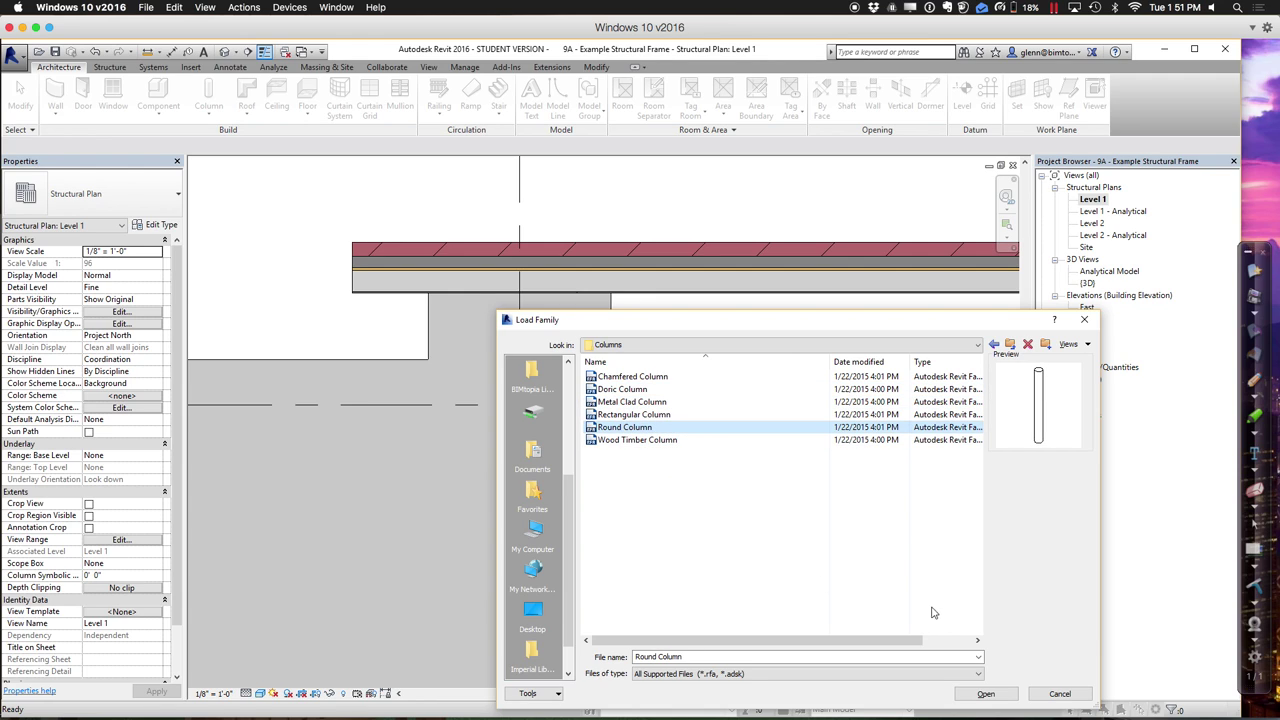
pyautogui.click(985, 693)
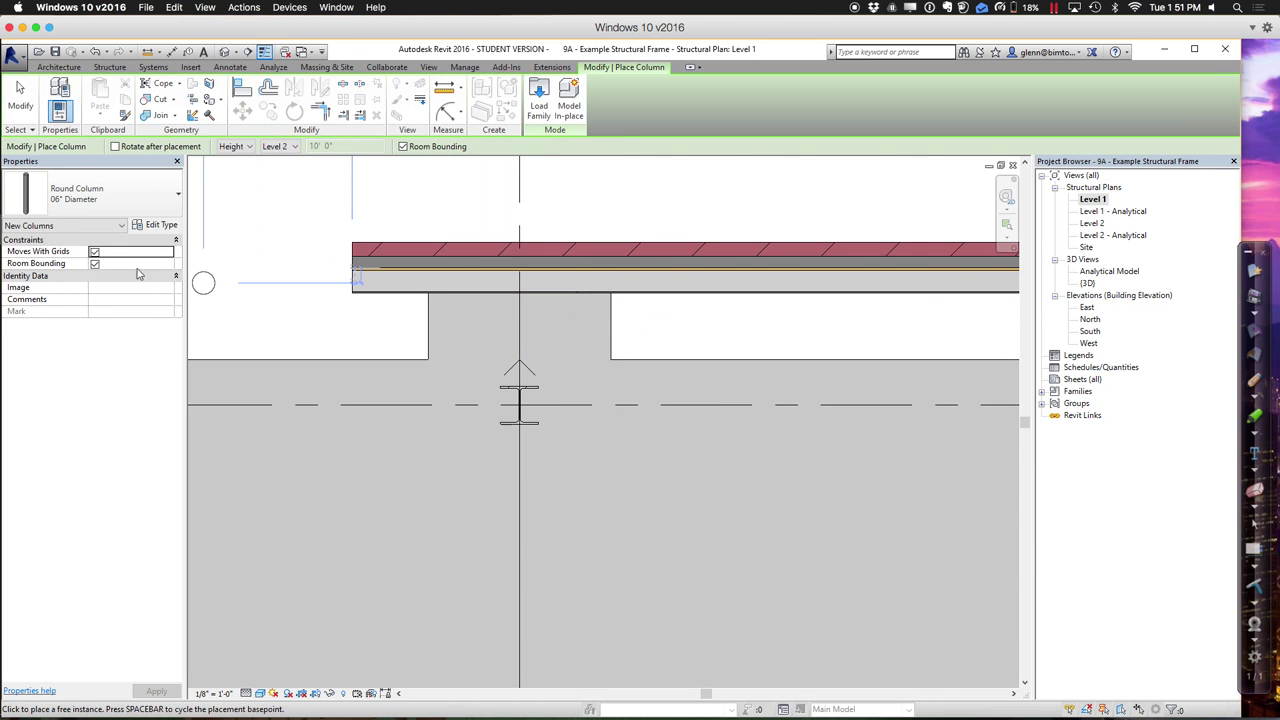
# Place a 24" Diameter Round Column around the steel column at the intersection of grids C and 1.
pyautogui.click(165, 198)
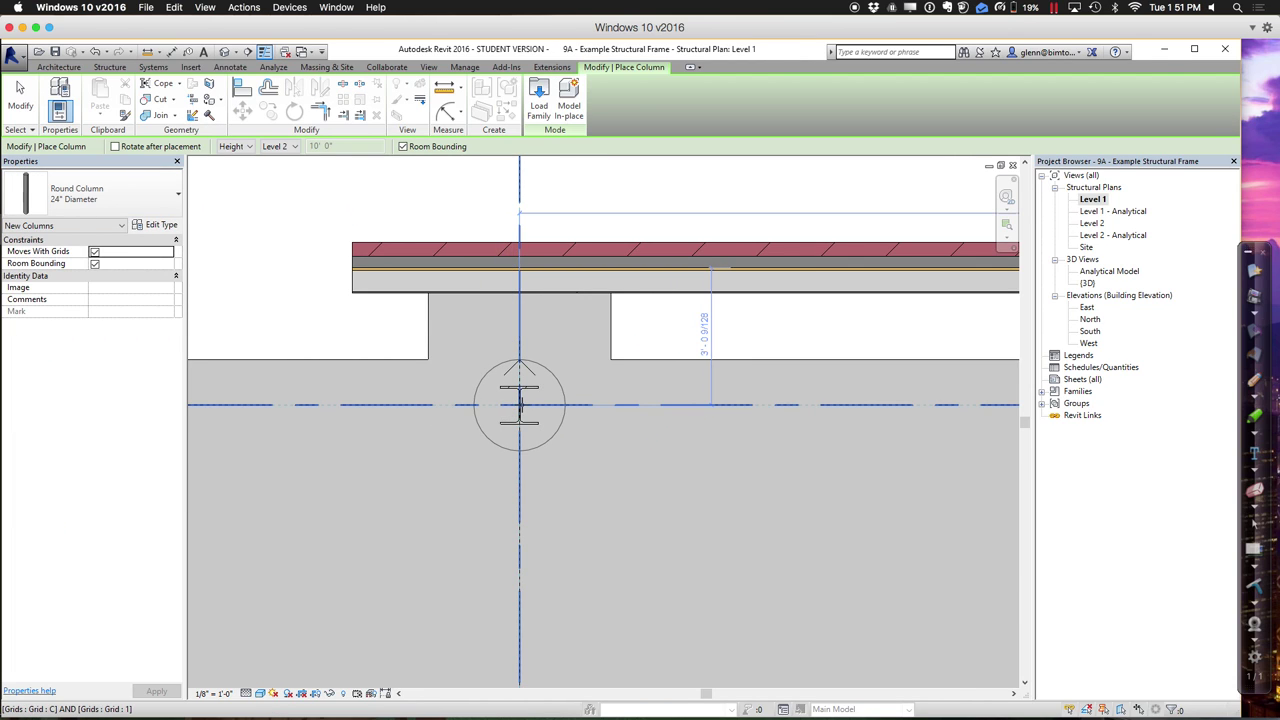
pyautogui.click(519, 404)
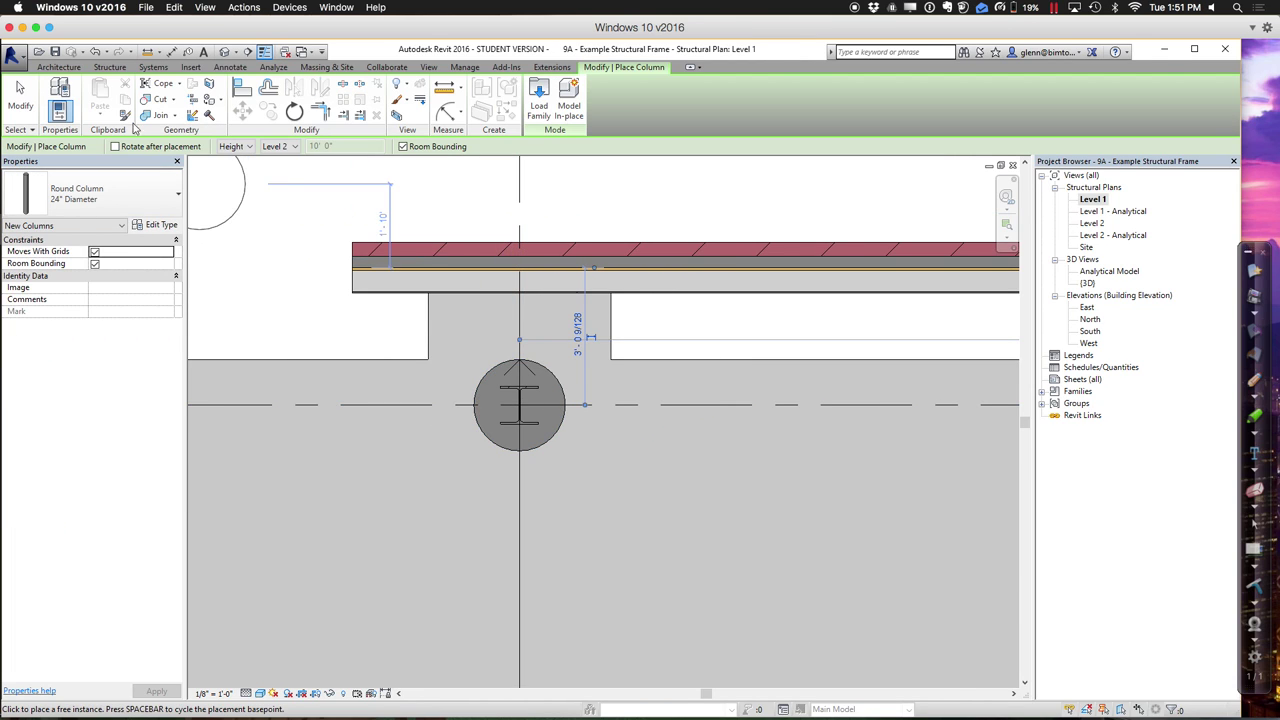
pyautogui.click(19, 92)
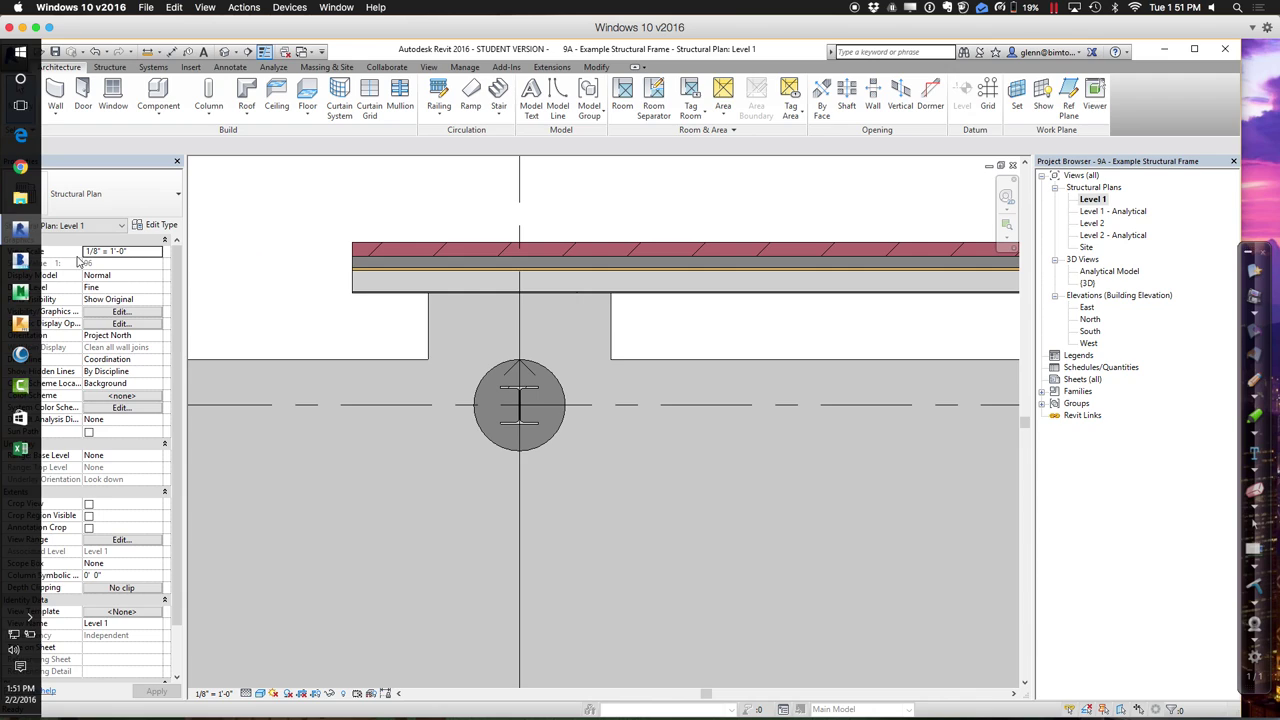
pyautogui.press('a')
pyautogui.press('l')
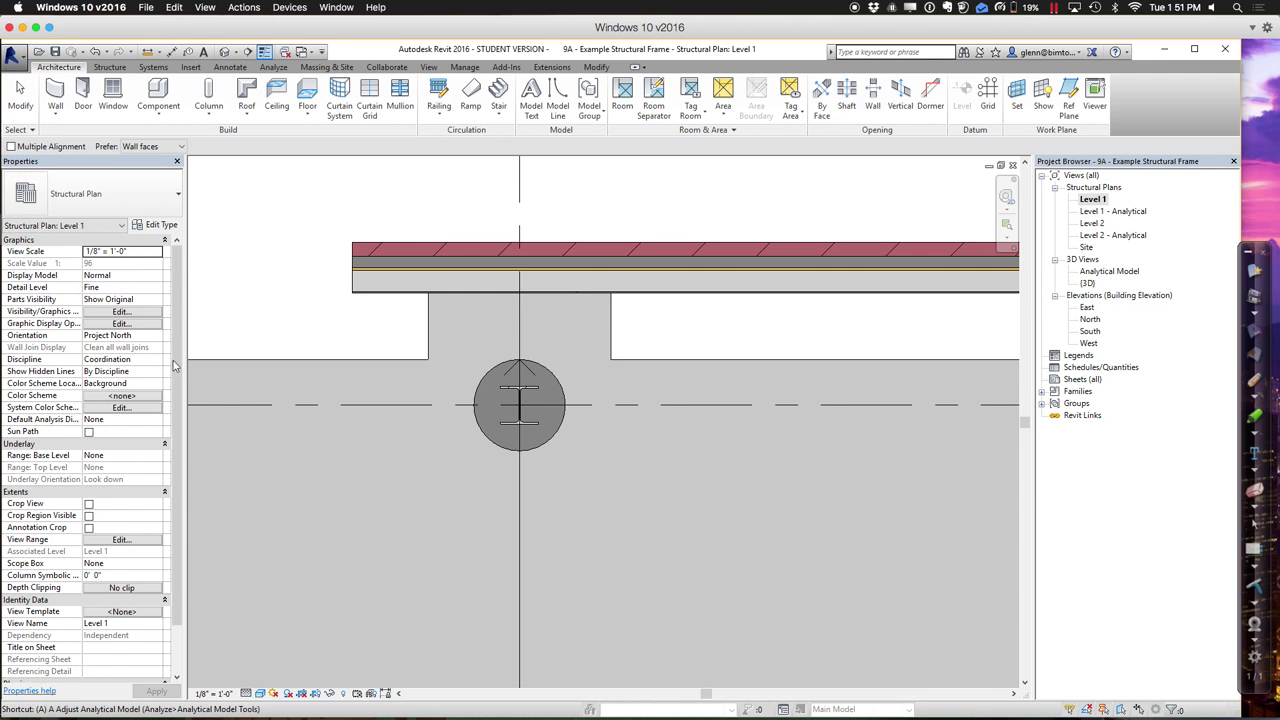
pyautogui.press('o')
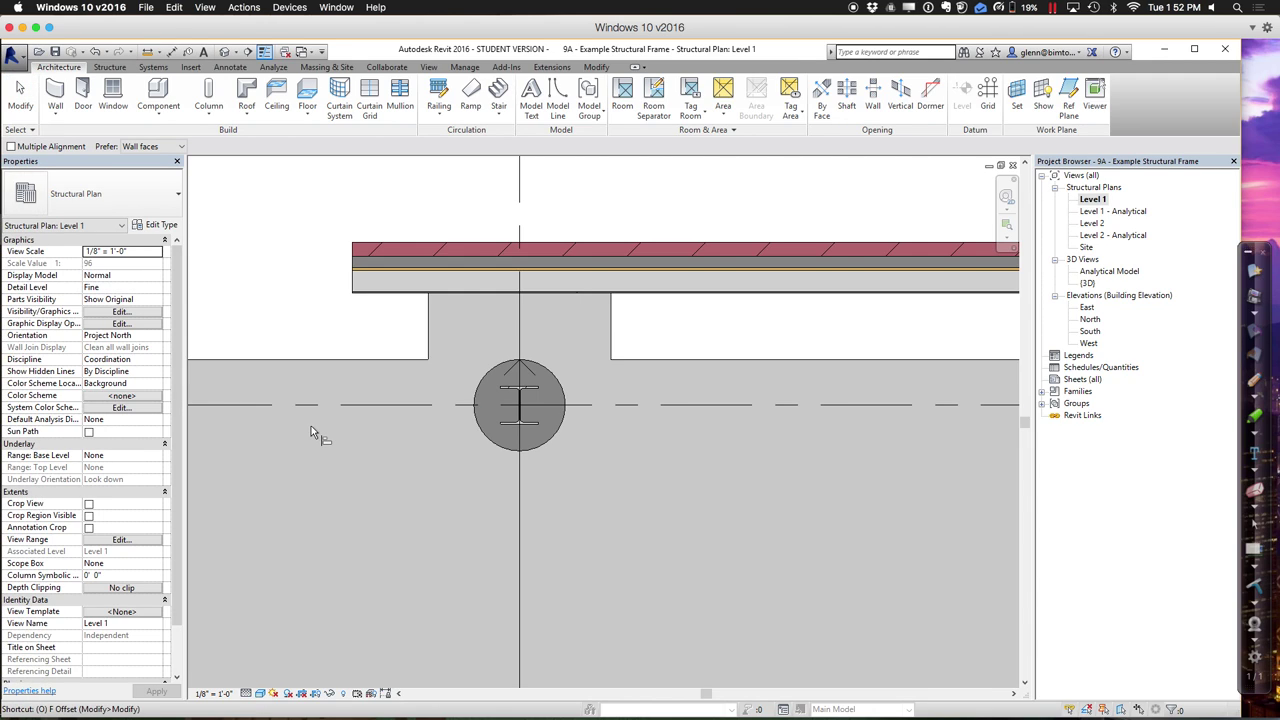
pyautogui.press('Escape')
# Draw an Exterior - Brick on Mtl. Stud architectural wall along the slab's east side, running south past the column at grids D and 1.
pyautogui.press('z')
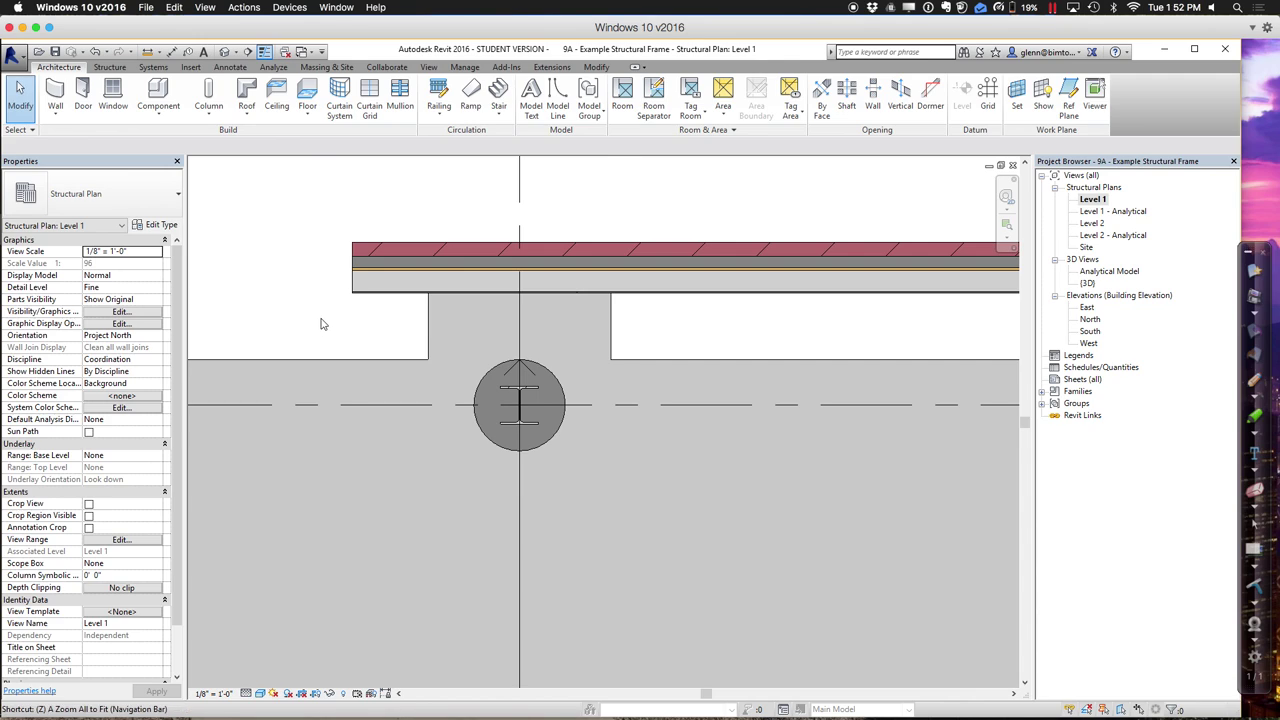
pyautogui.press('a')
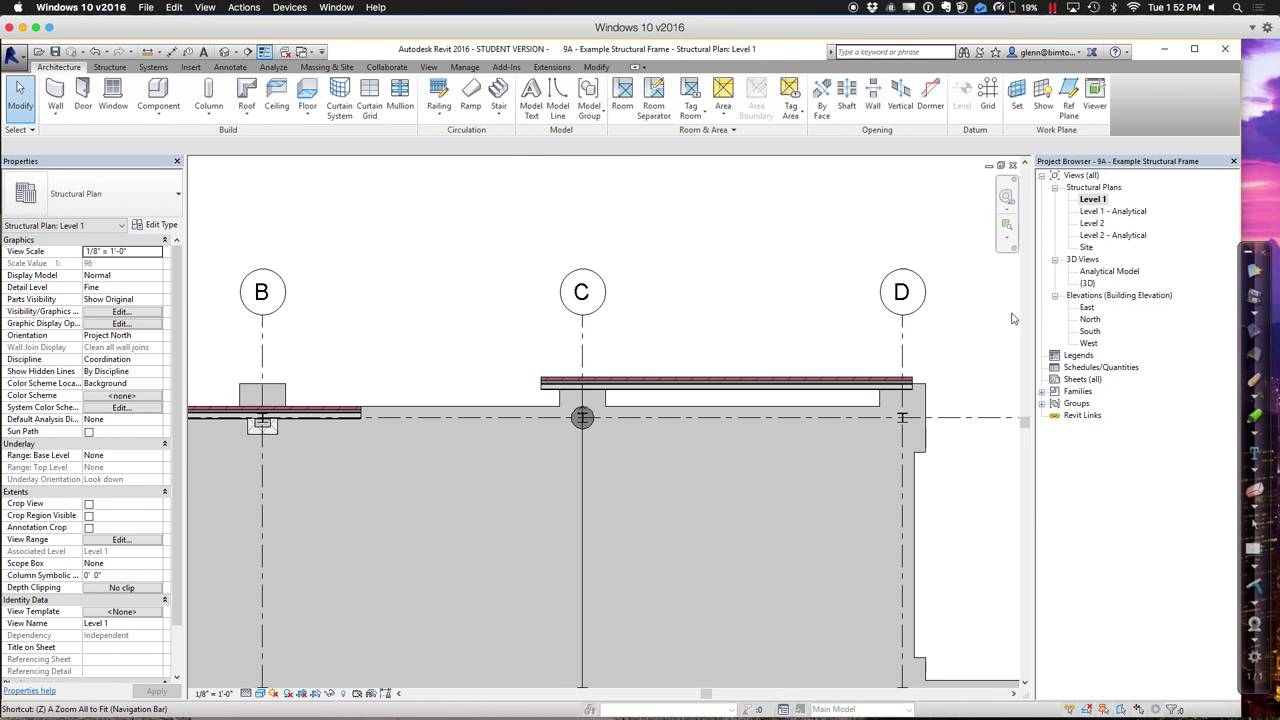
pyautogui.click(1007, 224)
pyautogui.moveTo(826, 365); pyautogui.dragTo(998, 598)
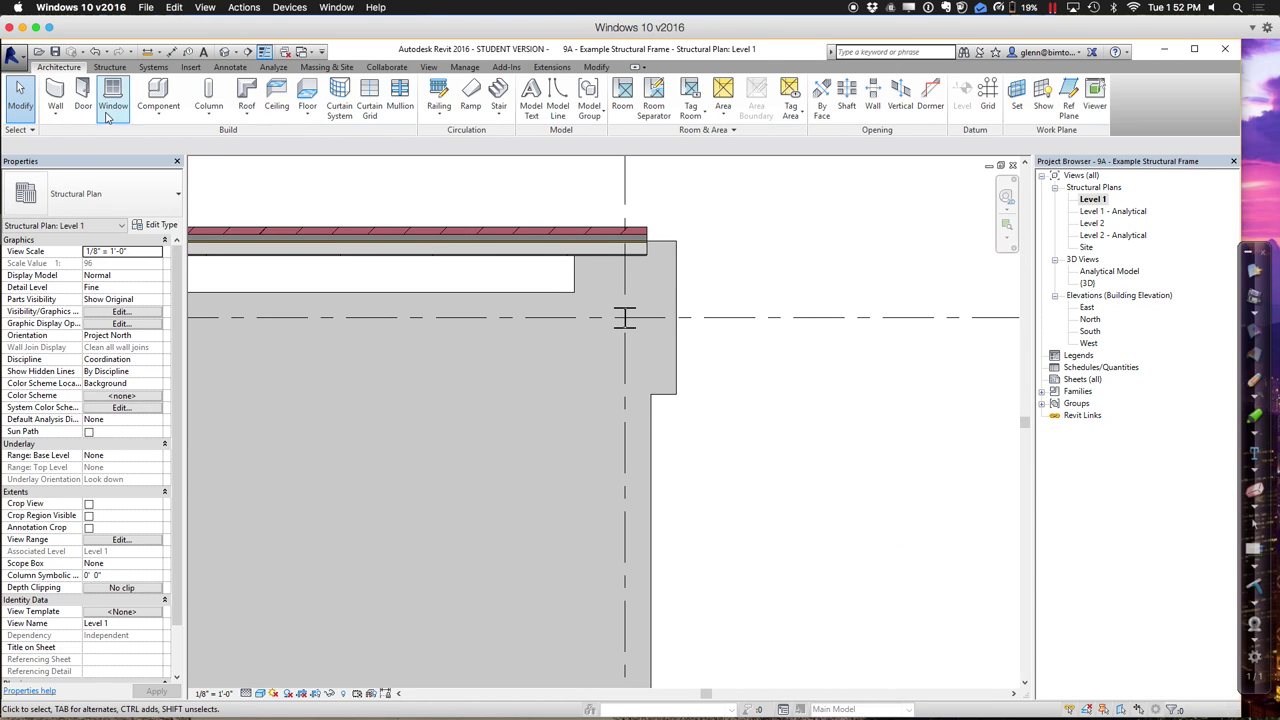
pyautogui.click(55, 110)
pyautogui.click(76, 158)
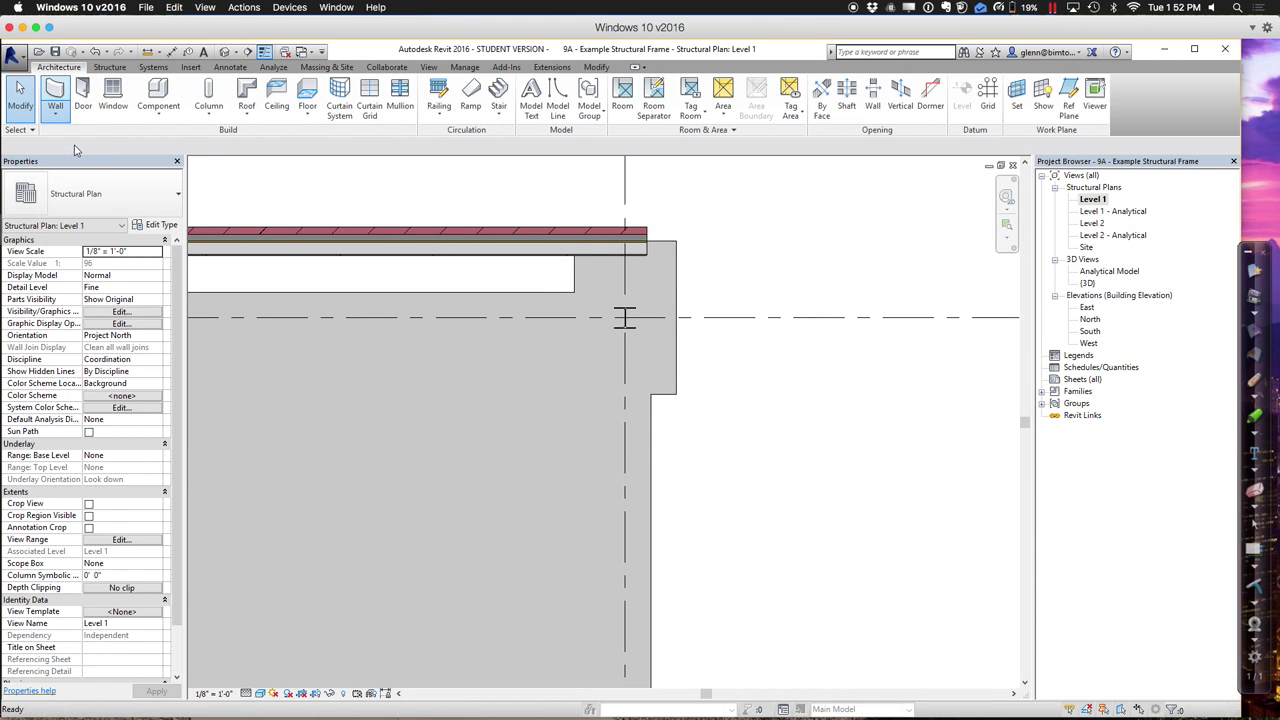
pyautogui.click(672, 234)
pyautogui.click(680, 575)
pyautogui.press('Escape')
pyautogui.press('Escape')
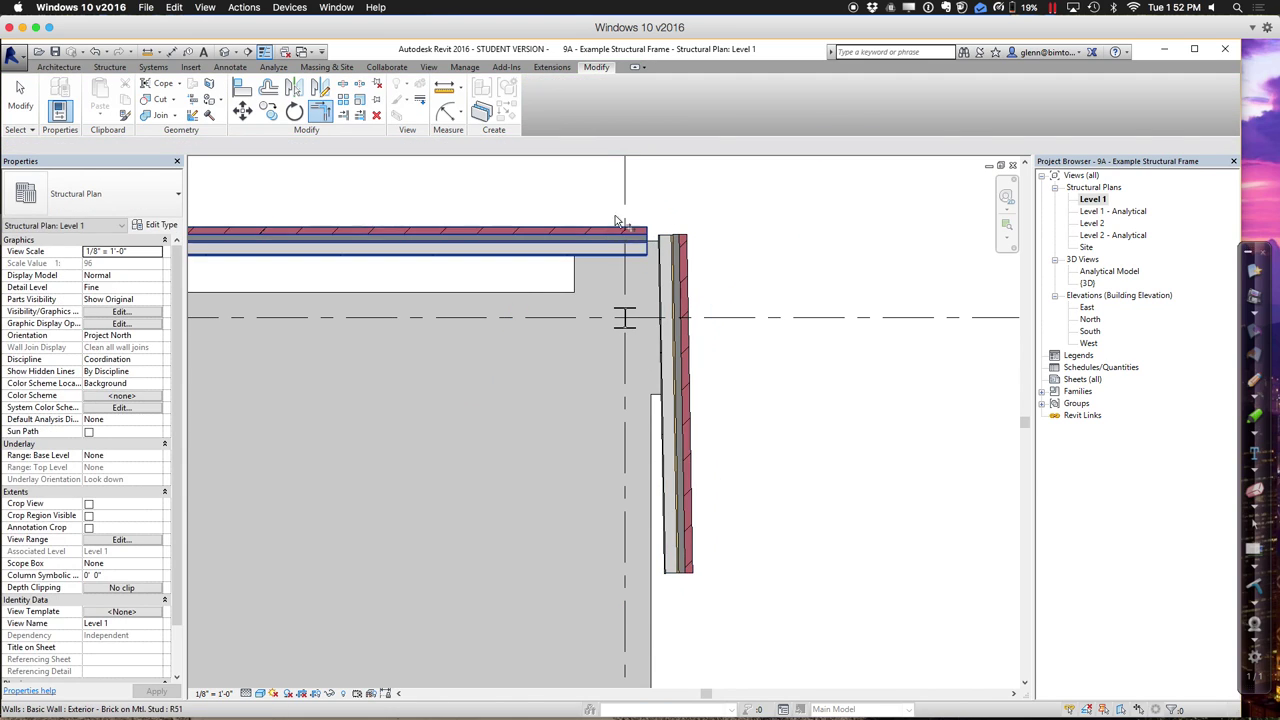
# Trim the north and east brick walls to meet at a corner outside the column at grids D and 1.
pyautogui.click(617, 226)
pyautogui.click(668, 254)
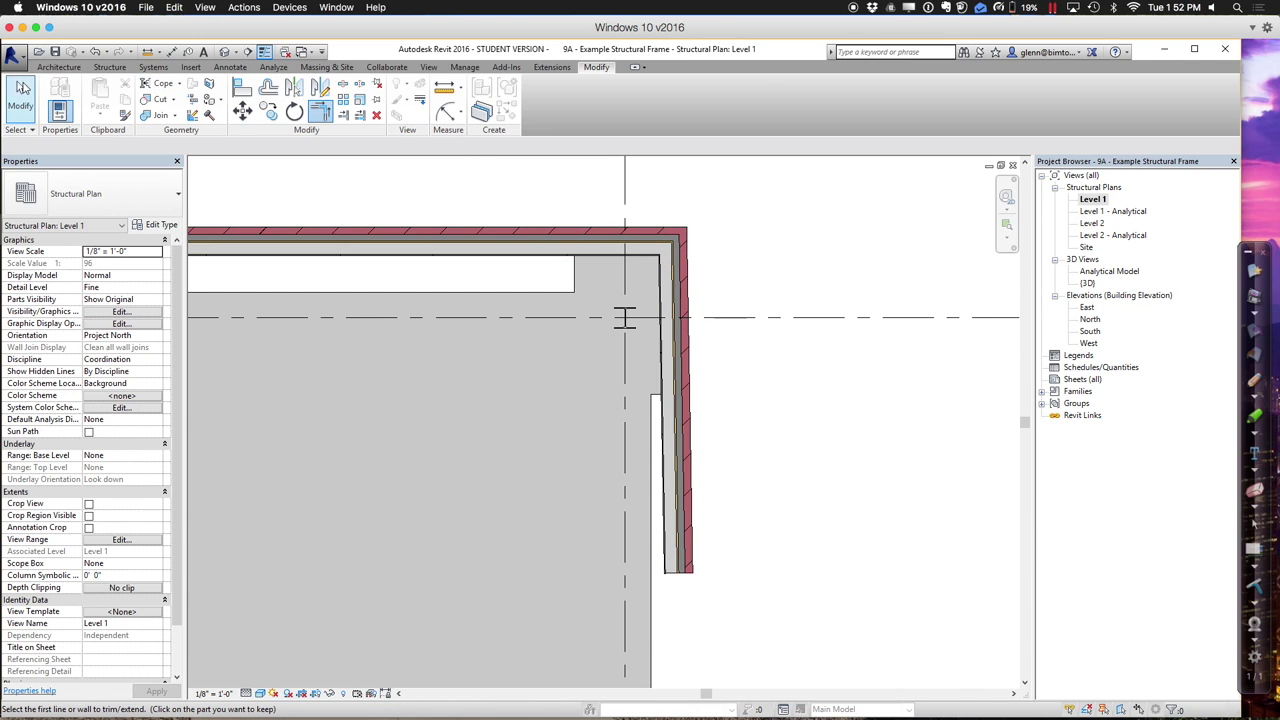
pyautogui.click(22, 87)
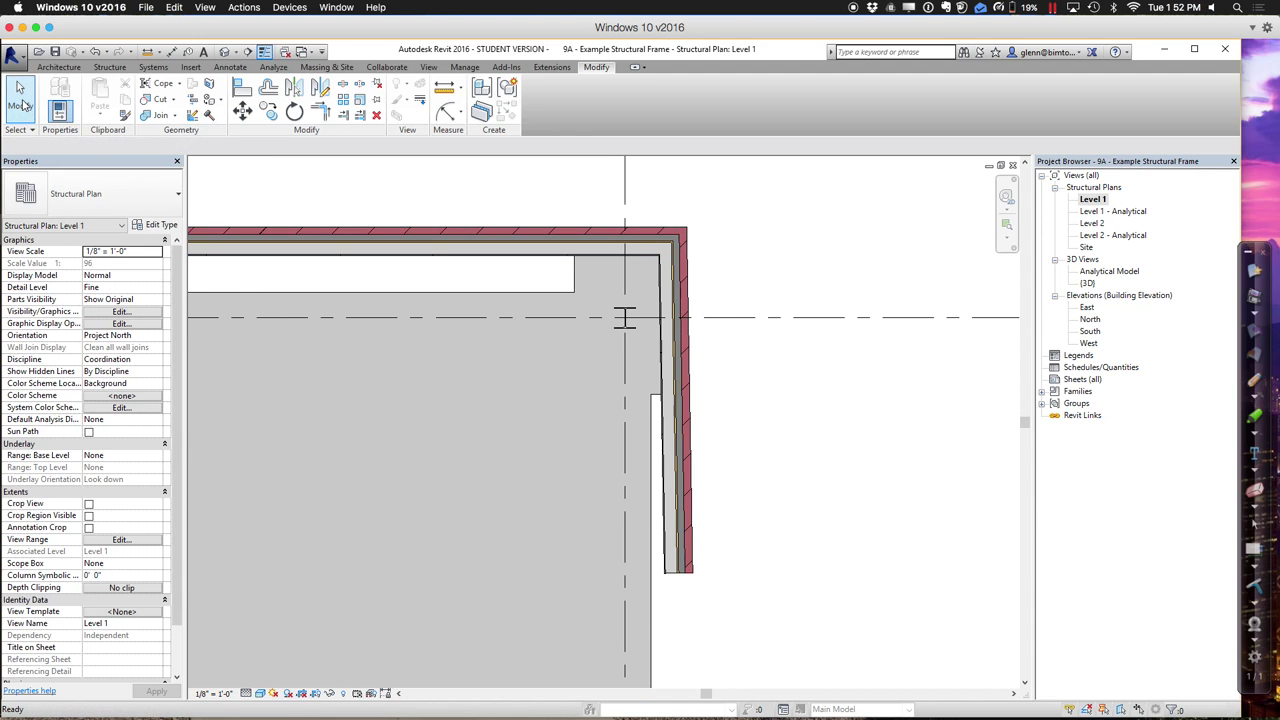
# Split the north wall about 12'-3" west of grid D and the east wall about 3'-1" from its south end.
pyautogui.click(343, 84)
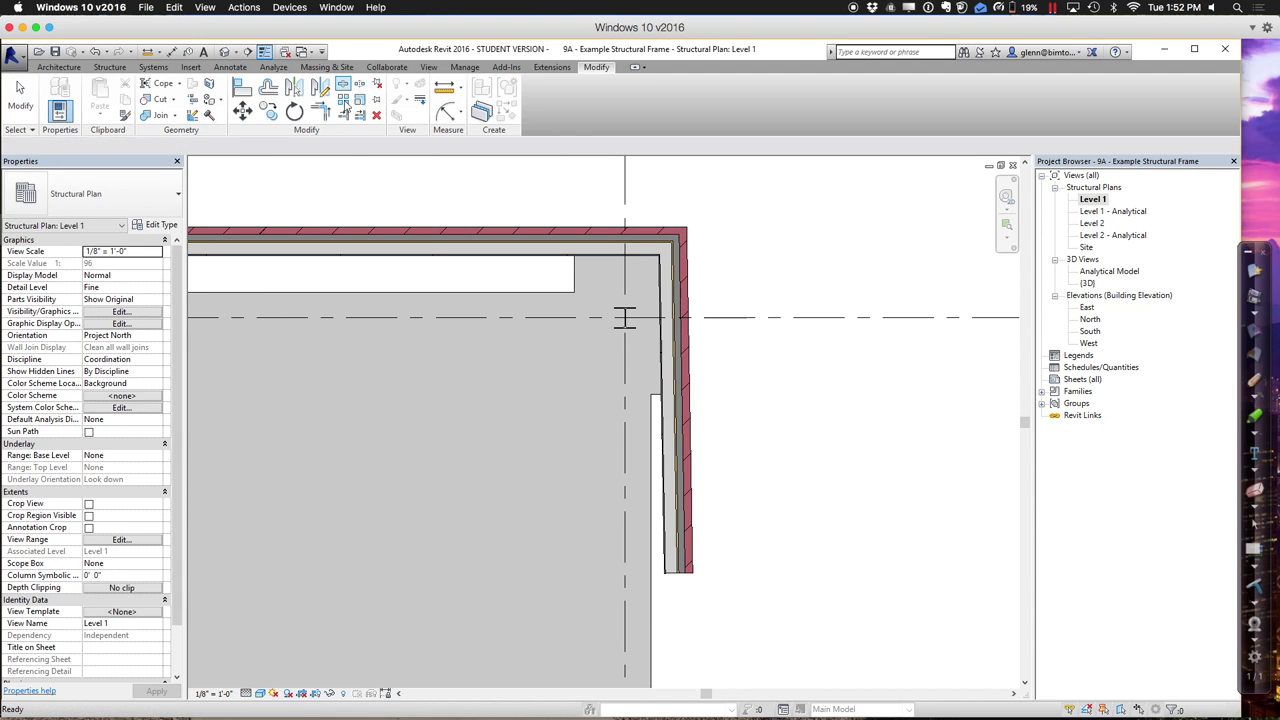
pyautogui.click(312, 229)
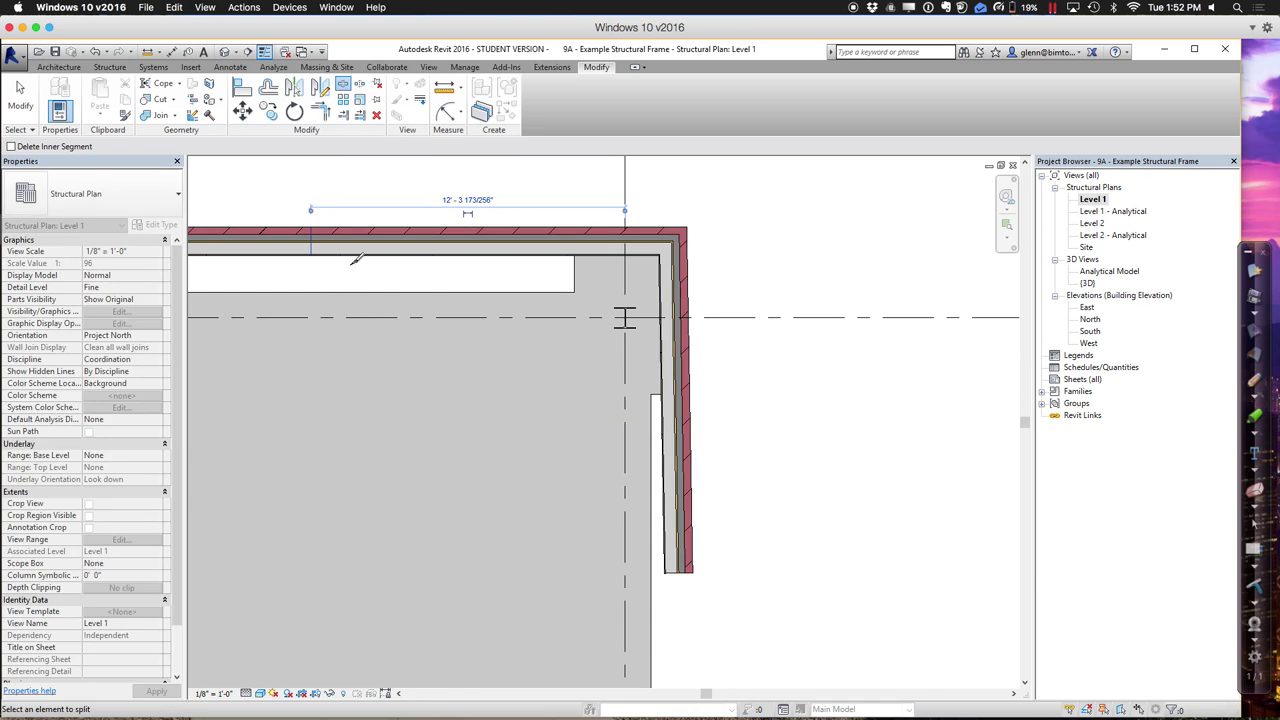
pyautogui.click(688, 490)
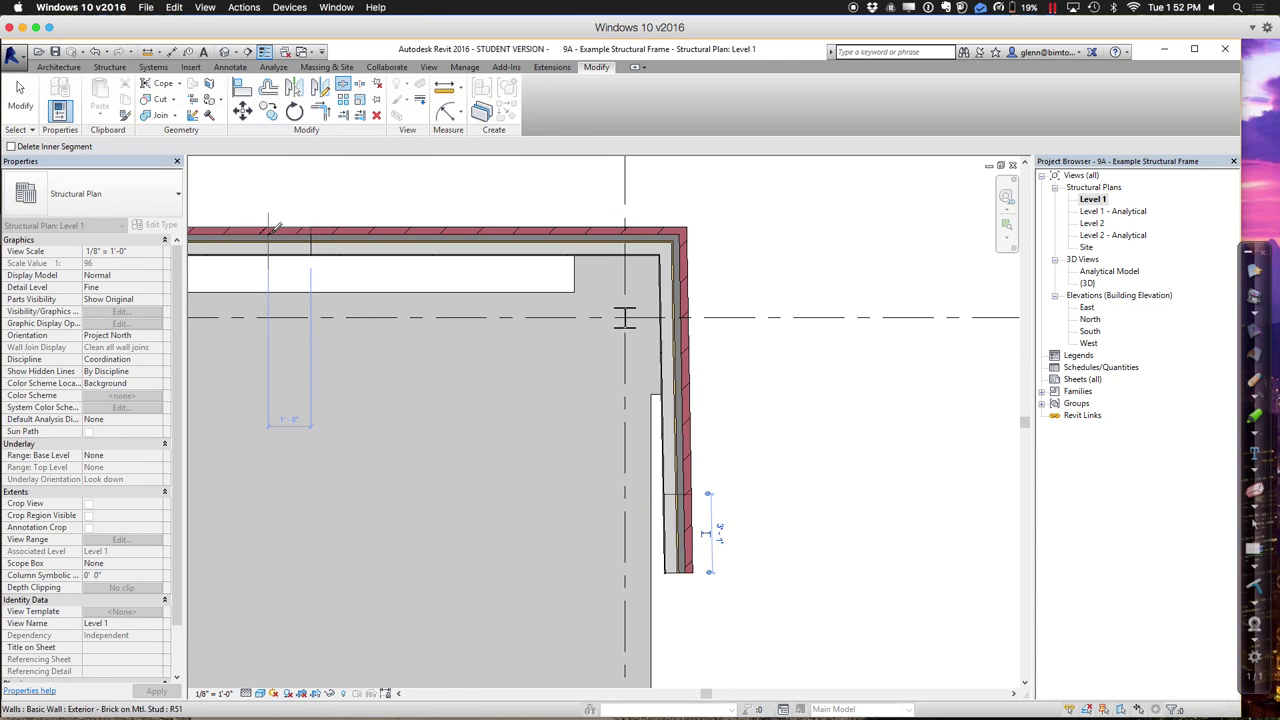
pyautogui.click(30, 95)
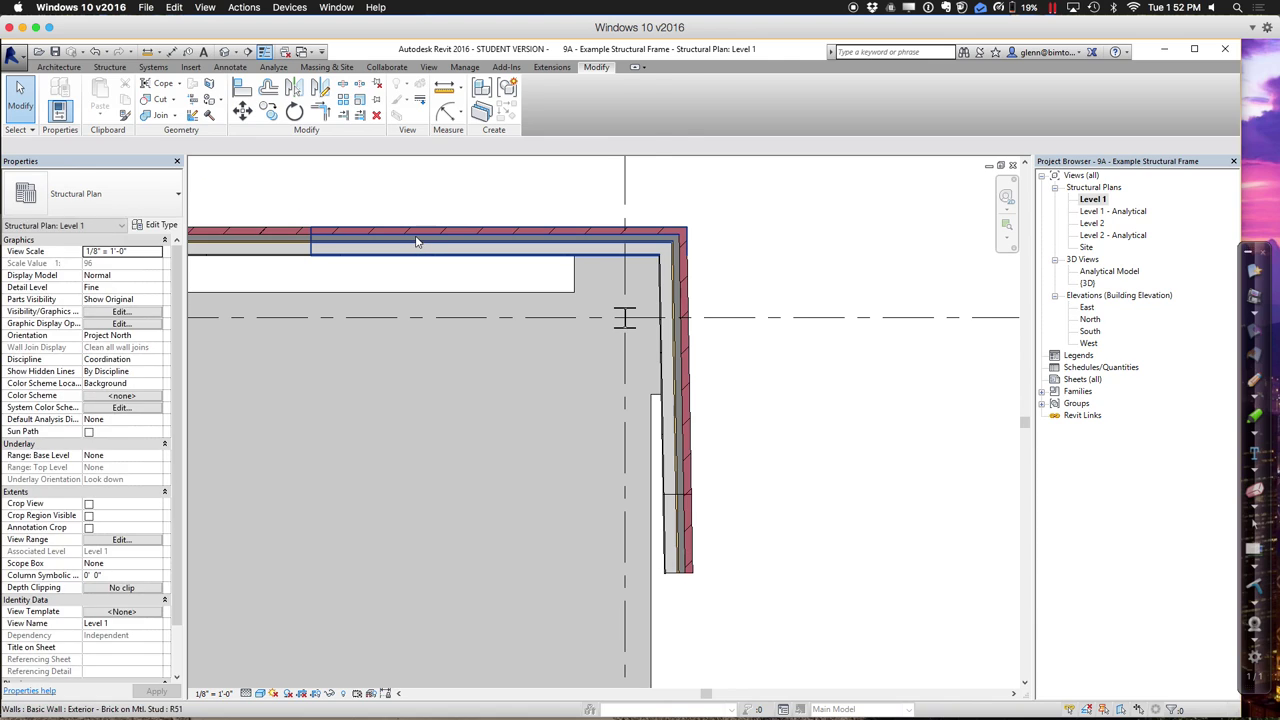
# Change the two split wall segments meeting at the corner near grids D and 1 to the Curtain Wall type.
pyautogui.click(414, 242)
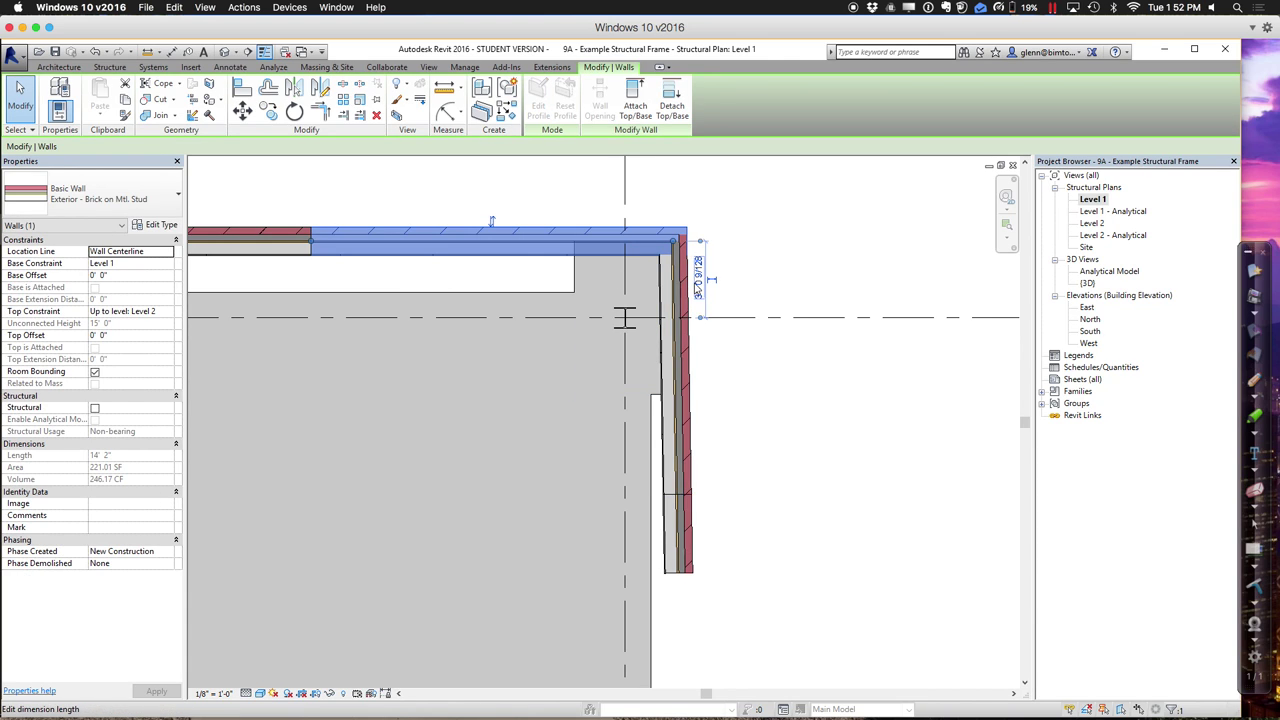
pyautogui.keyDown('ctrl'); pyautogui.click(661, 290); pyautogui.keyUp('ctrl')
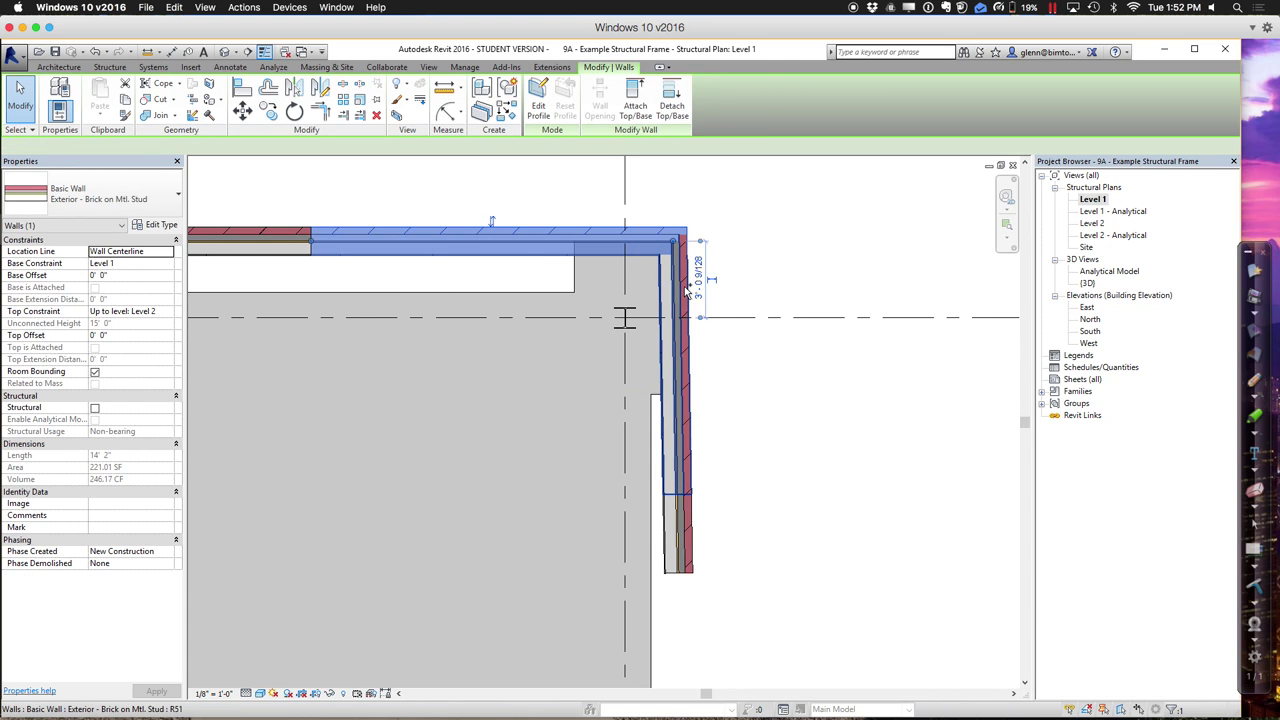
pyautogui.click(135, 192)
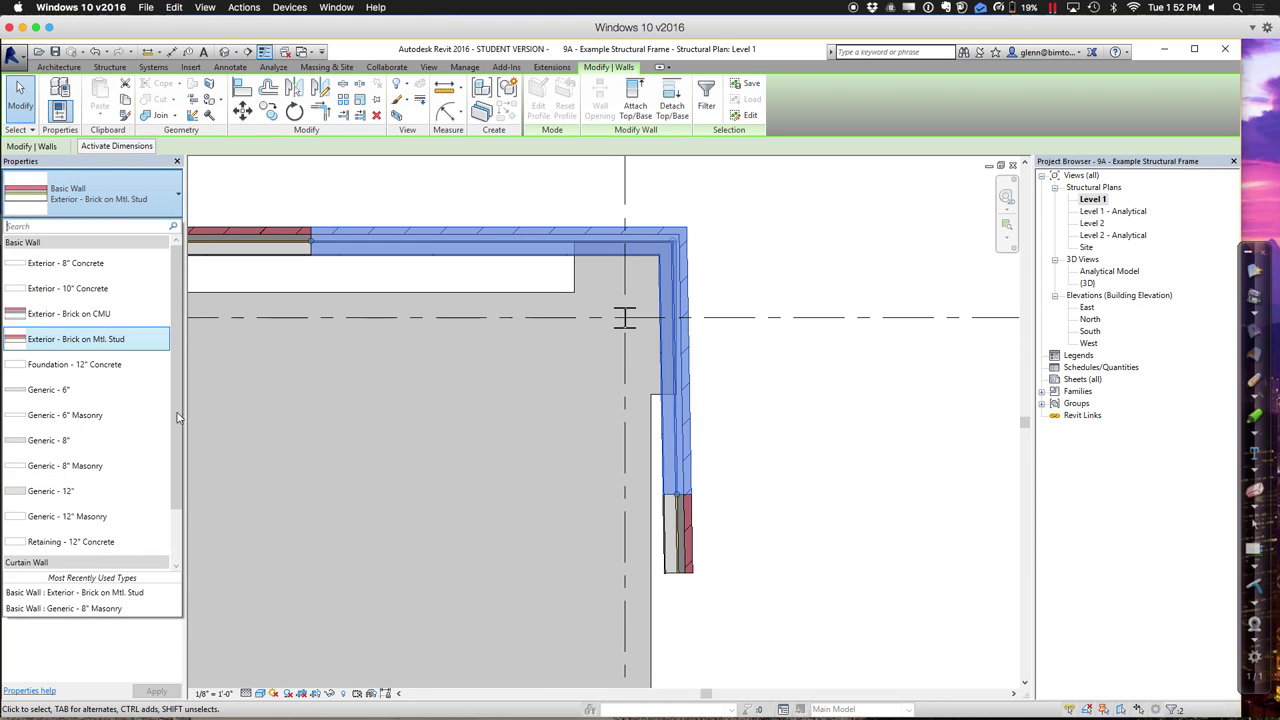
pyautogui.scroll(-2, 174, 527)
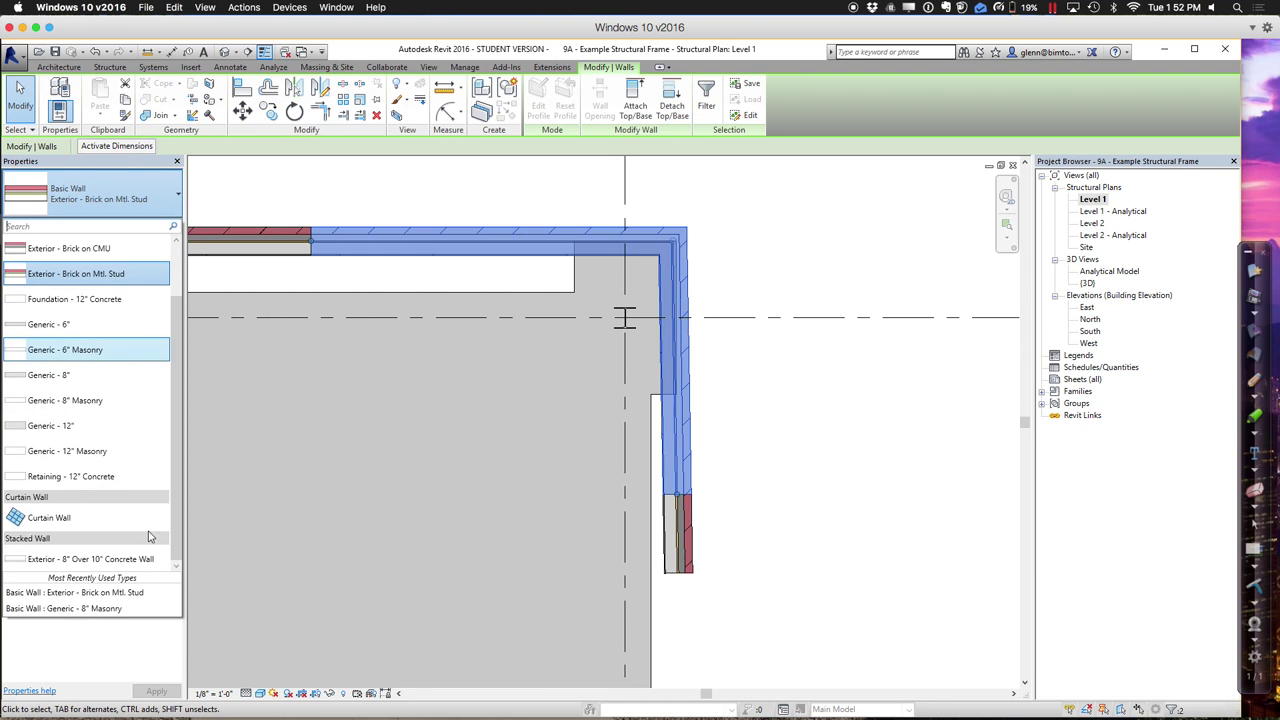
pyautogui.click(93, 518)
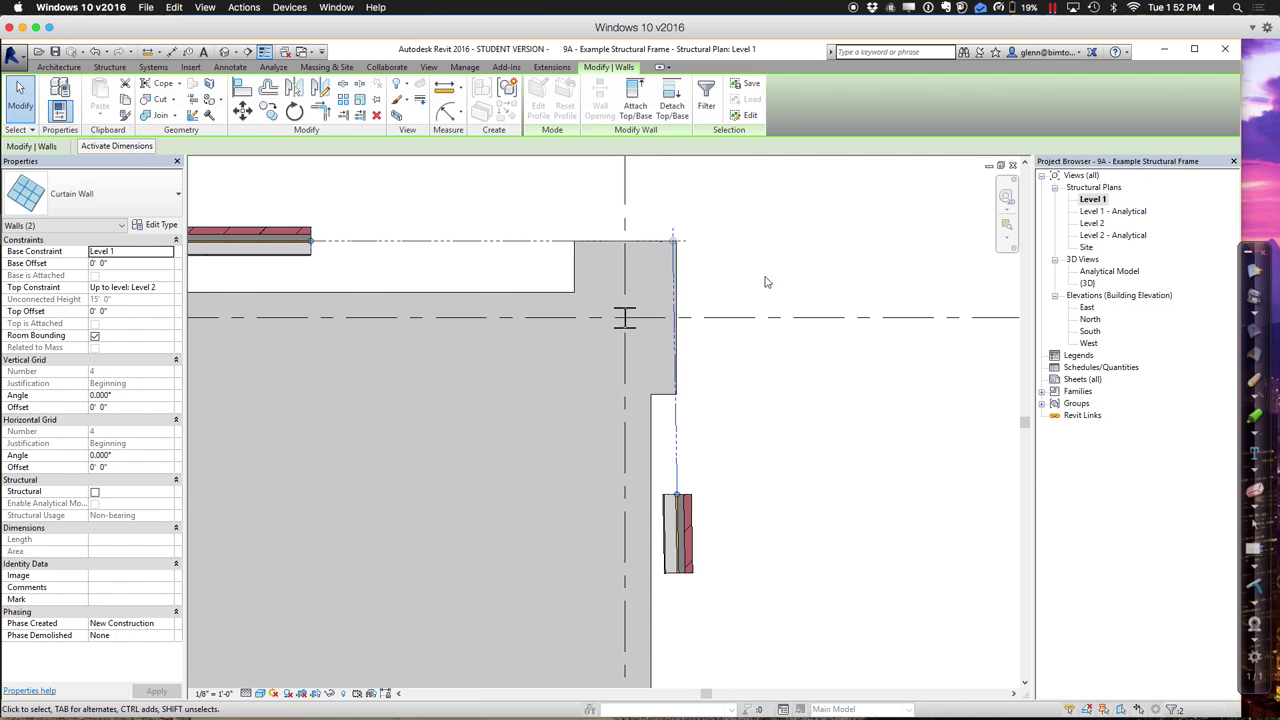
pyautogui.click(773, 281)
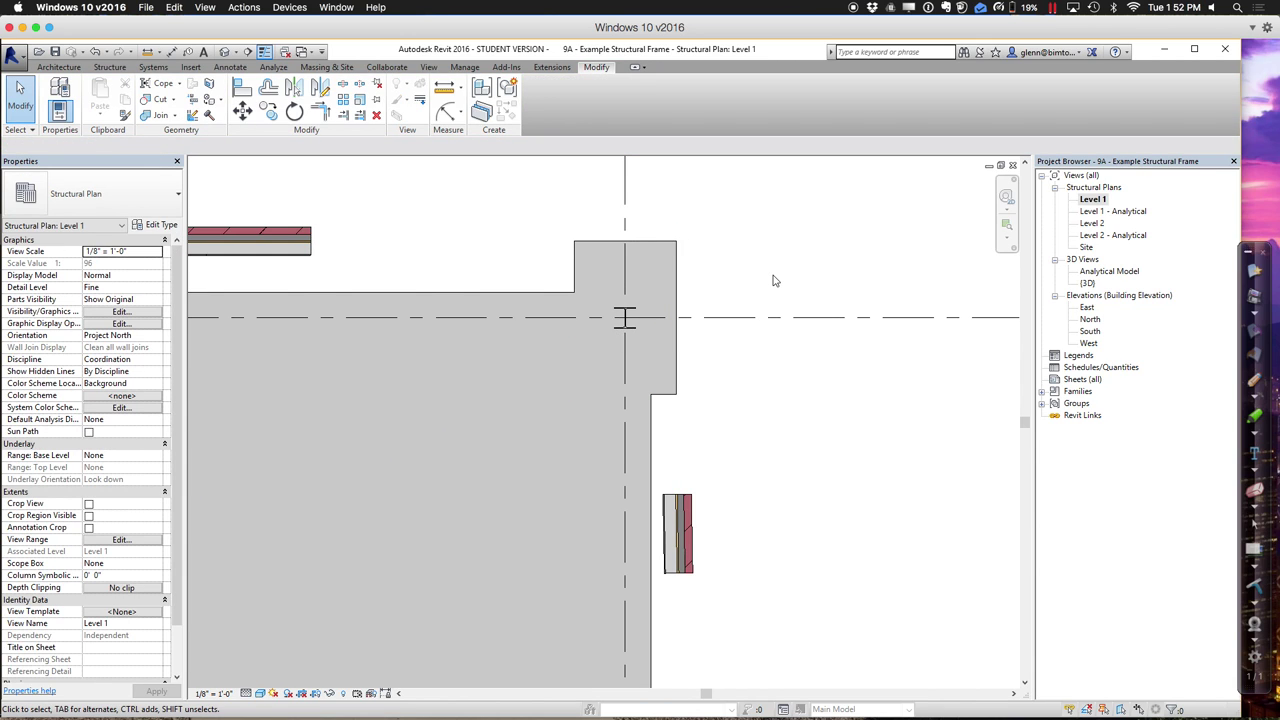
# Turn on the Curtain Panels, Curtain Systems and Curtain Wall Mullions categories in the Level 1 plan's visibility settings.
pyautogui.press('v')
pyautogui.press('g')
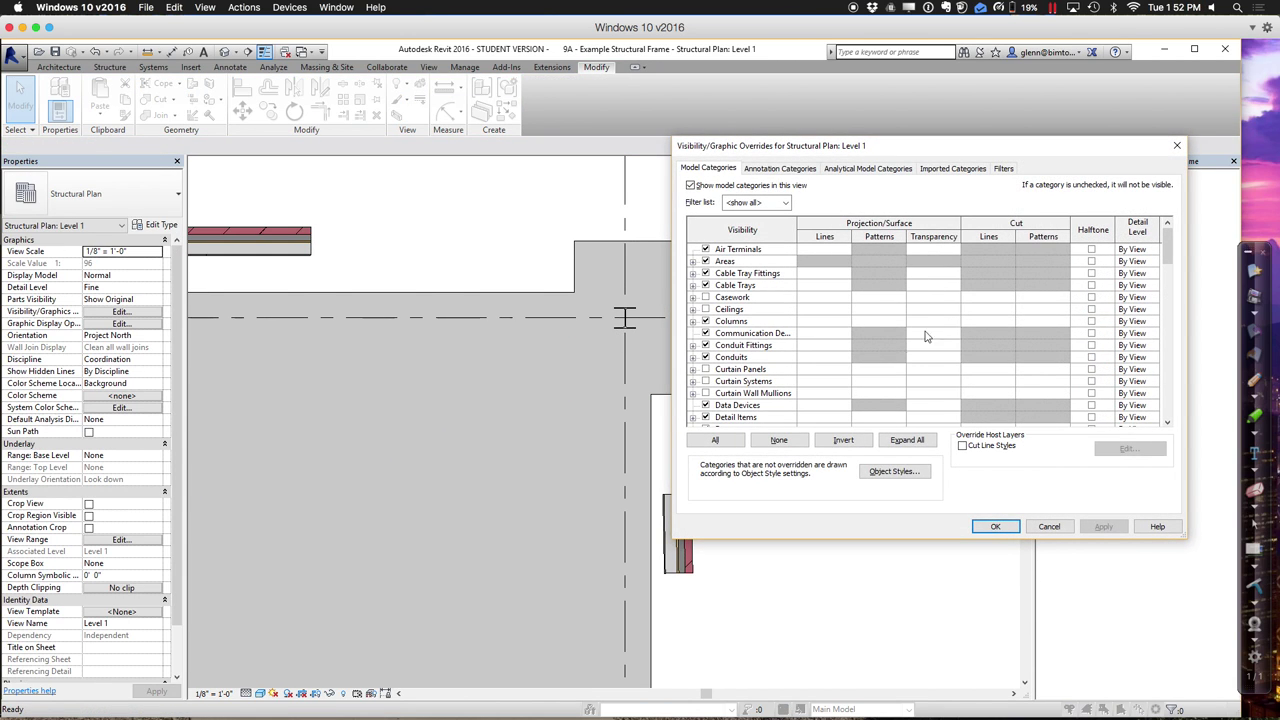
pyautogui.click(705, 369)
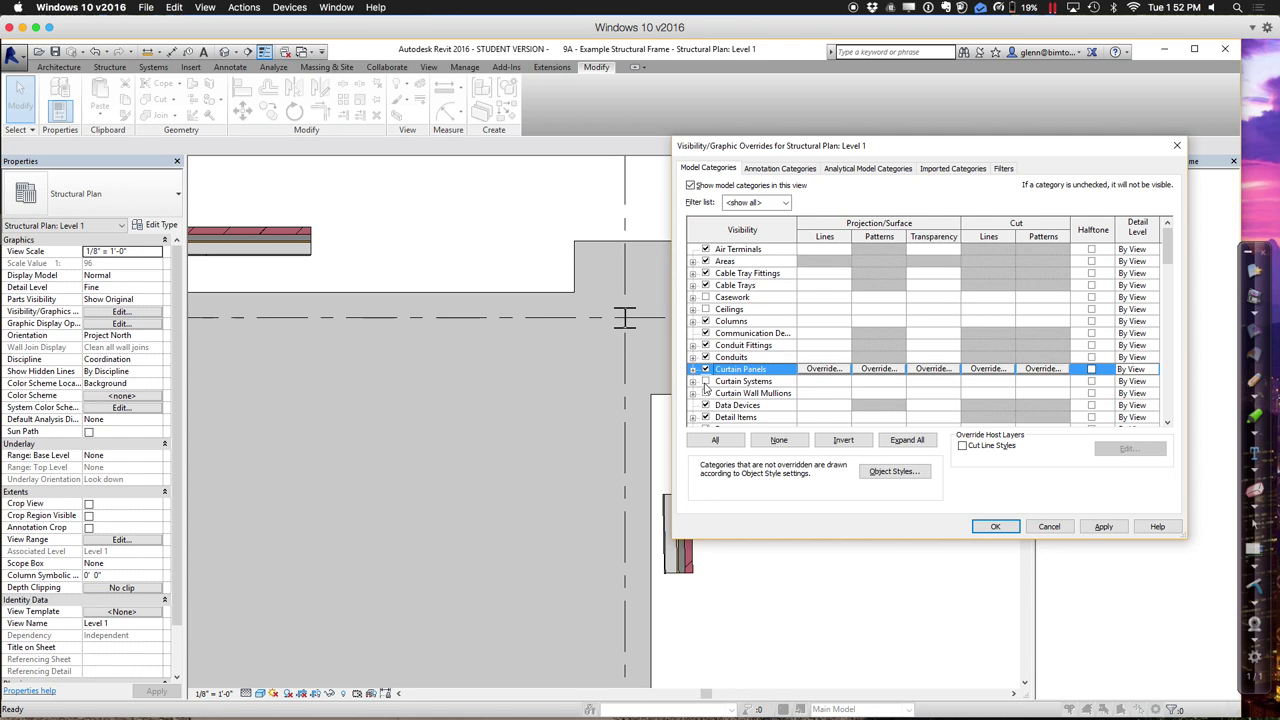
pyautogui.click(706, 381)
pyautogui.click(713, 394)
pyautogui.click(706, 393)
pyautogui.click(993, 525)
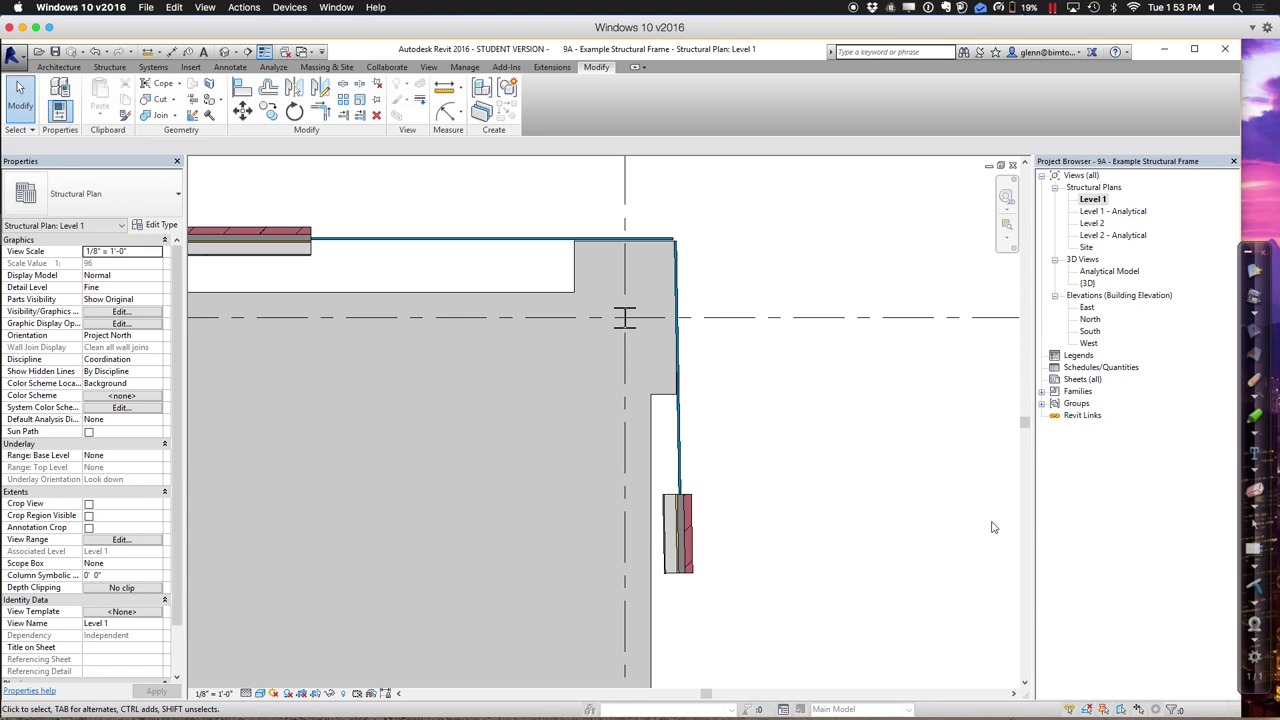
pyautogui.click(66, 67)
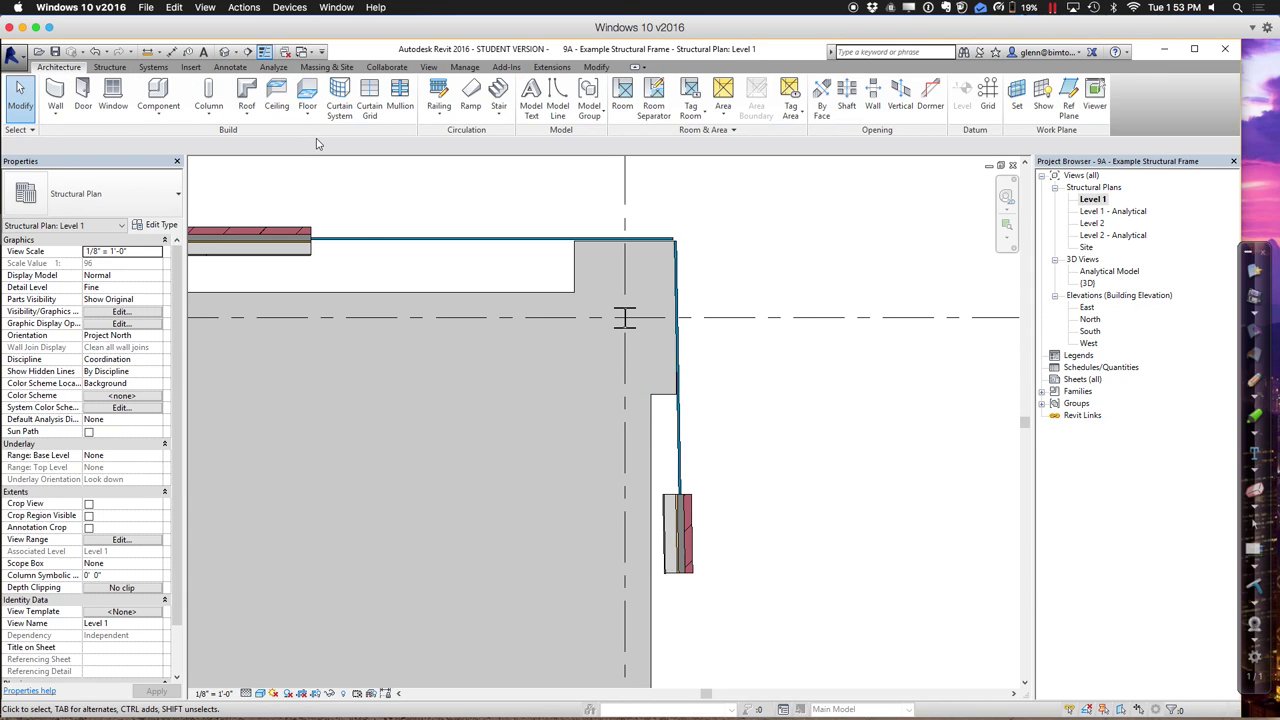
pyautogui.click(224, 120)
pyautogui.click(240, 162)
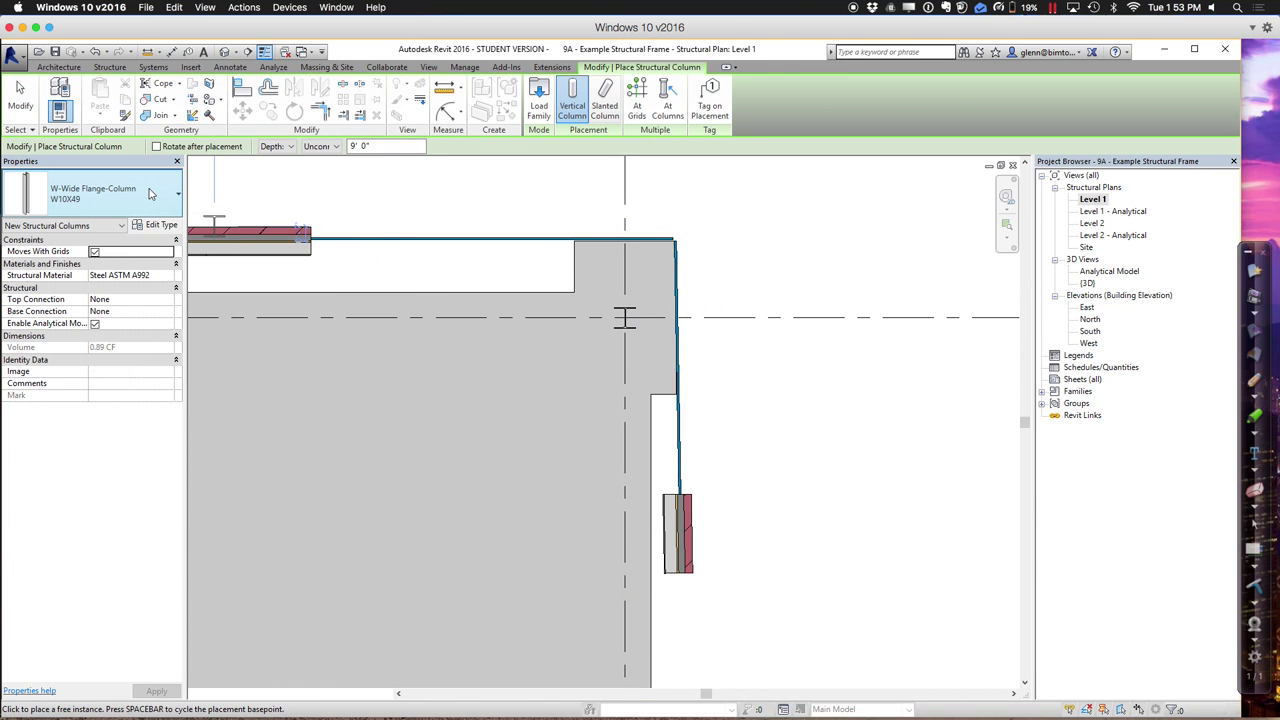
pyautogui.click(150, 194)
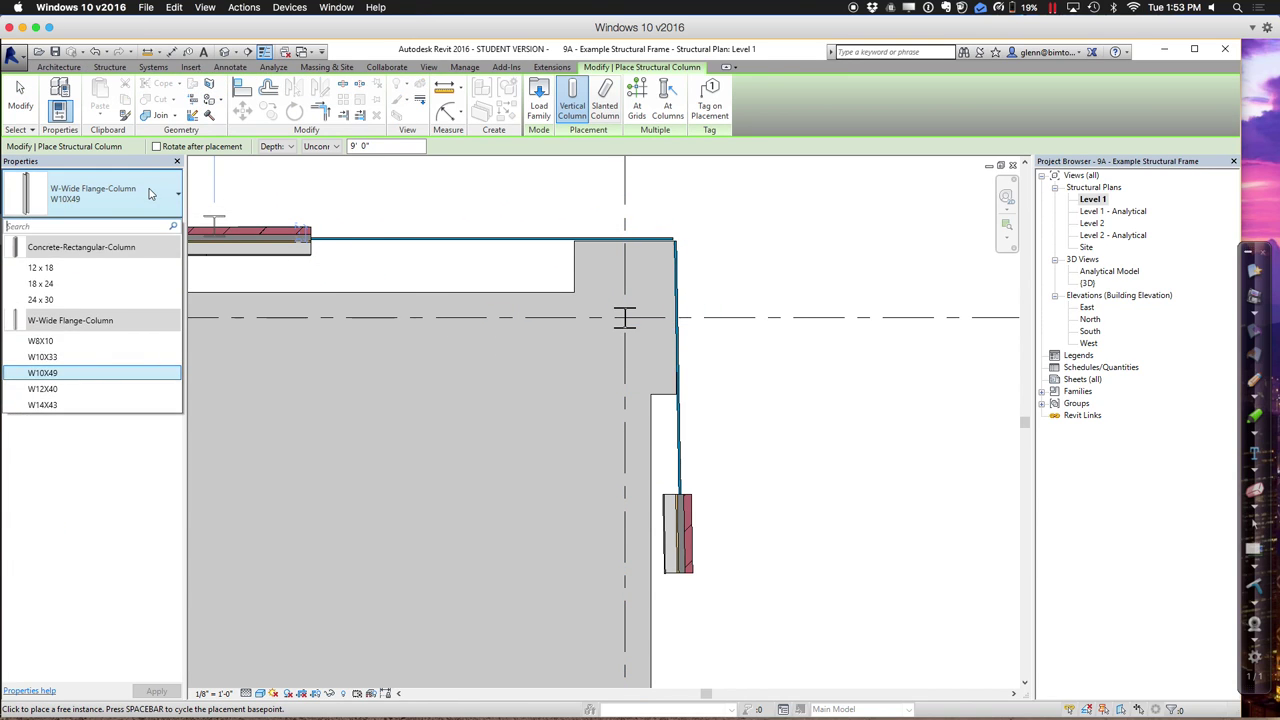
# Place a 24" Diameter Round Column as an architectural column around the steel column at grids D and 1.
pyautogui.click(66, 67)
pyautogui.click(214, 120)
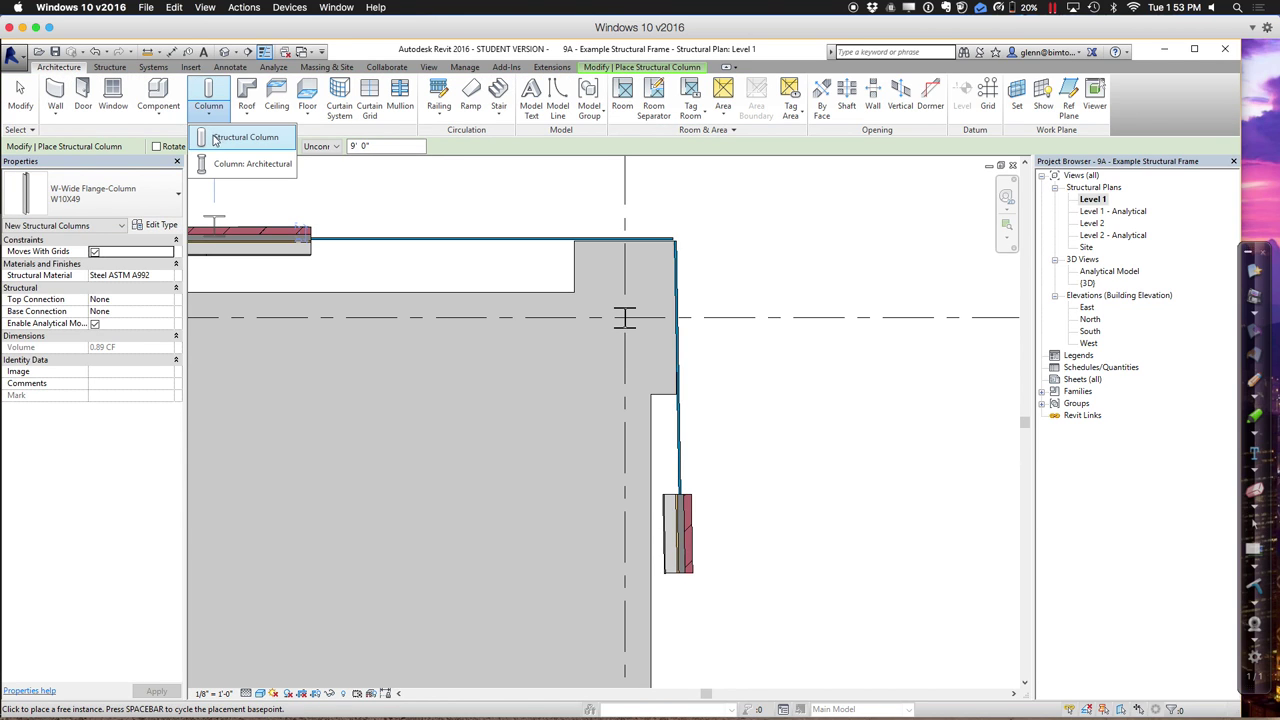
pyautogui.click(245, 163)
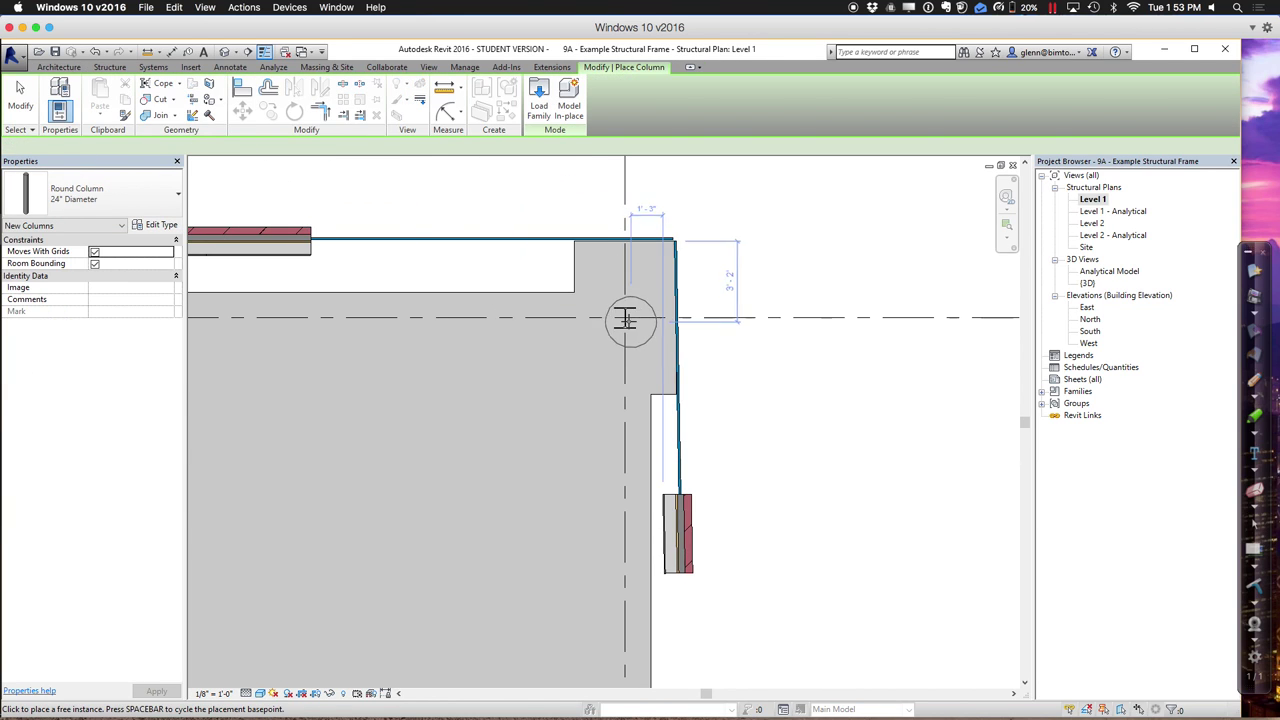
pyautogui.click(625, 318)
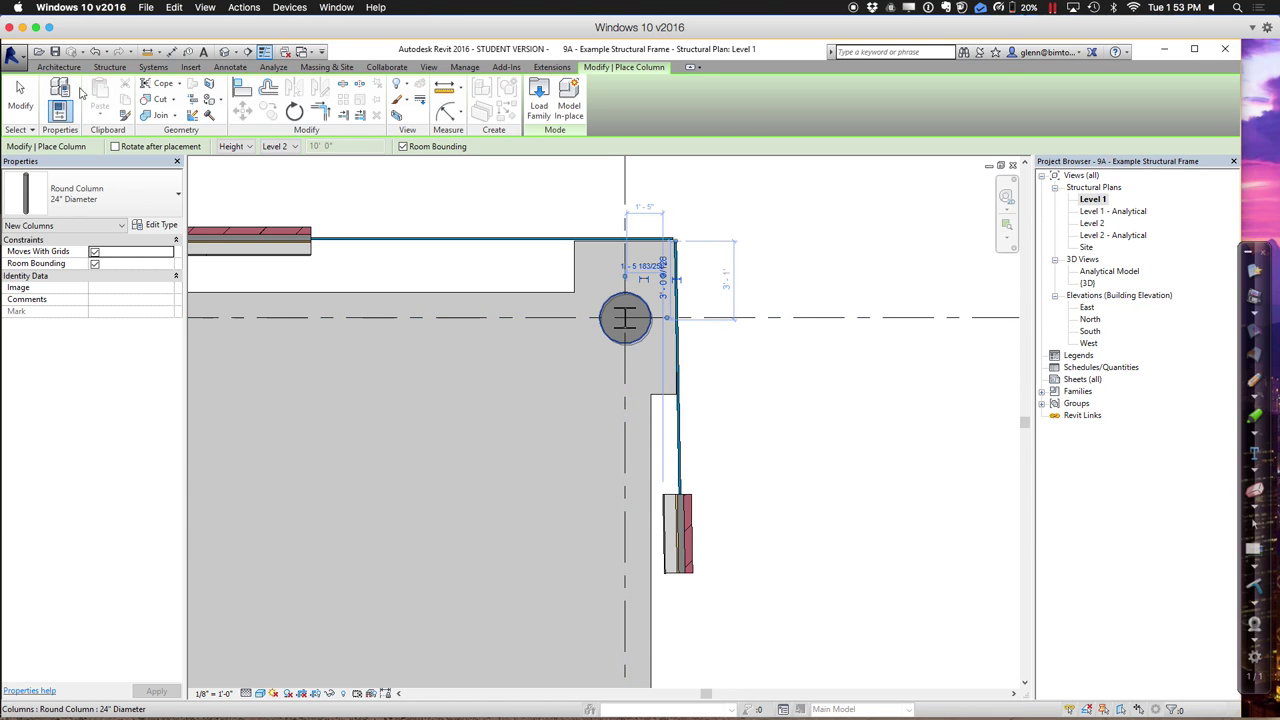
pyautogui.click(21, 89)
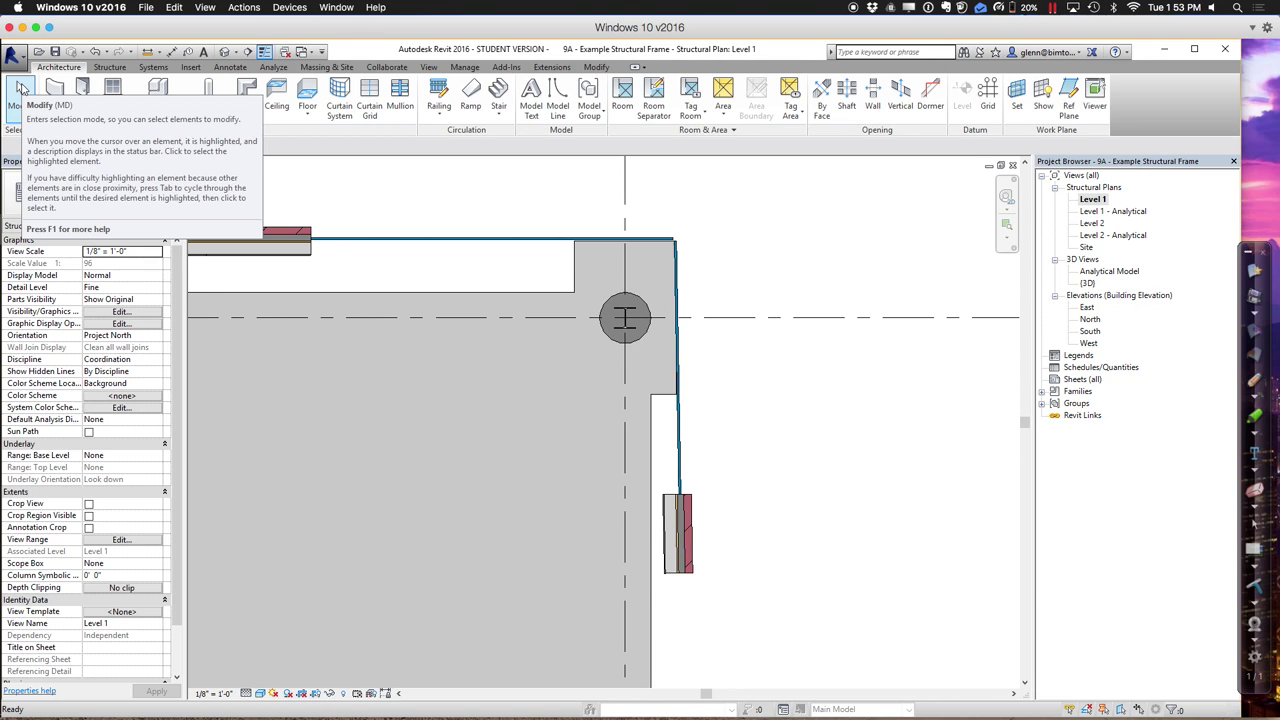
# Draw three connected Curtain Wall segments inset from the slab edge between grids C and E, about 14'-6" on the west and 48' along the south.
pyautogui.press('z')
pyautogui.press('o')
pyautogui.press('z')
pyautogui.press('o')
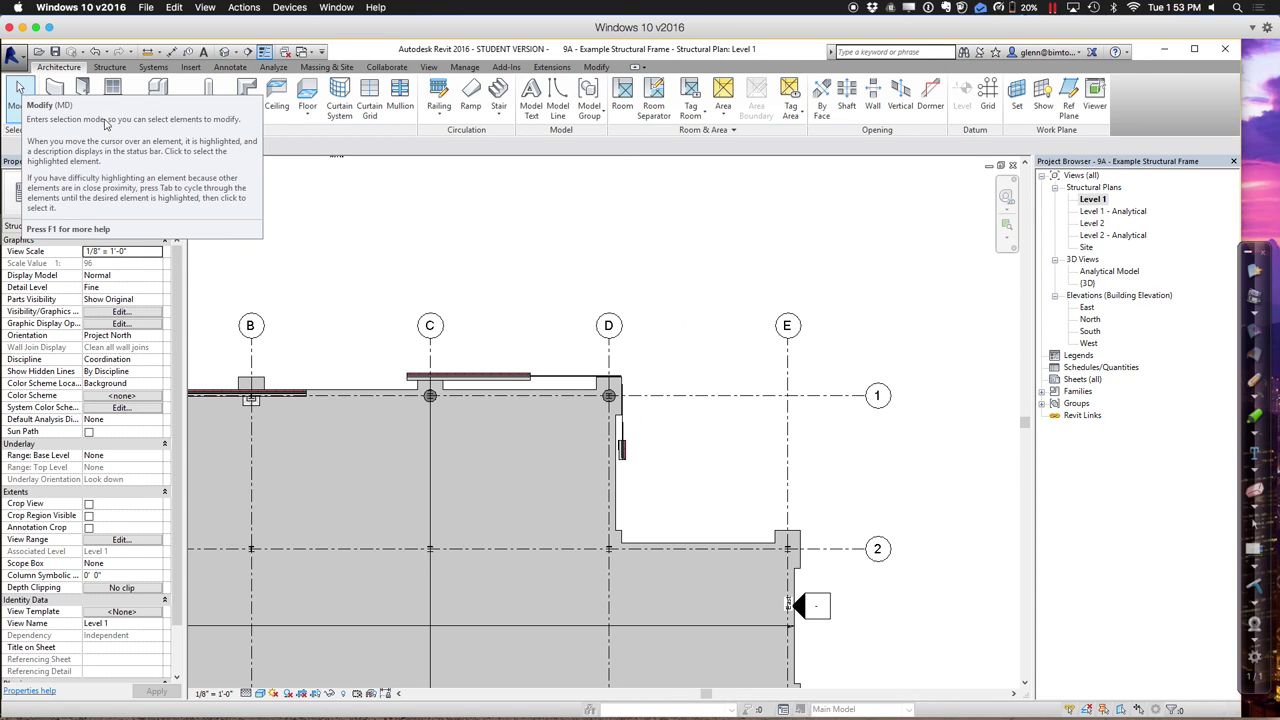
pyautogui.click(1002, 227)
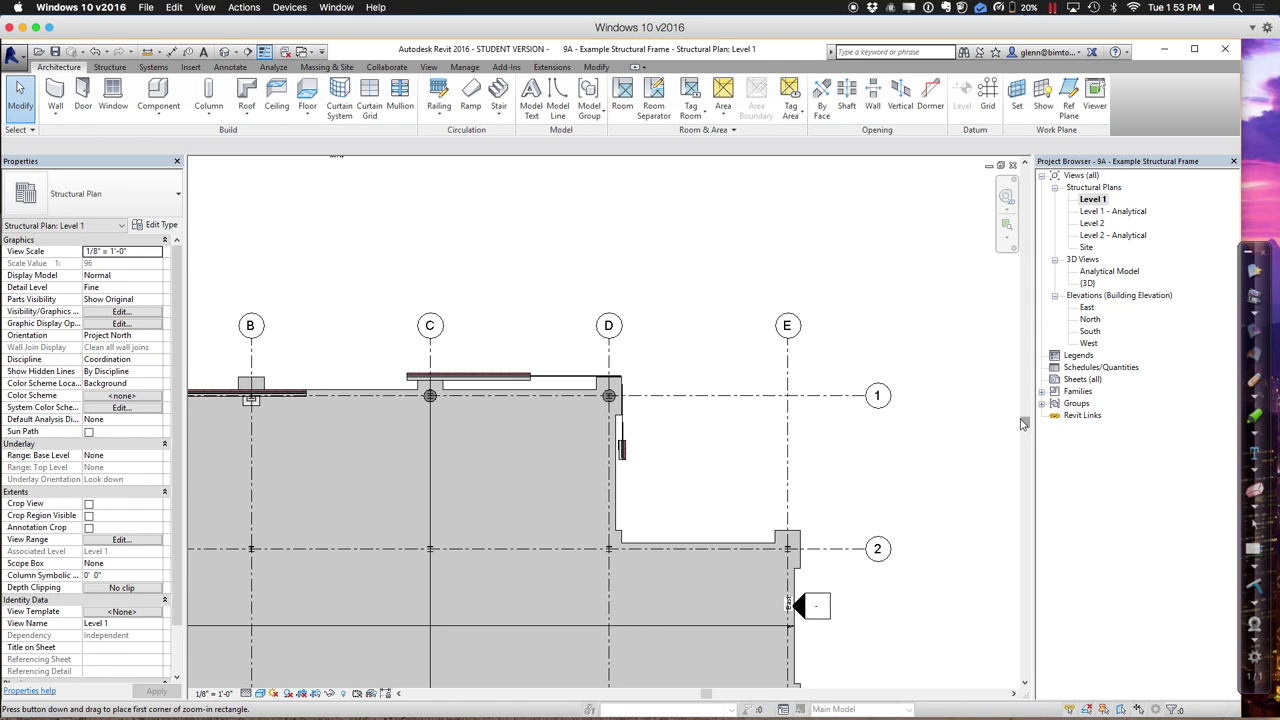
pyautogui.moveTo(1024, 424); pyautogui.dragTo(1024, 508)
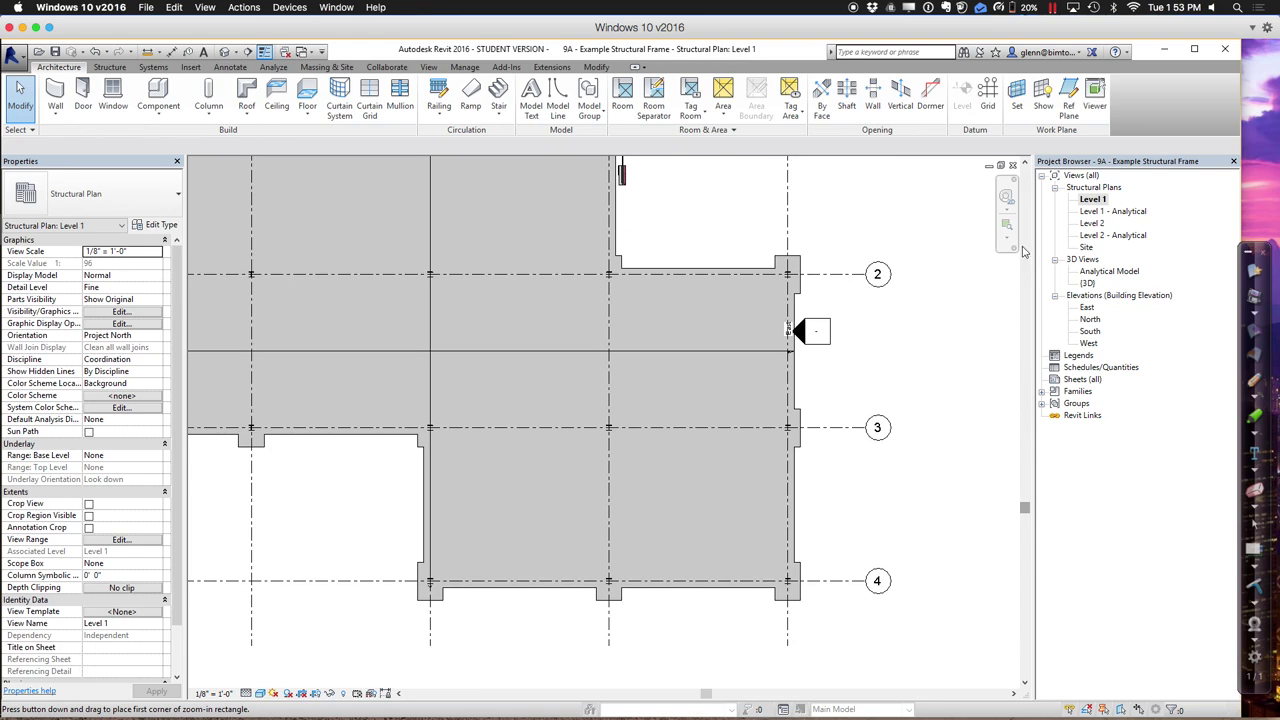
pyautogui.click(58, 116)
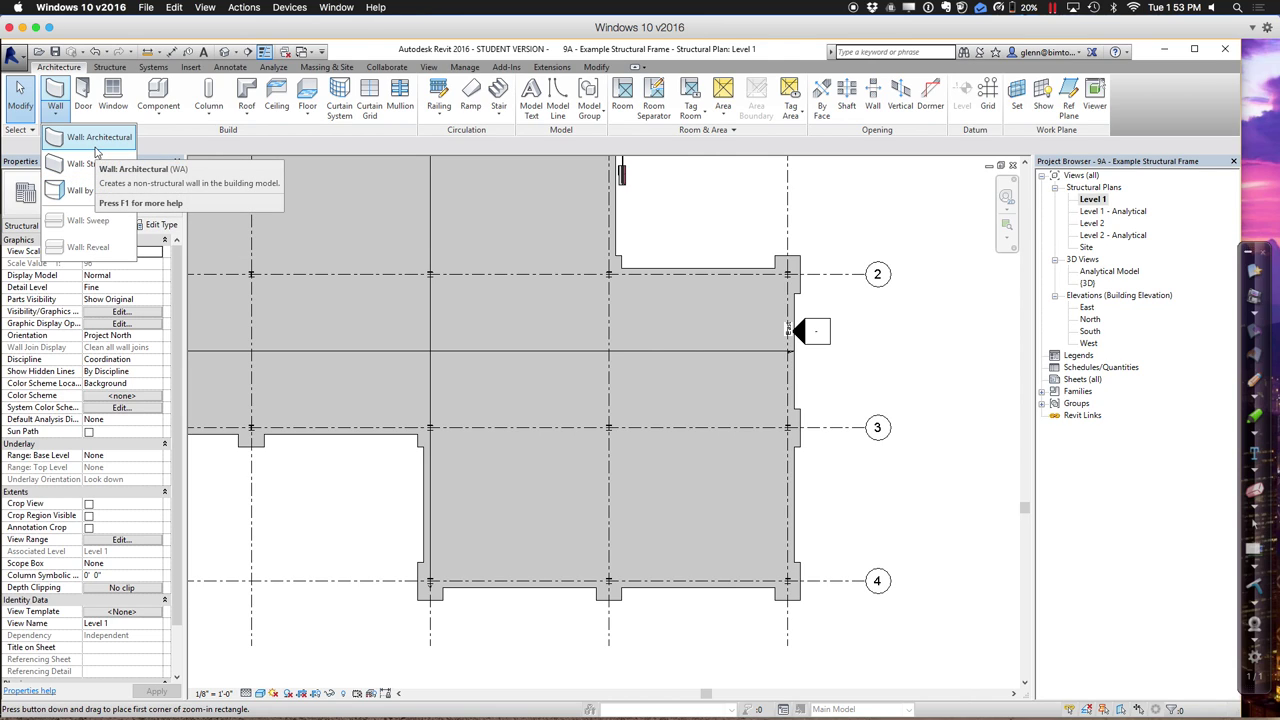
pyautogui.click(96, 138)
pyautogui.click(104, 192)
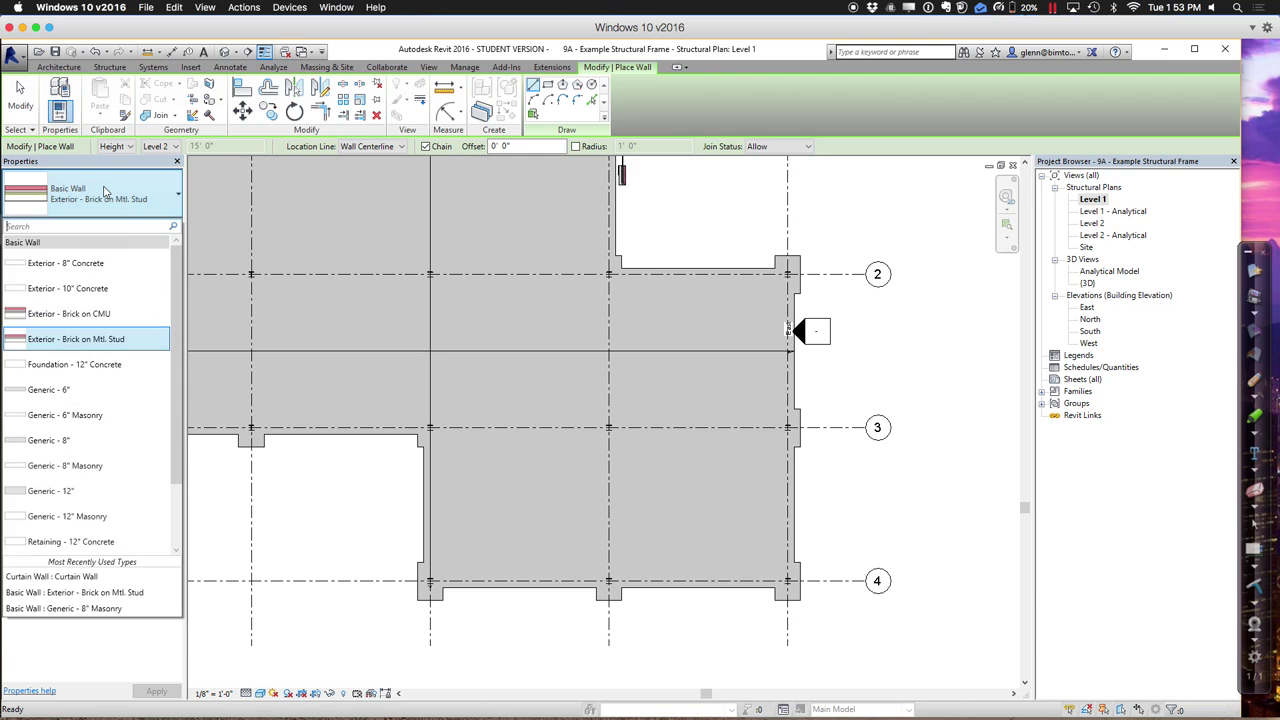
pyautogui.scroll(-1, 178, 422)
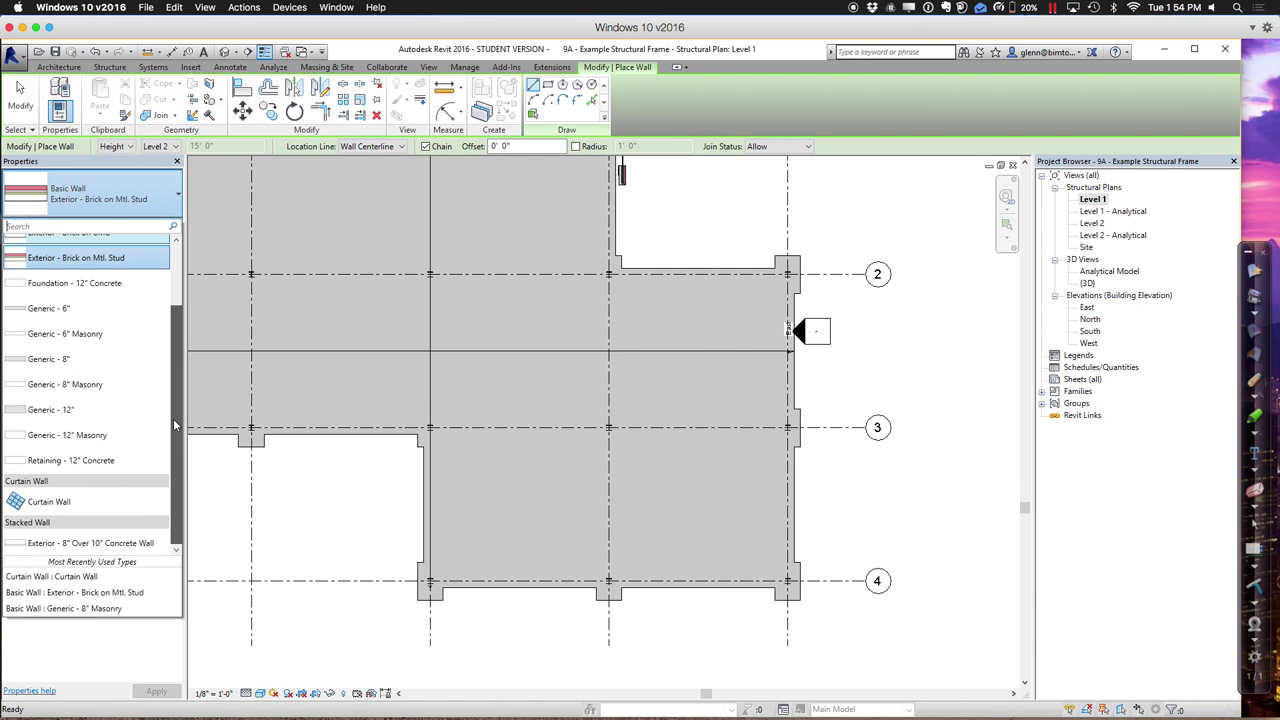
pyautogui.click(50, 501)
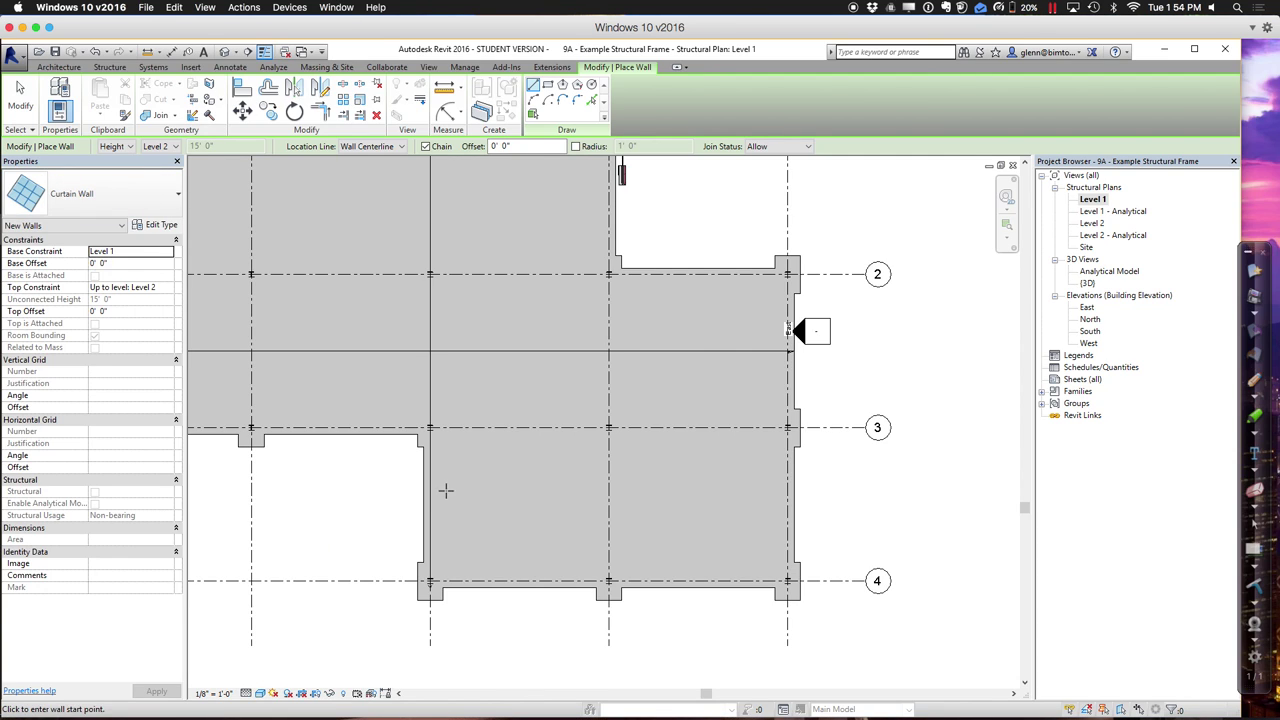
pyautogui.click(451, 466)
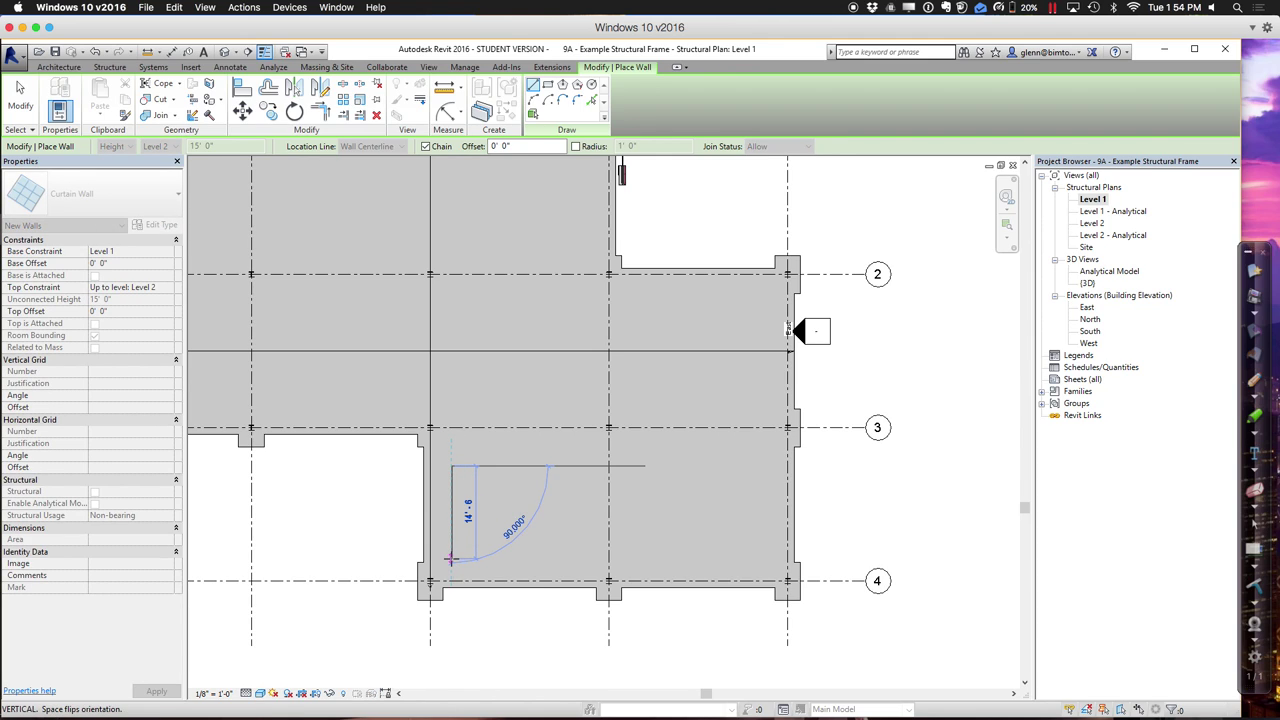
pyautogui.click(451, 558)
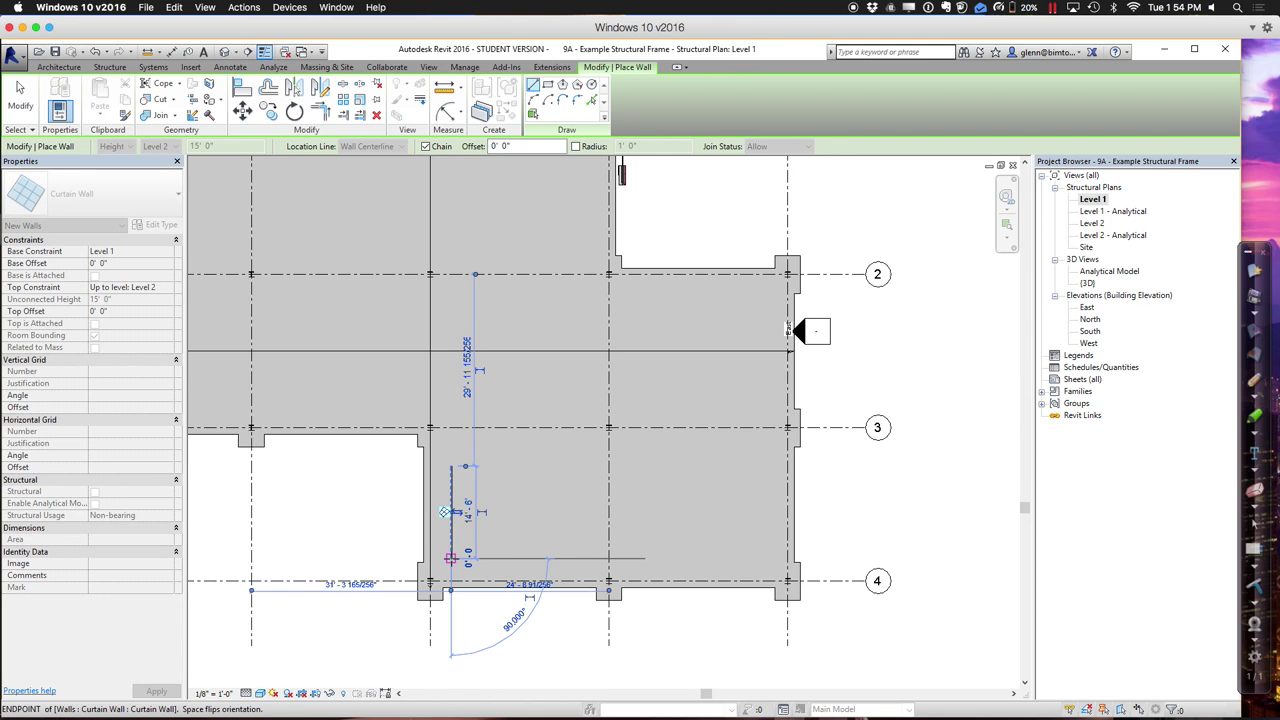
pyautogui.click(757, 558)
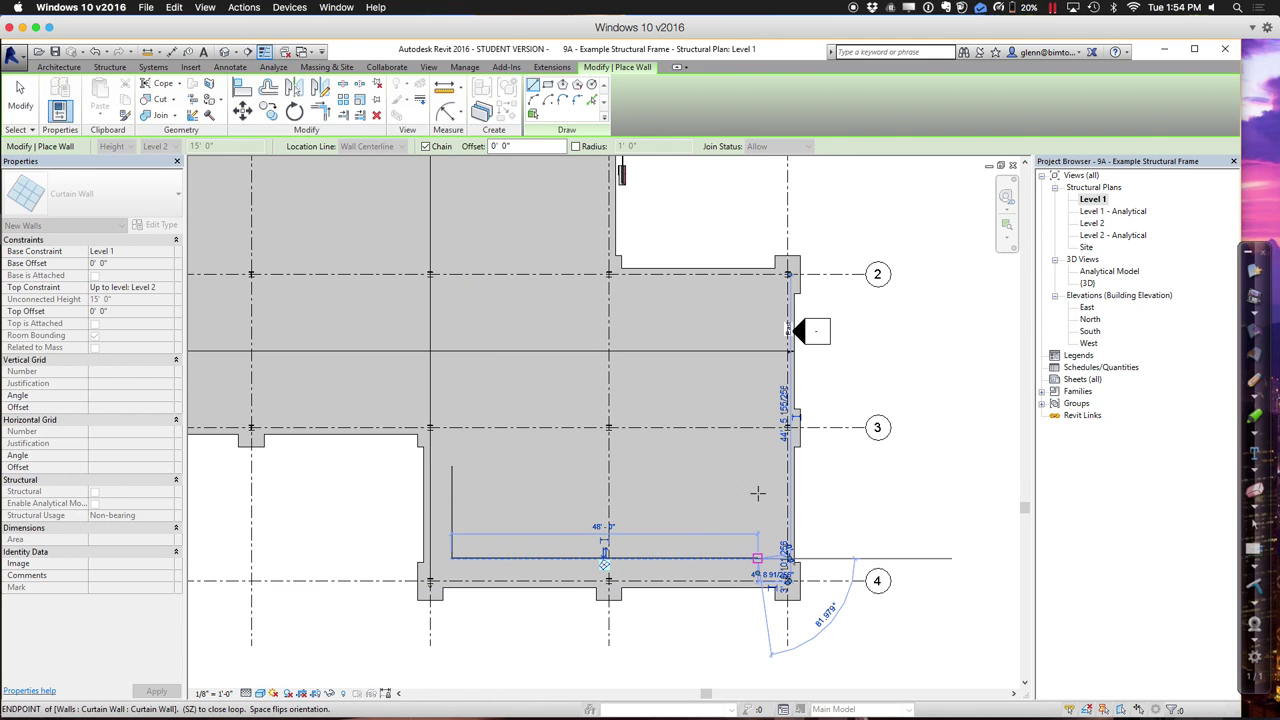
pyautogui.click(762, 405)
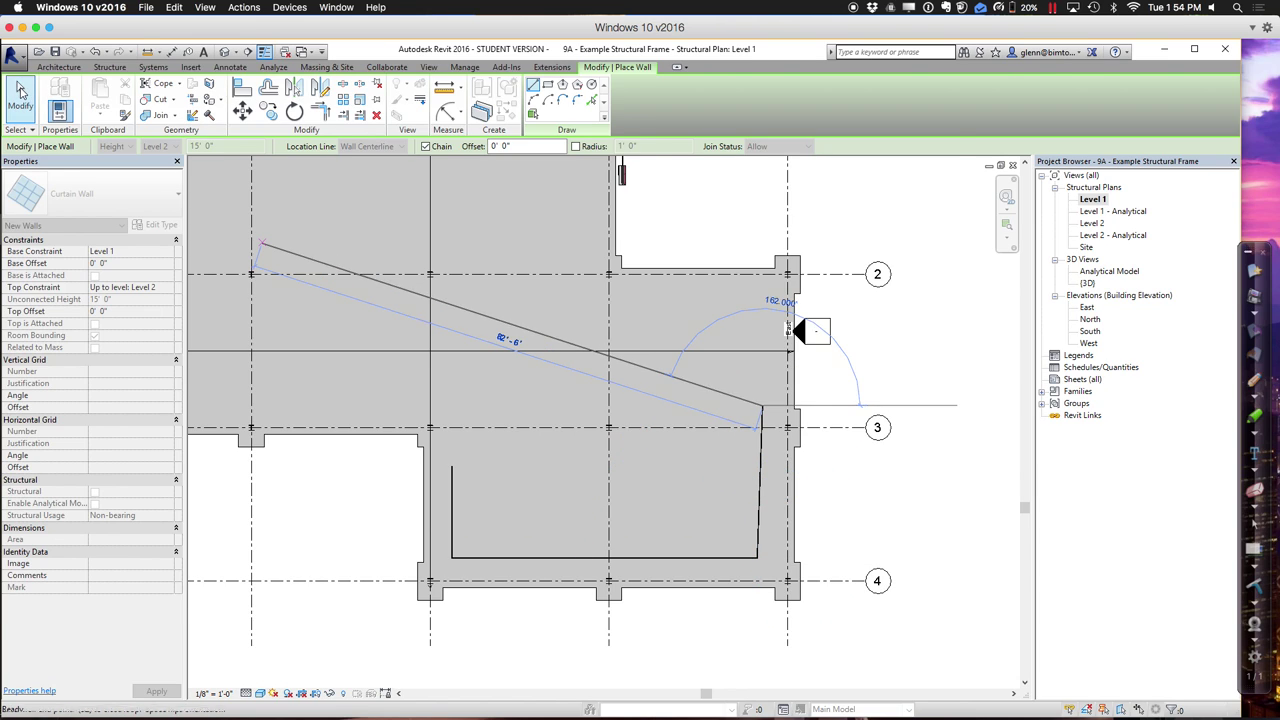
pyautogui.click(20, 95)
# Place 24" Diameter Round Columns as architectural columns around the steel columns on grid 4 at grids C, D and E.
pyautogui.click(209, 115)
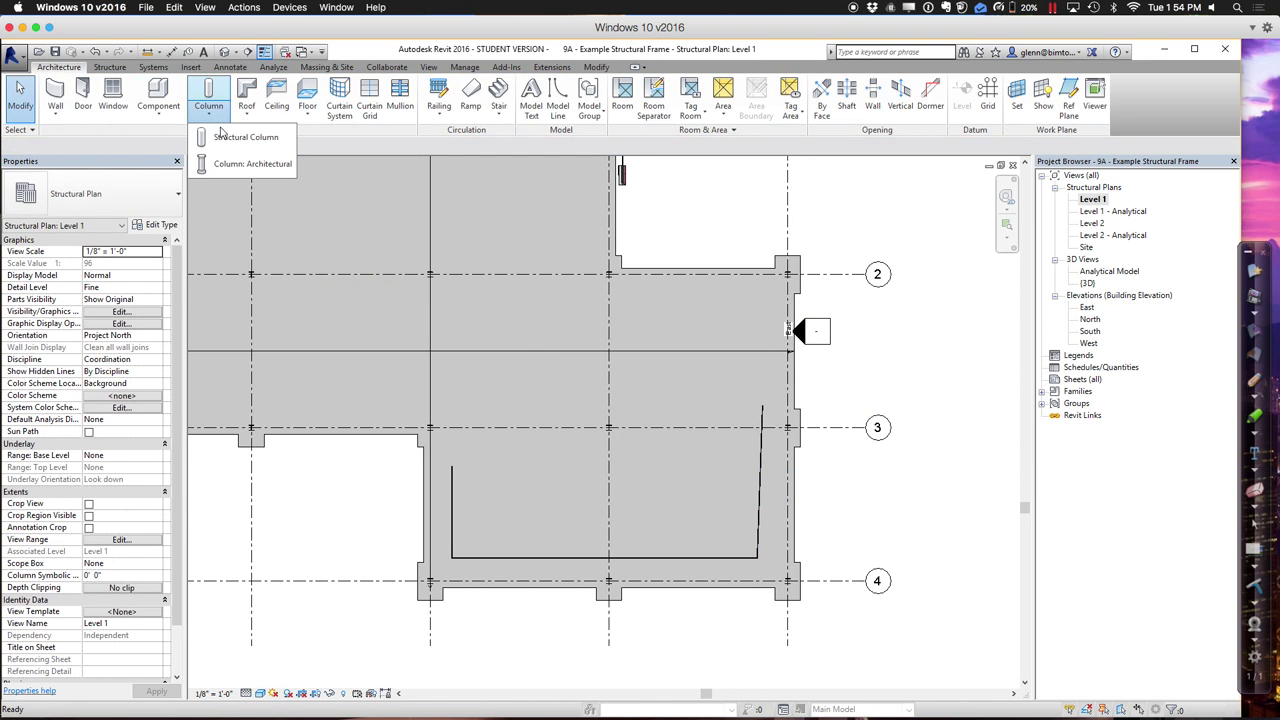
pyautogui.click(250, 164)
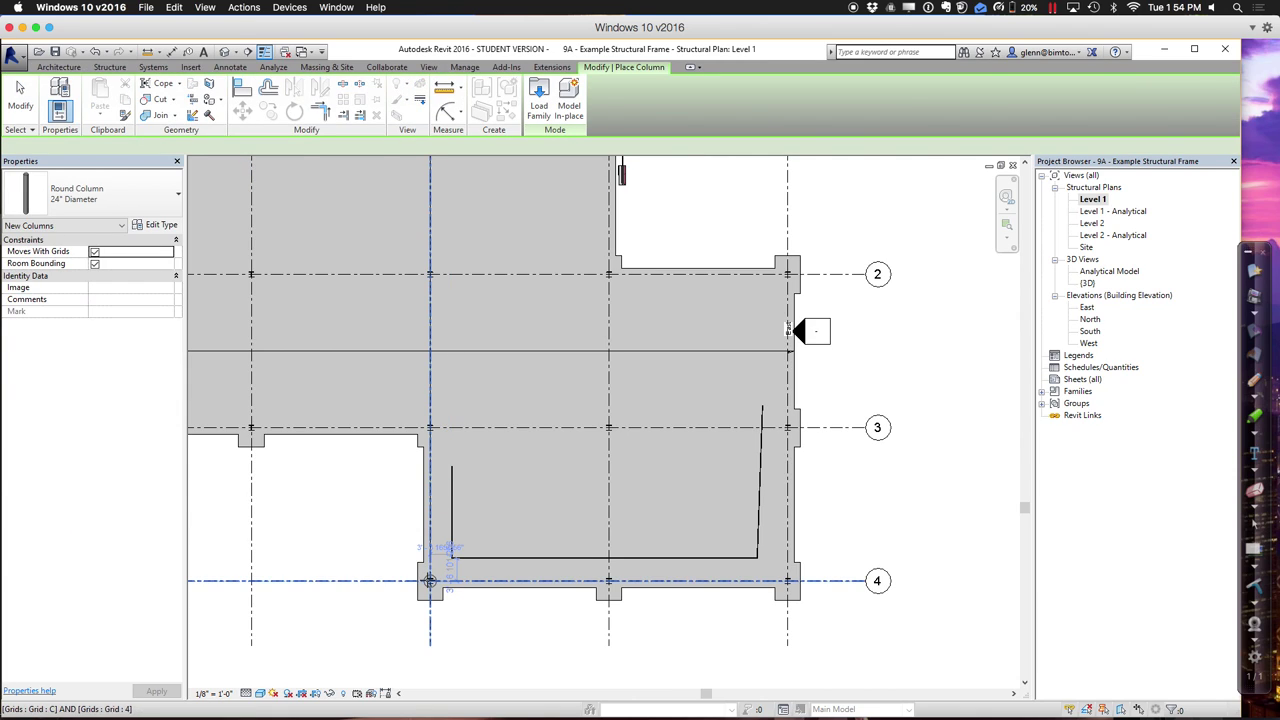
pyautogui.click(429, 581)
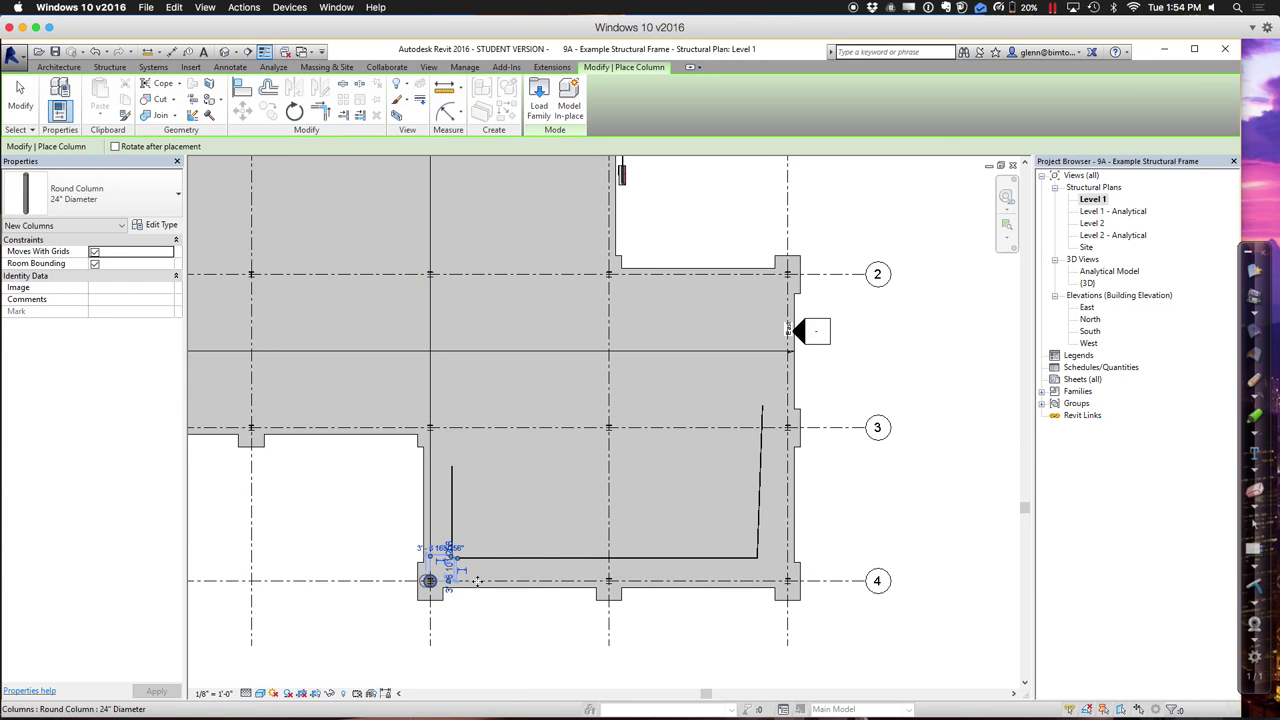
pyautogui.click(609, 581)
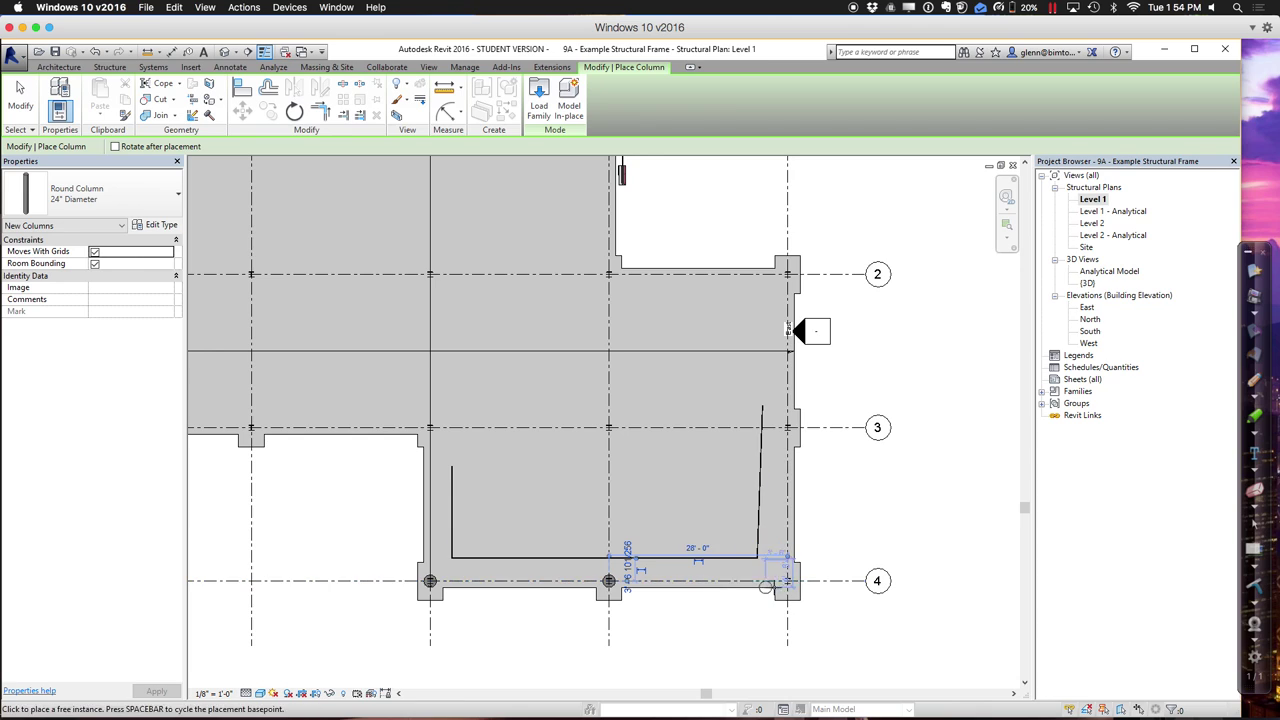
pyautogui.click(788, 581)
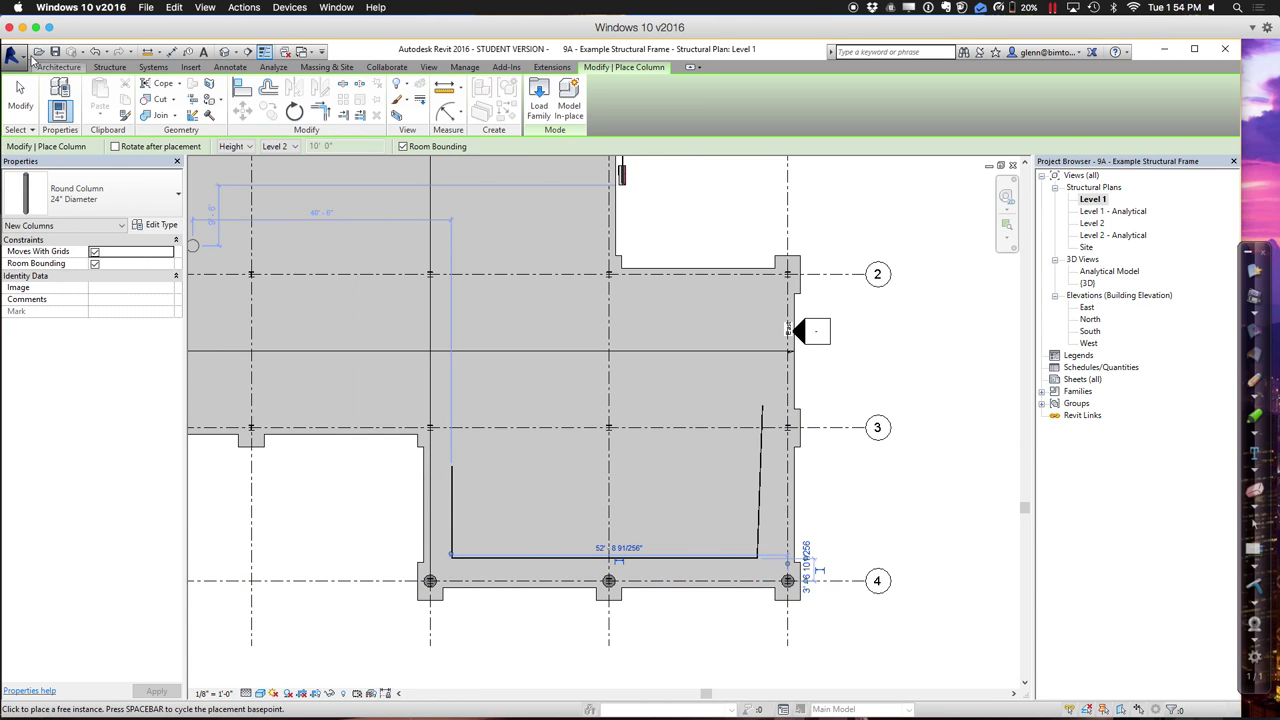
pyautogui.click(22, 92)
# Show the default 3D view isometrically with the Columns, Curtain Panels, Curtain Systems and Curtain Wall Mullions categories turned on.
pyautogui.click(224, 51)
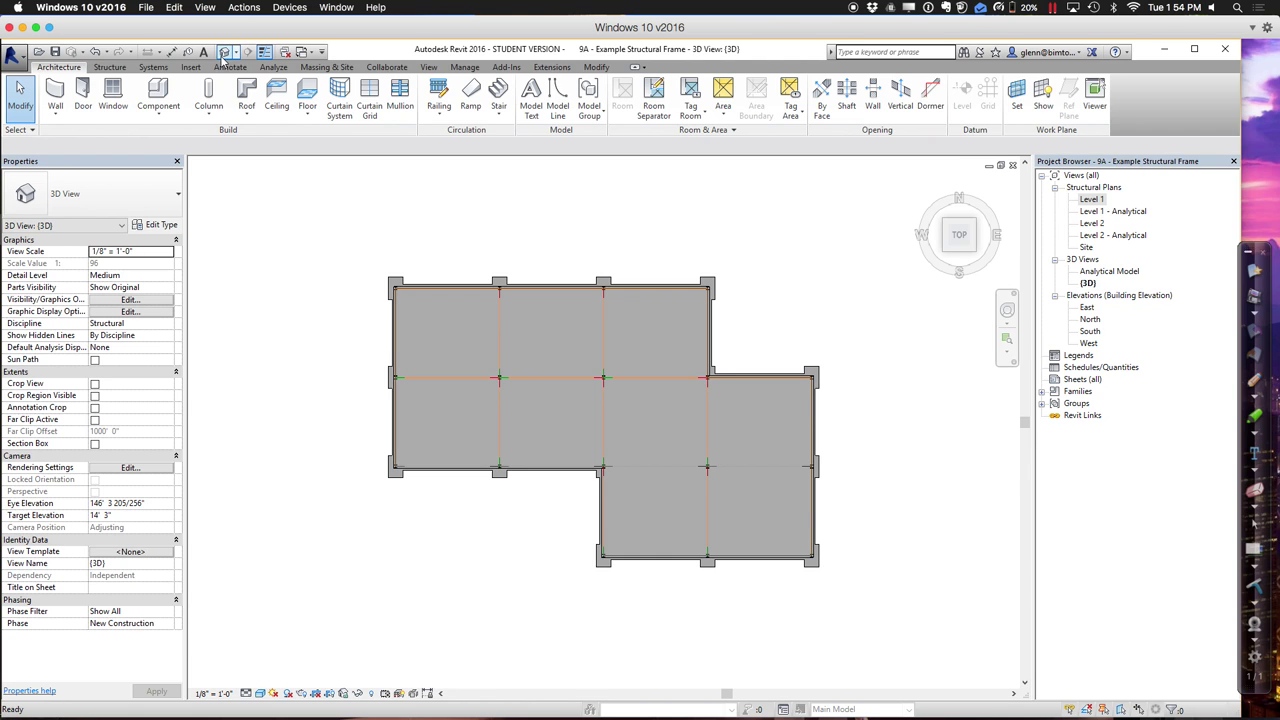
pyautogui.click(979, 258)
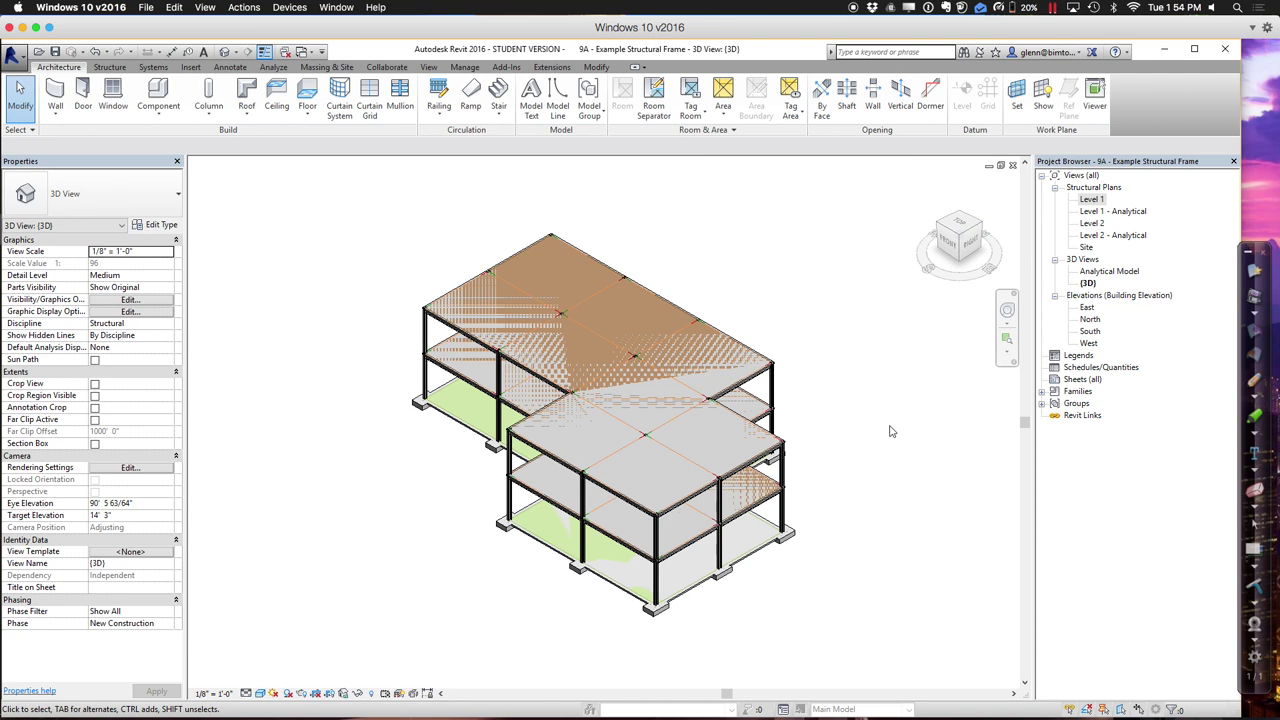
pyautogui.press('v')
pyautogui.press('g')
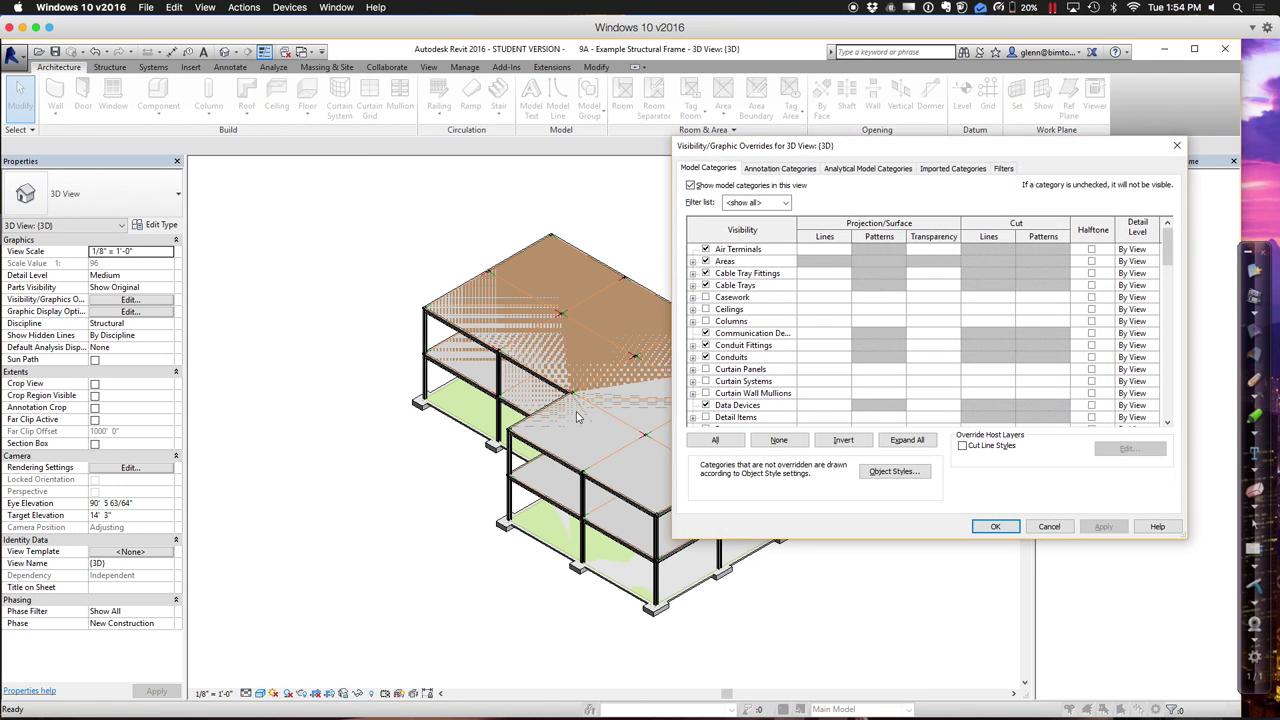
pyautogui.click(706, 322)
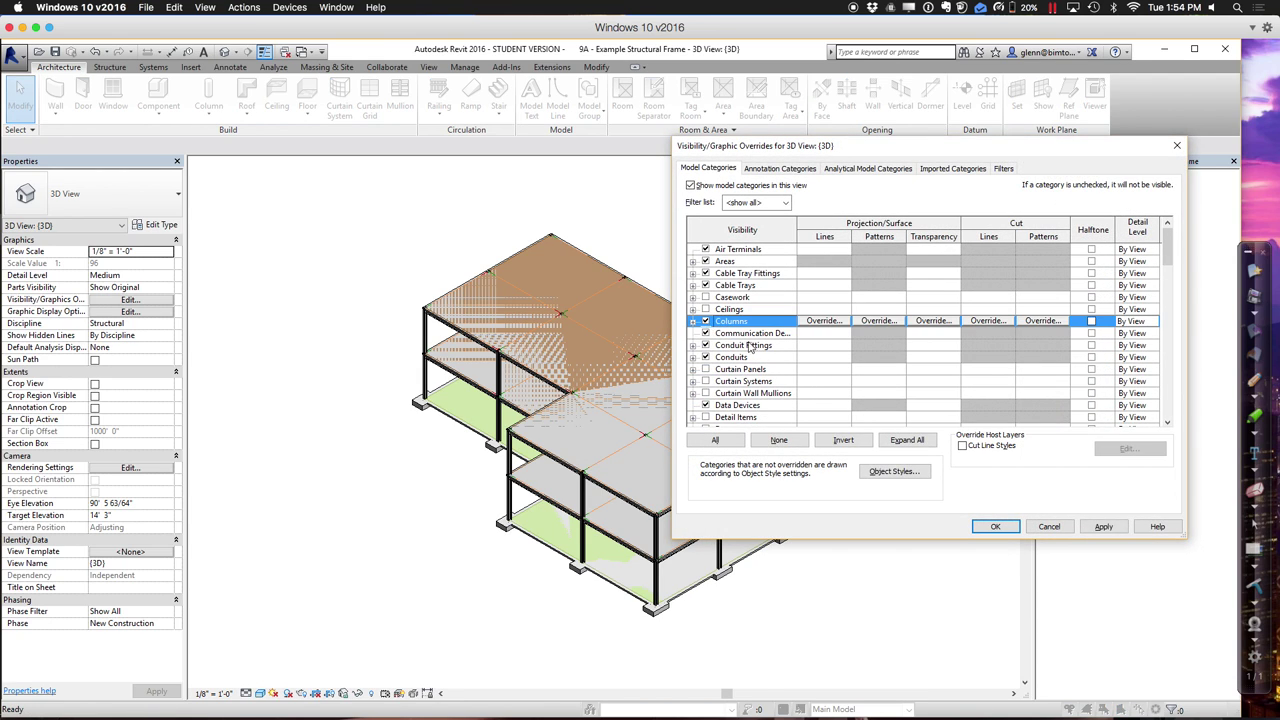
pyautogui.click(706, 369)
pyautogui.click(706, 381)
pyautogui.click(706, 393)
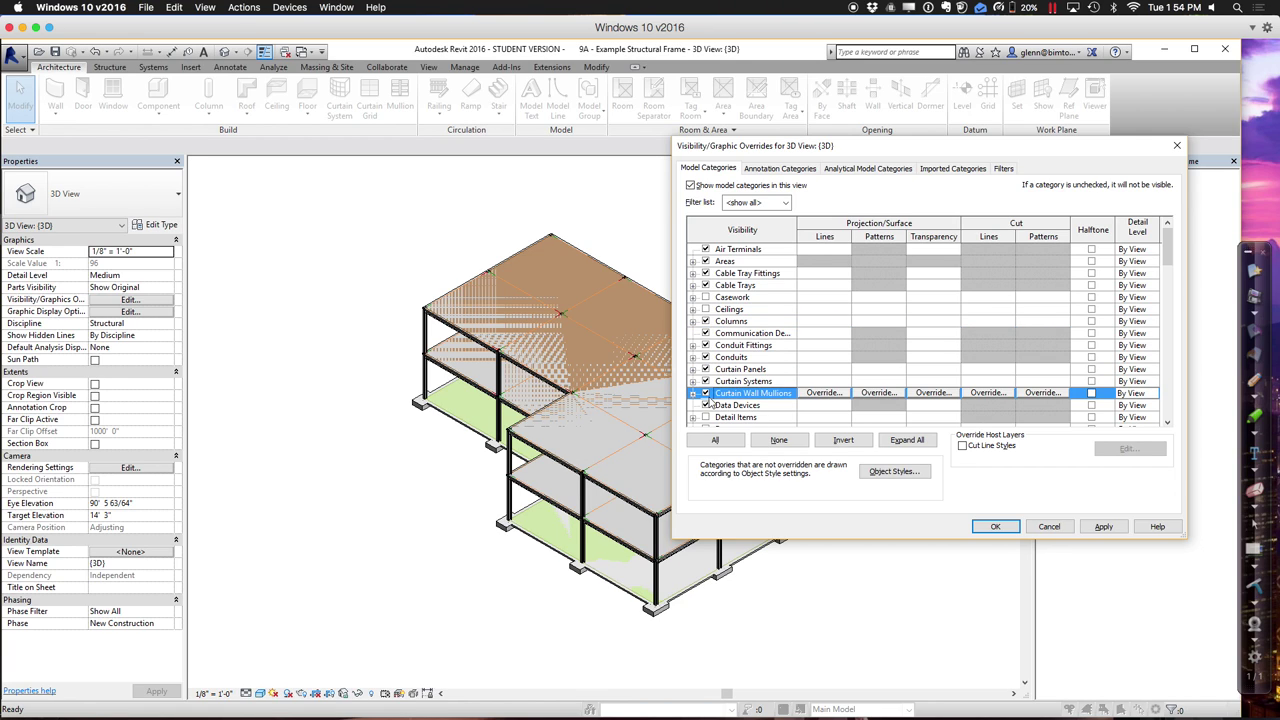
pyautogui.moveTo(1167, 250); pyautogui.dragTo(1168, 437)
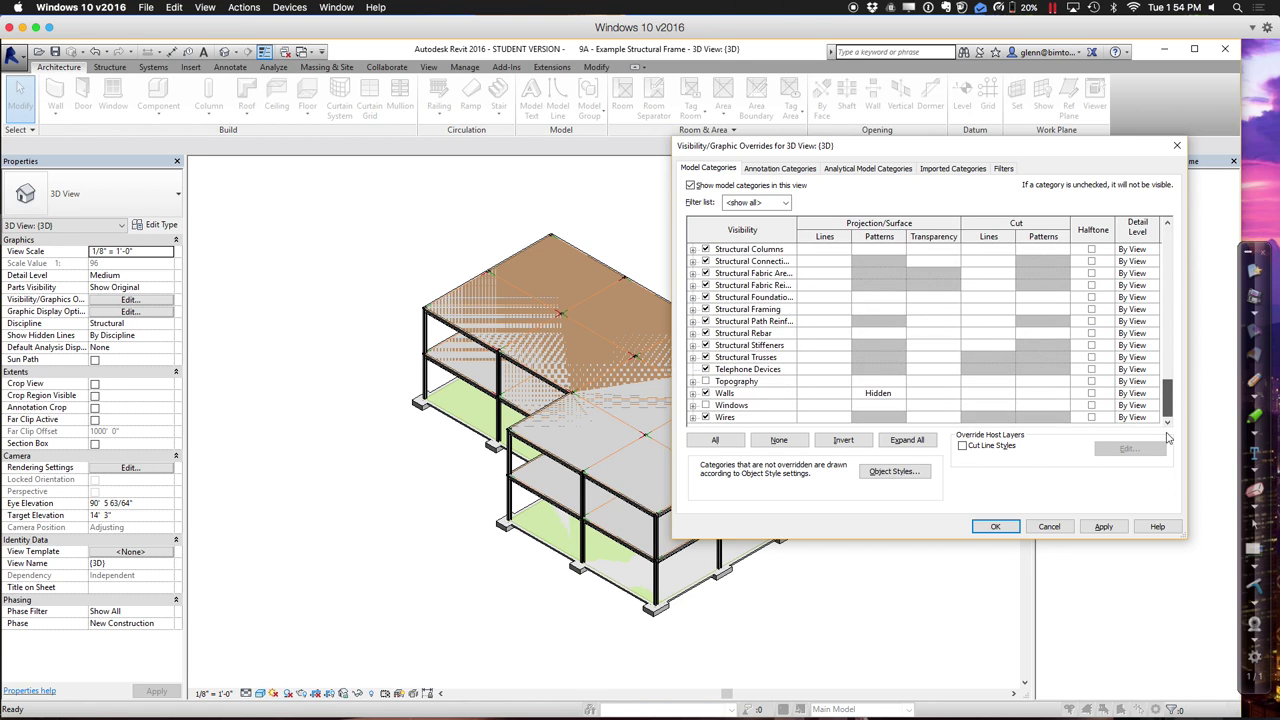
pyautogui.click(995, 526)
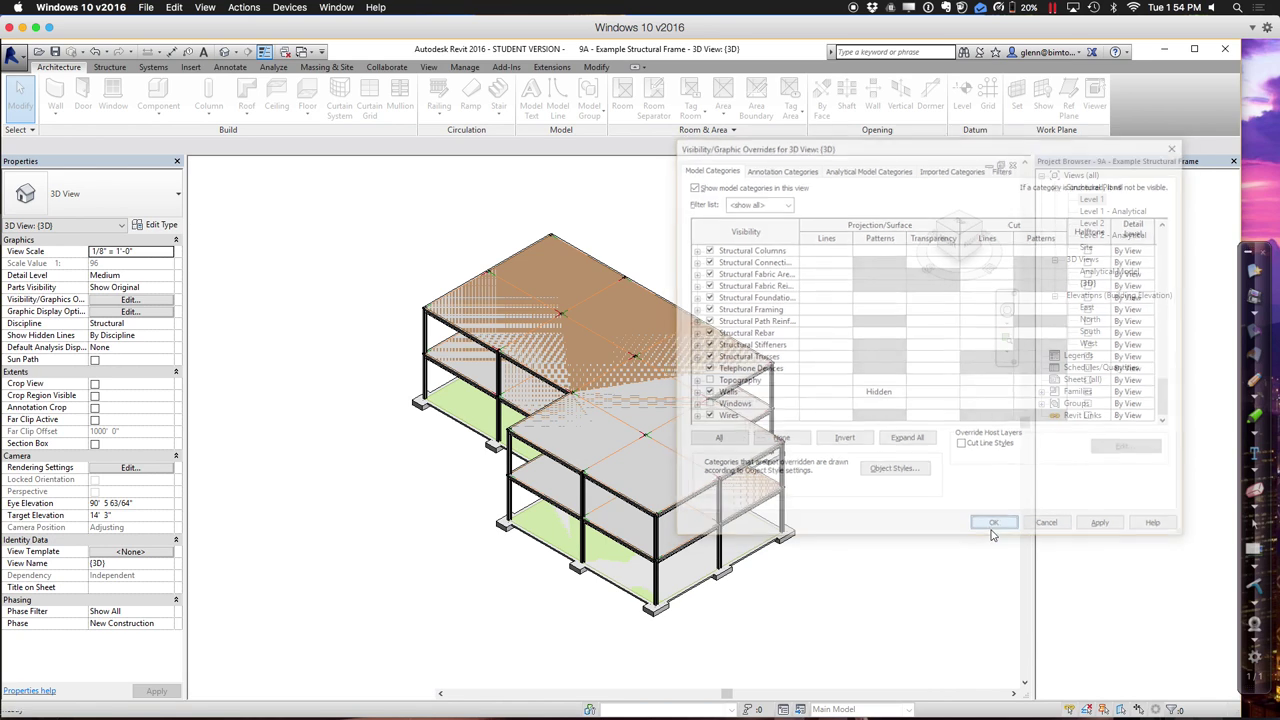
# Set the 3D view's discipline to Coordination and inspect the round columns outside the curtain walls.
pyautogui.click(168, 323)
pyautogui.click(168, 323)
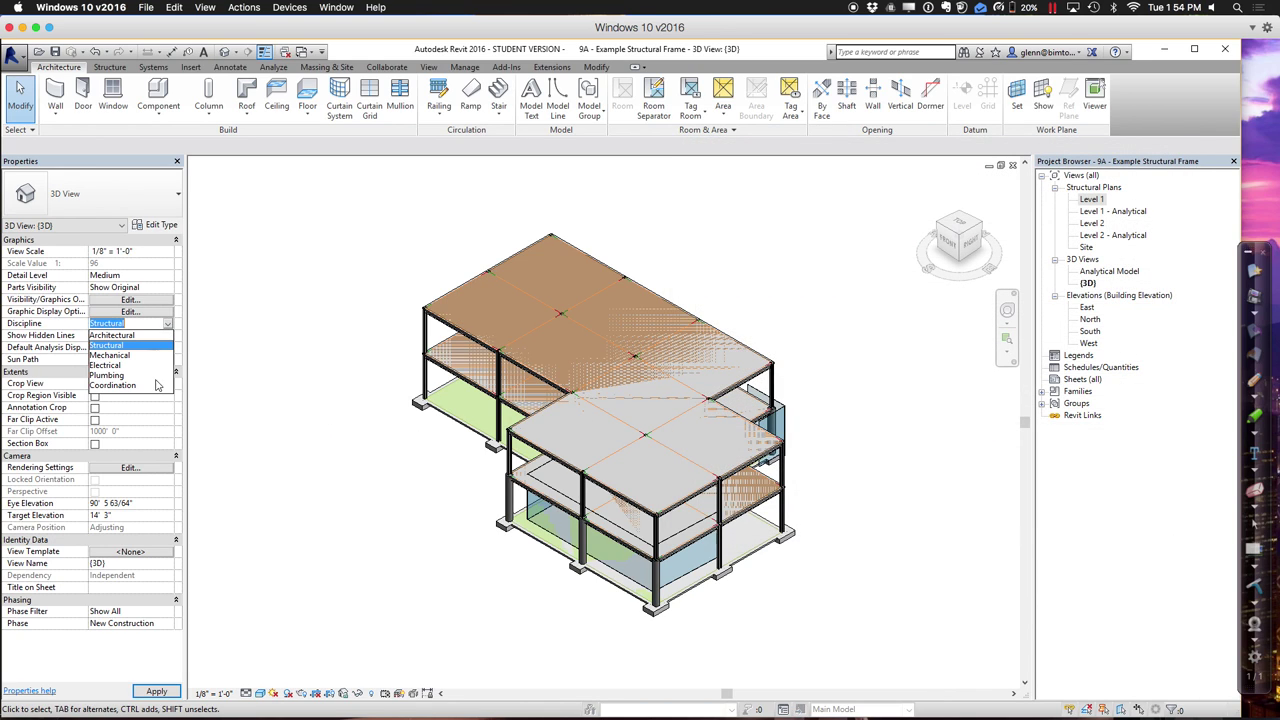
pyautogui.click(150, 390)
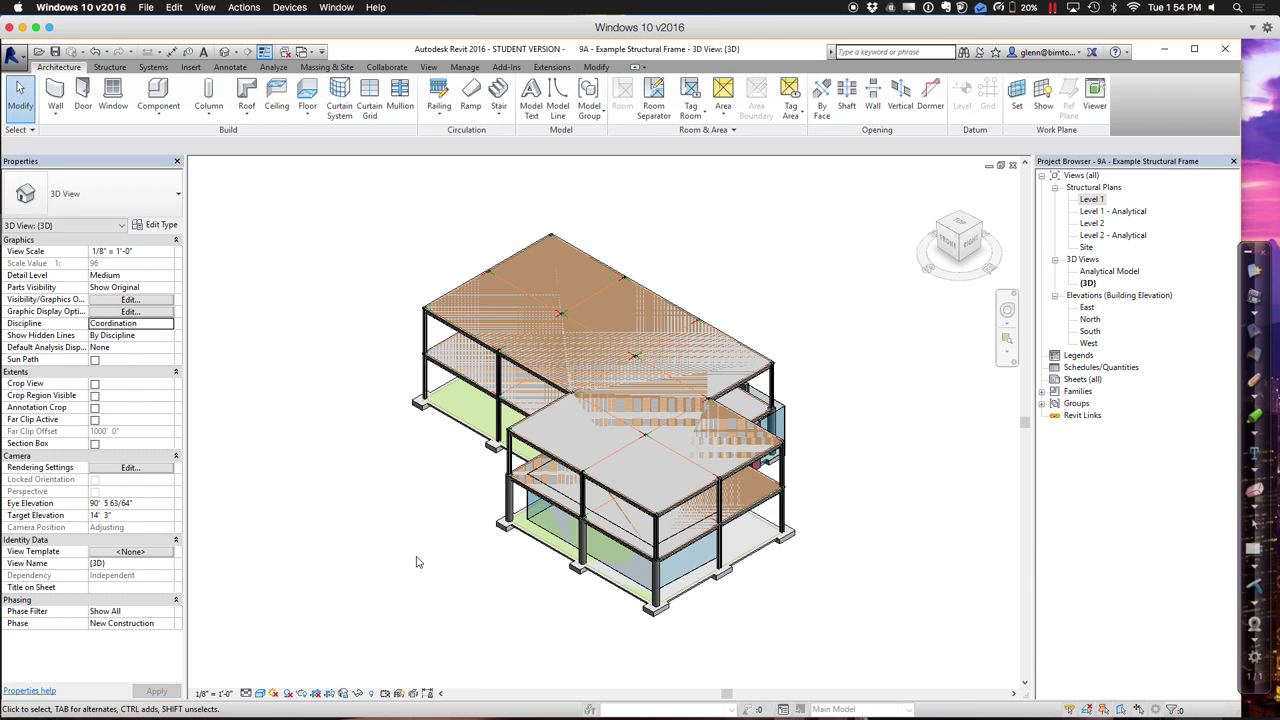
pyautogui.click(1006, 341)
pyautogui.moveTo(490, 477); pyautogui.dragTo(688, 622)
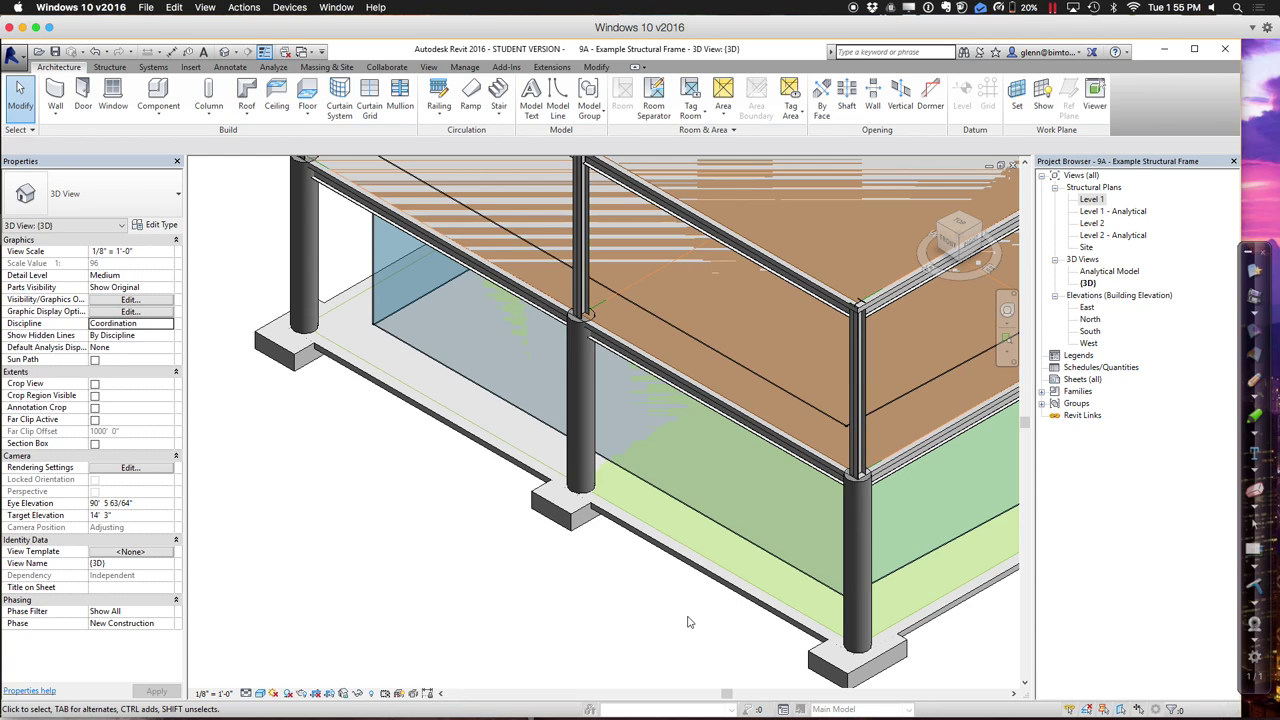
# Open the file Example - Structural Frame - Concrete from the Structural Framing folder of Session 8 in Winter 2016.
pyautogui.click(38, 52)
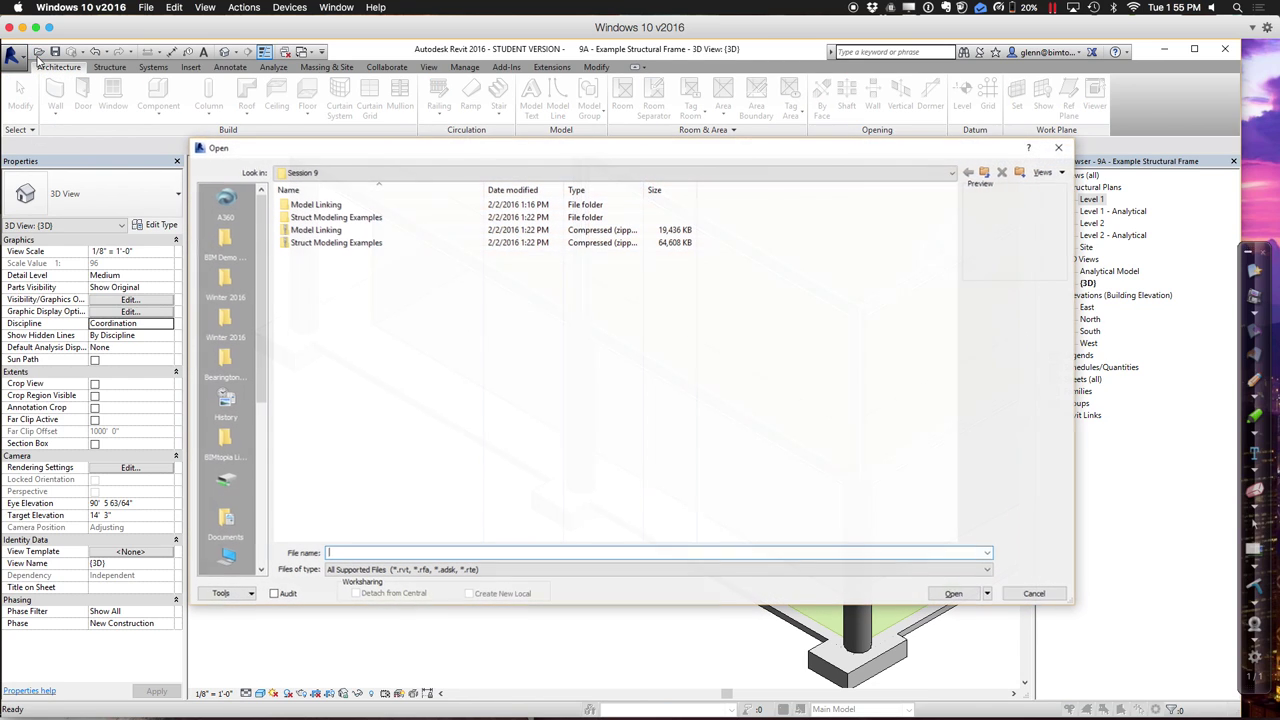
pyautogui.click(354, 174)
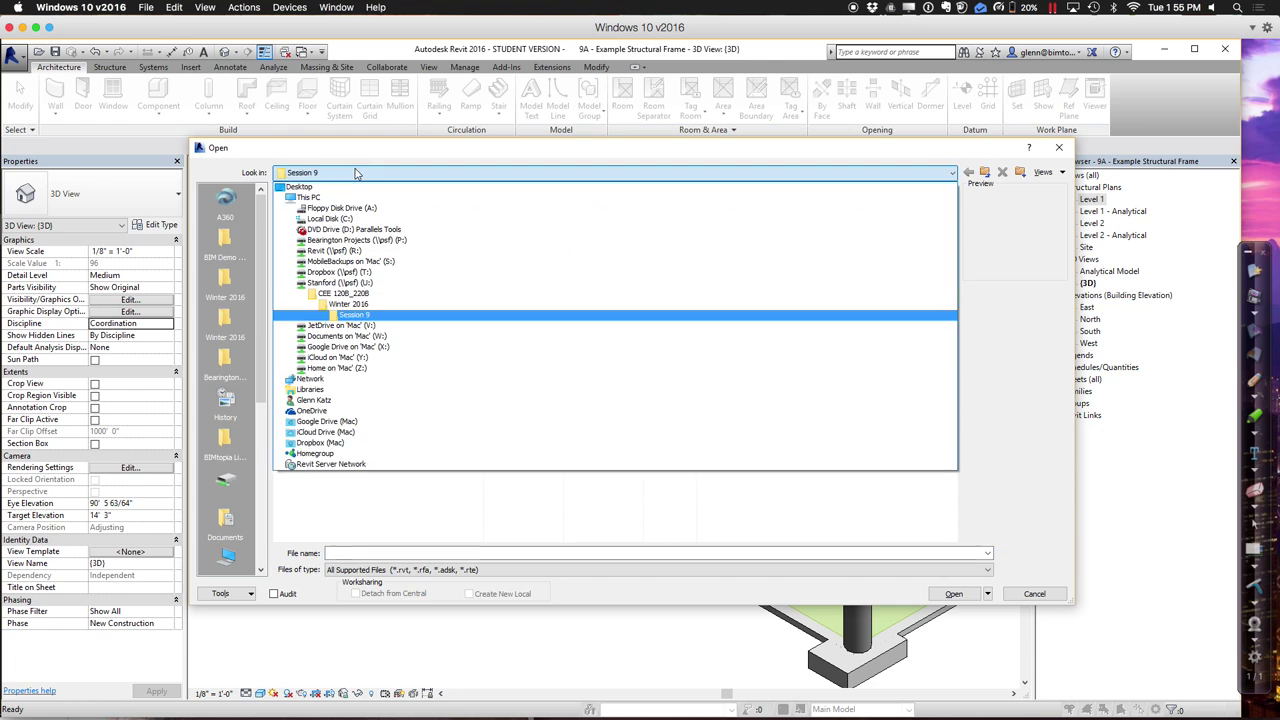
pyautogui.click(353, 300)
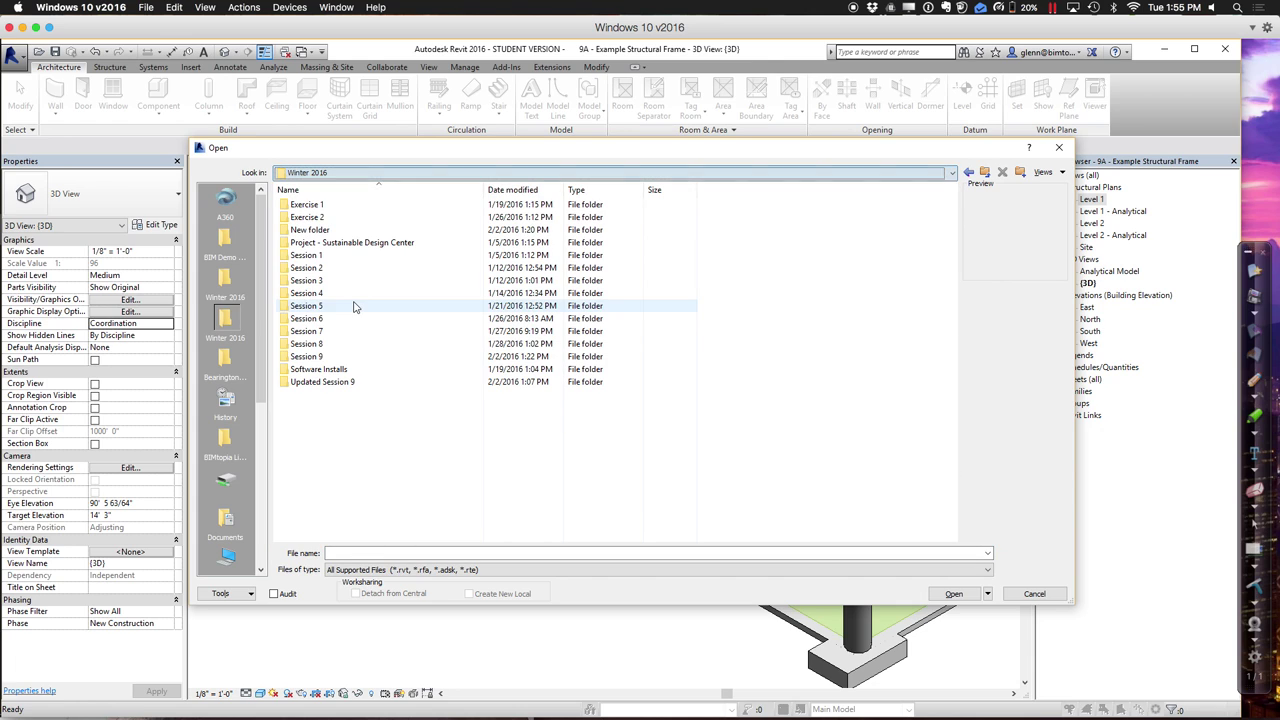
pyautogui.doubleClick(322, 344)
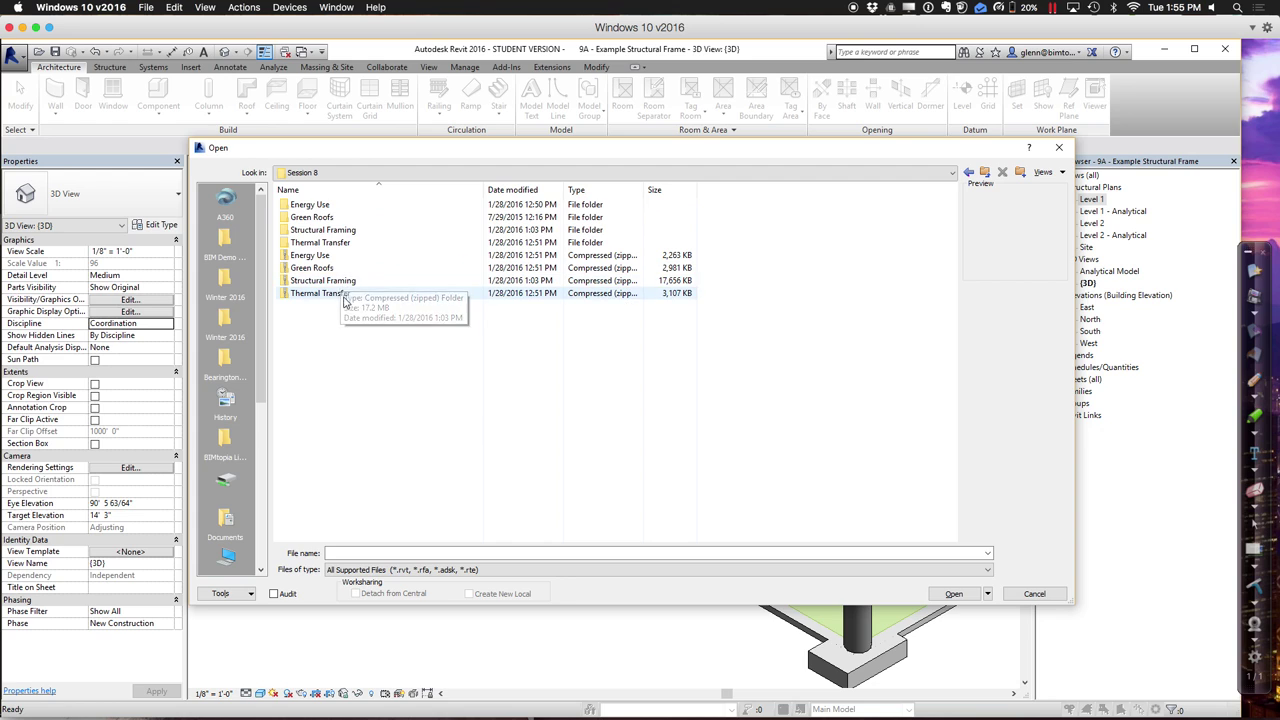
pyautogui.doubleClick(325, 230)
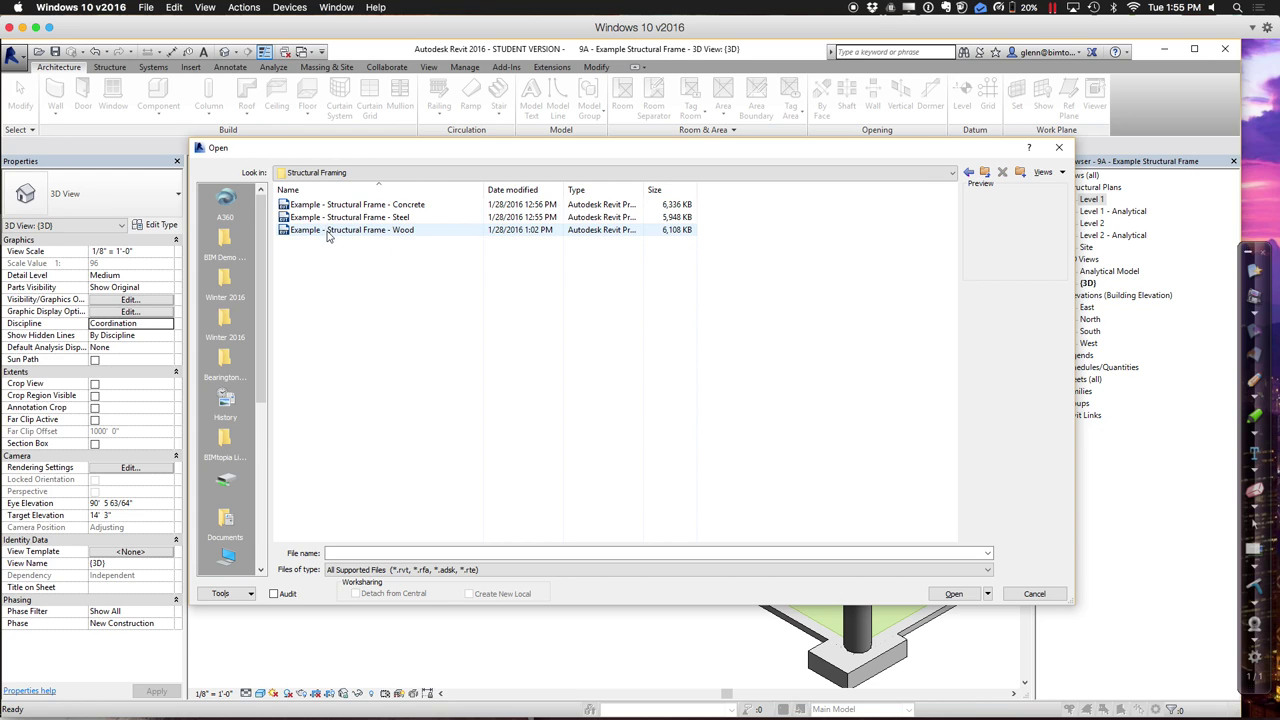
pyautogui.doubleClick(372, 205)
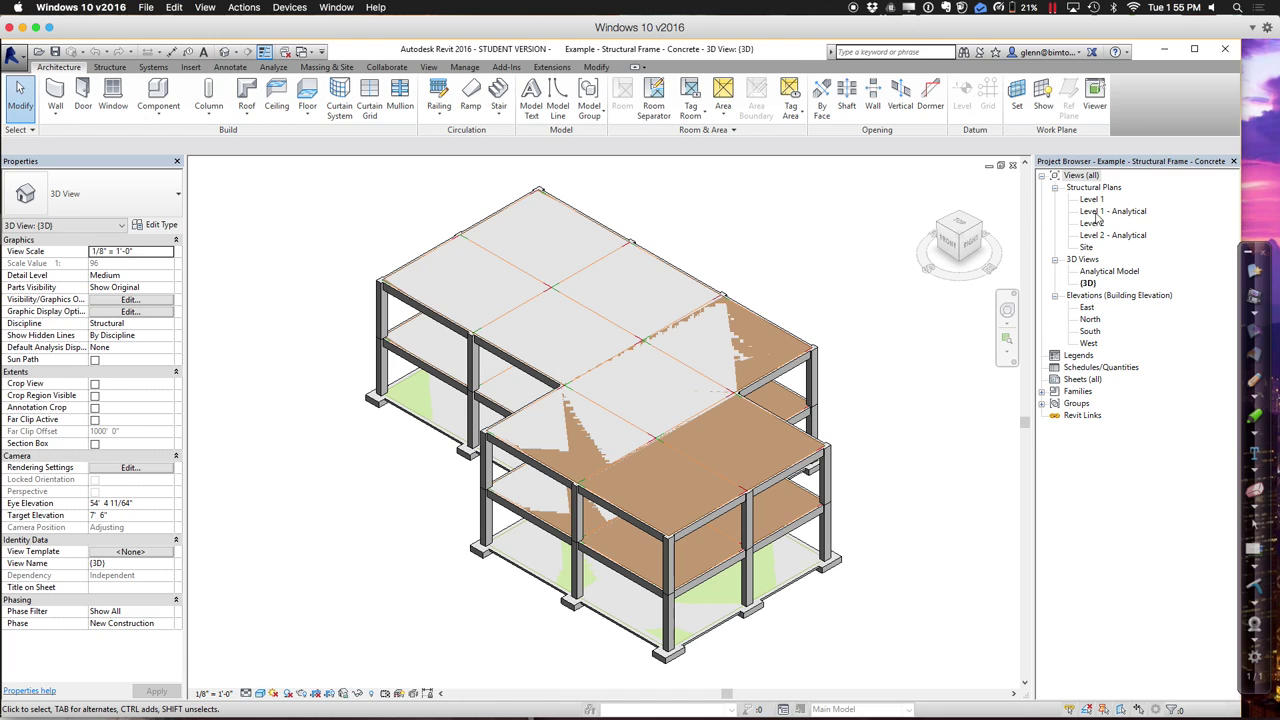
# Open the Level 1 structural plan at the concrete columns on grid A between grids 1 and 2.
pyautogui.click(1095, 202)
pyautogui.doubleClick(1095, 202)
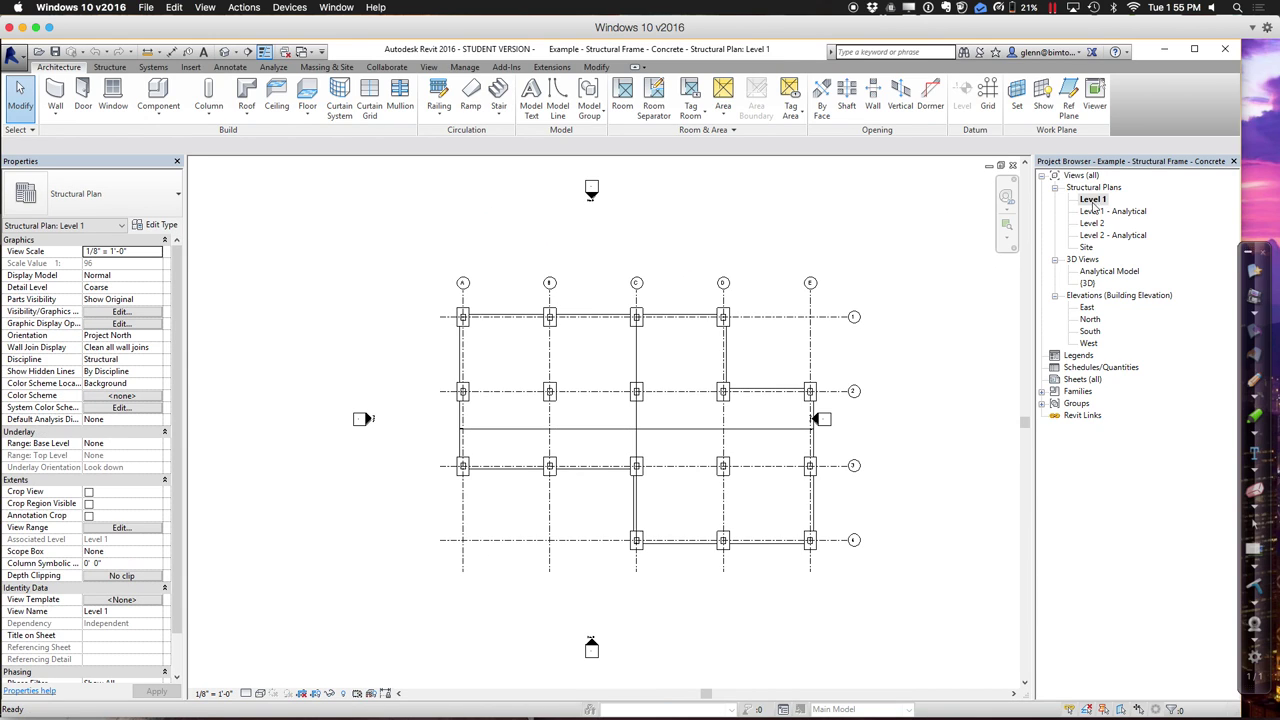
pyautogui.click(1007, 224)
pyautogui.moveTo(428, 302); pyautogui.dragTo(535, 522)
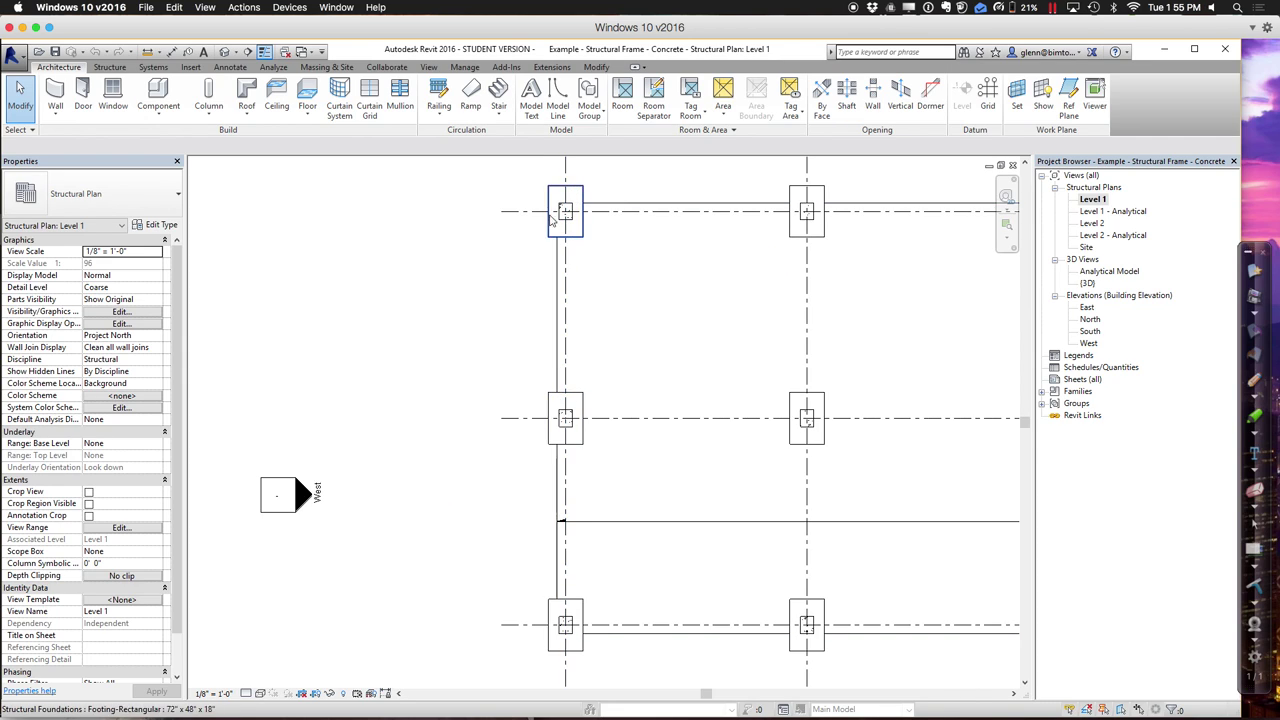
pyautogui.click(1007, 226)
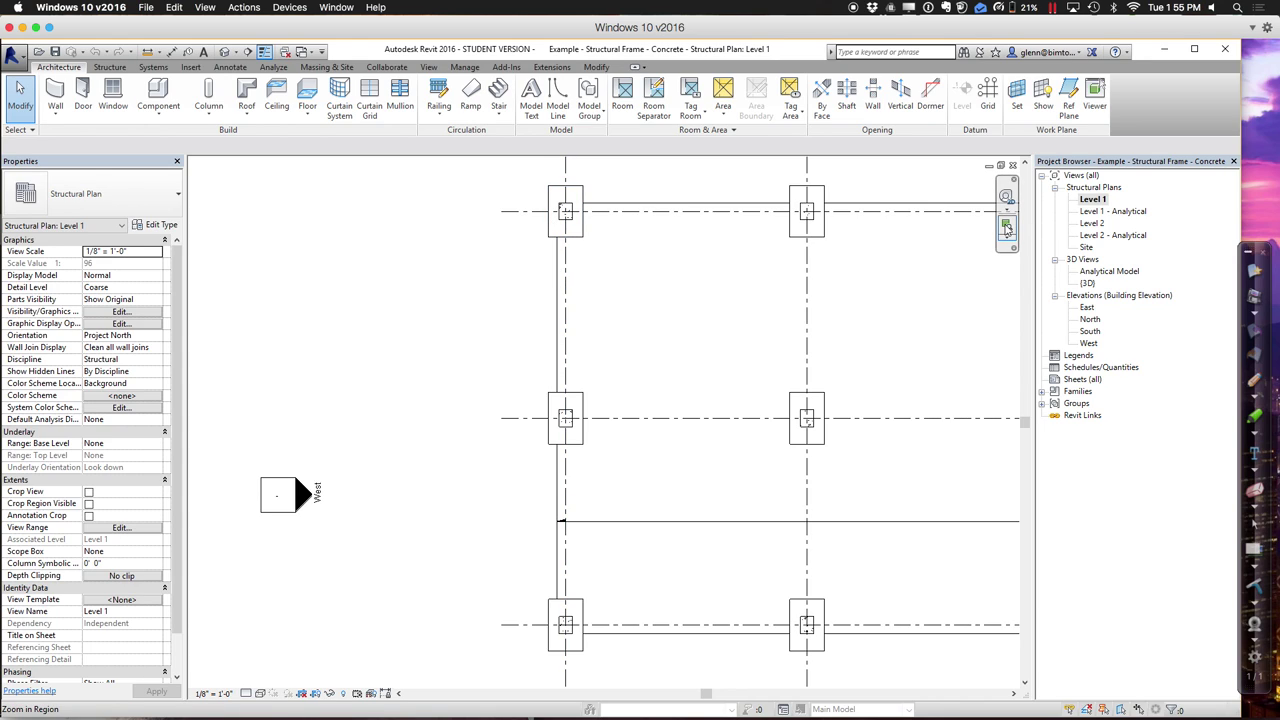
pyautogui.moveTo(537, 185); pyautogui.dragTo(670, 470)
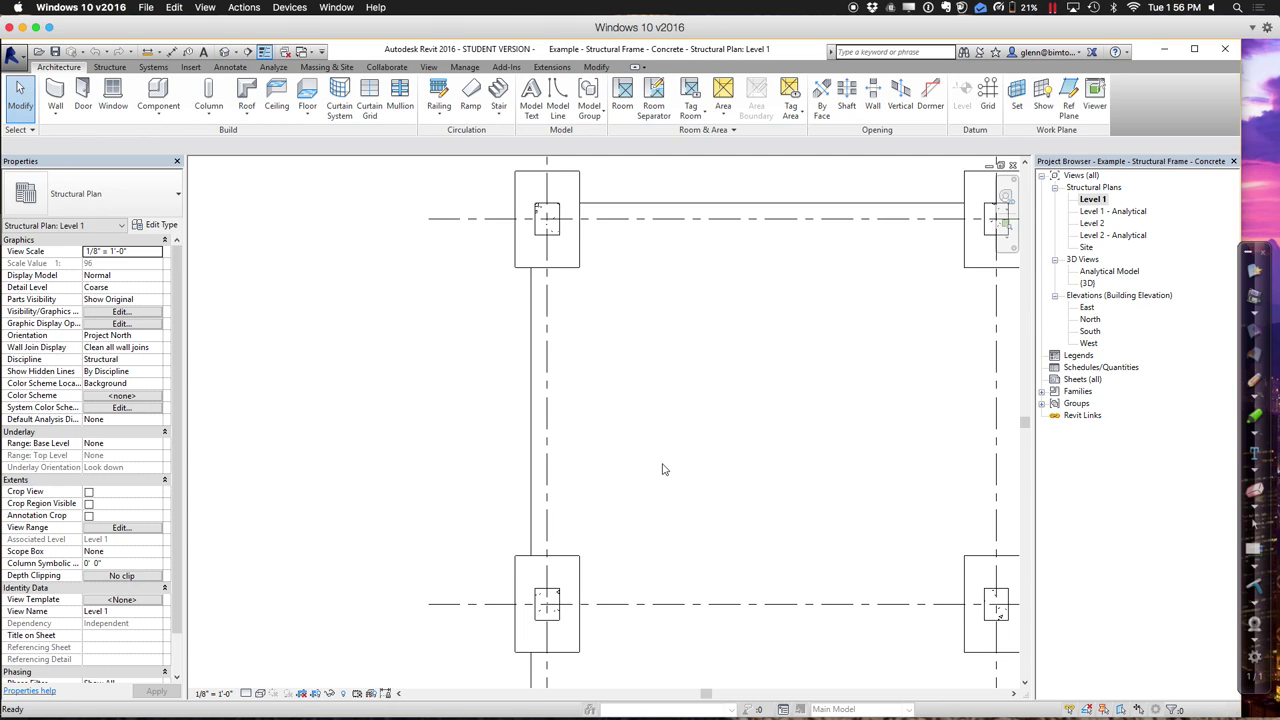
# Draw an architectural wall, Exterior - 8" Concrete with location line Finish Face: Exterior, between the grid A columns at grids 2 and 1, along their outer faces.
pyautogui.click(54, 116)
pyautogui.click(95, 137)
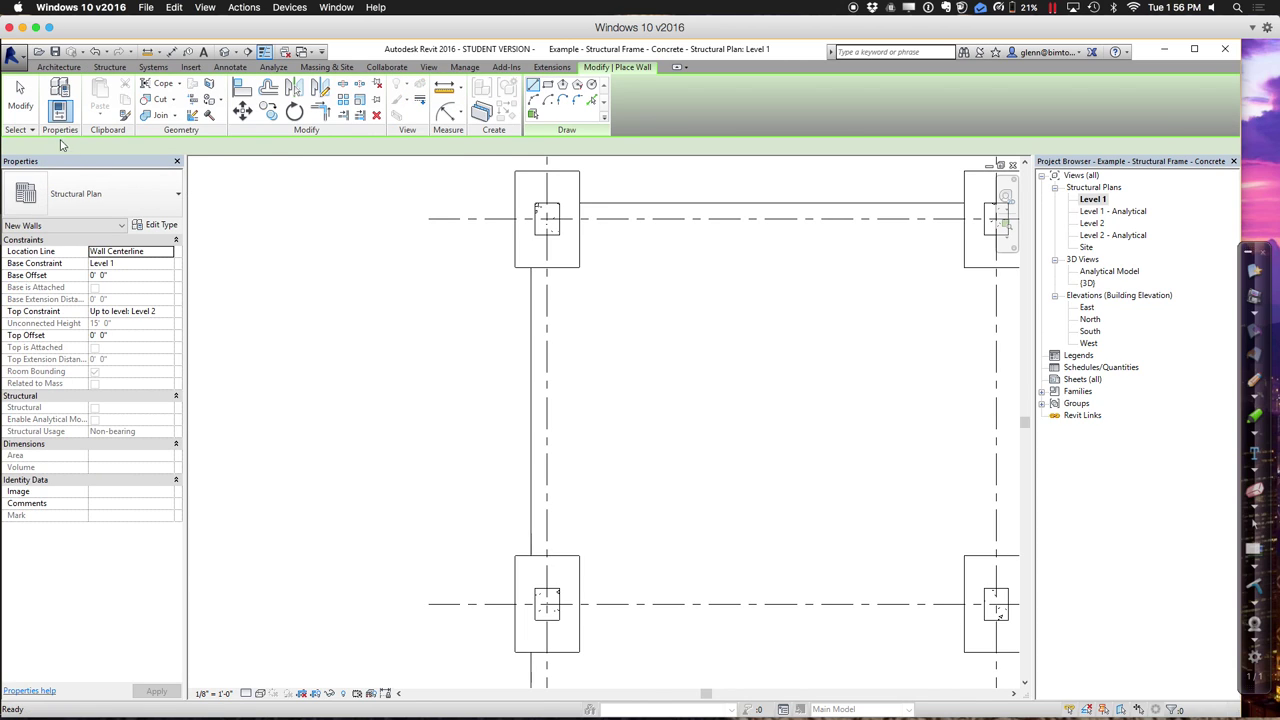
pyautogui.click(124, 202)
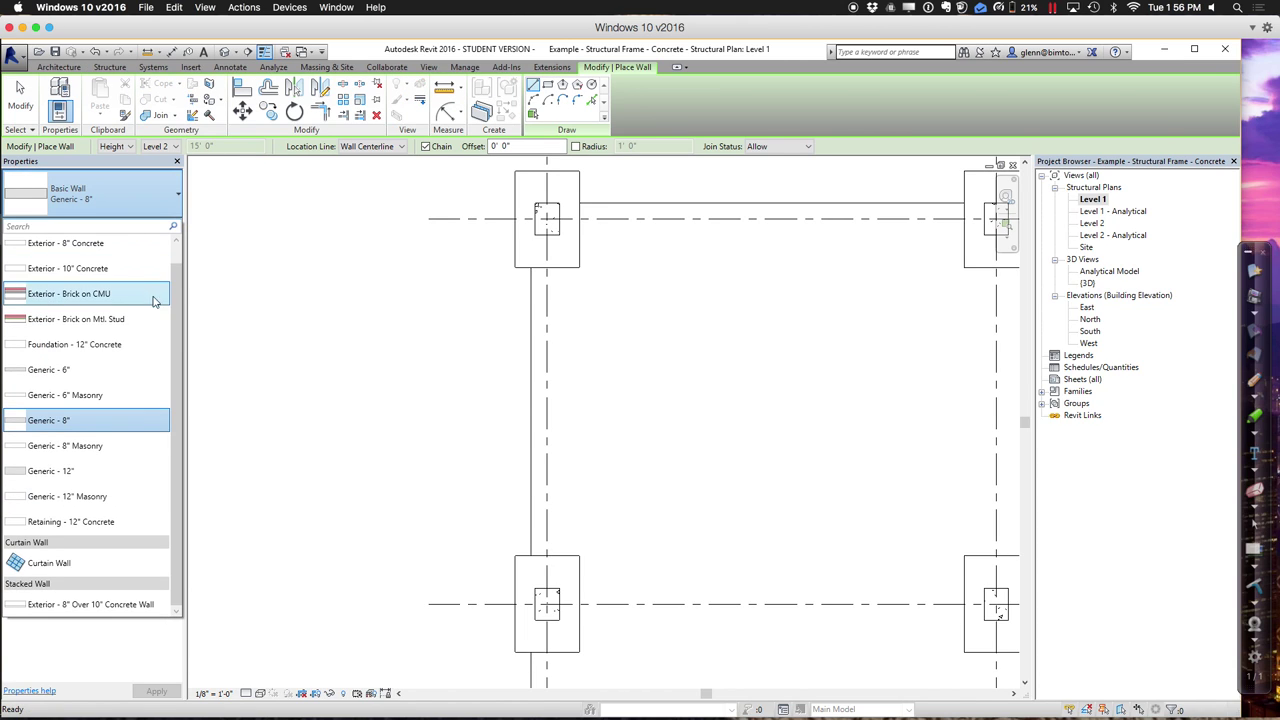
pyautogui.click(93, 248)
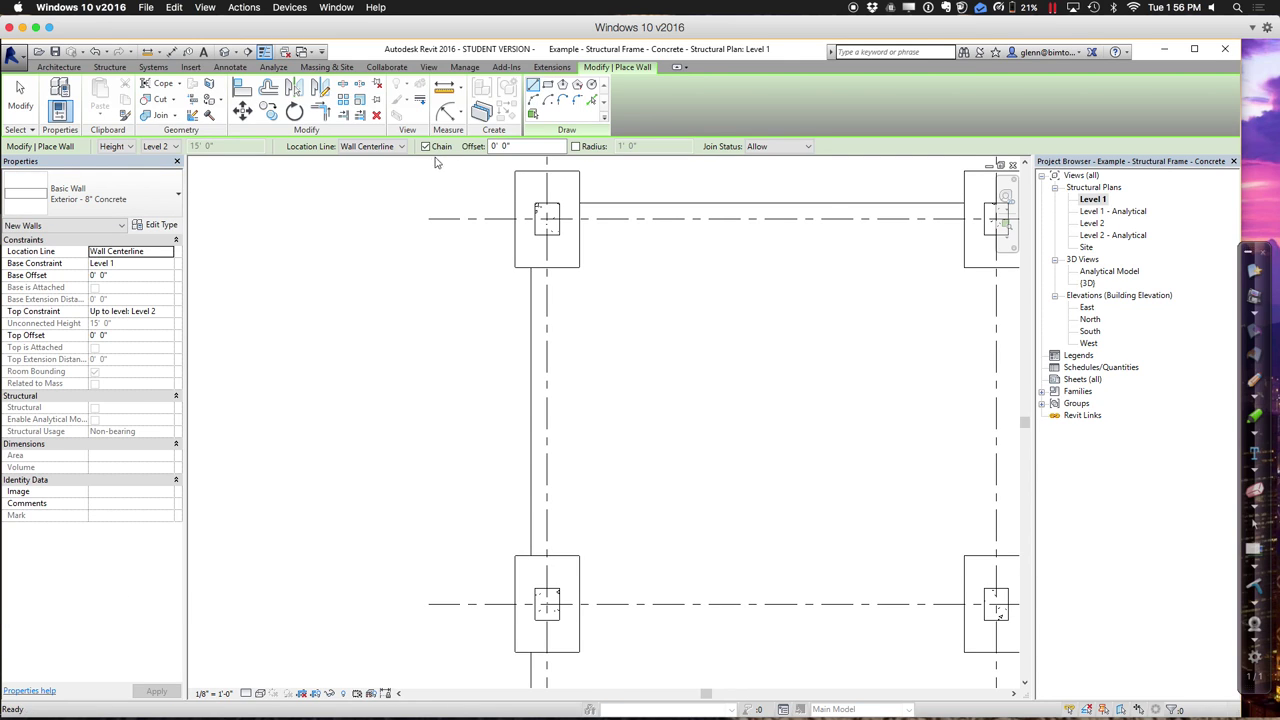
pyautogui.click(390, 147)
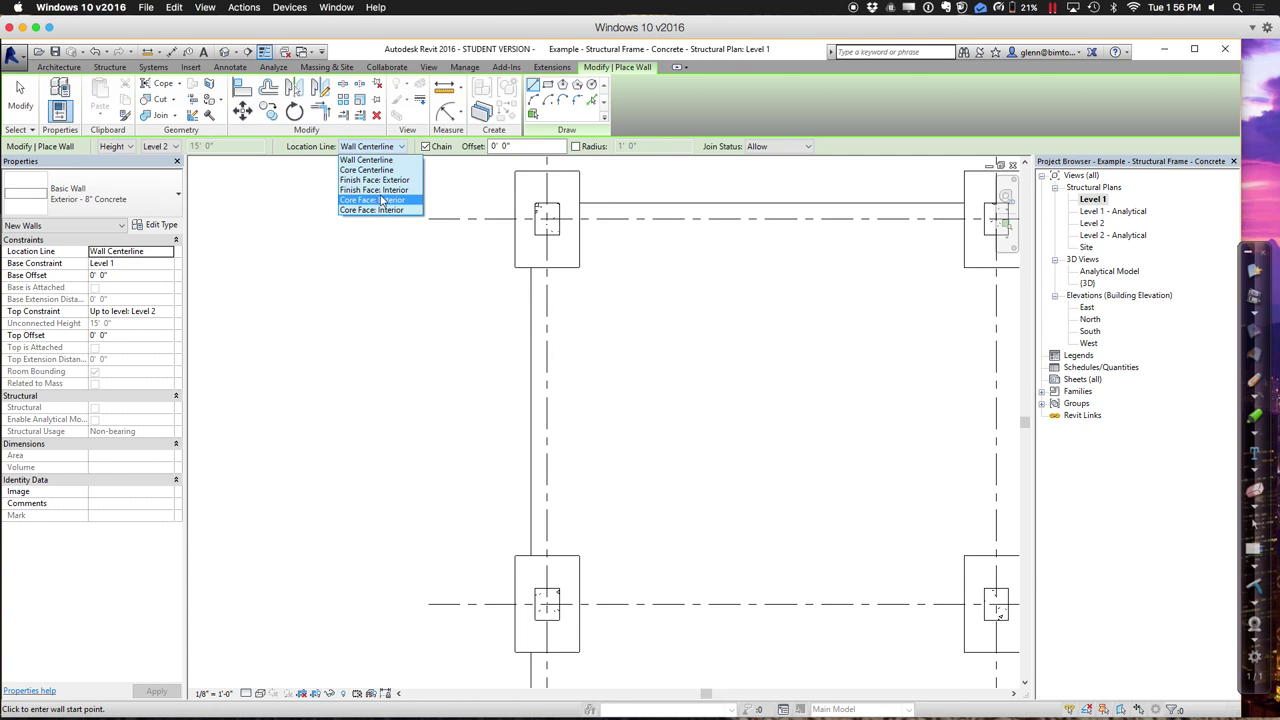
pyautogui.click(383, 181)
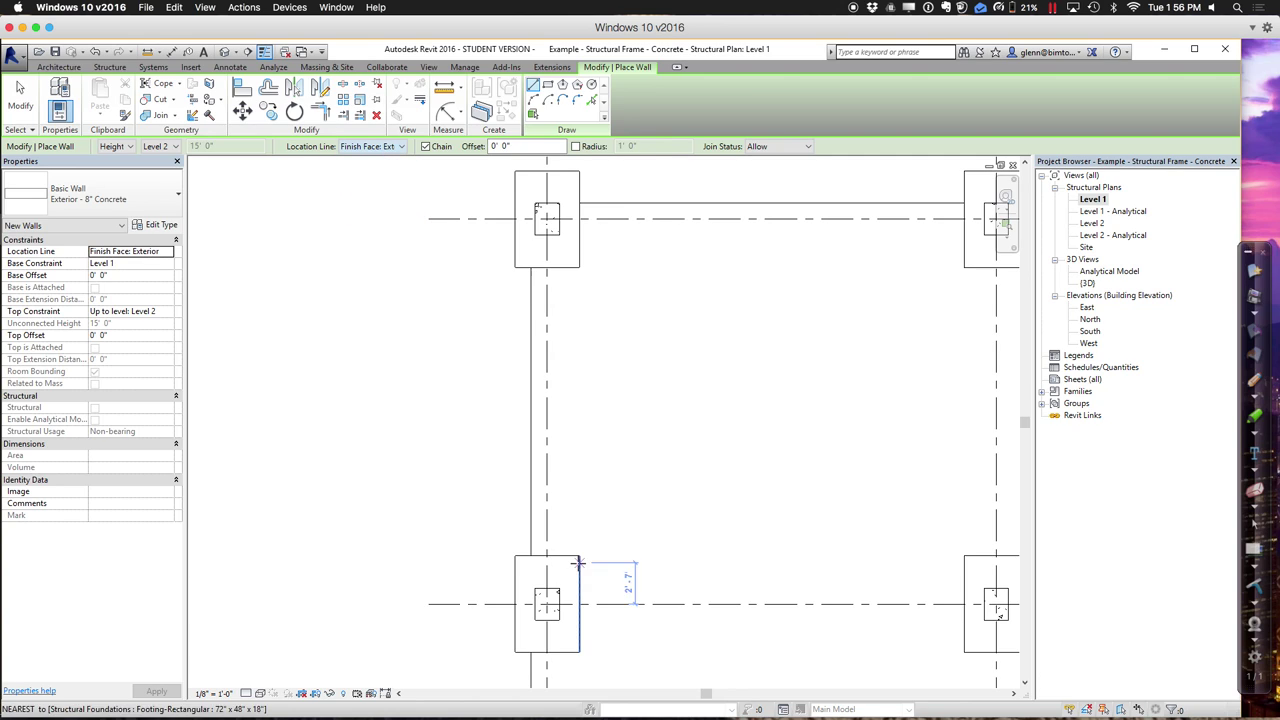
pyautogui.click(535, 588)
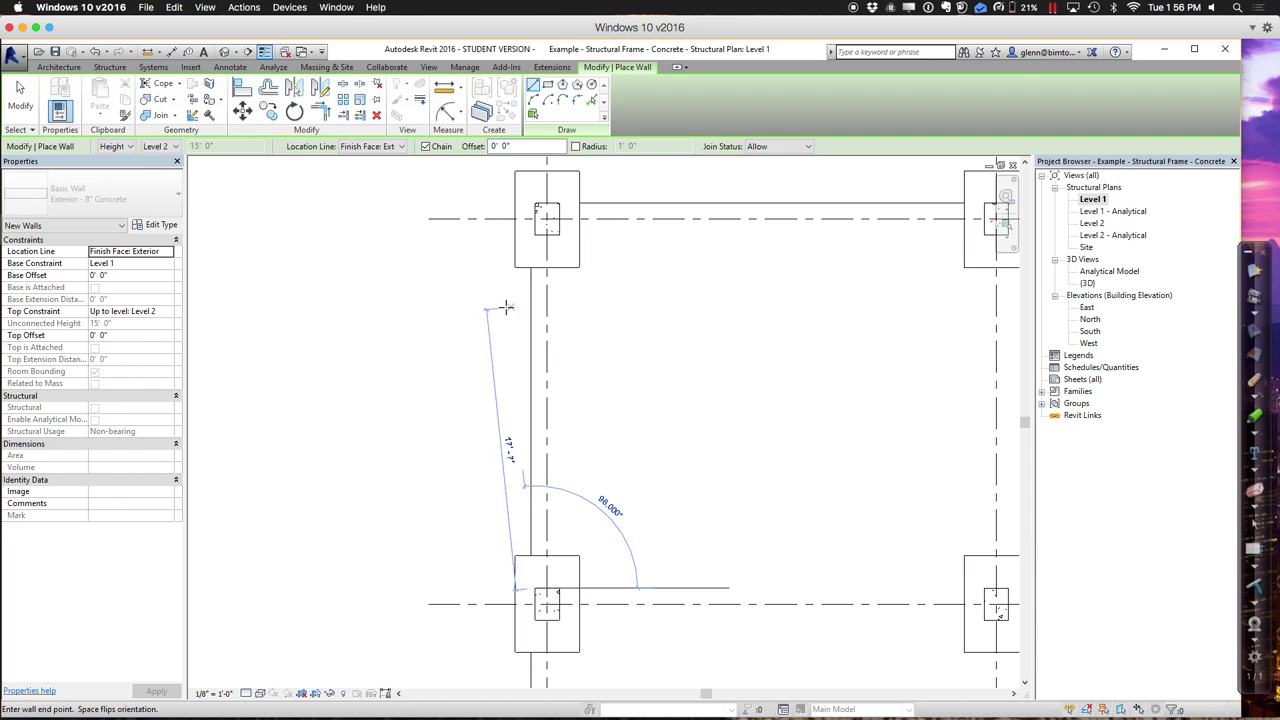
pyautogui.click(535, 235)
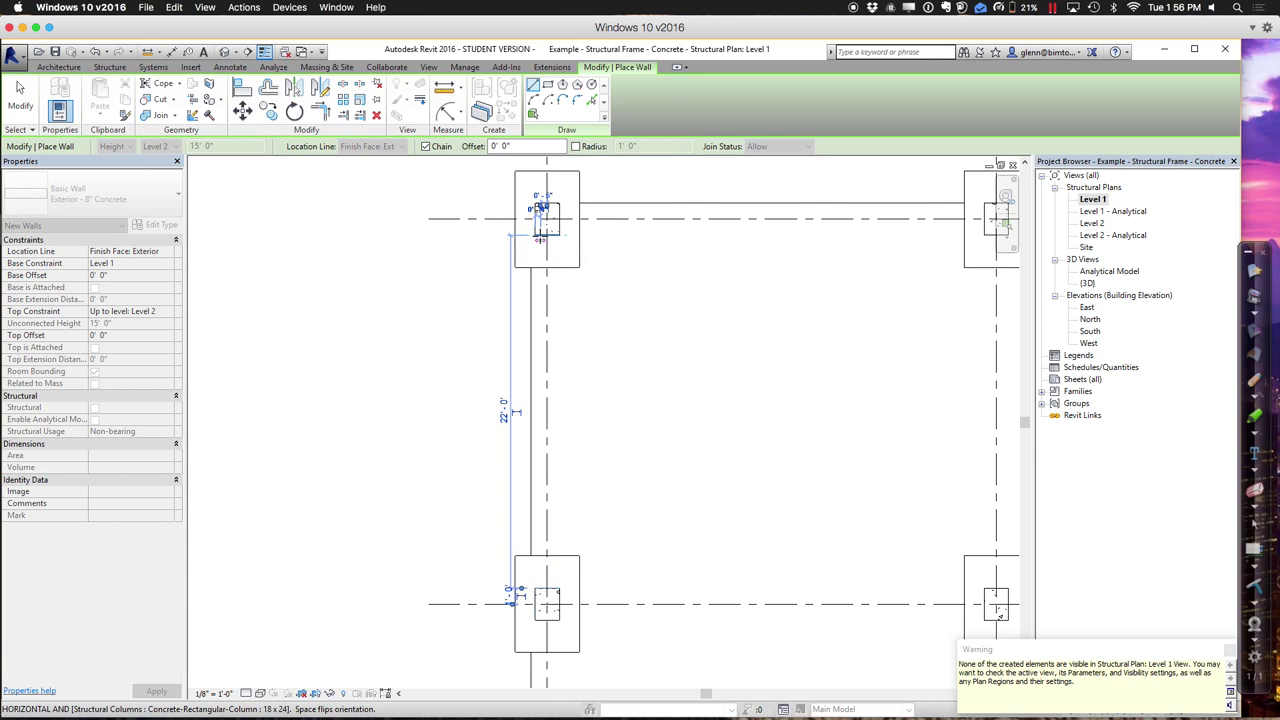
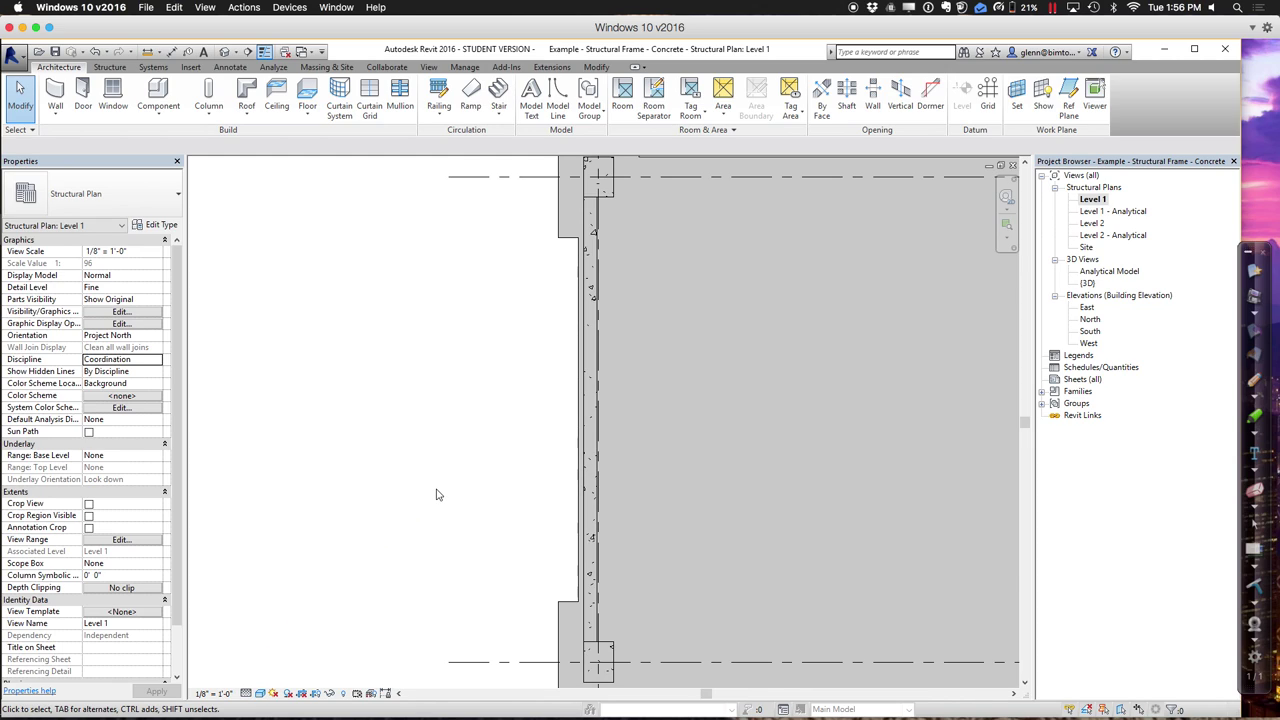
# Flip the concrete wall on grid A back and forth across its location line, ending flush with the columns' outer faces.
pyautogui.click(593, 452)
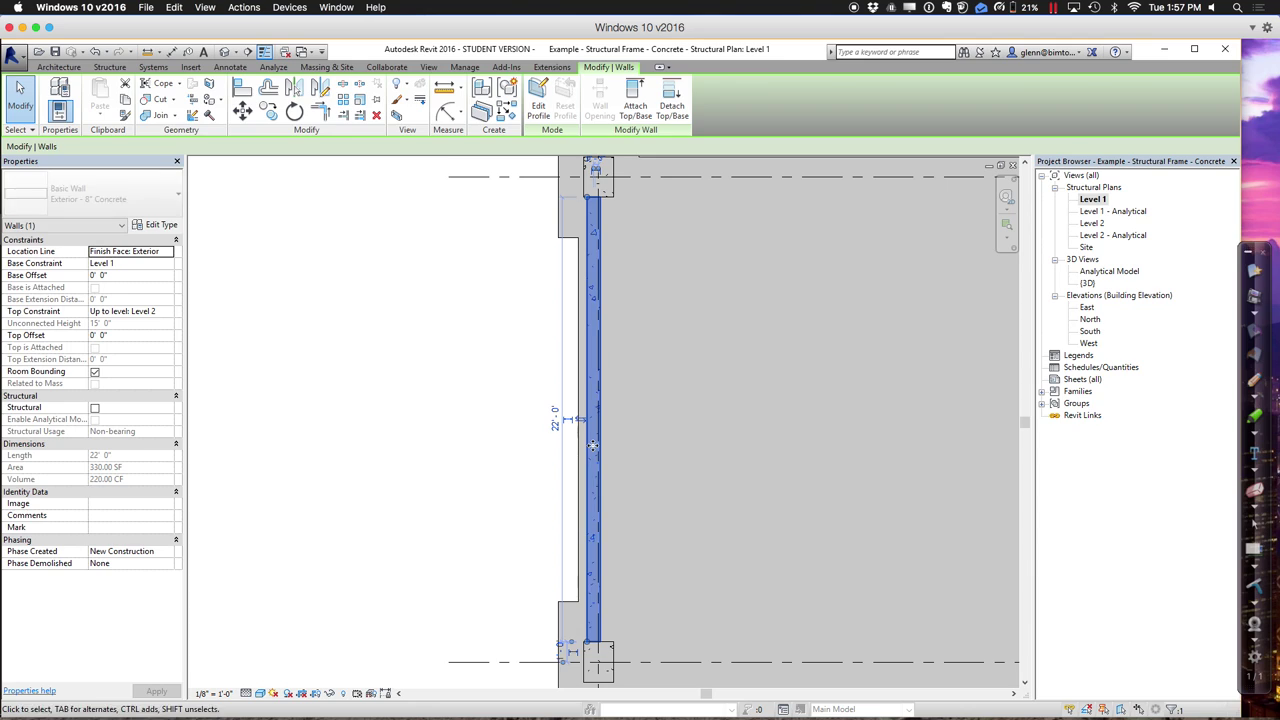
pyautogui.press('space')
pyautogui.press('space')
pyautogui.press('space')
pyautogui.press('space')
pyautogui.press('space')
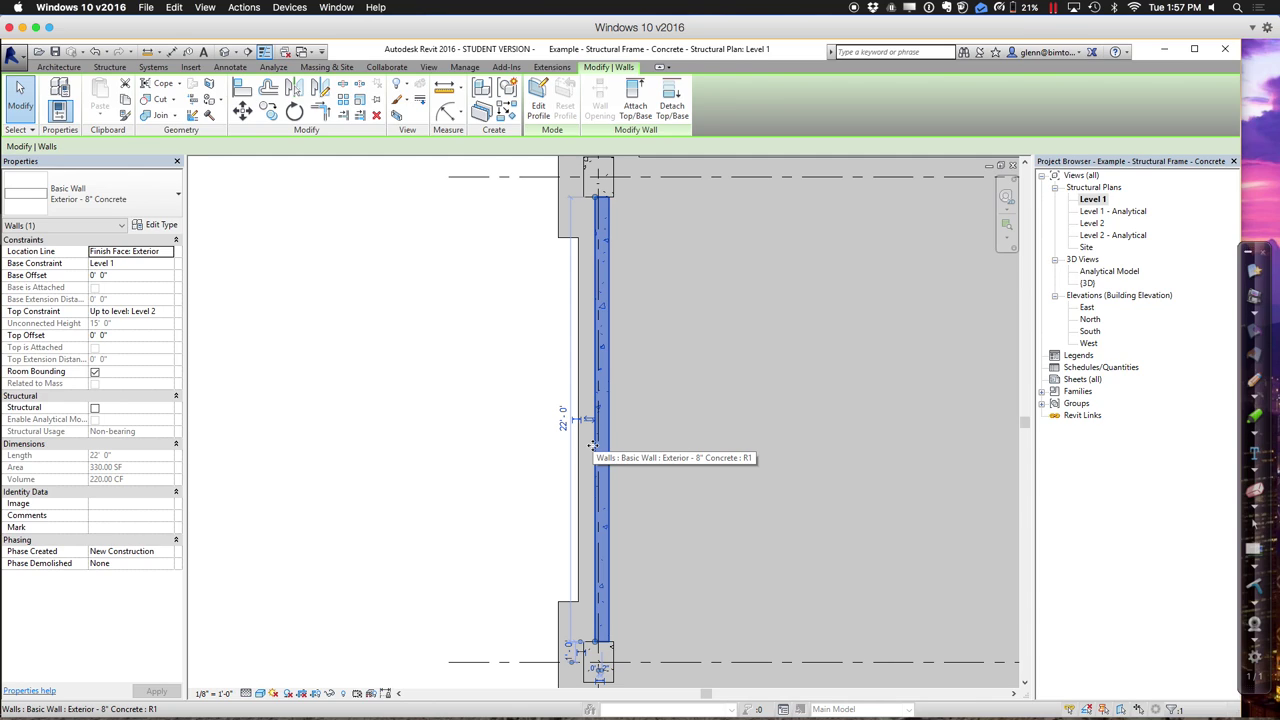
pyautogui.moveTo(592, 445); pyautogui.dragTo(592, 447)
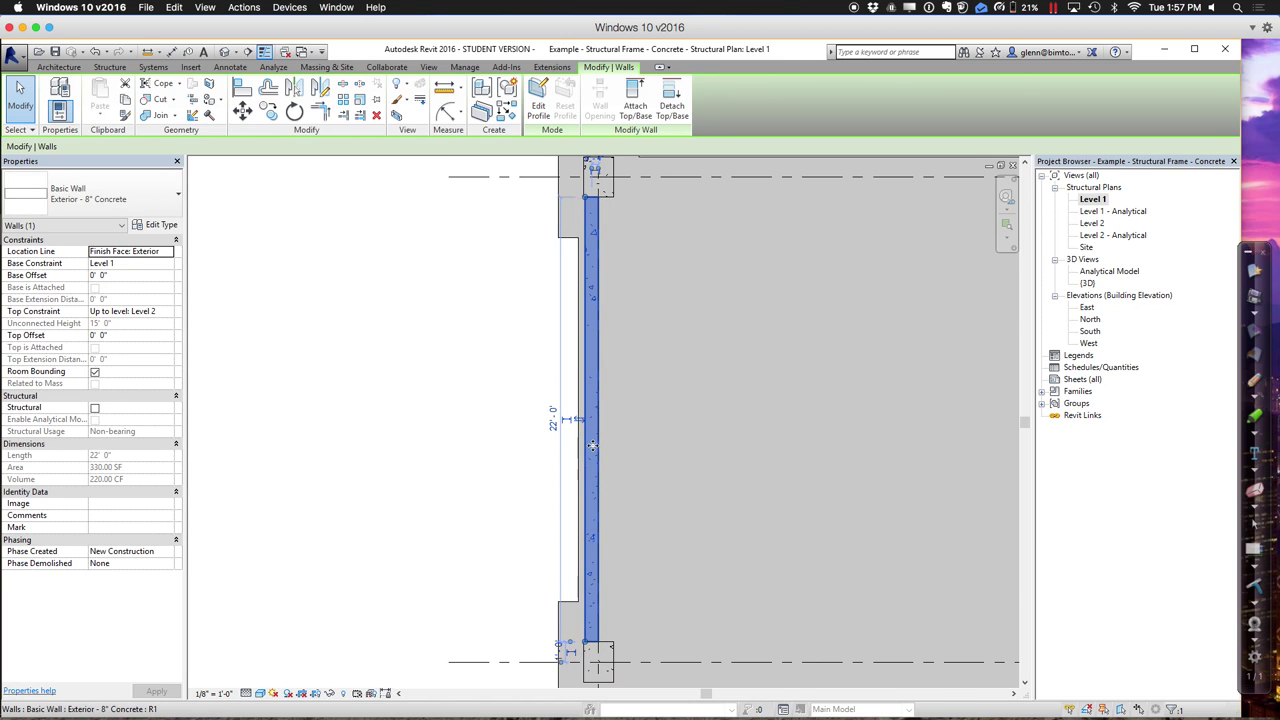
pyautogui.click(409, 564)
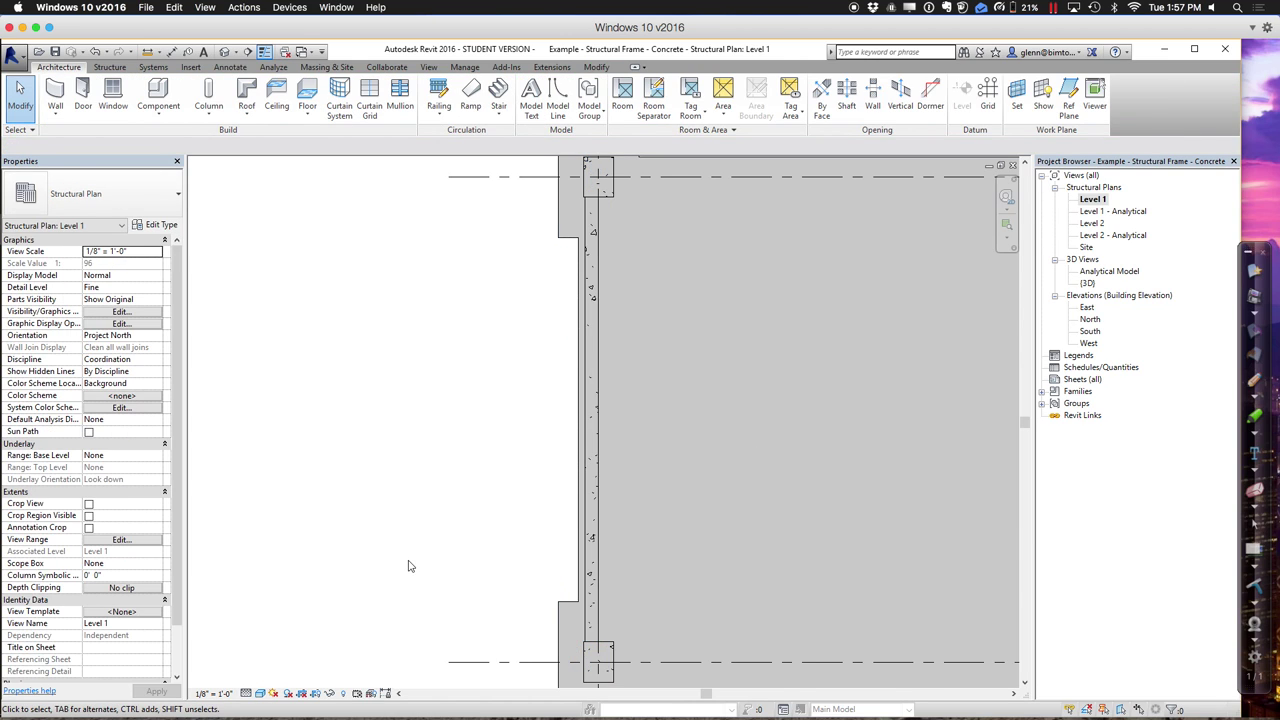
# Draw an Exterior - Brick on CMU wall, location line Core Face: Exterior, along the outer column faces on grid 1 from column A to past column B.
pyautogui.press('z')
pyautogui.press('o')
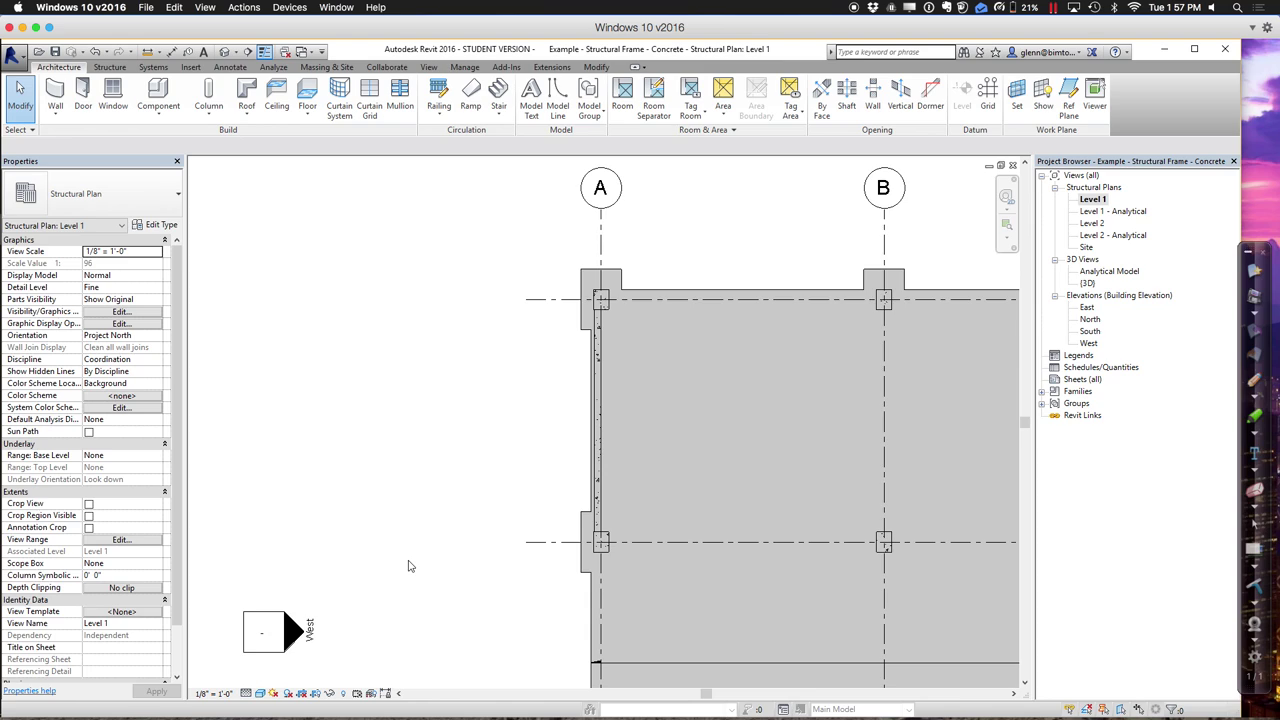
pyautogui.click(1006, 222)
pyautogui.moveTo(556, 264); pyautogui.dragTo(941, 371)
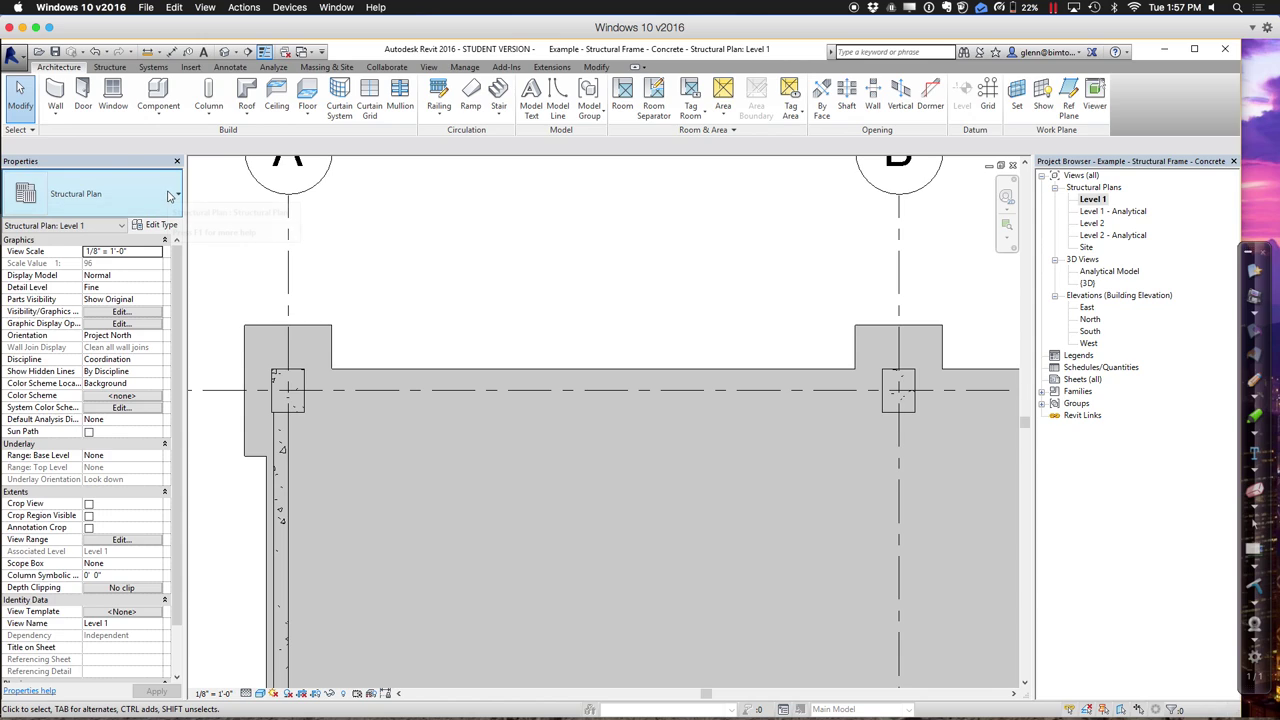
pyautogui.click(55, 110)
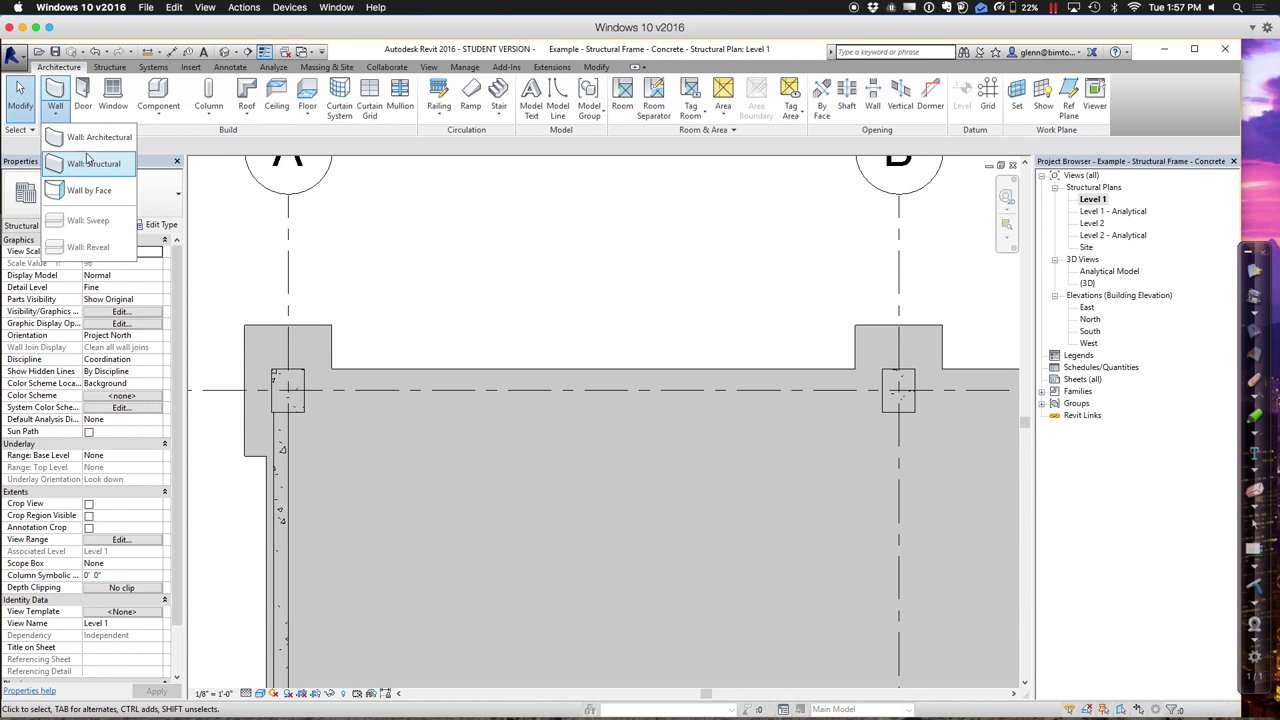
pyautogui.click(88, 146)
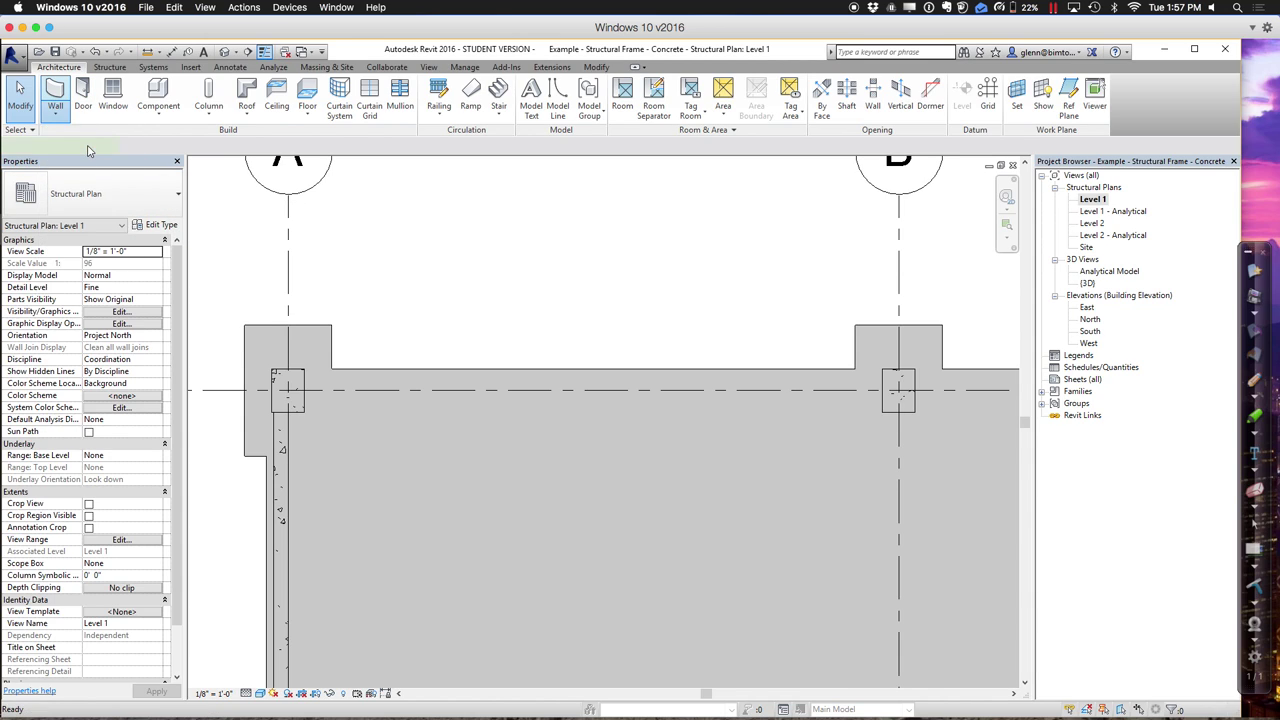
pyautogui.click(170, 208)
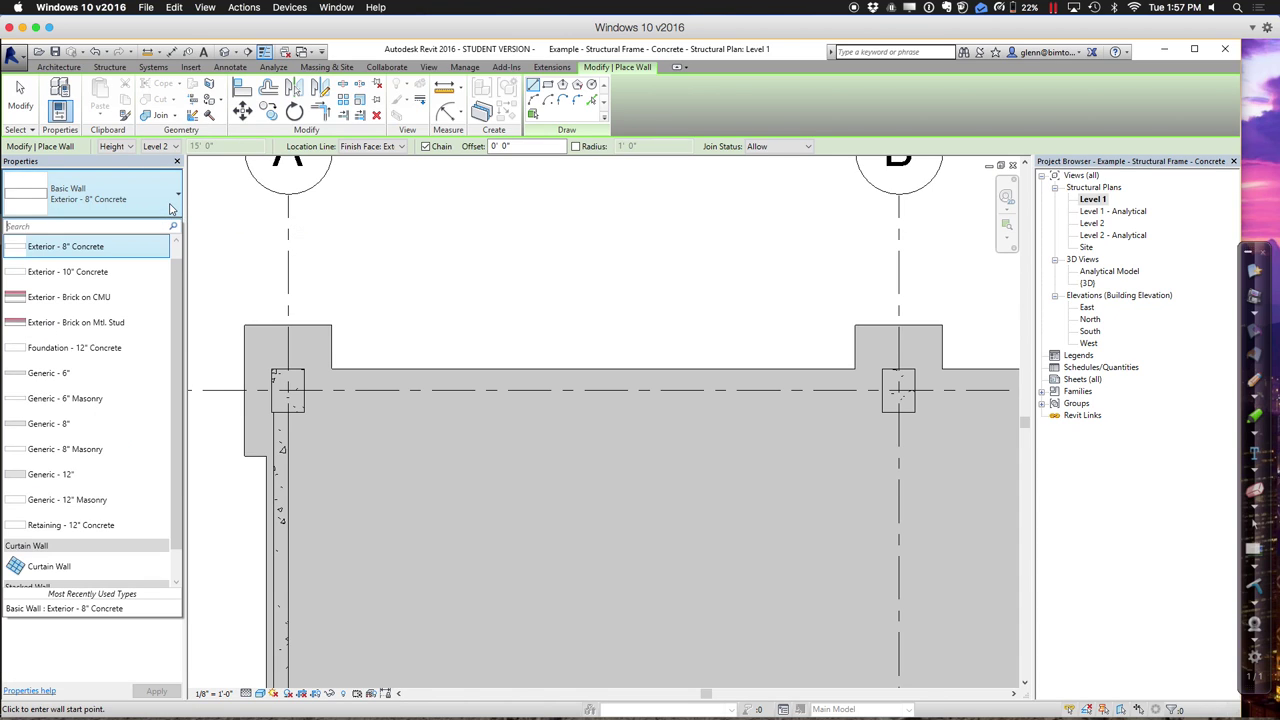
pyautogui.click(113, 298)
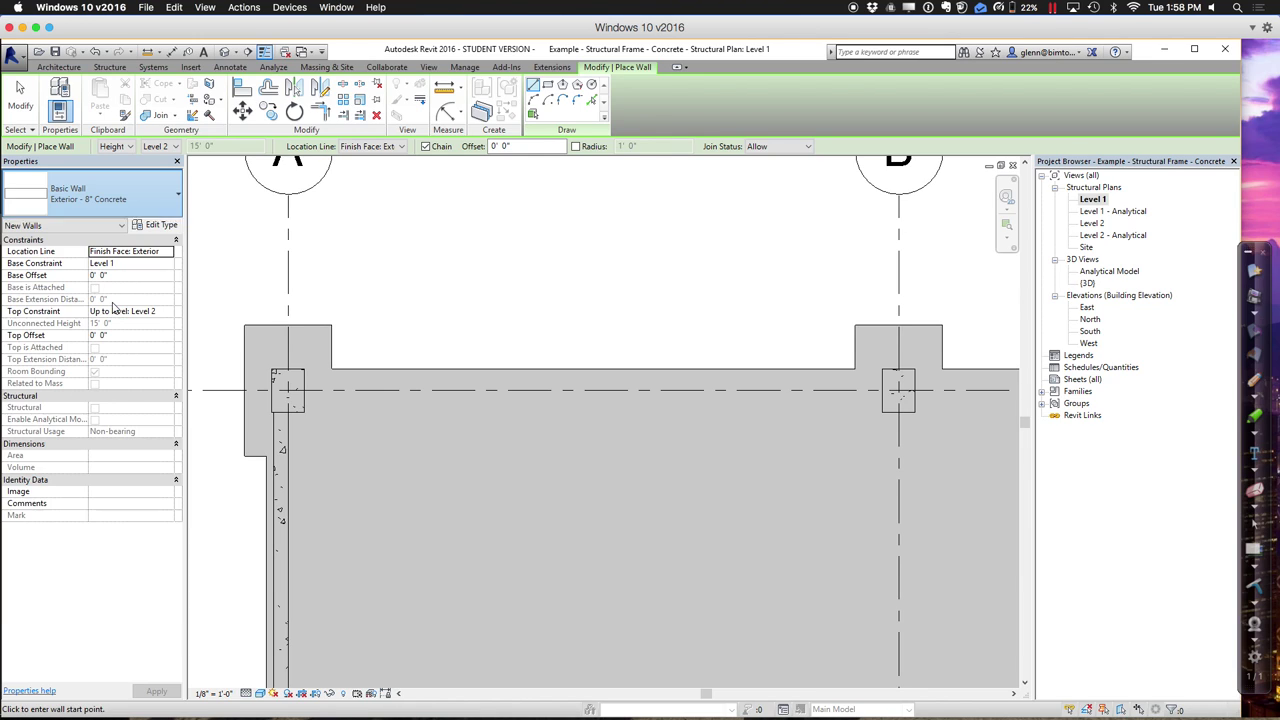
pyautogui.click(385, 146)
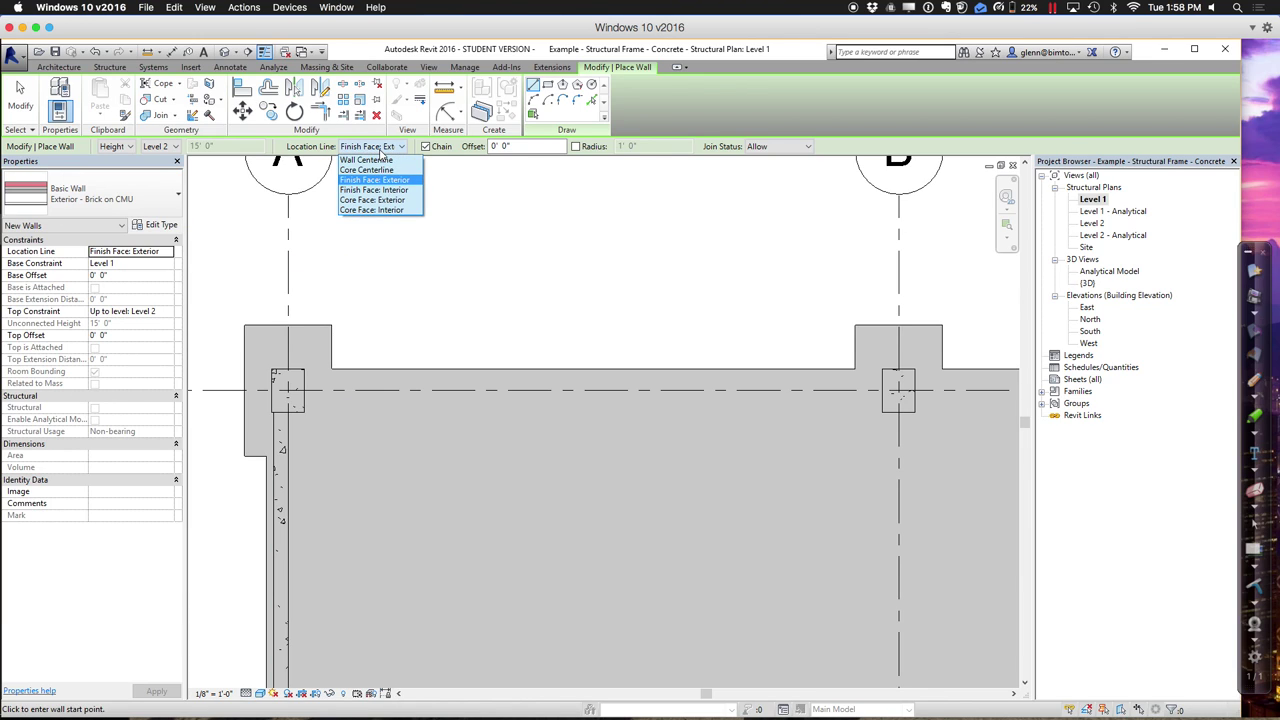
pyautogui.click(382, 202)
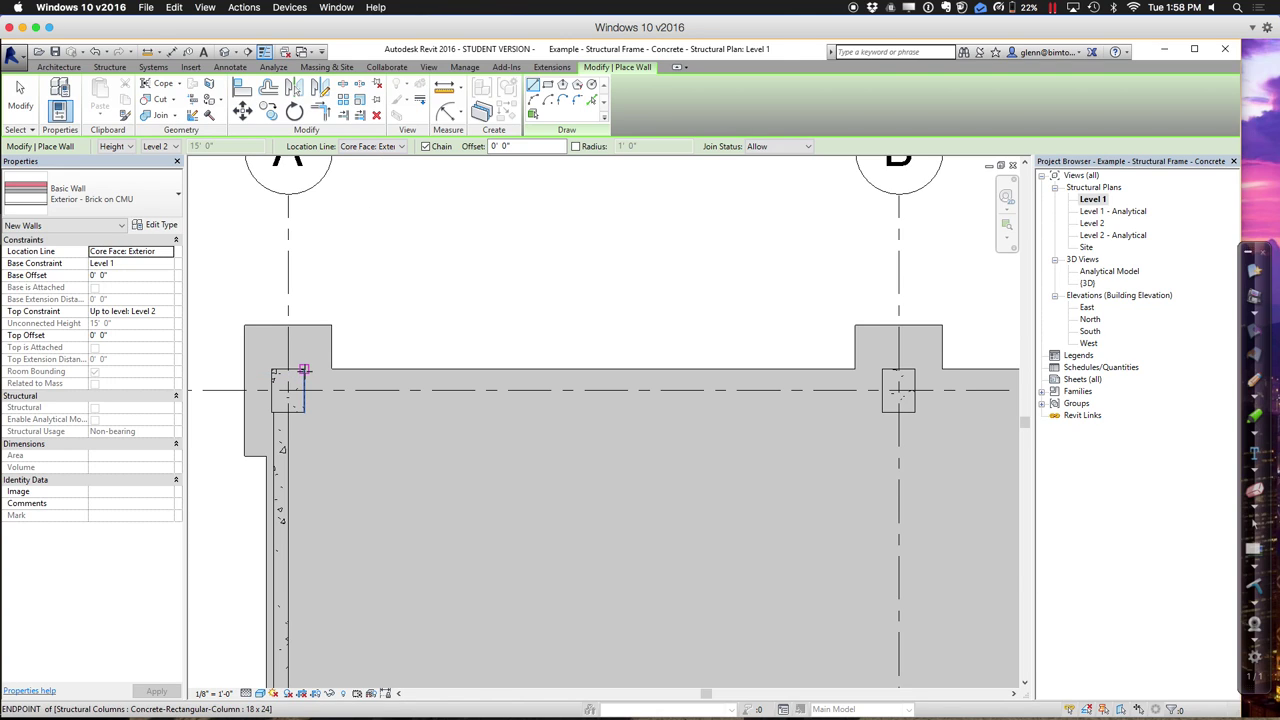
pyautogui.click(303, 370)
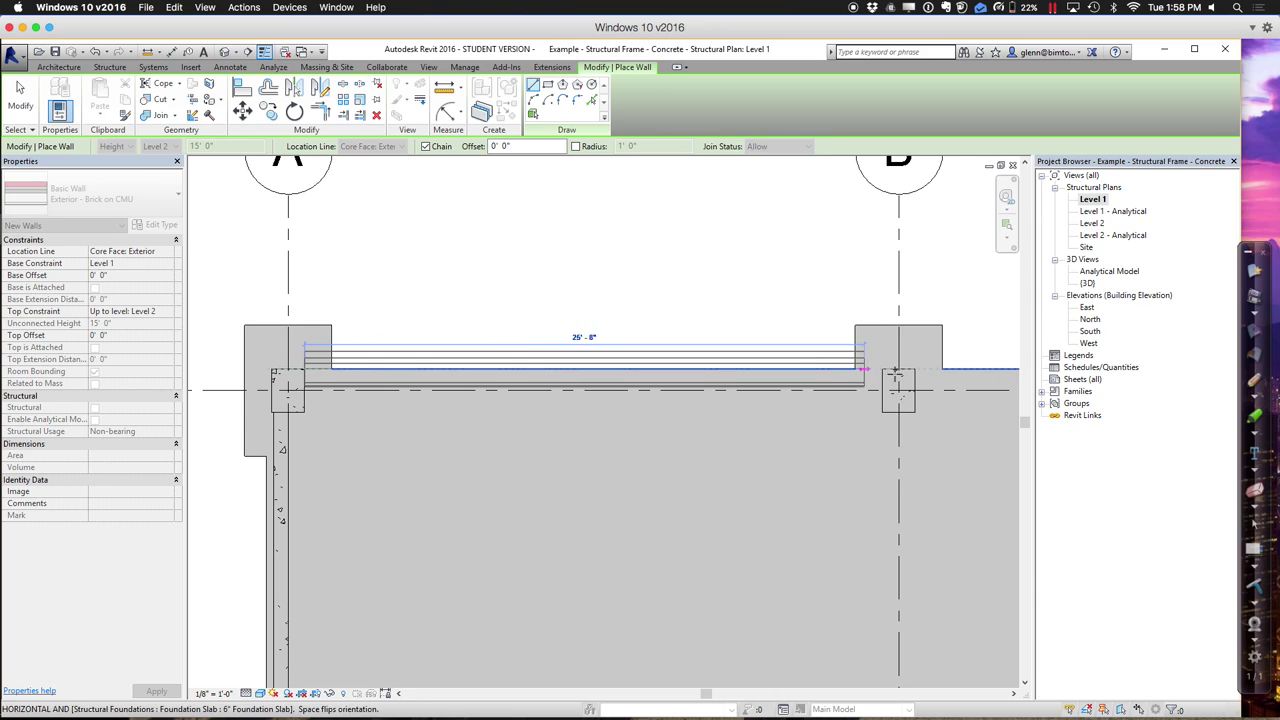
pyautogui.click(966, 370)
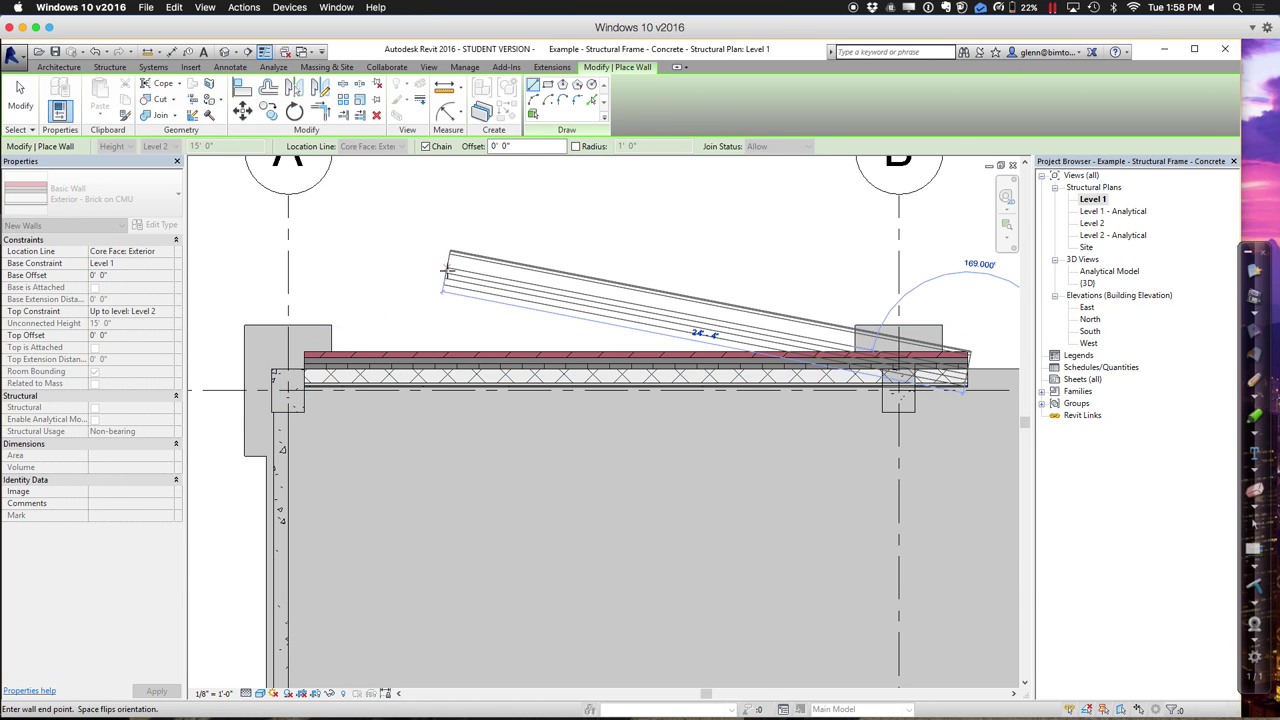
pyautogui.click(20, 95)
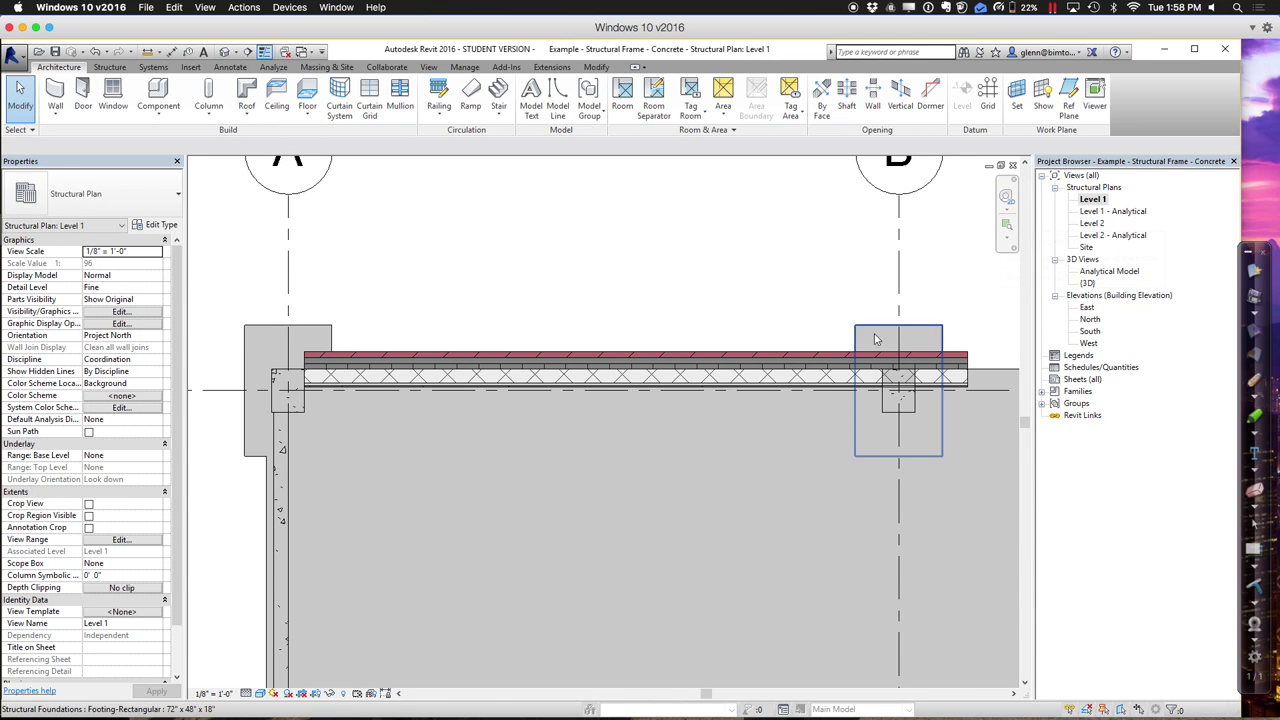
pyautogui.click(1006, 222)
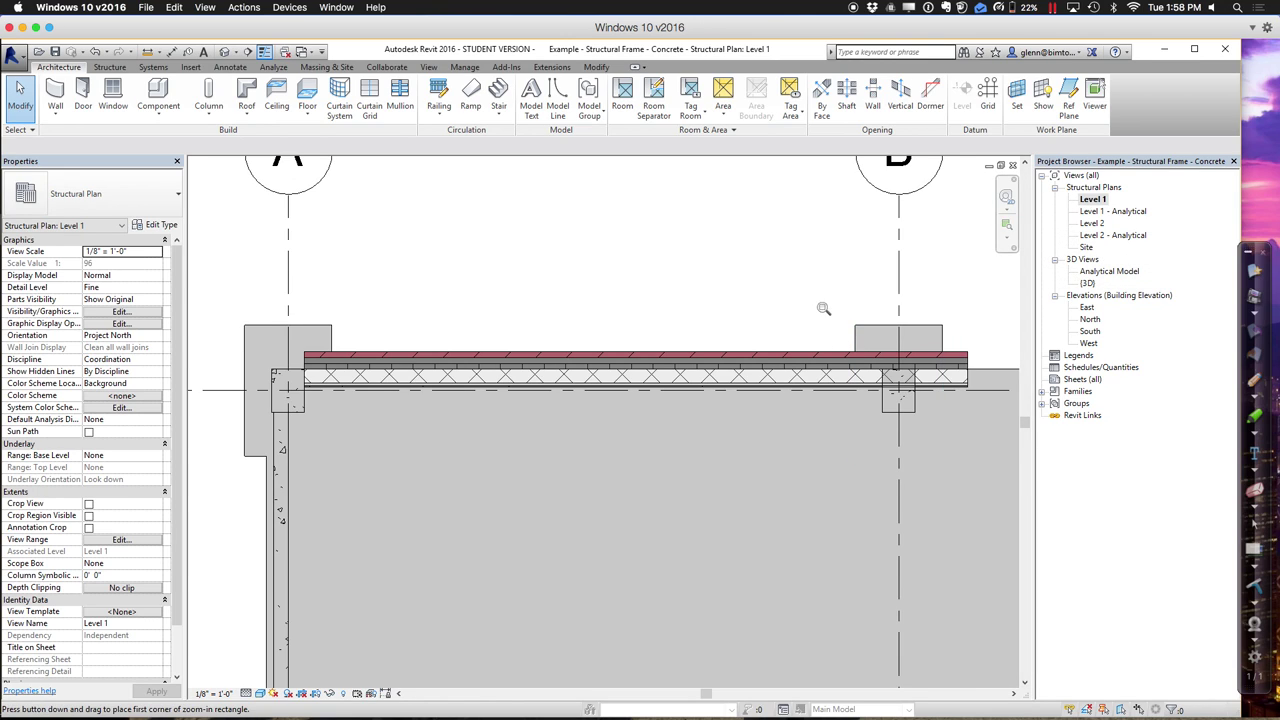
pyautogui.moveTo(823, 309); pyautogui.dragTo(948, 441)
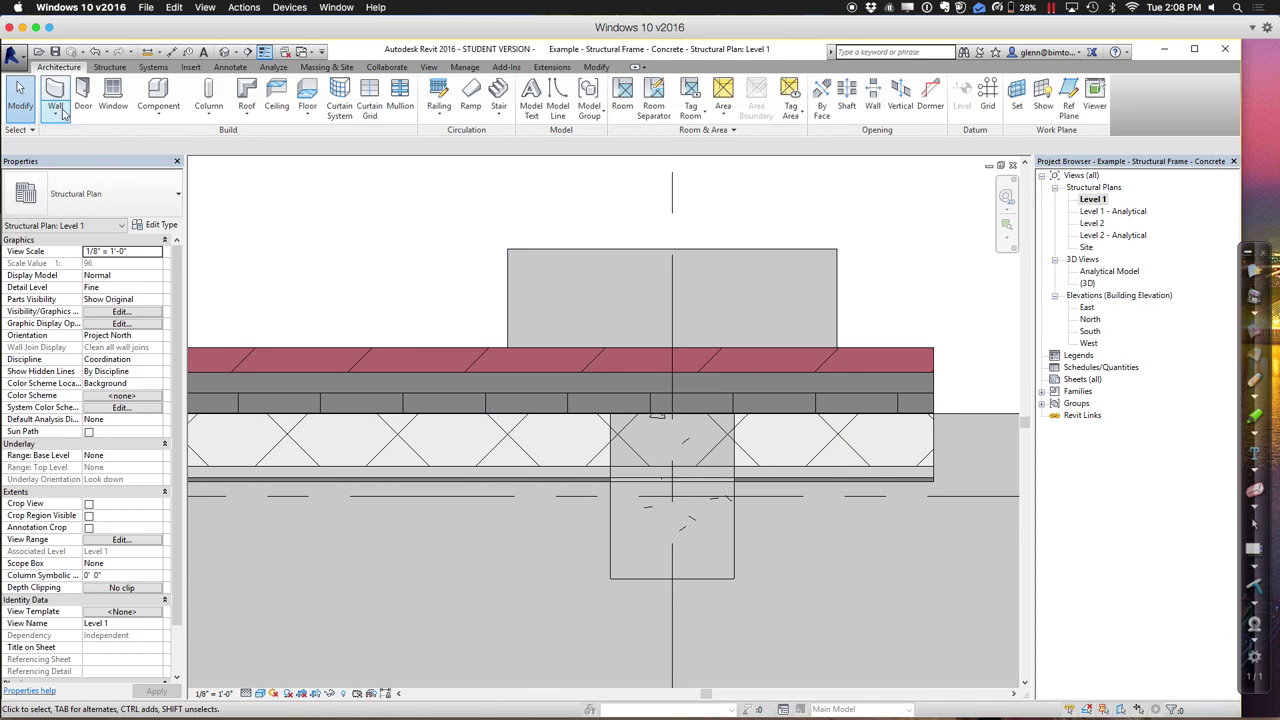
# Open the file Example - Structural Frame - Wood and show its Level 1 structural plan around grids A to C.
pyautogui.click(38, 52)
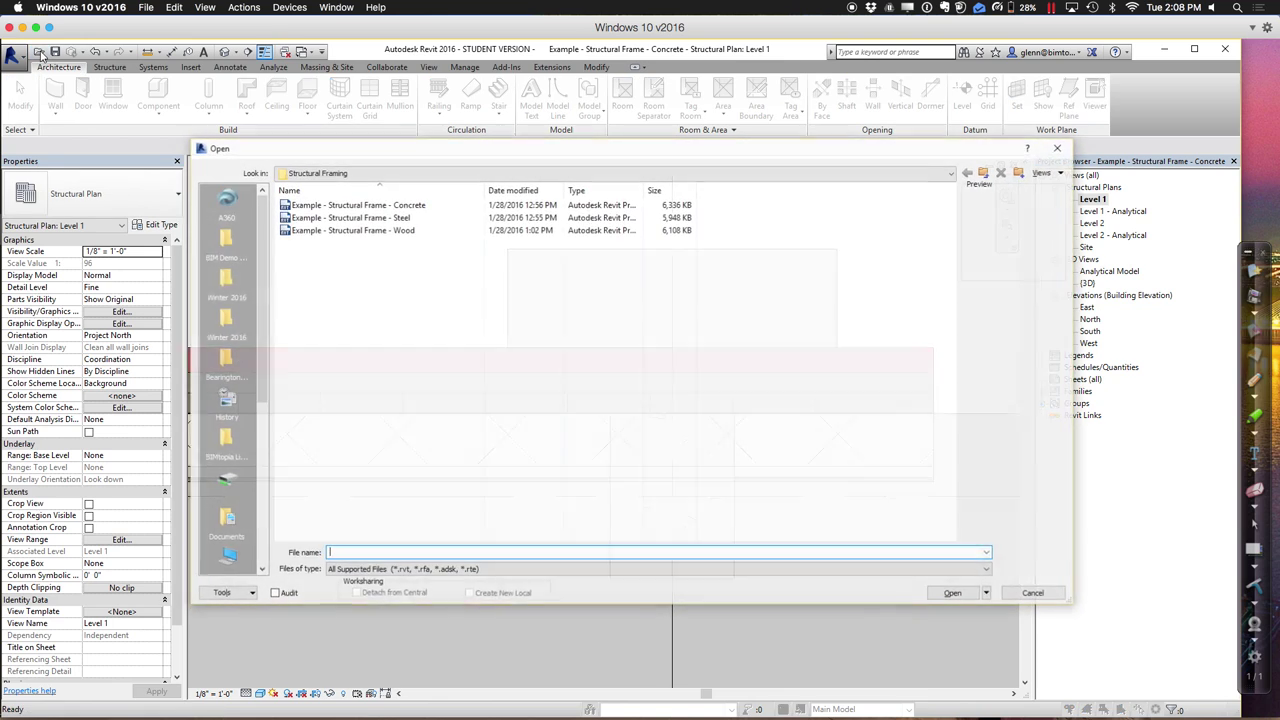
pyautogui.doubleClick(374, 231)
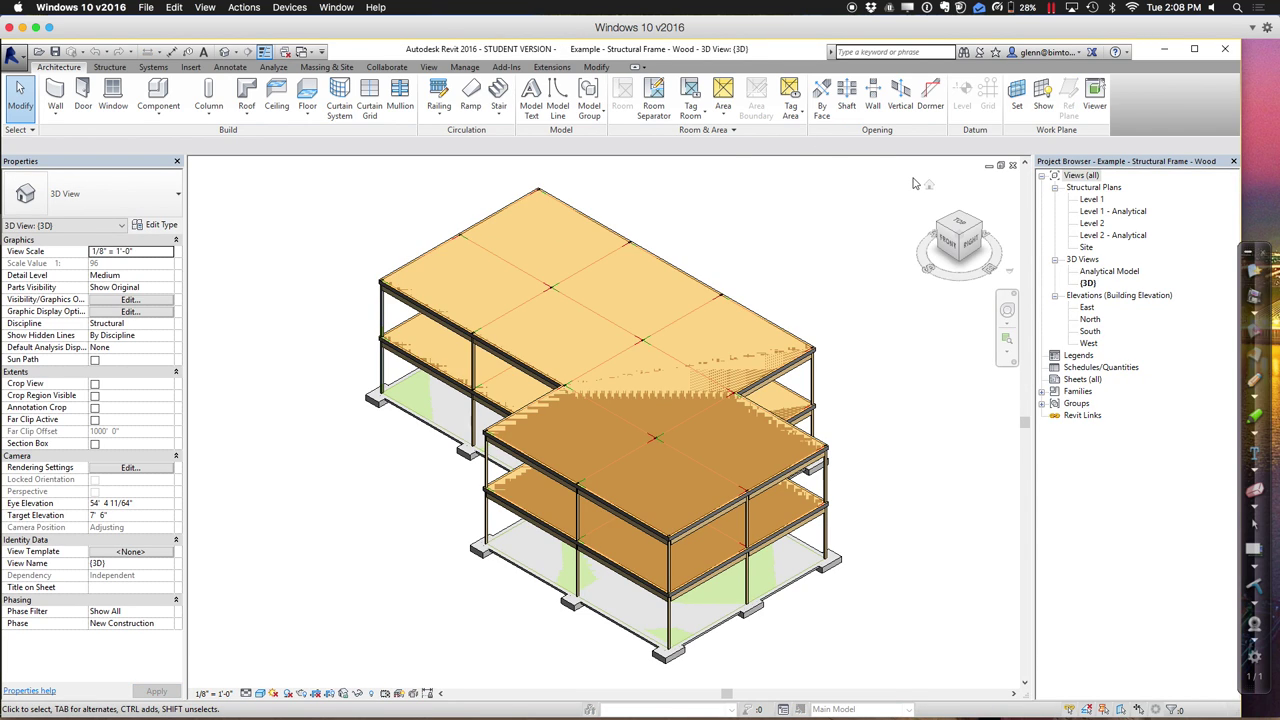
pyautogui.click(1091, 200)
pyautogui.doubleClick(1091, 200)
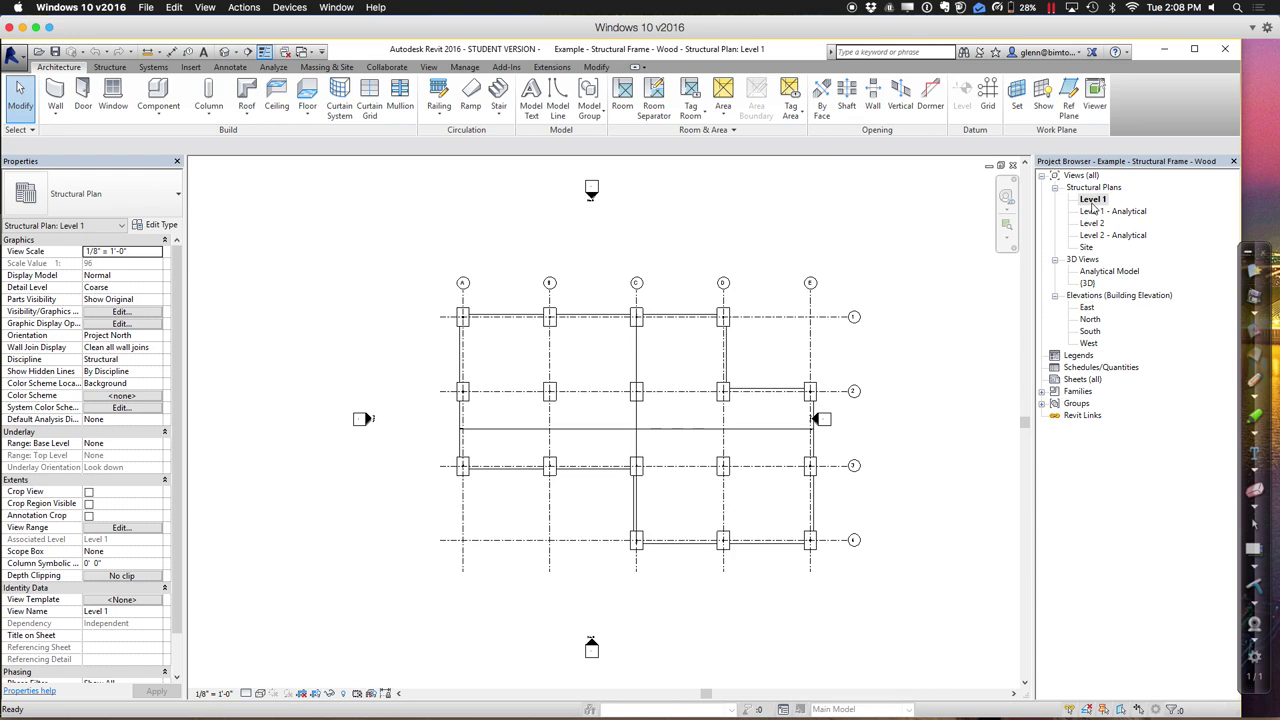
pyautogui.press('super+a')
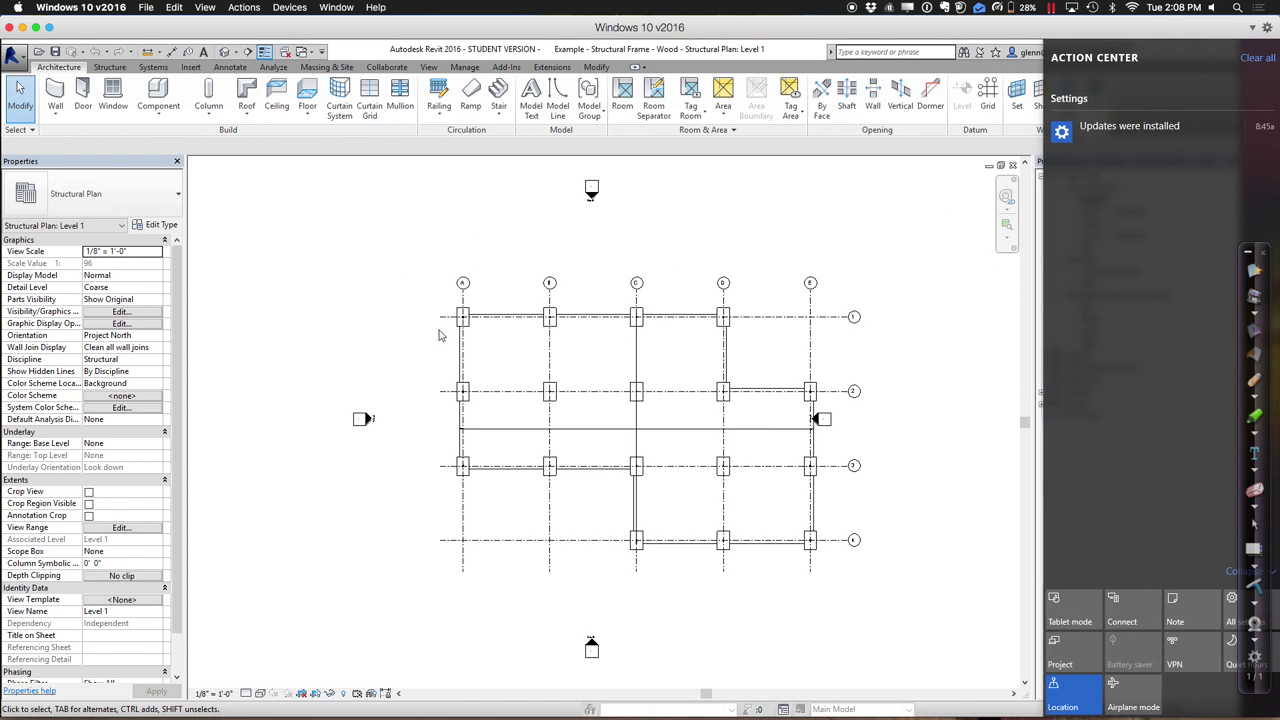
pyautogui.click(447, 302)
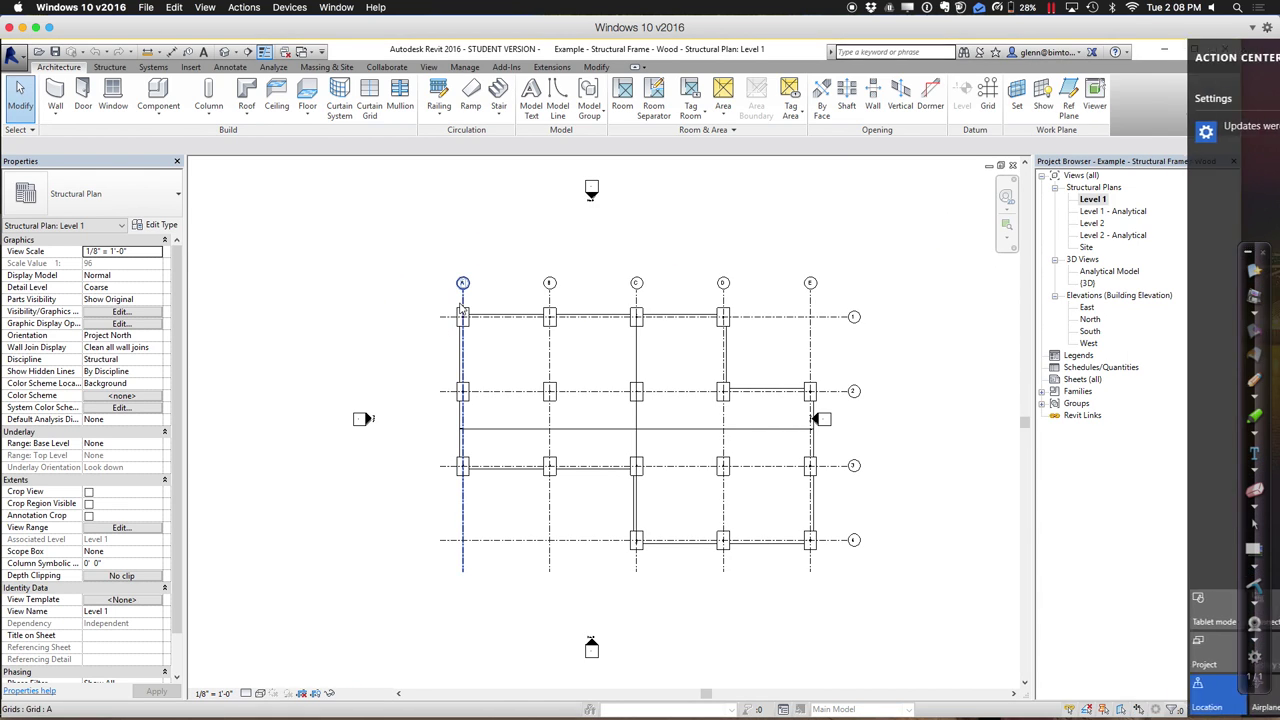
pyautogui.click(1007, 224)
pyautogui.moveTo(443, 289); pyautogui.dragTo(656, 401)
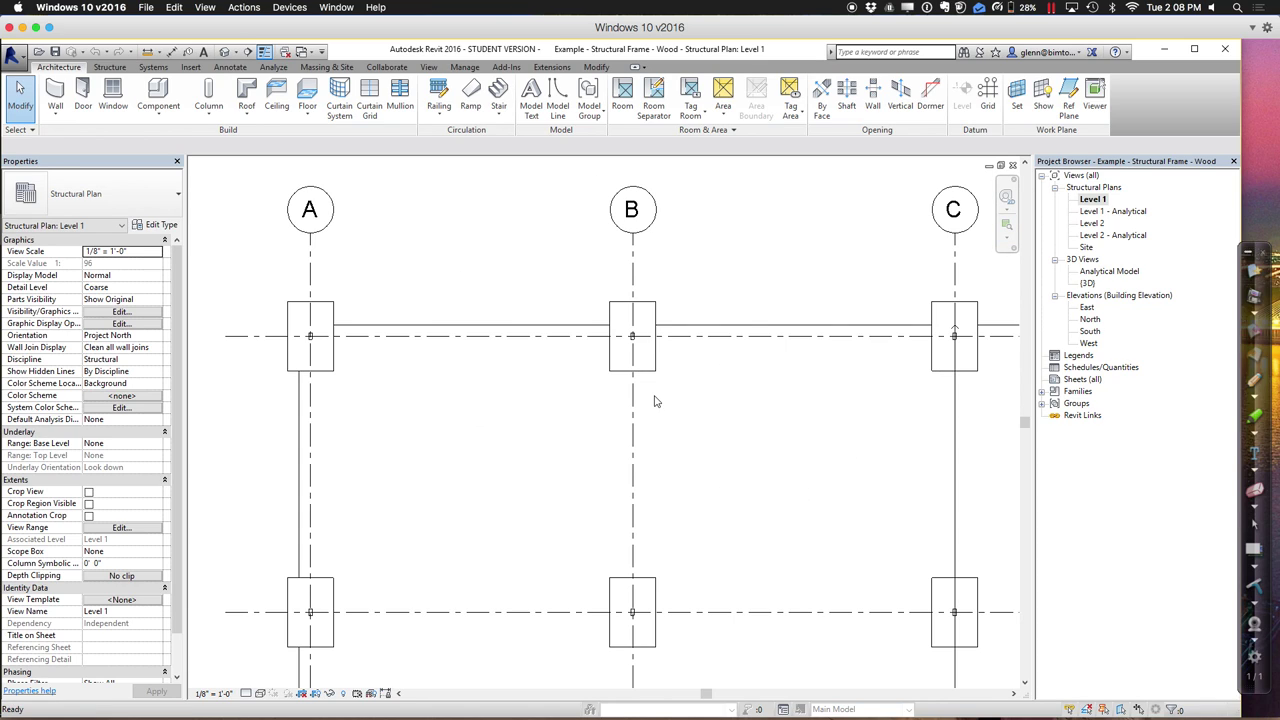
# Inspect the wood structural column at grid intersection A-1 in close-up to identify its type and properties.
pyautogui.click(1007, 224)
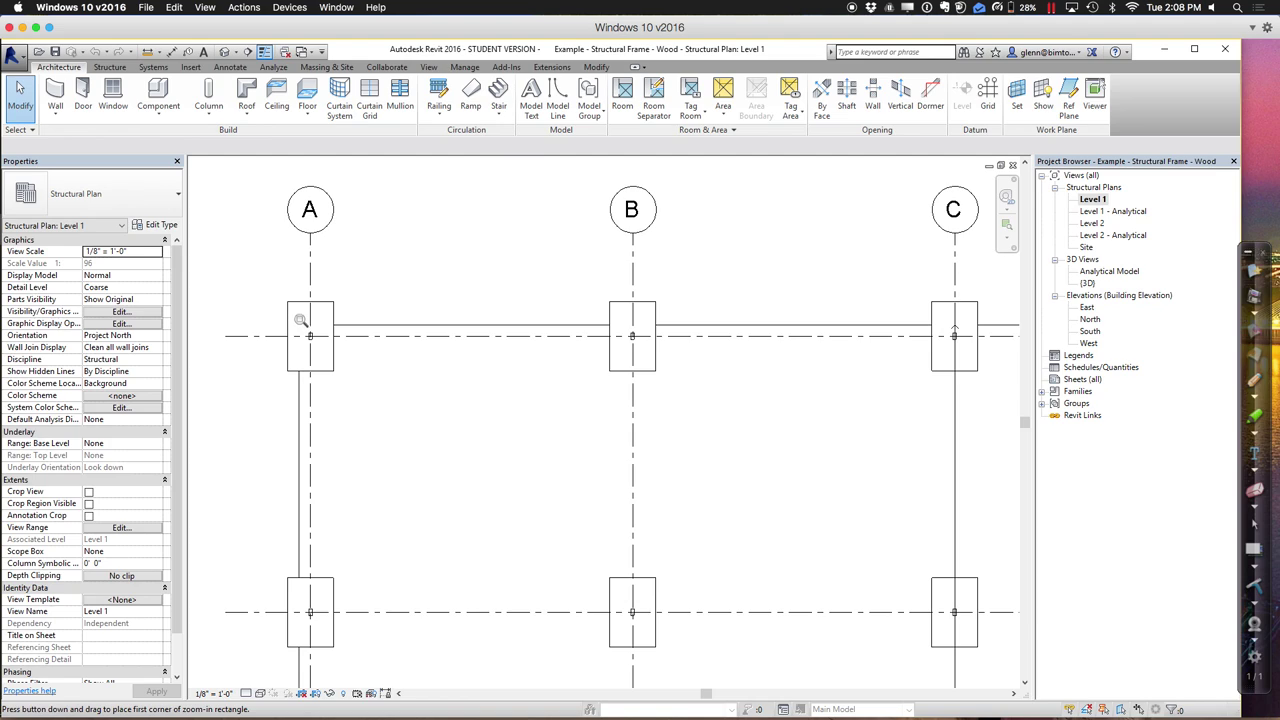
pyautogui.moveTo(289, 310); pyautogui.dragTo(395, 599)
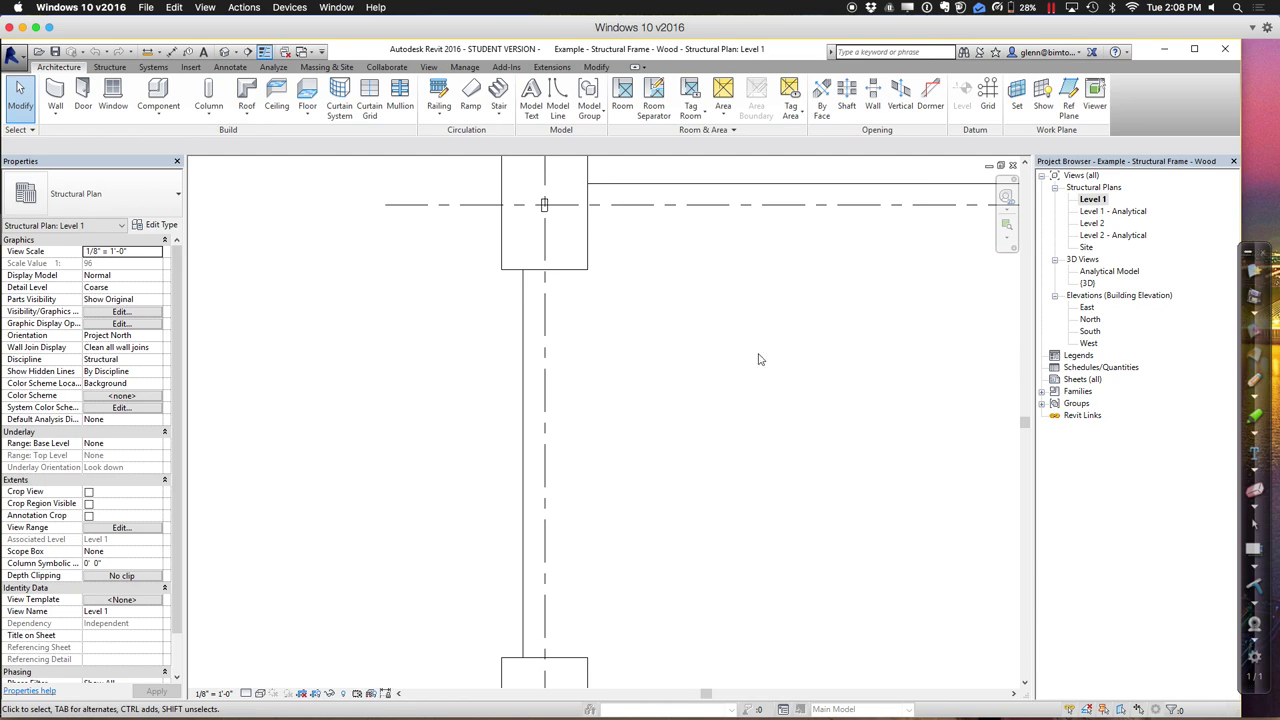
pyautogui.click(1007, 224)
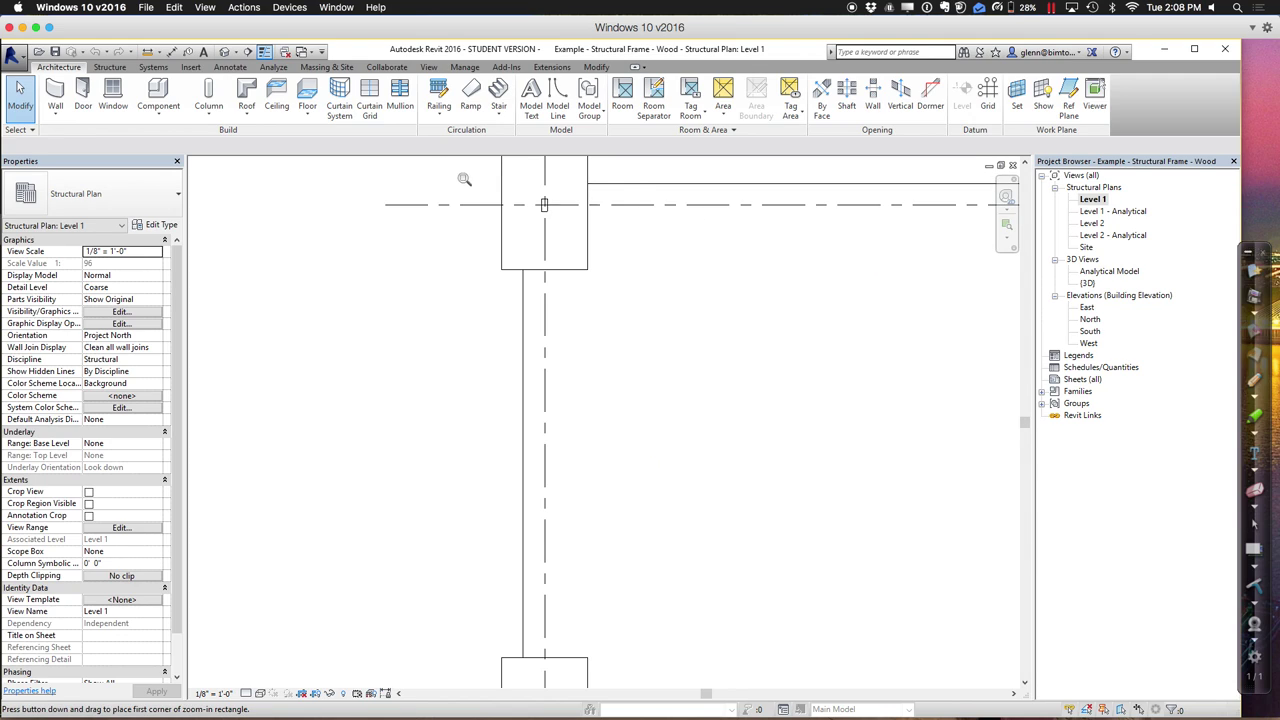
pyautogui.moveTo(472, 171); pyautogui.dragTo(697, 464)
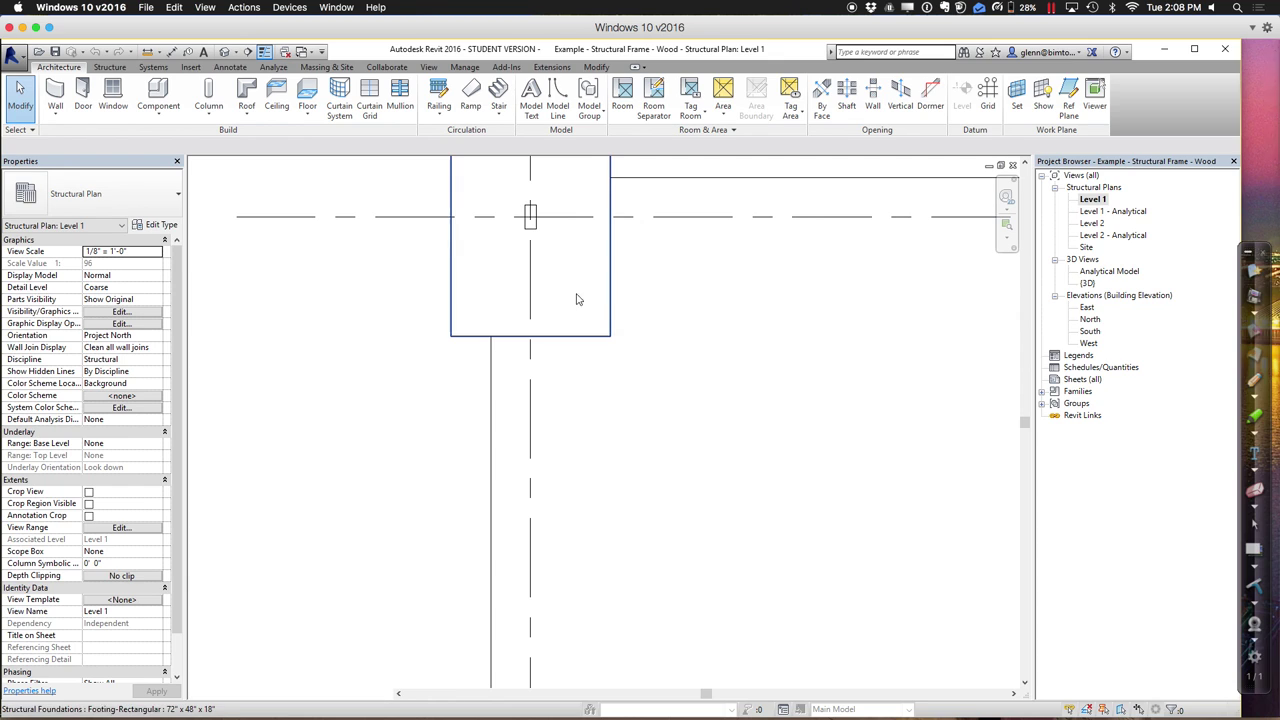
pyautogui.click(530, 220)
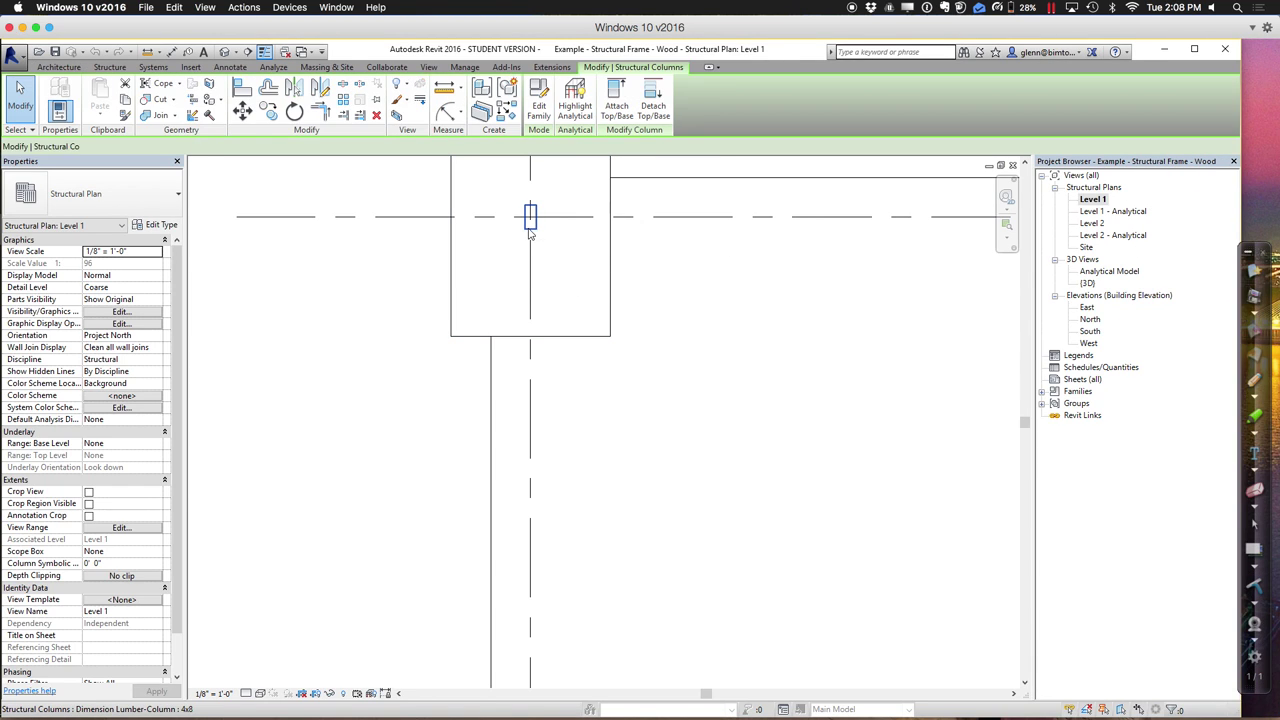
pyautogui.press('Escape')
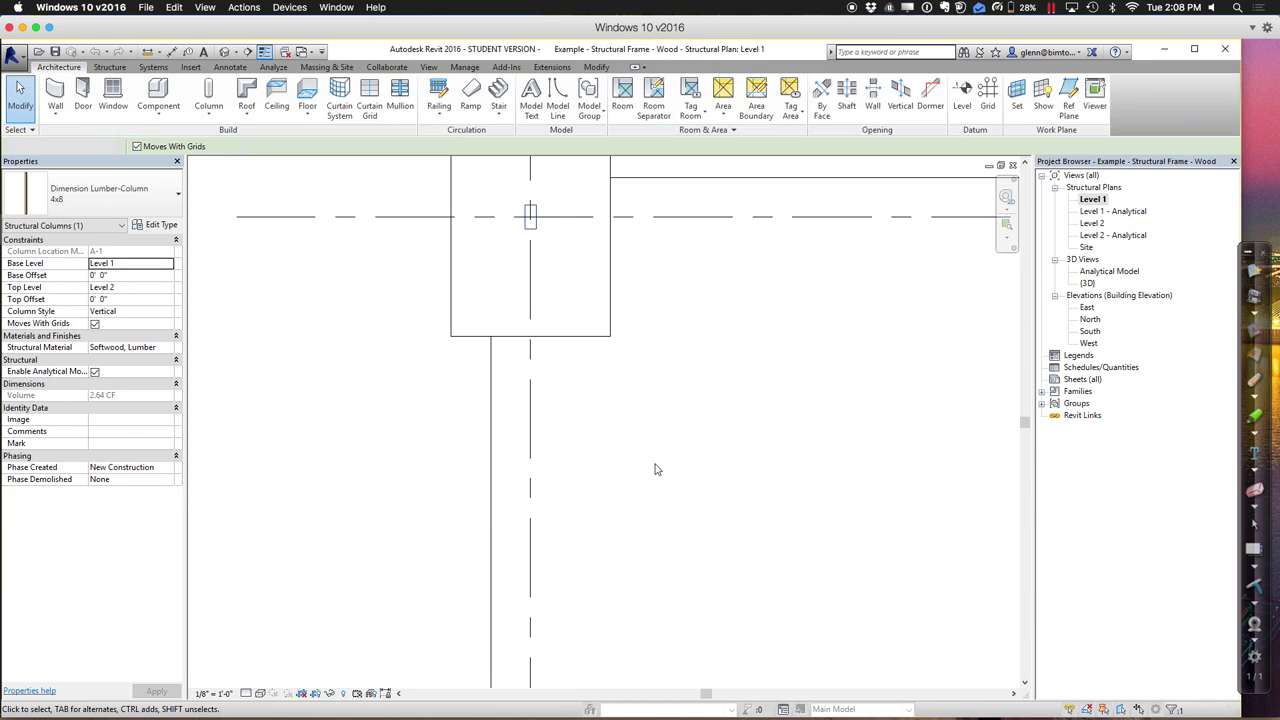
# Start an architectural wall from the Generic - 6" type and duplicate that type as 2x4 Stud Wall.
pyautogui.click(55, 115)
pyautogui.click(75, 135)
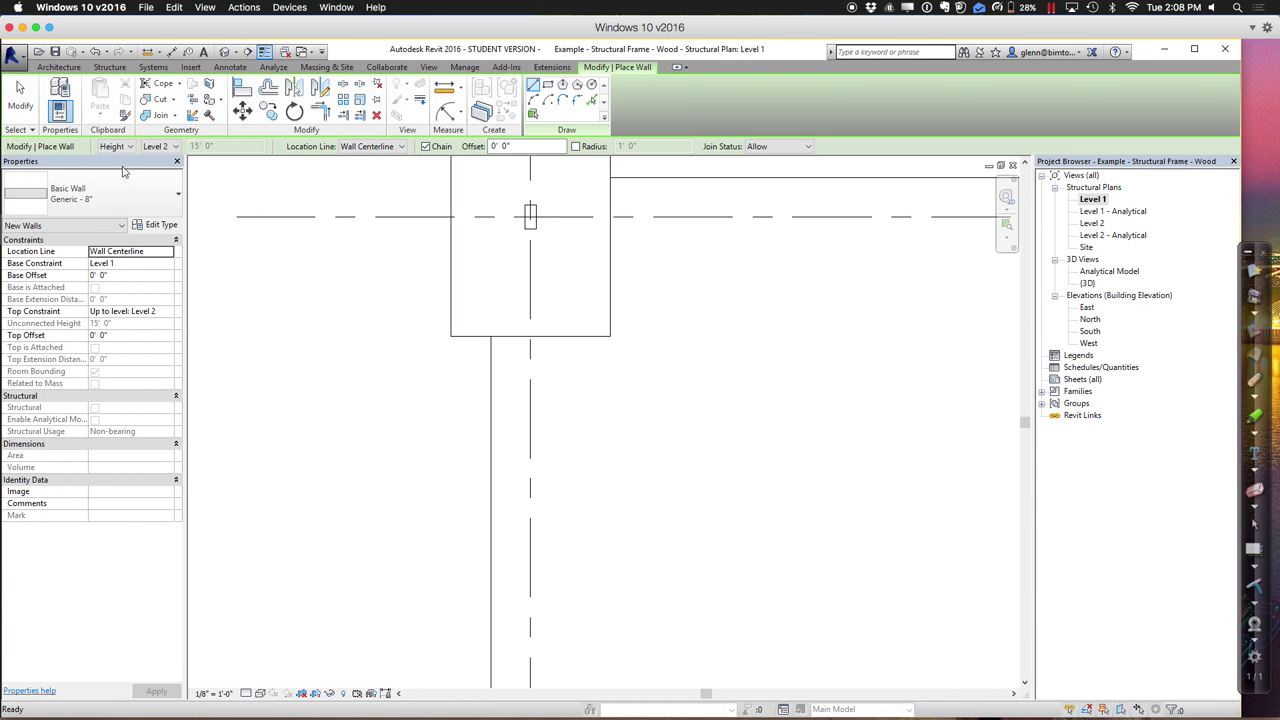
pyautogui.click(162, 196)
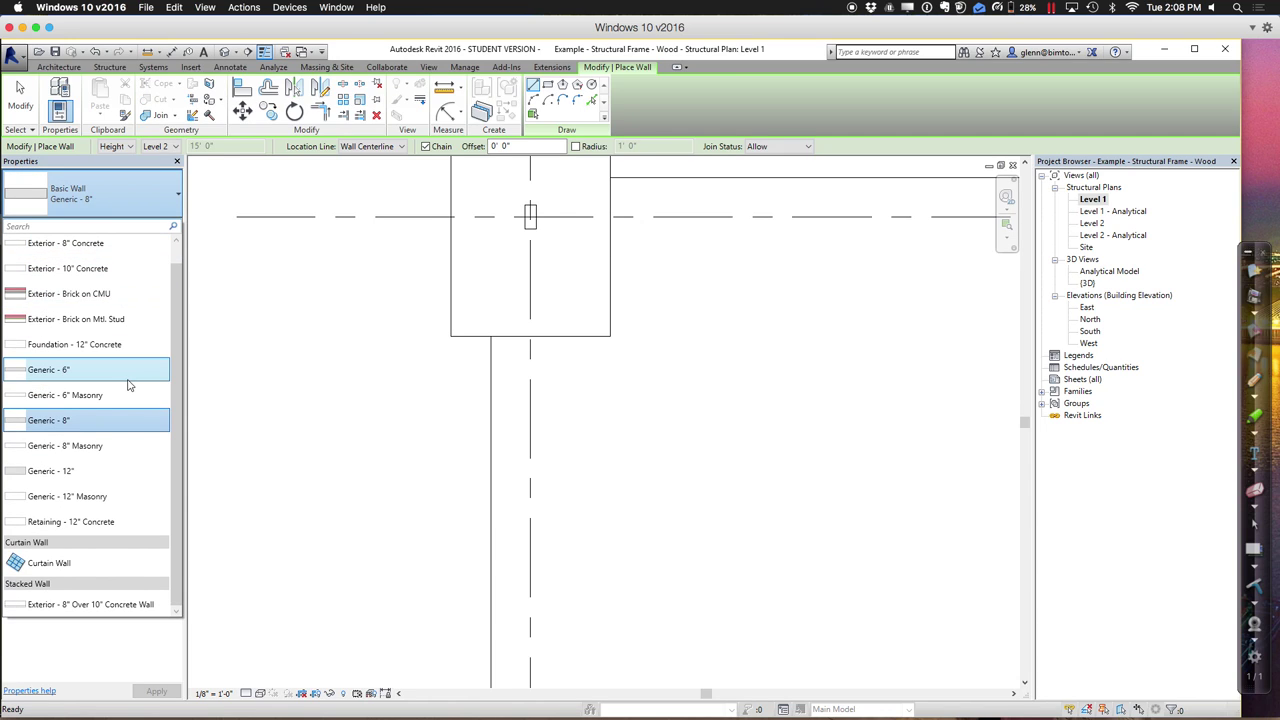
pyautogui.click(126, 380)
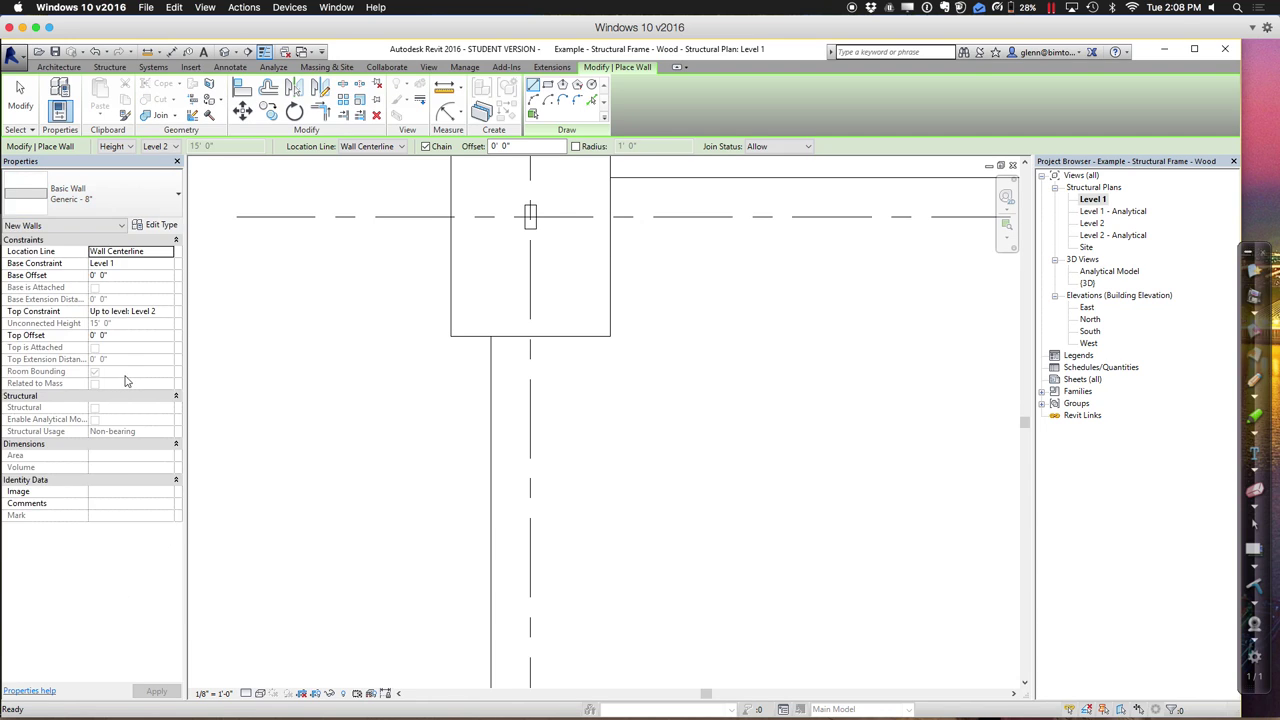
pyautogui.click(160, 226)
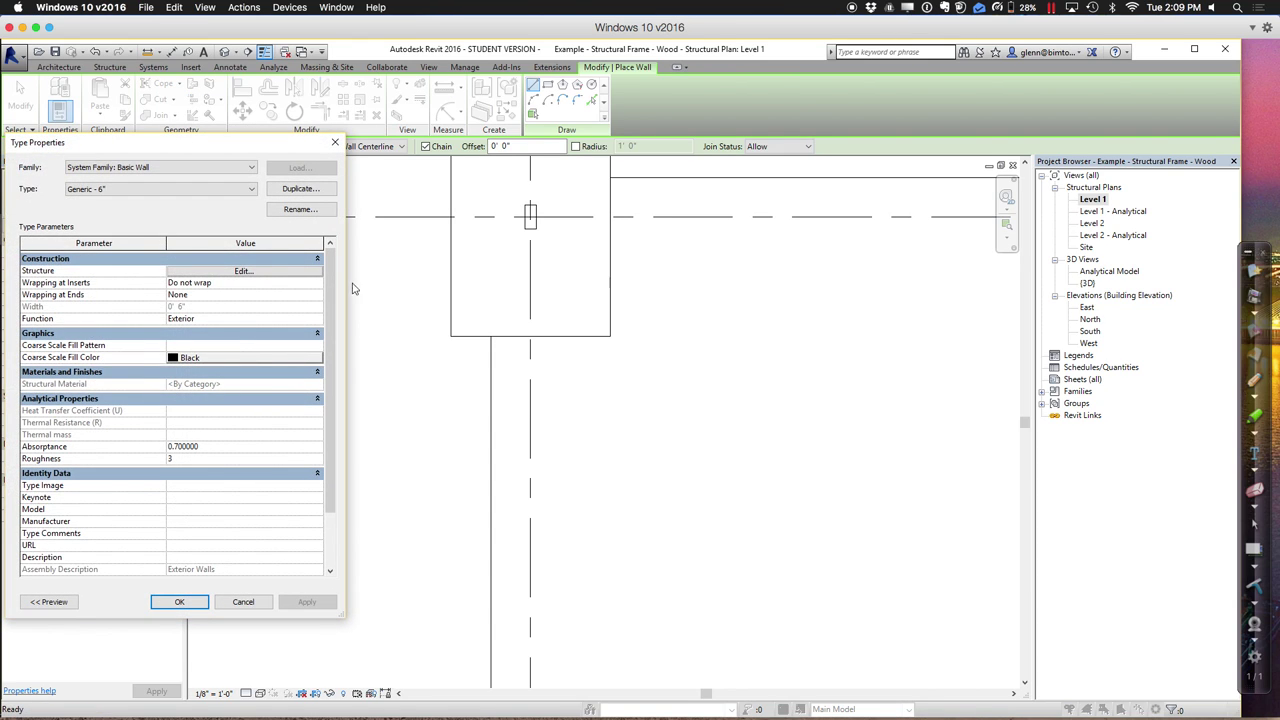
pyautogui.click(296, 190)
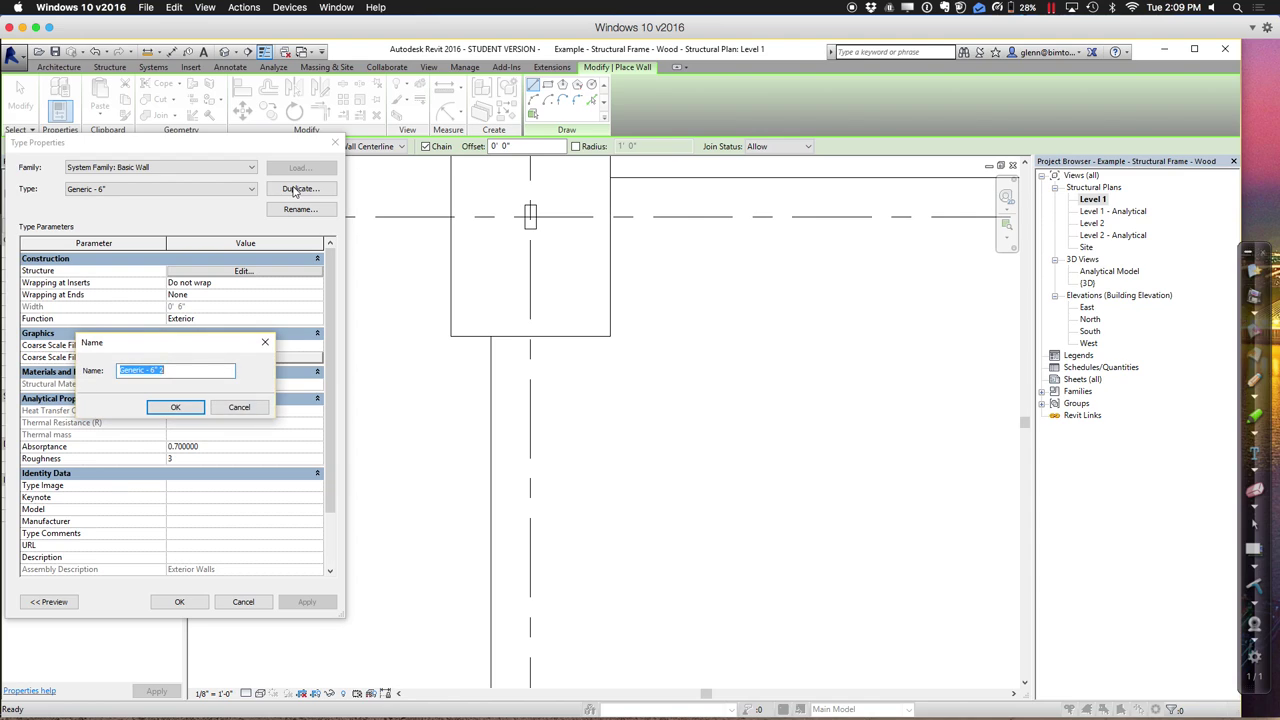
pyautogui.write('2x4')
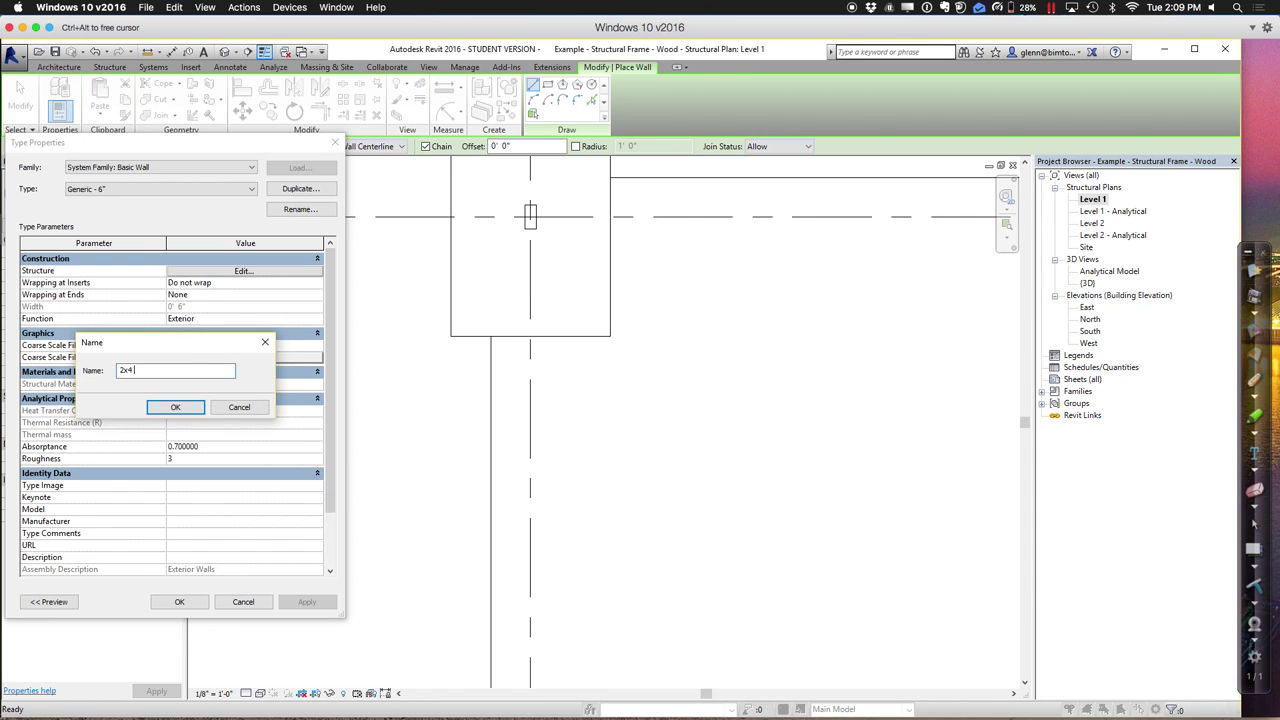
pyautogui.write(' Stude')
pyautogui.press('BackSpace')
pyautogui.write('Wall')
pyautogui.press('Return')
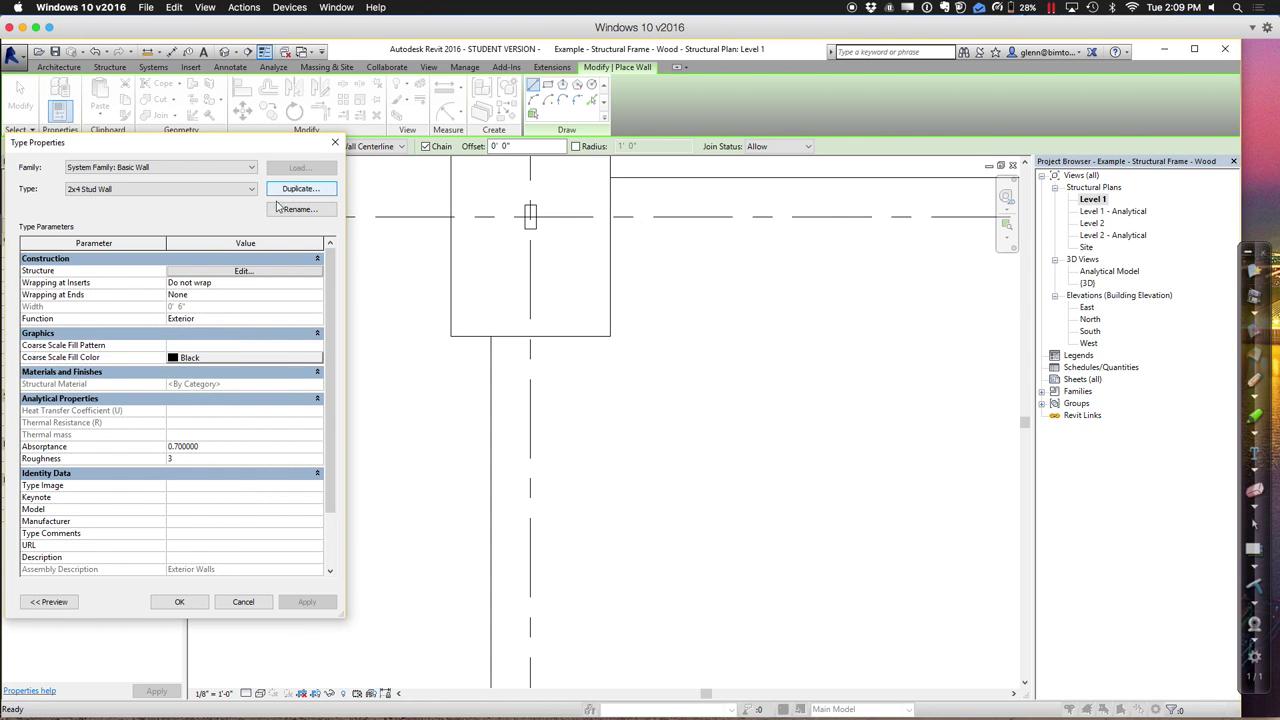
# Edit the 2x4 Stud Wall's structure and set its core structure layer to 3 1/2" thick.
pyautogui.click(268, 273)
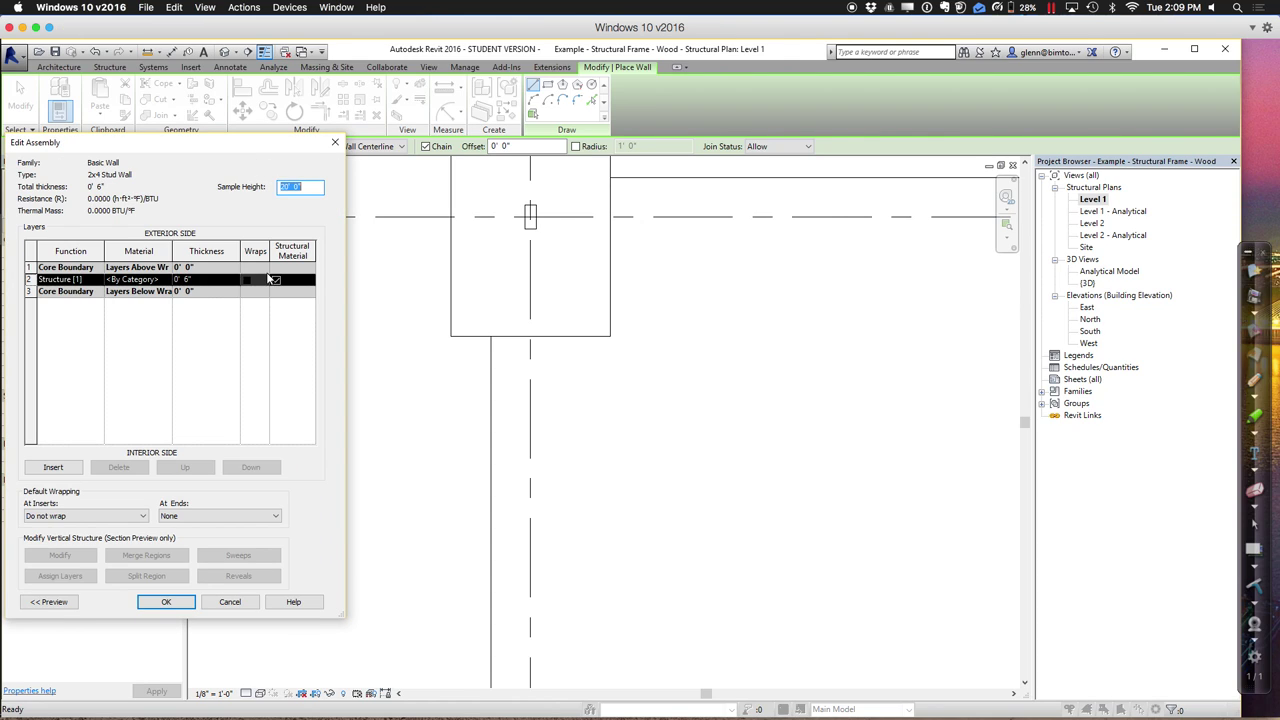
pyautogui.click(213, 281)
pyautogui.write('3.5"')
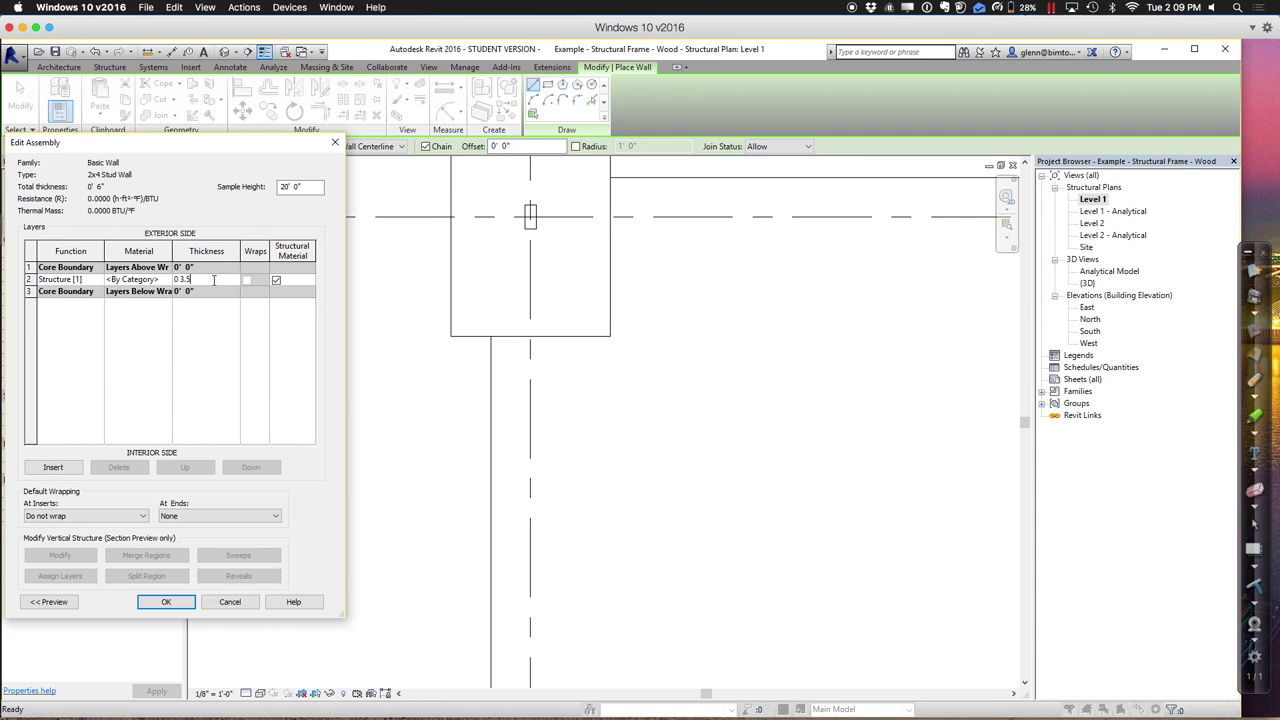
pyautogui.press('Tab')
# Insert a layer outside the exterior core boundary and assign it the material Plywood, Sheathing.
pyautogui.click(33, 279)
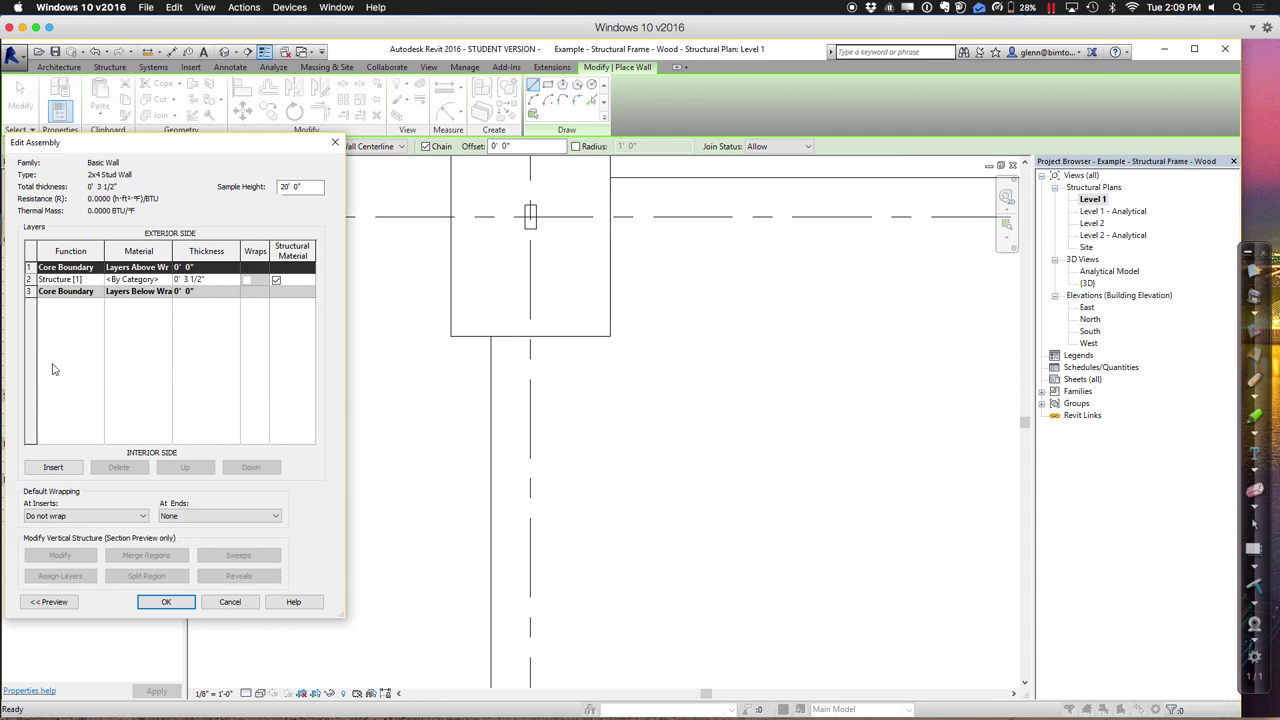
pyautogui.click(57, 467)
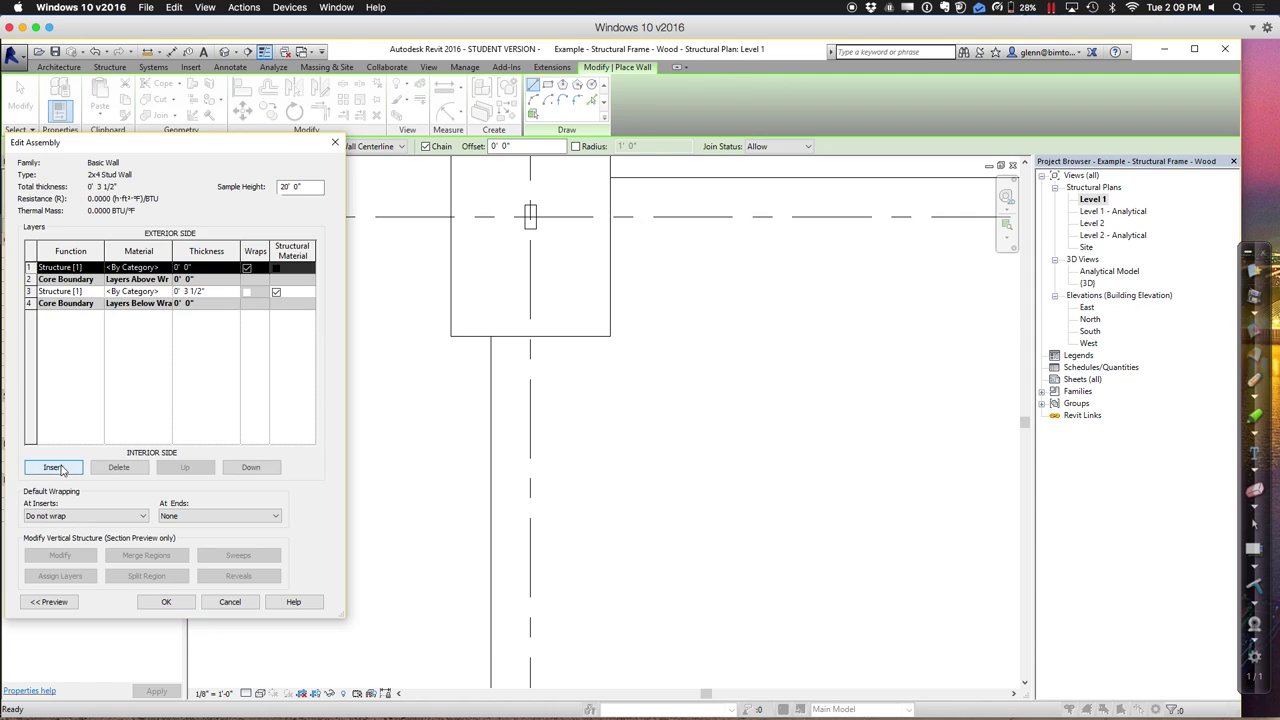
pyautogui.click(163, 267)
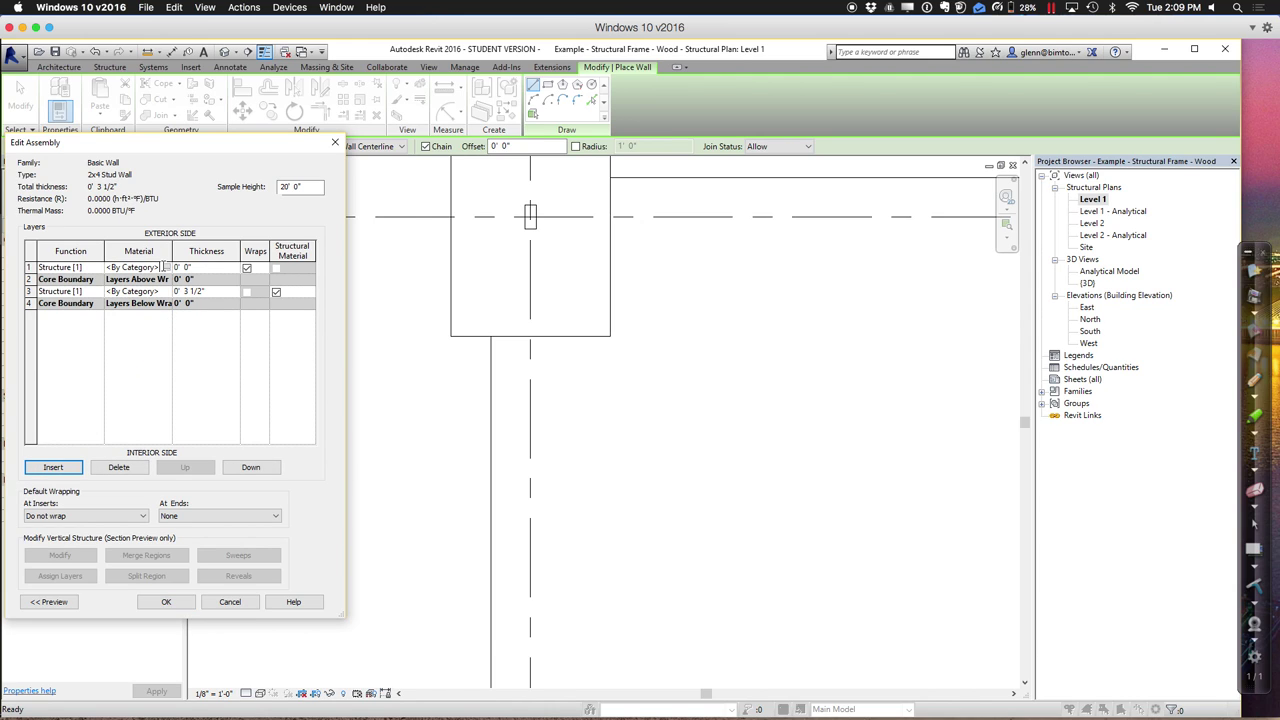
pyautogui.click(165, 267)
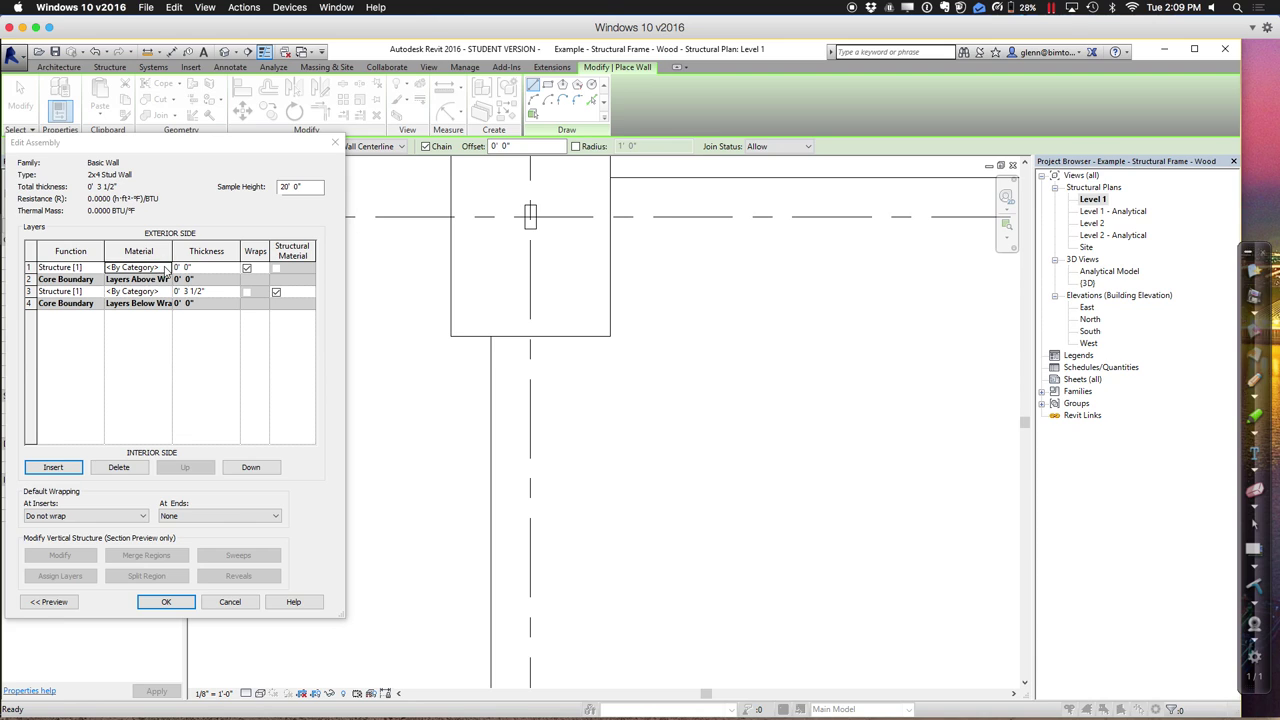
pyautogui.write('plywood')
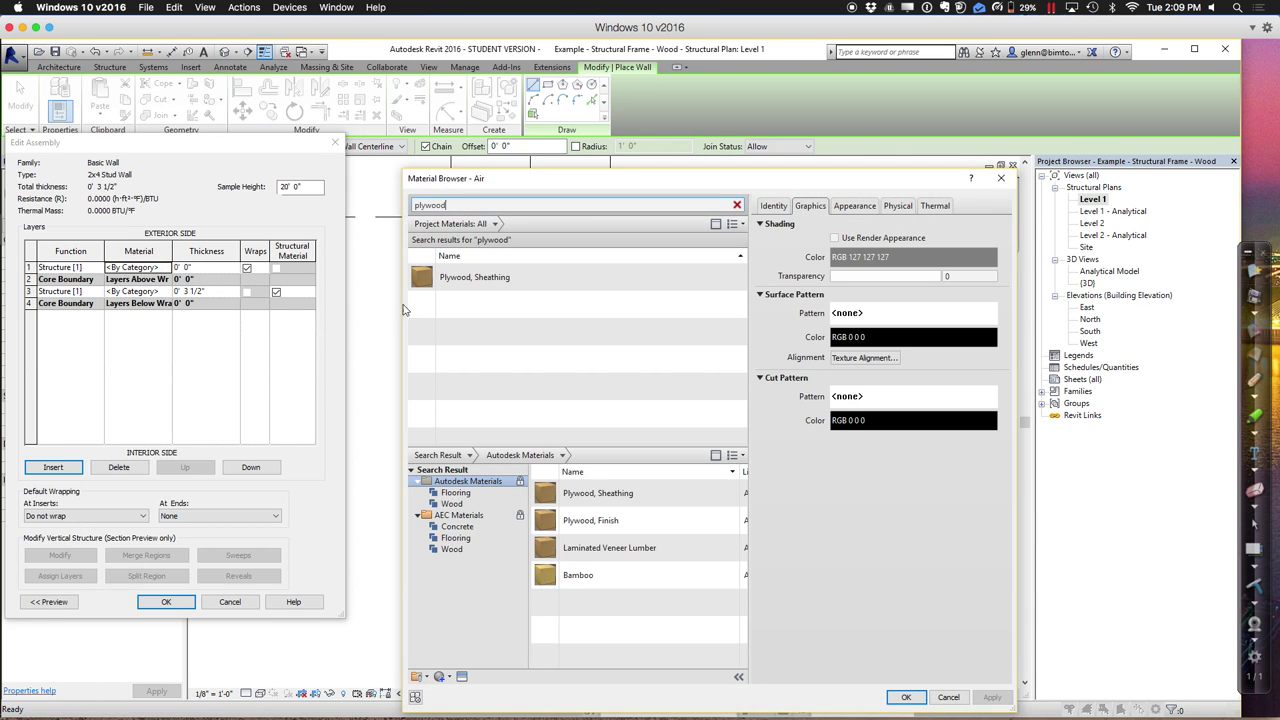
pyautogui.click(458, 284)
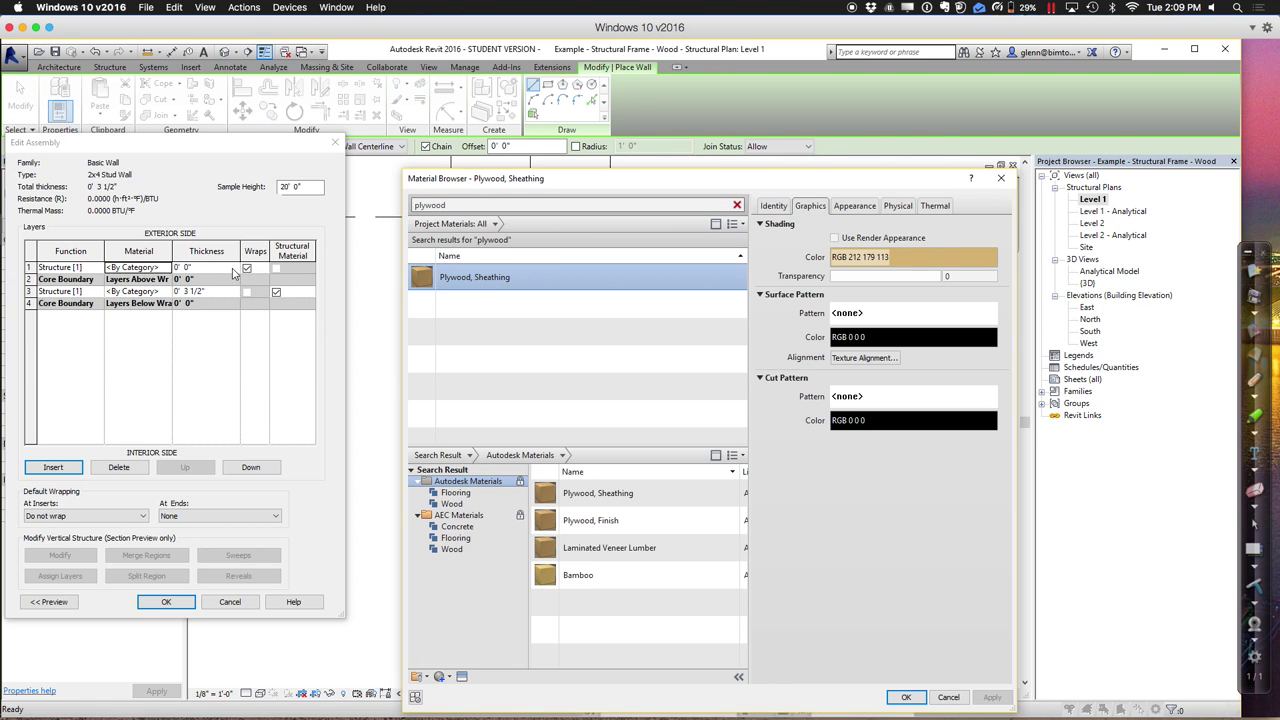
pyautogui.click(890, 692)
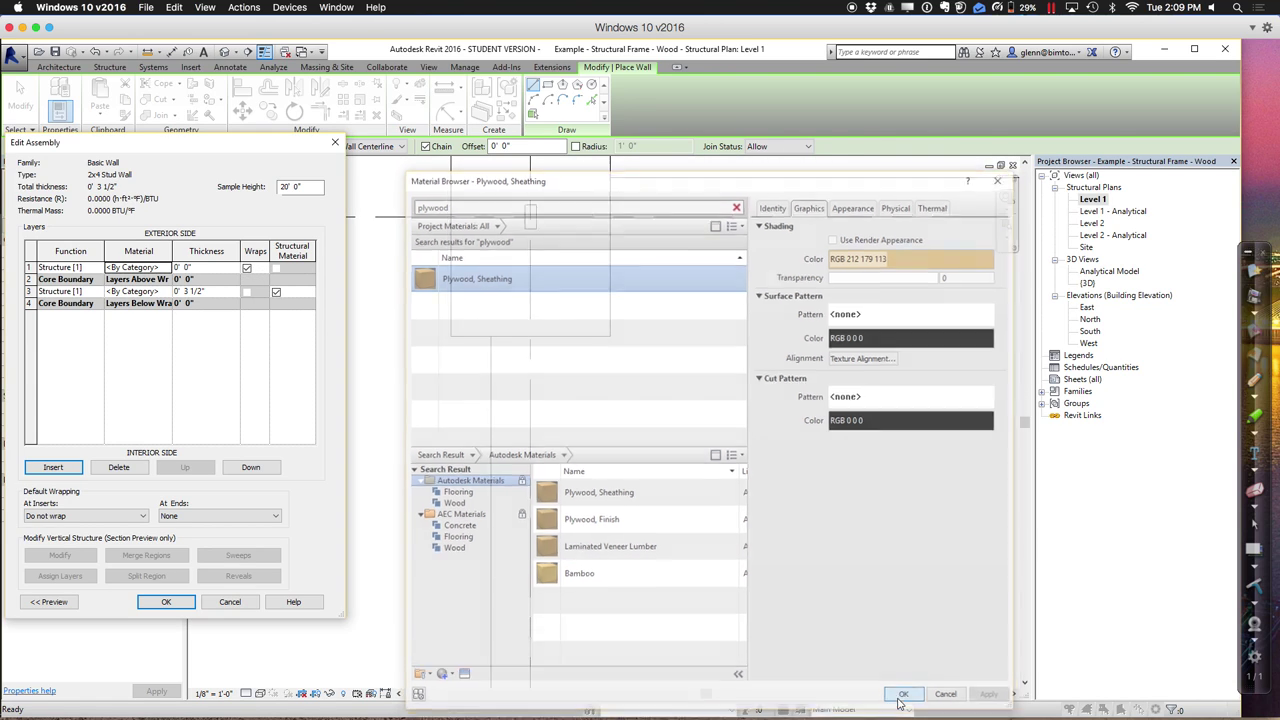
# Set the plywood layer's thickness to 1/2" and its function to Substrate [2].
pyautogui.click(212, 268)
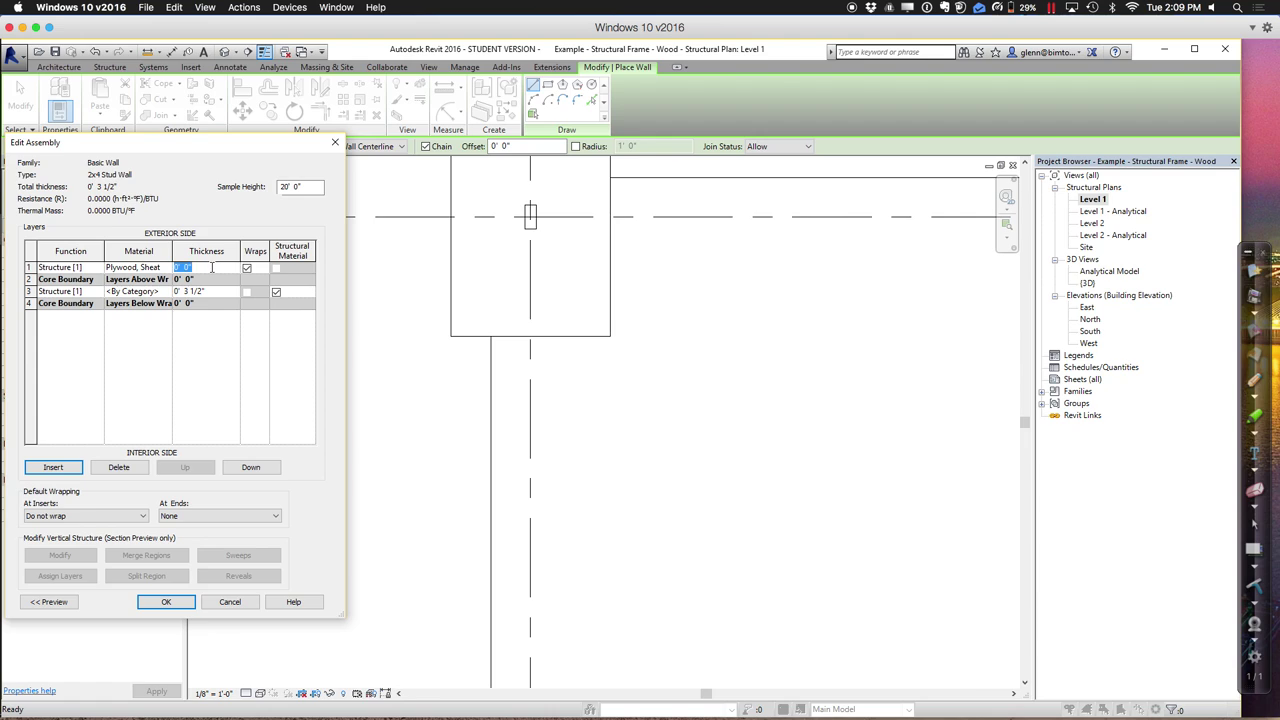
pyautogui.write('0.05')
pyautogui.press('BackSpace')
pyautogui.press('BackSpace')
pyautogui.press('BackSpace')
pyautogui.write('.04')
pyautogui.click(215, 327)
pyautogui.click(110, 278)
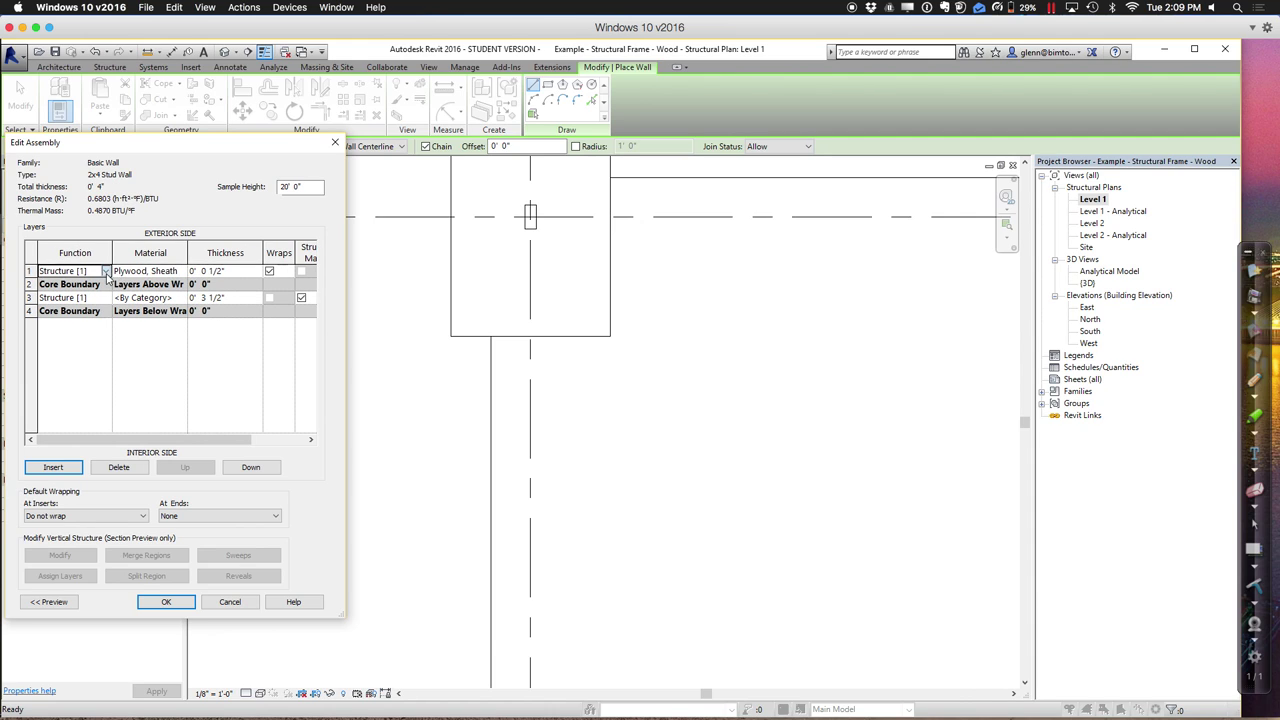
pyautogui.click(105, 272)
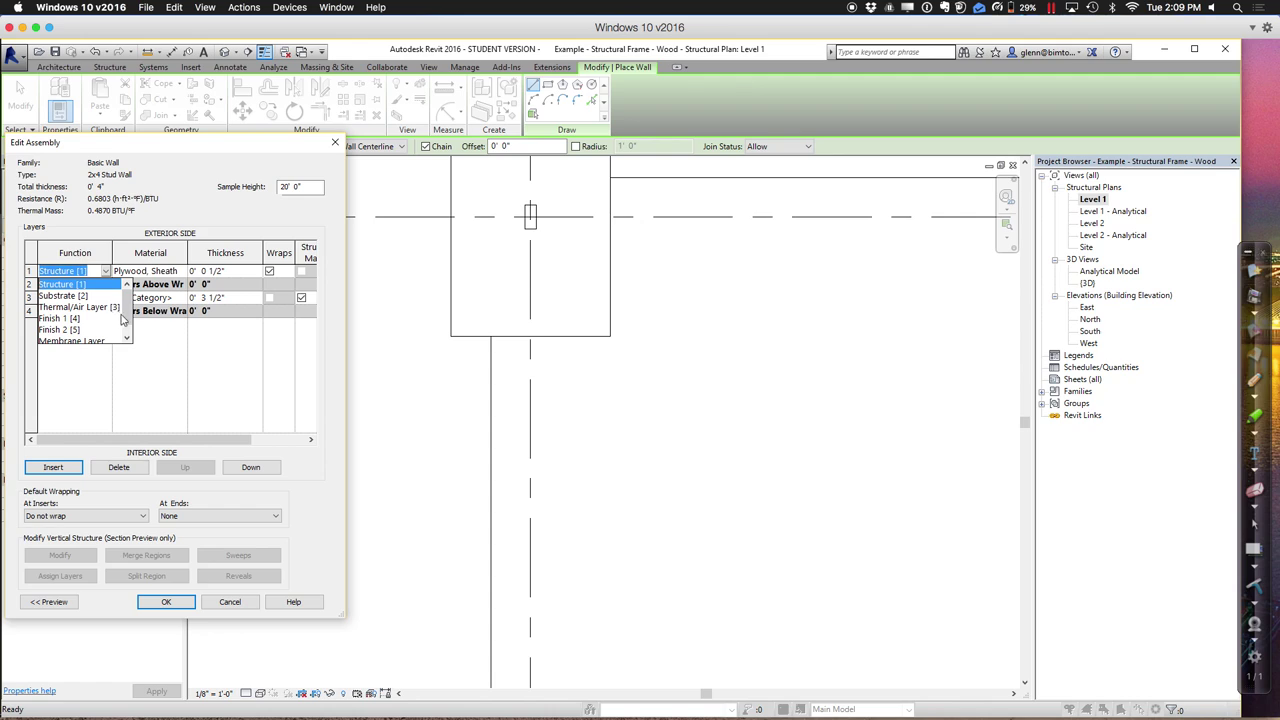
pyautogui.click(127, 339)
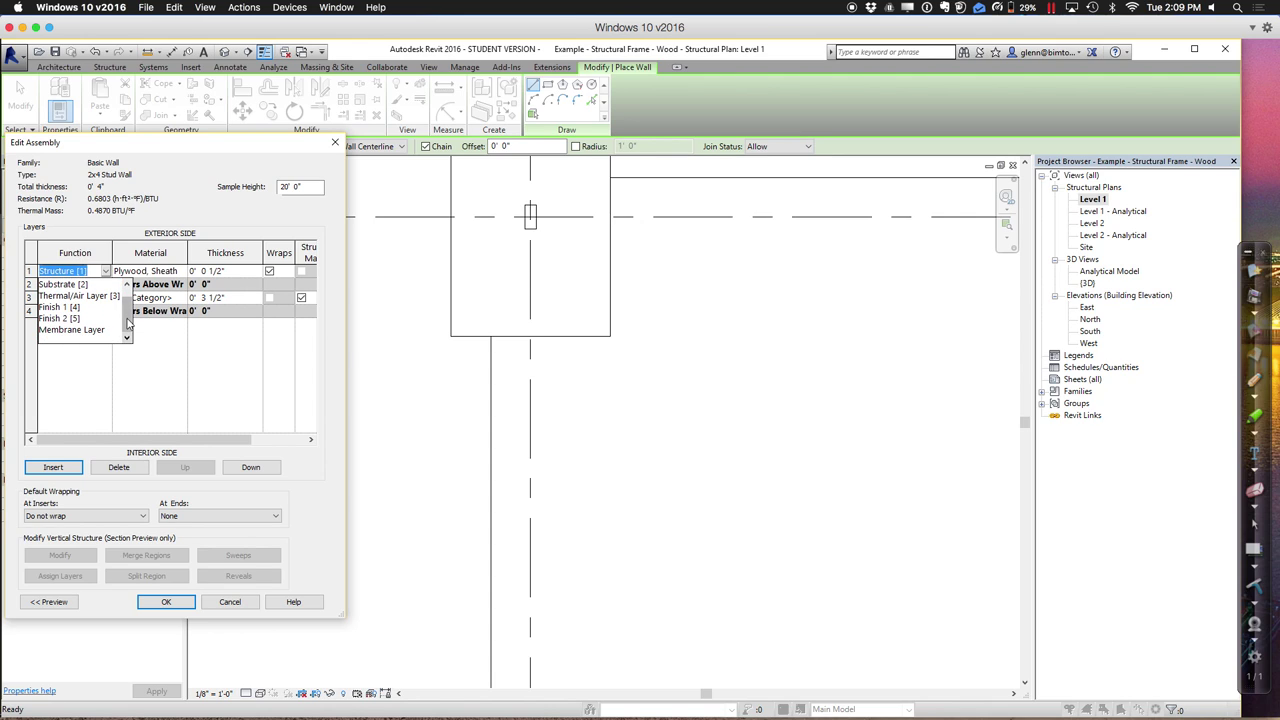
pyautogui.scroll(1, 130, 303)
pyautogui.click(90, 297)
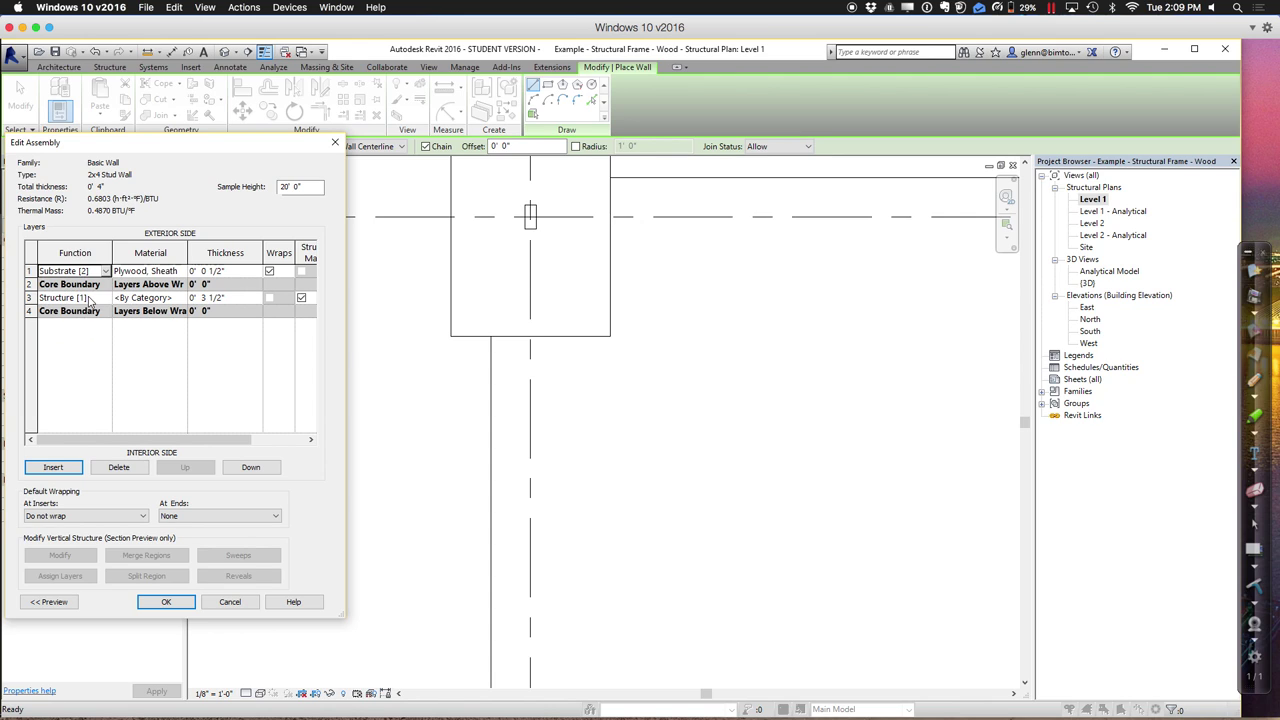
# Insert an outermost layer outside the plywood and assign it Siding, Clapboard from the Autodesk Materials library.
pyautogui.click(31, 269)
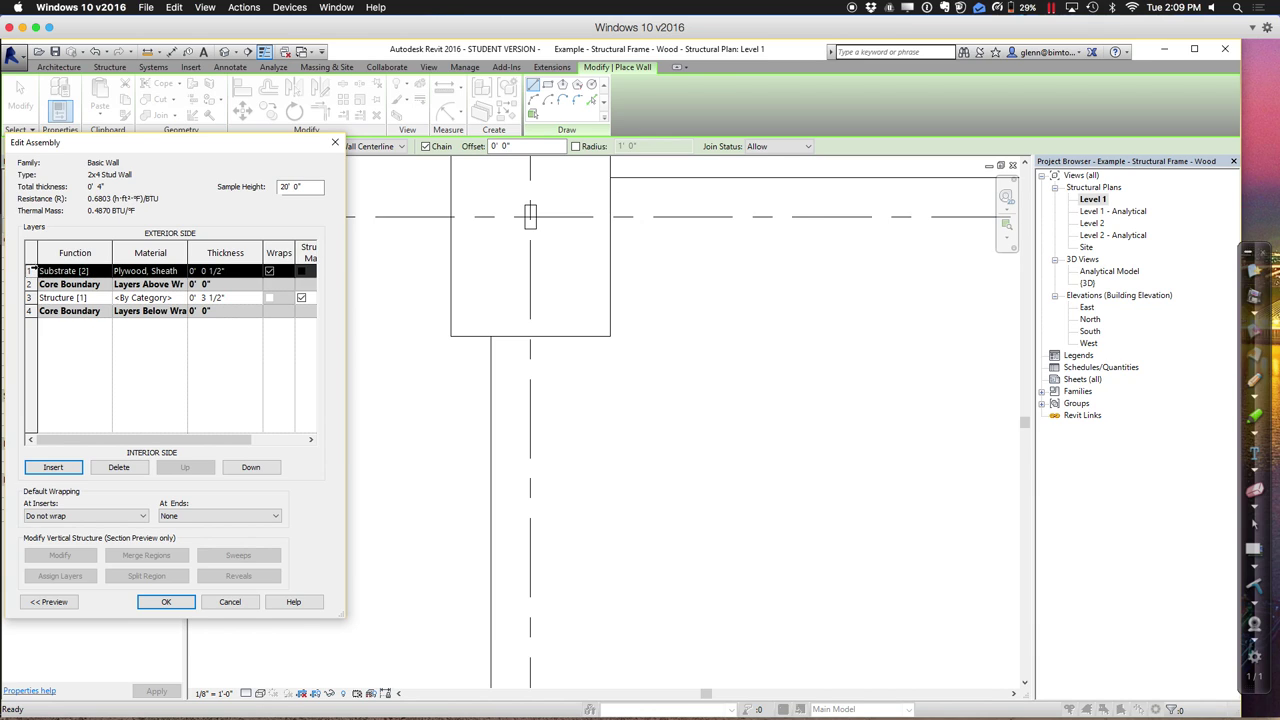
pyautogui.click(79, 468)
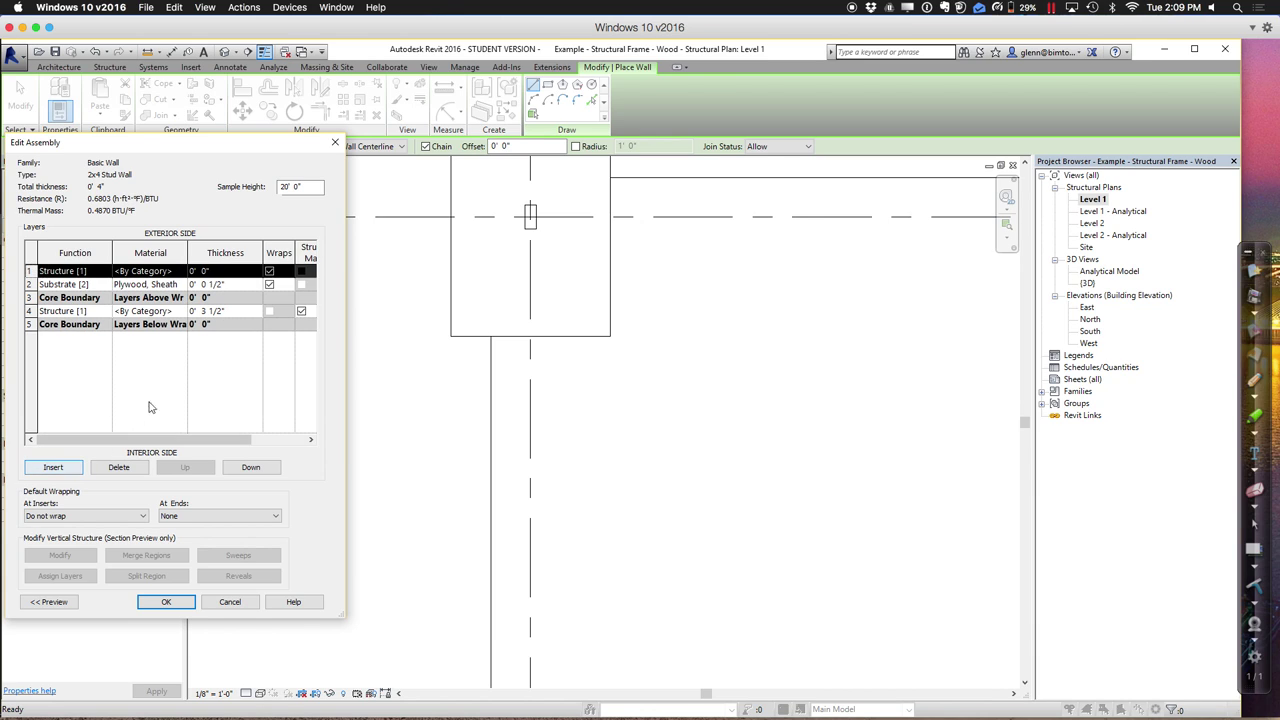
pyautogui.click(160, 284)
pyautogui.click(182, 284)
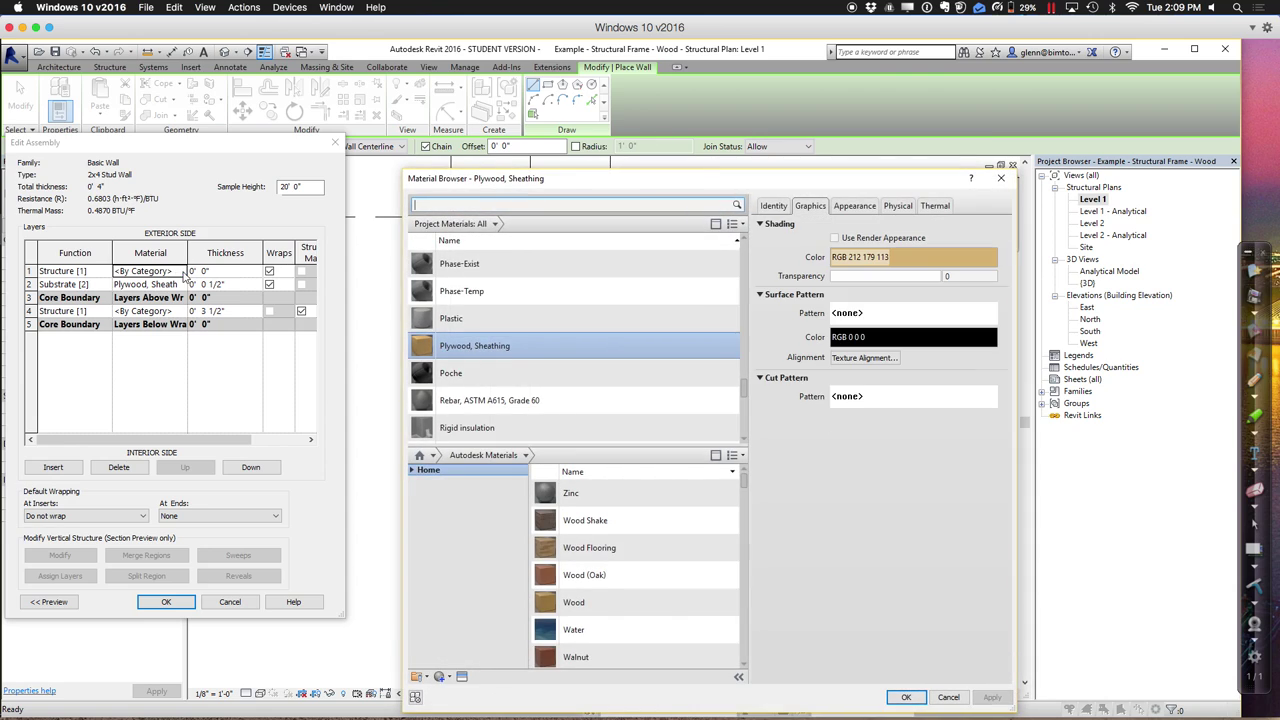
pyautogui.click(618, 206)
pyautogui.write('siding')
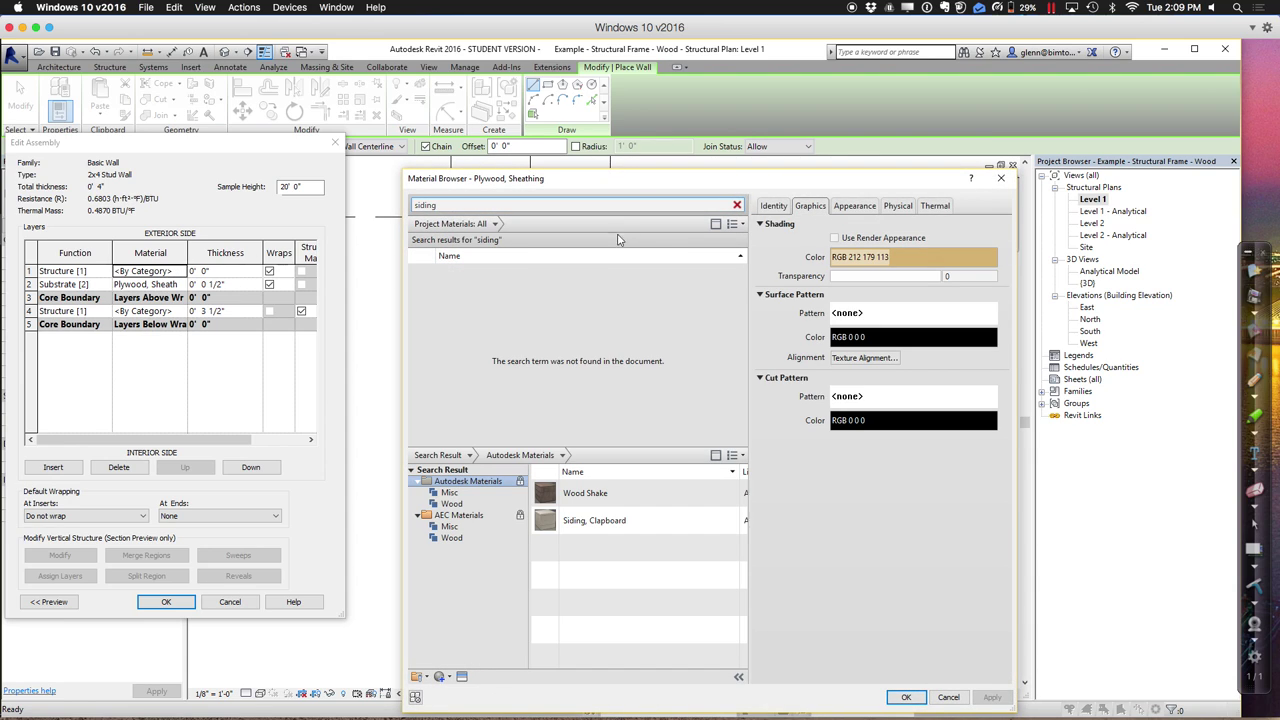
pyautogui.doubleClick(600, 520)
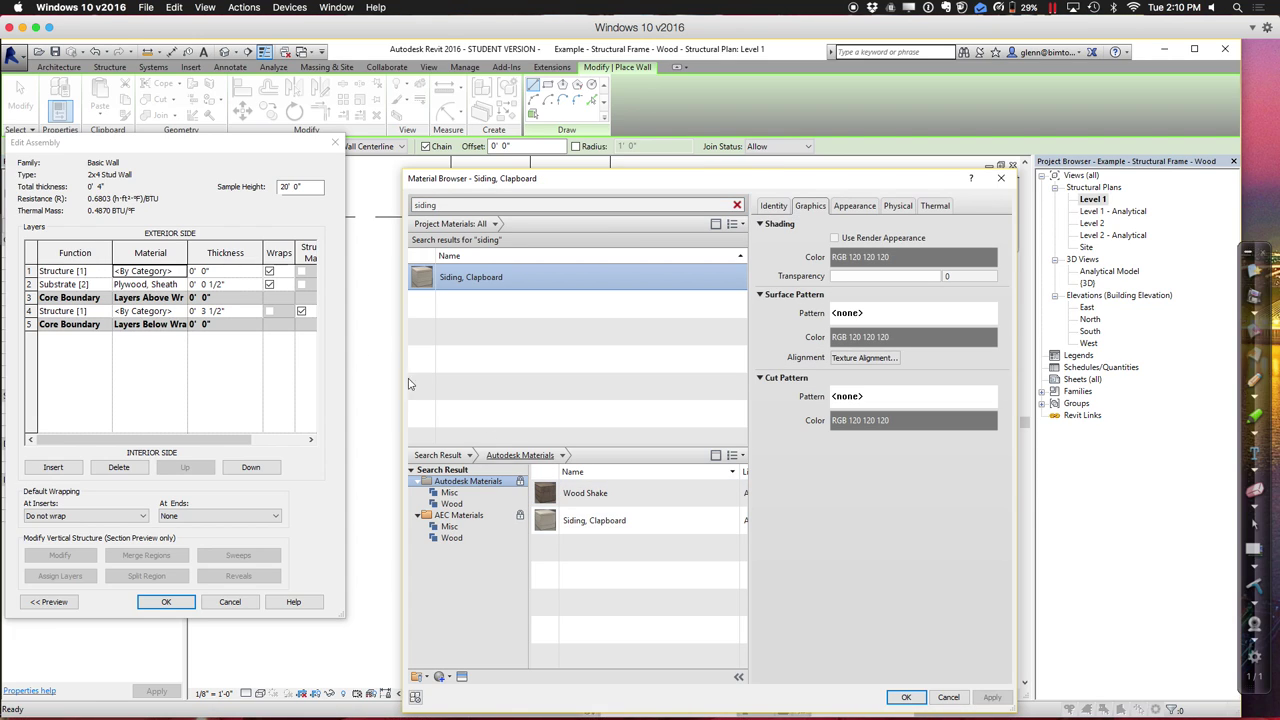
pyautogui.moveTo(403, 376); pyautogui.dragTo(941, 674)
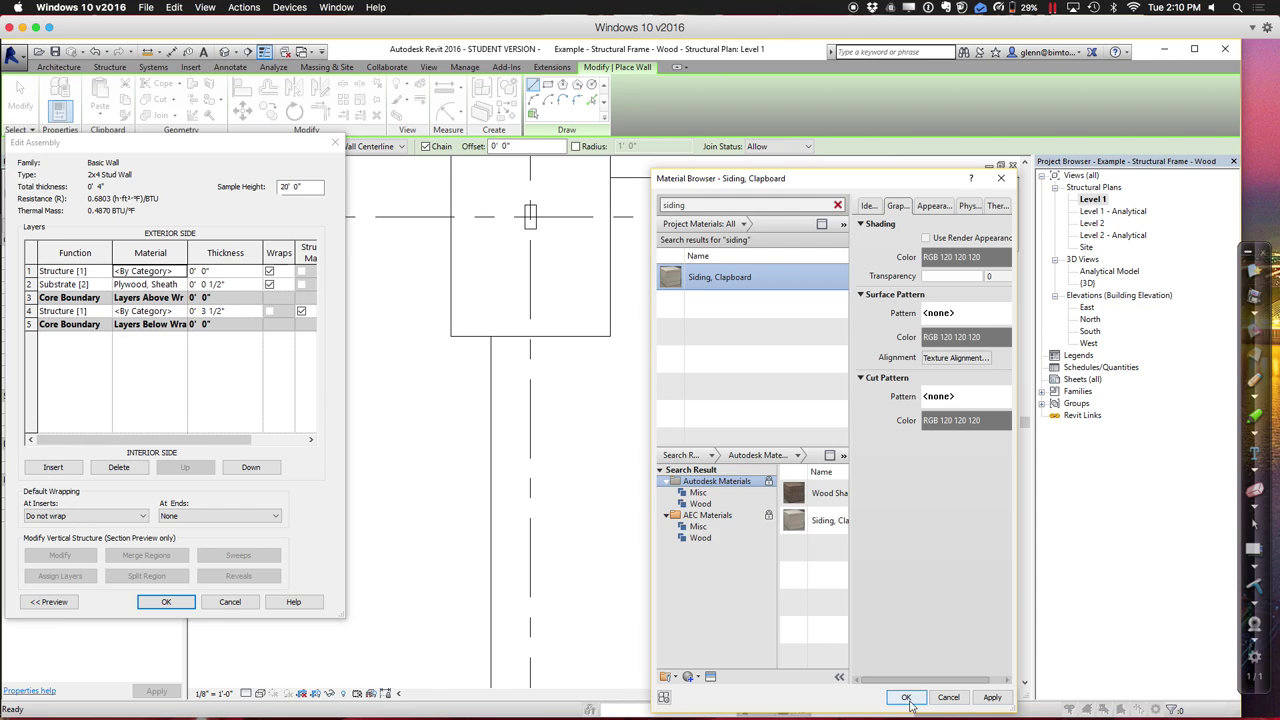
pyautogui.click(906, 698)
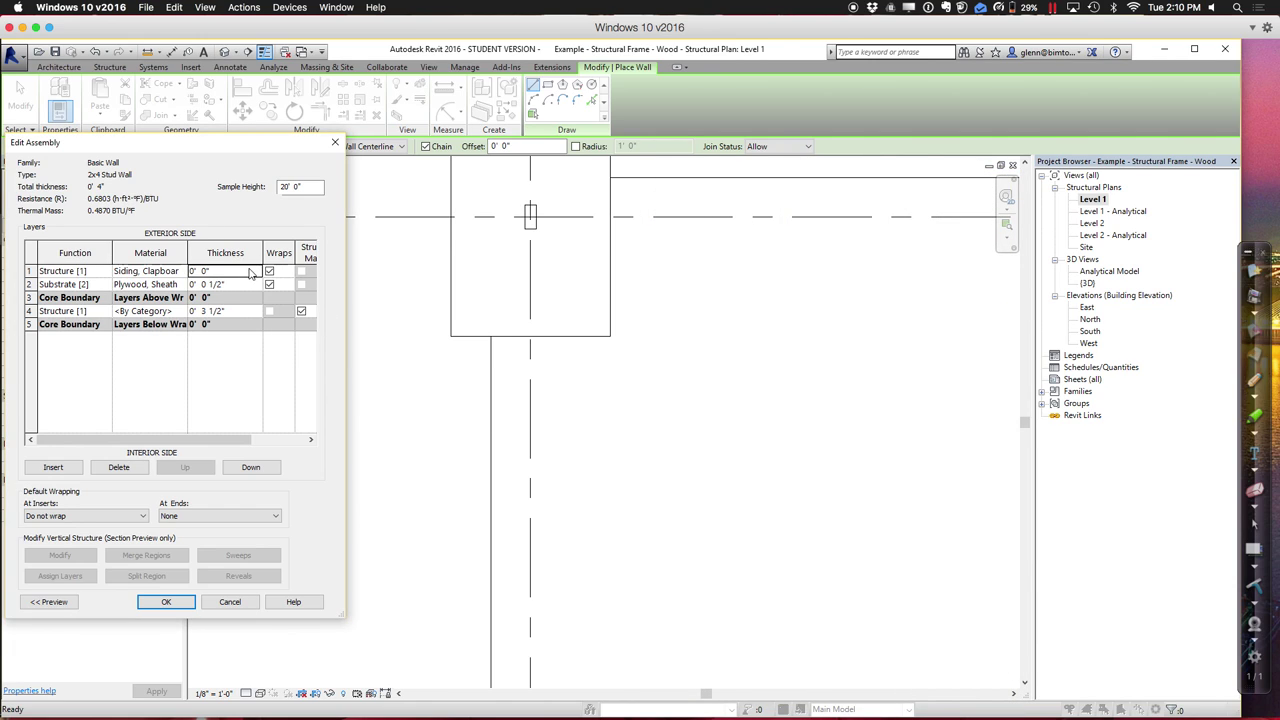
# Set the clapboard siding layer's thickness to 1" and its function to Finish 1 [4].
pyautogui.click(250, 271)
pyautogui.write('1"')
pyautogui.press('Tab')
pyautogui.click(106, 273)
pyautogui.click(88, 326)
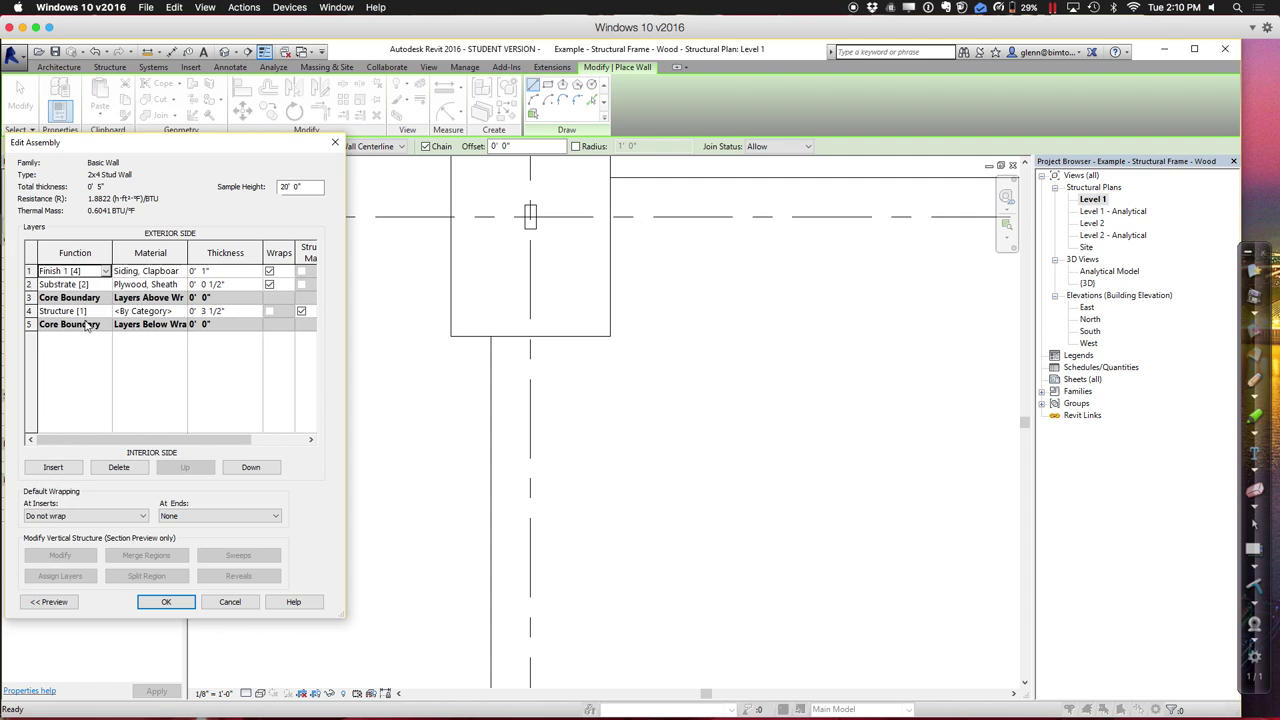
# Insert a layer inside the interior core boundary and assign it the material Gypsum Wall Board.
pyautogui.click(76, 464)
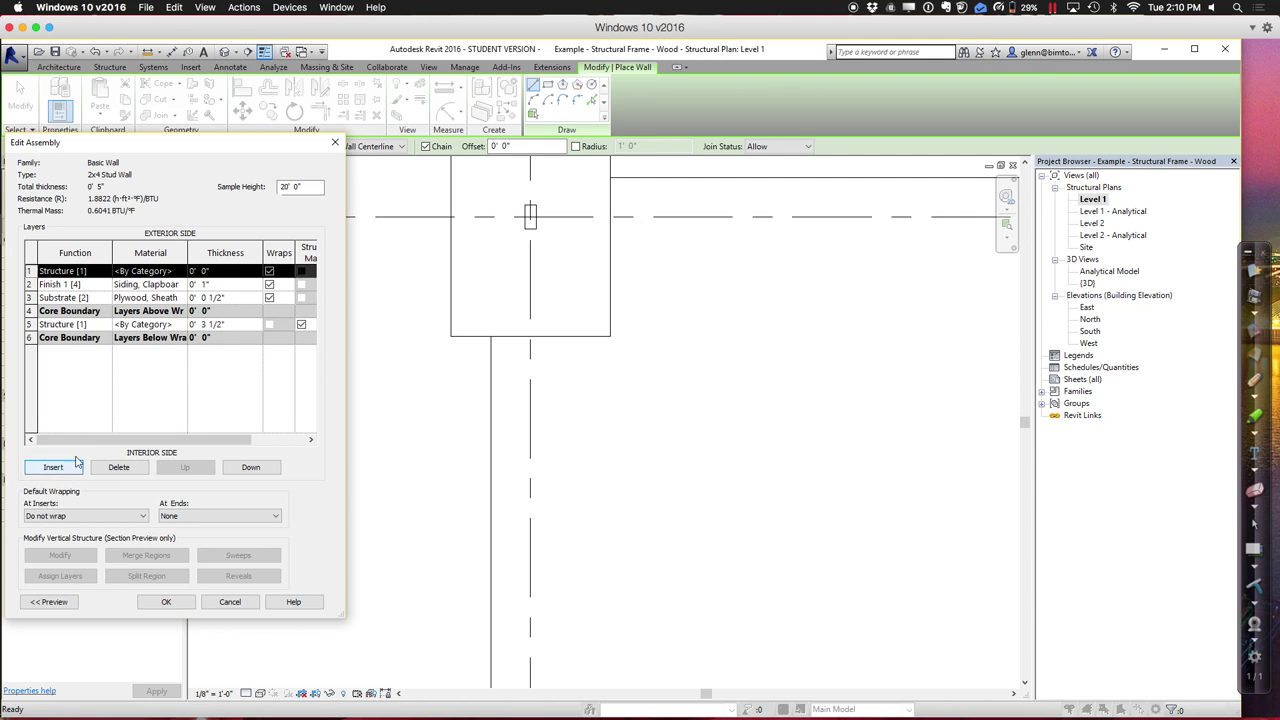
pyautogui.click(252, 468)
pyautogui.click(252, 468)
pyautogui.click(252, 468)
pyautogui.click(252, 468)
pyautogui.click(252, 468)
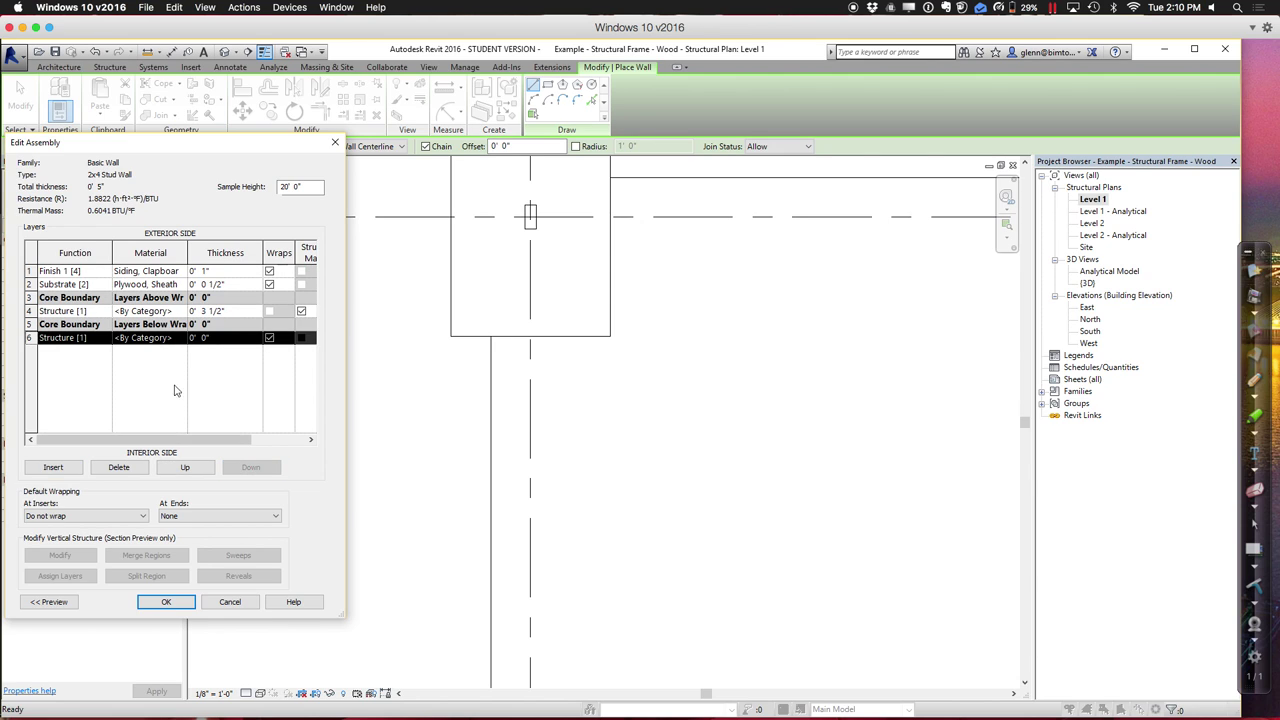
pyautogui.click(177, 339)
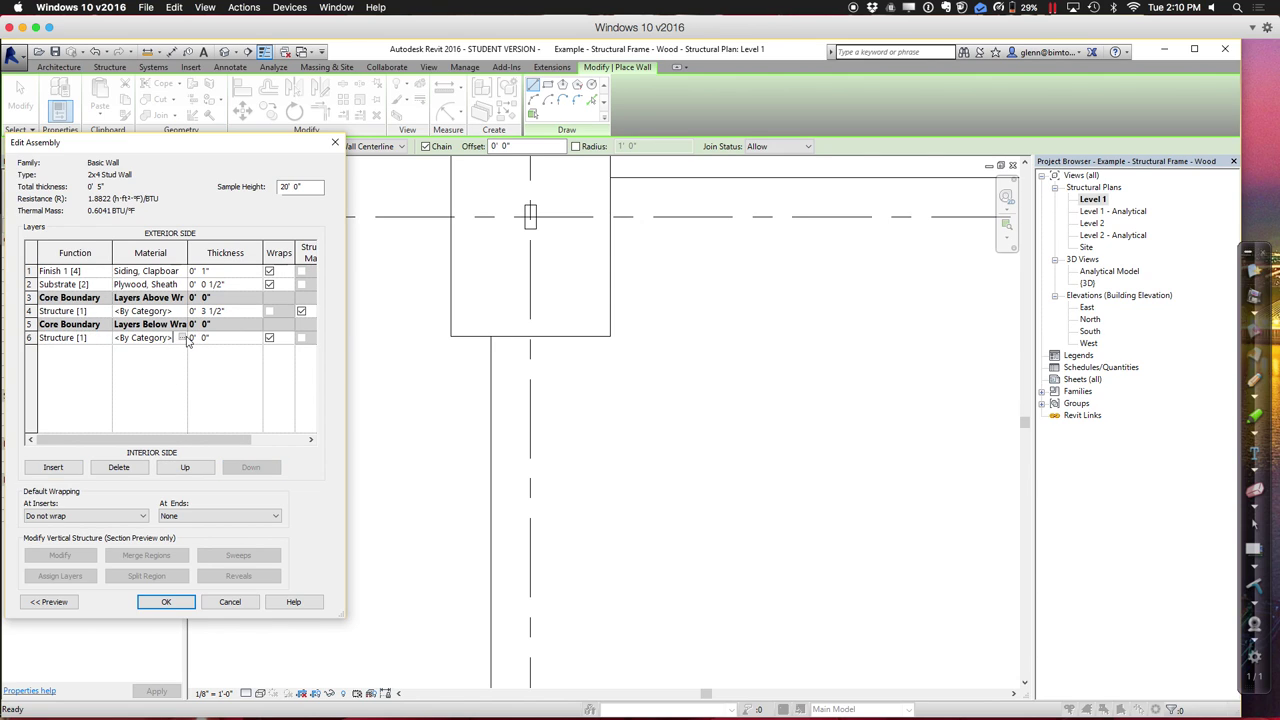
pyautogui.click(182, 338)
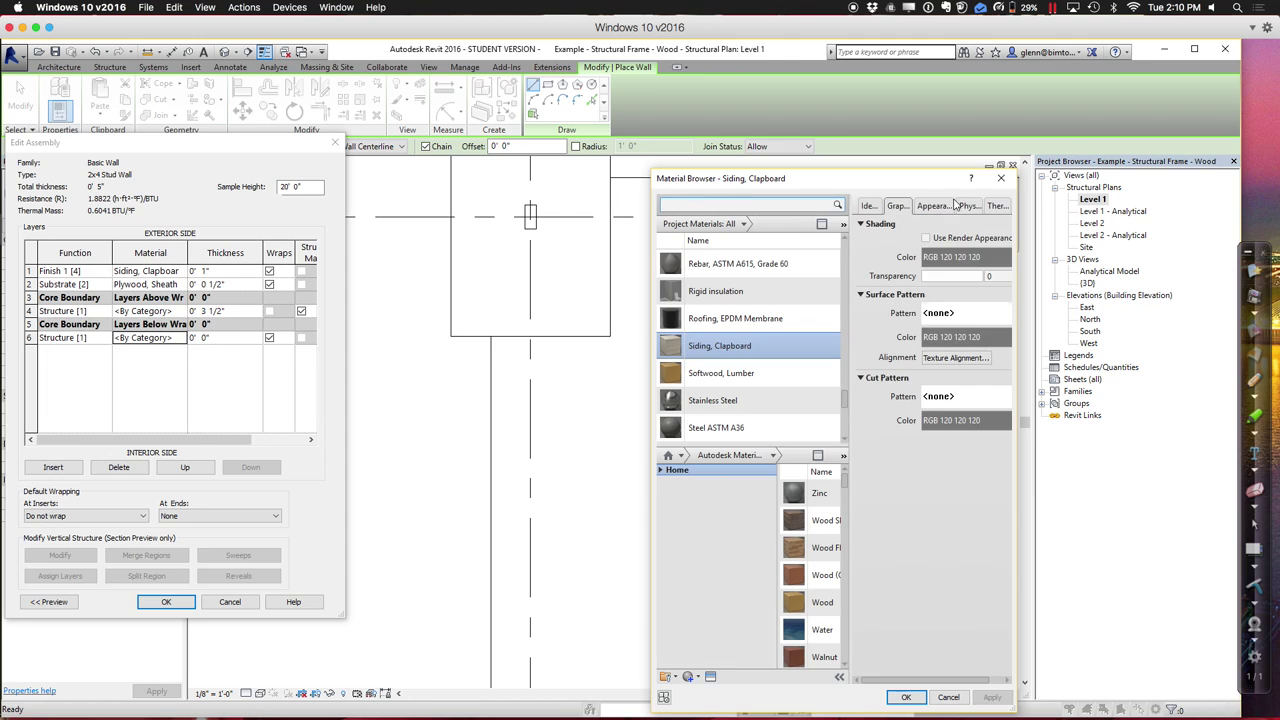
pyautogui.click(825, 208)
pyautogui.write('gyp')
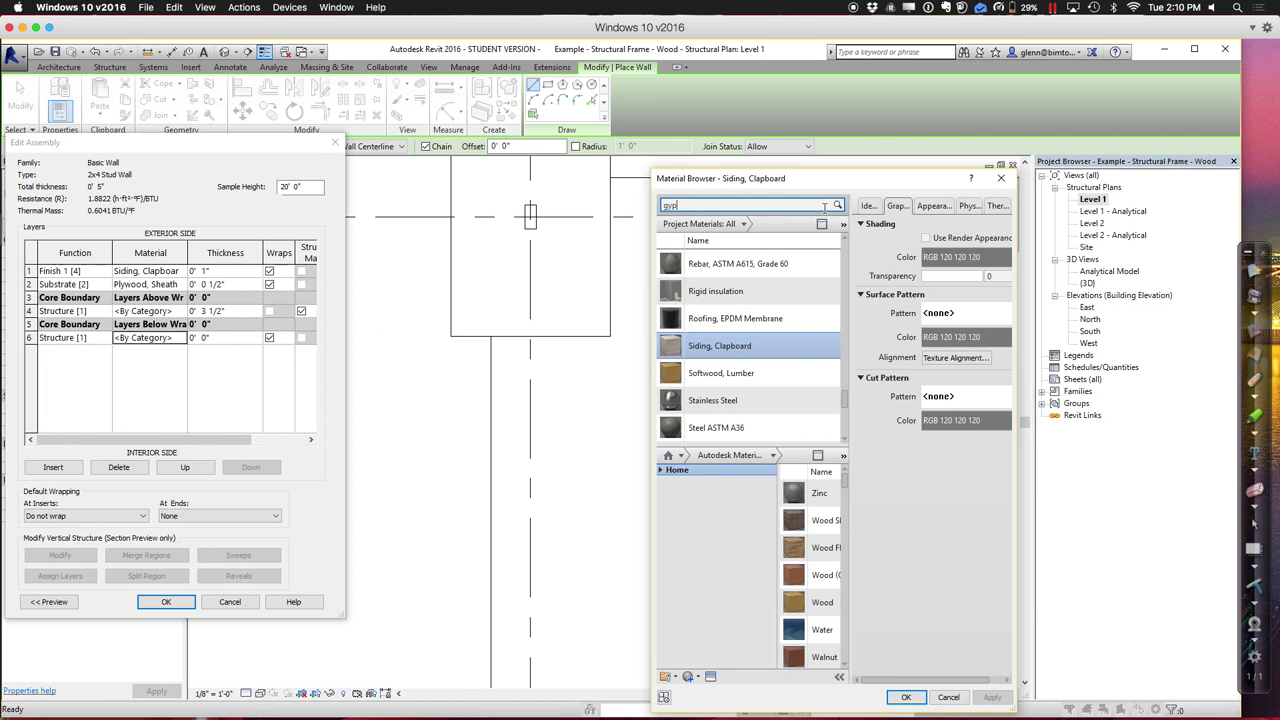
pyautogui.doubleClick(772, 279)
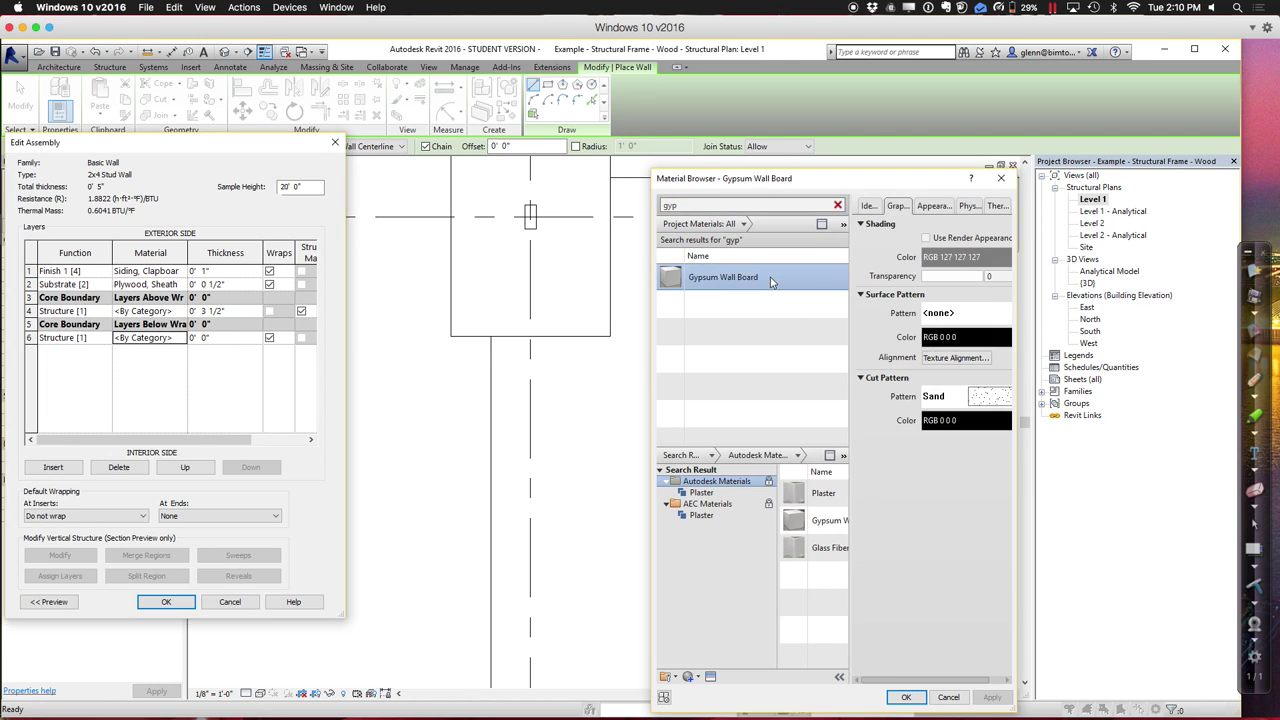
# Set the gypsum board layer's thickness to 1/2" and its function to Finish 1 [4], and accept the wall type.
pyautogui.click(253, 340)
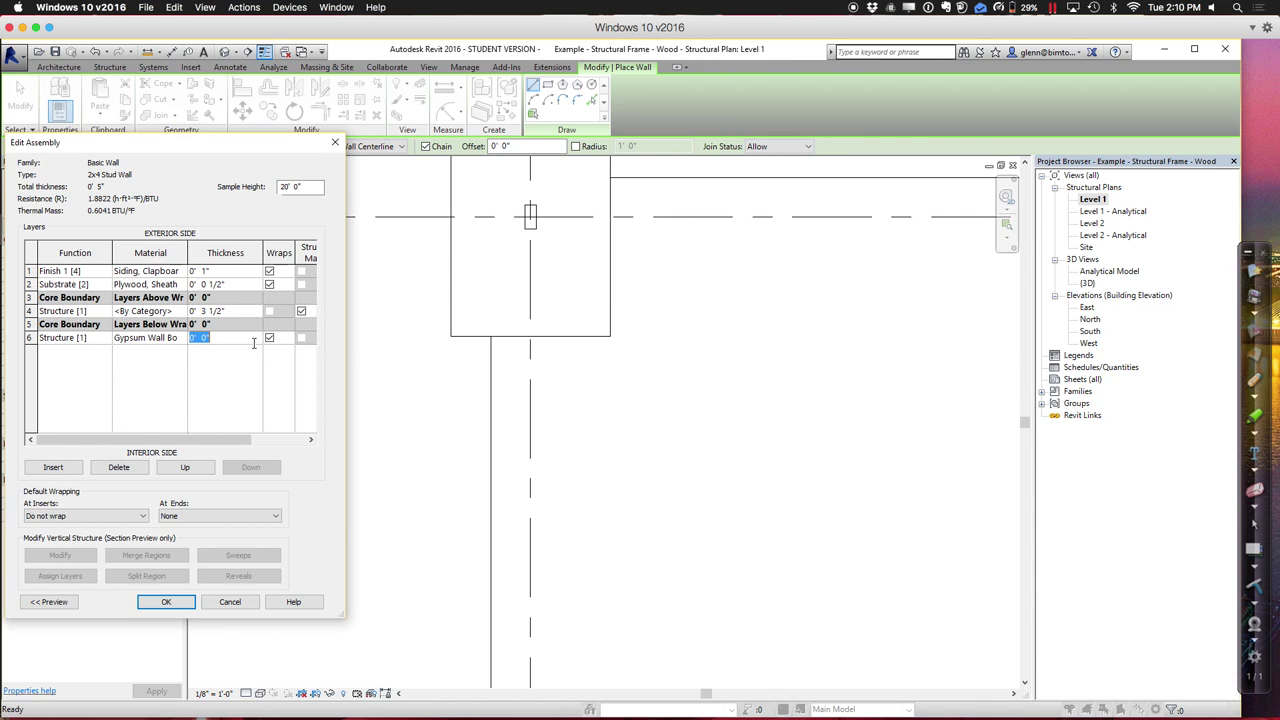
pyautogui.write("0' 0 1/2")
pyautogui.press('Tab')
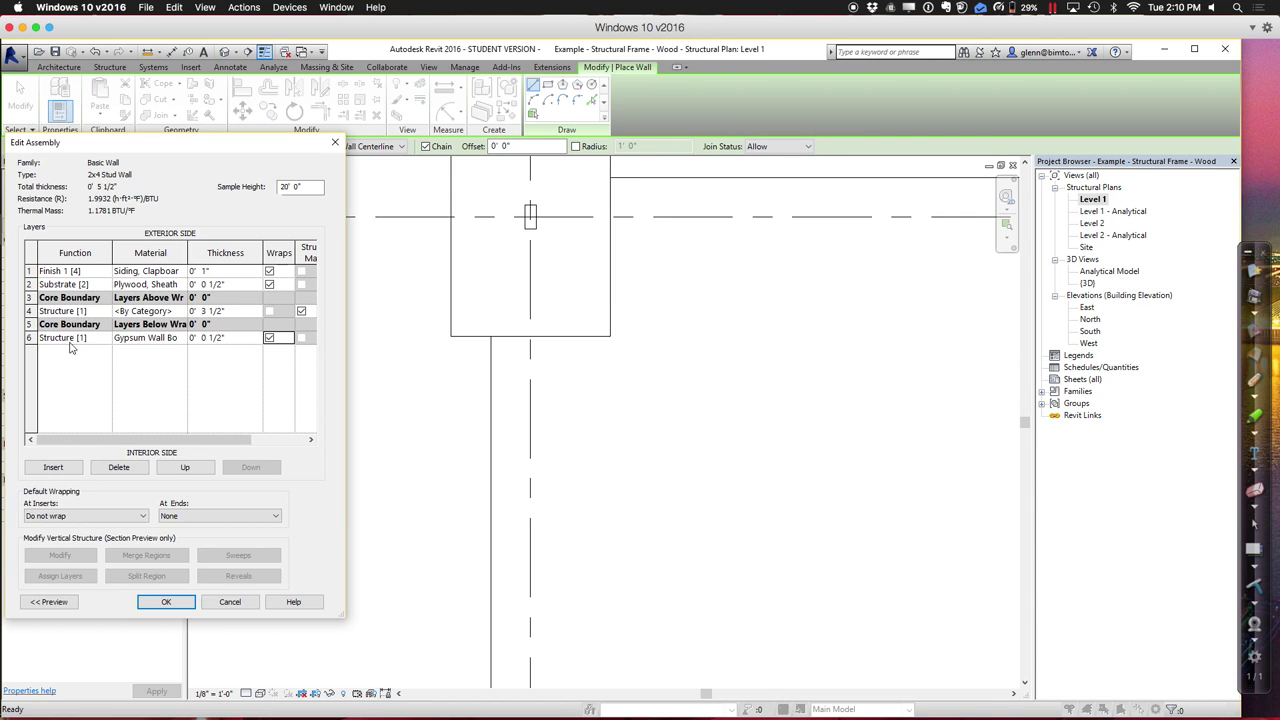
pyautogui.click(90, 338)
pyautogui.click(105, 338)
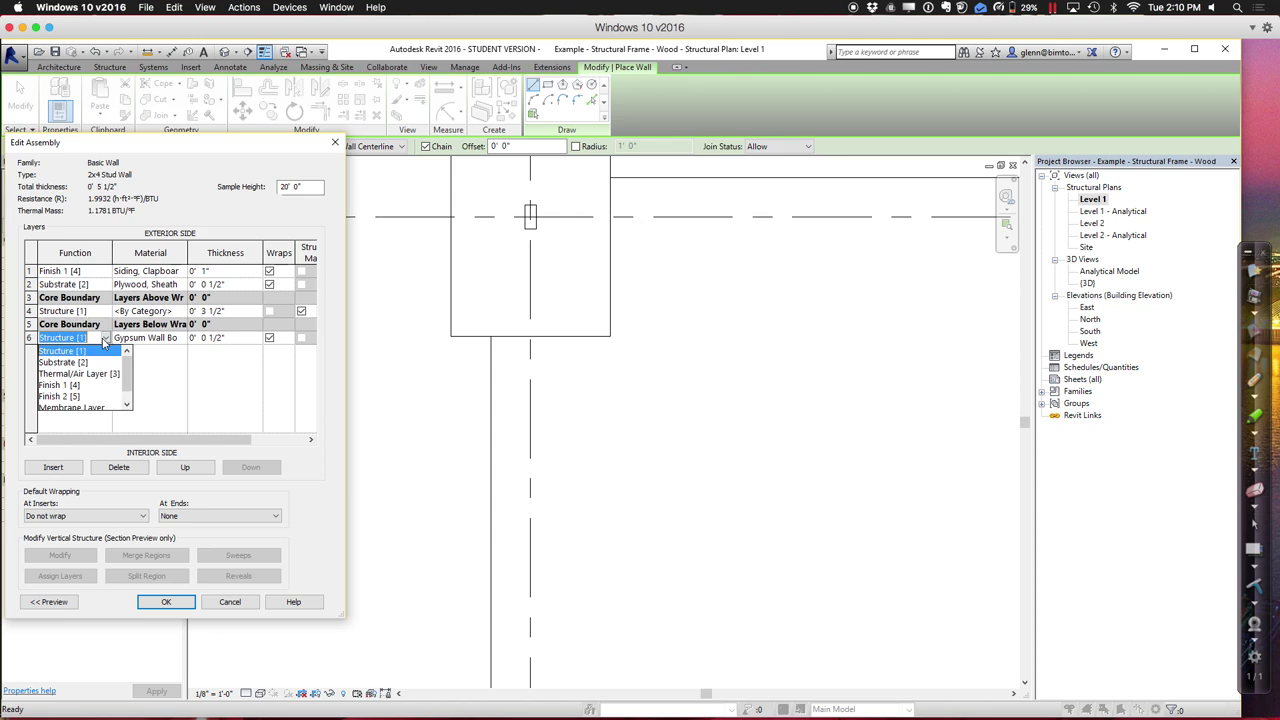
pyautogui.click(83, 390)
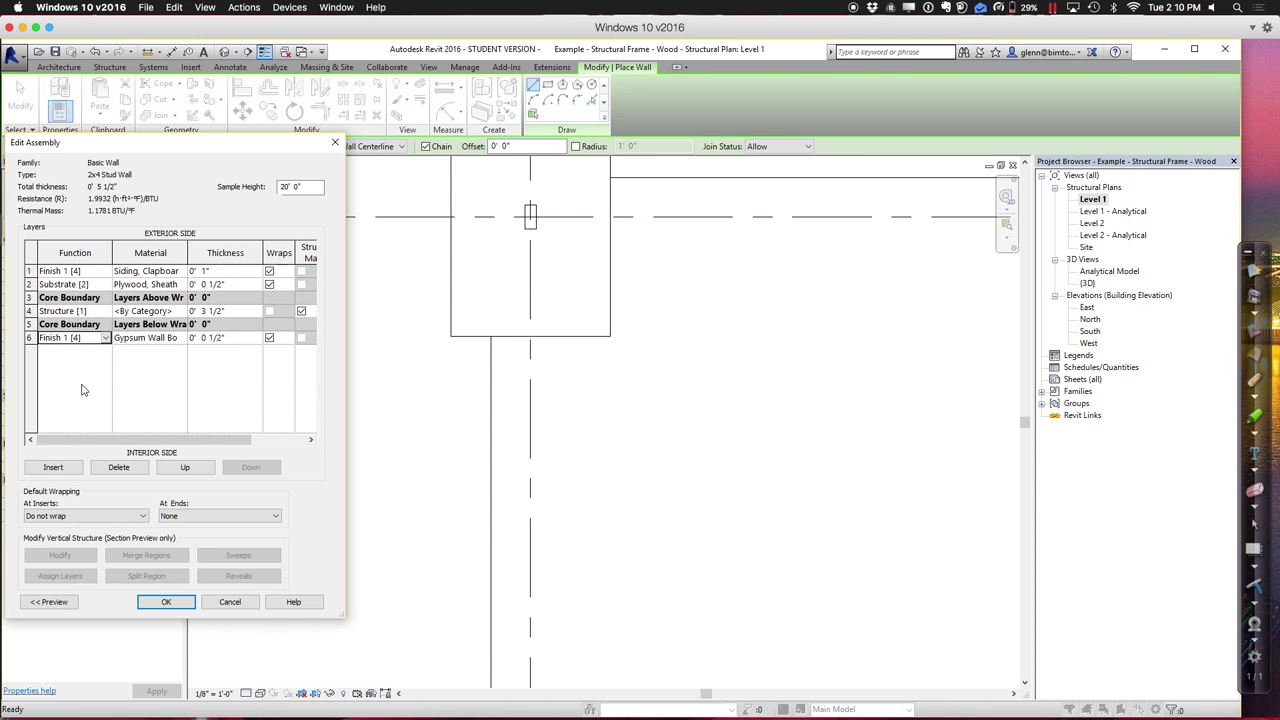
pyautogui.click(171, 605)
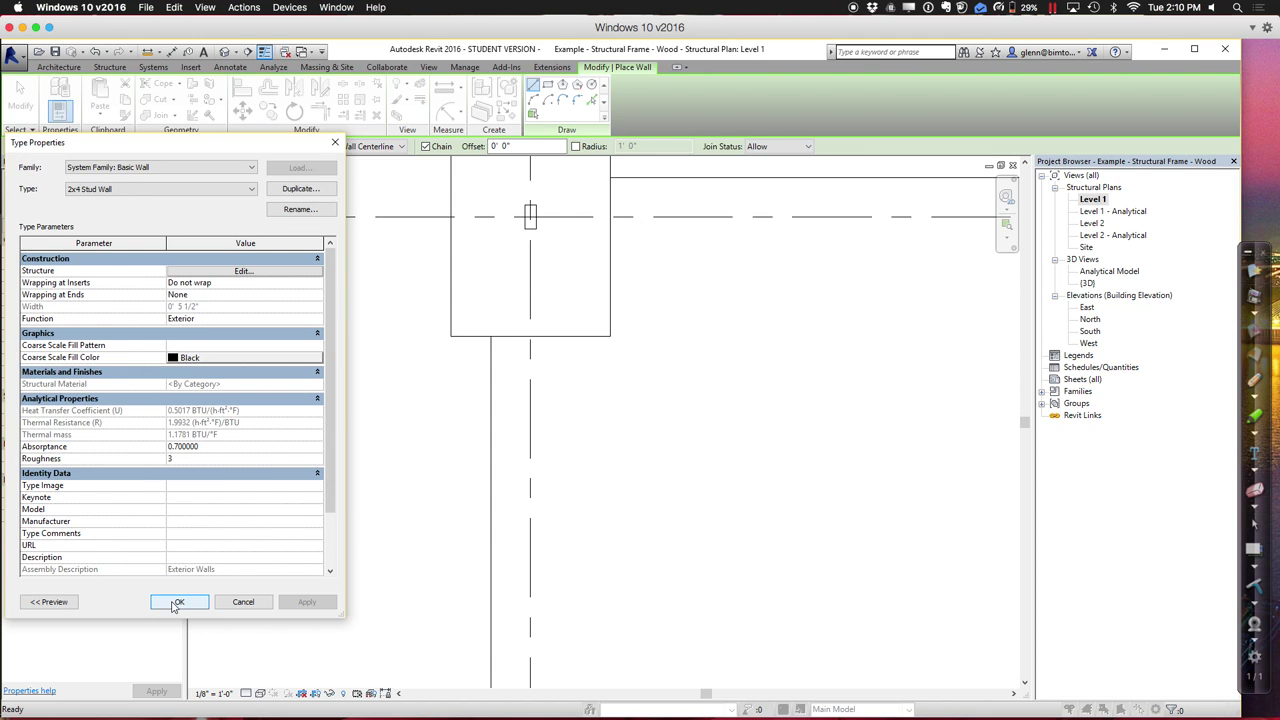
pyautogui.click(175, 603)
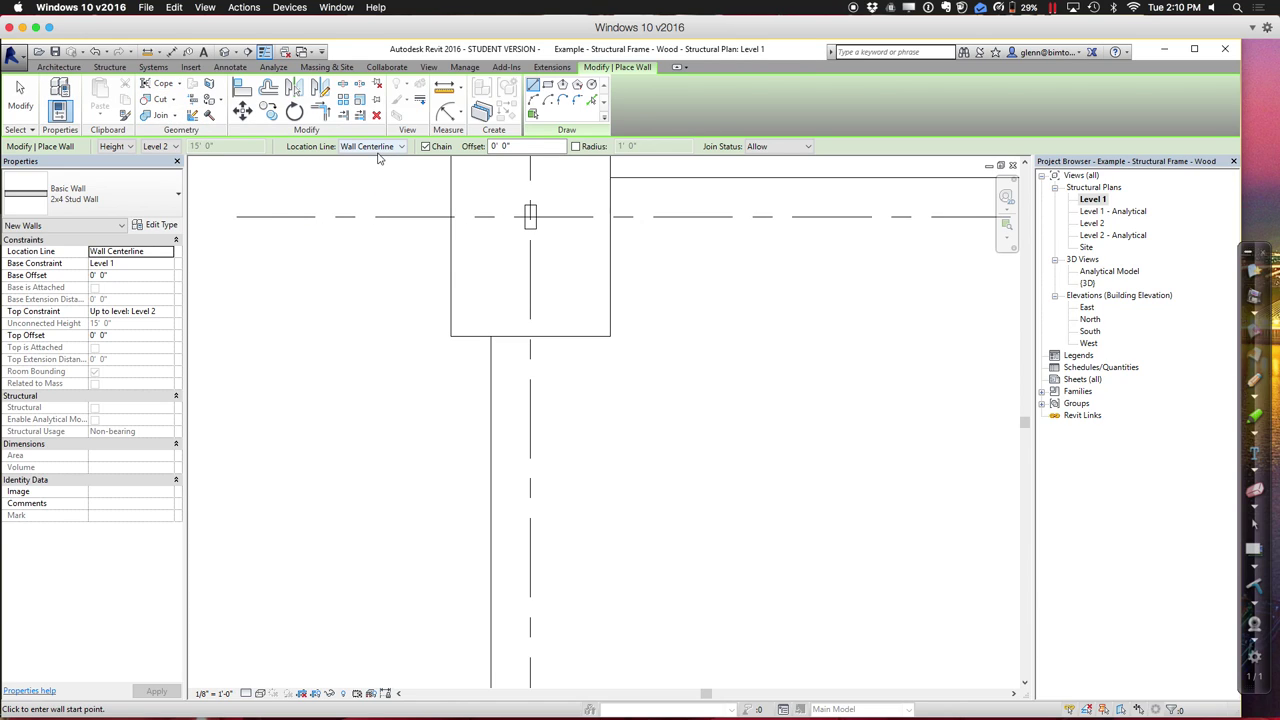
# Check the Walls category's visibility in the Level 1 plan's Visibility/Graphic Overrides.
pyautogui.click(1025, 685)
pyautogui.click(1025, 685)
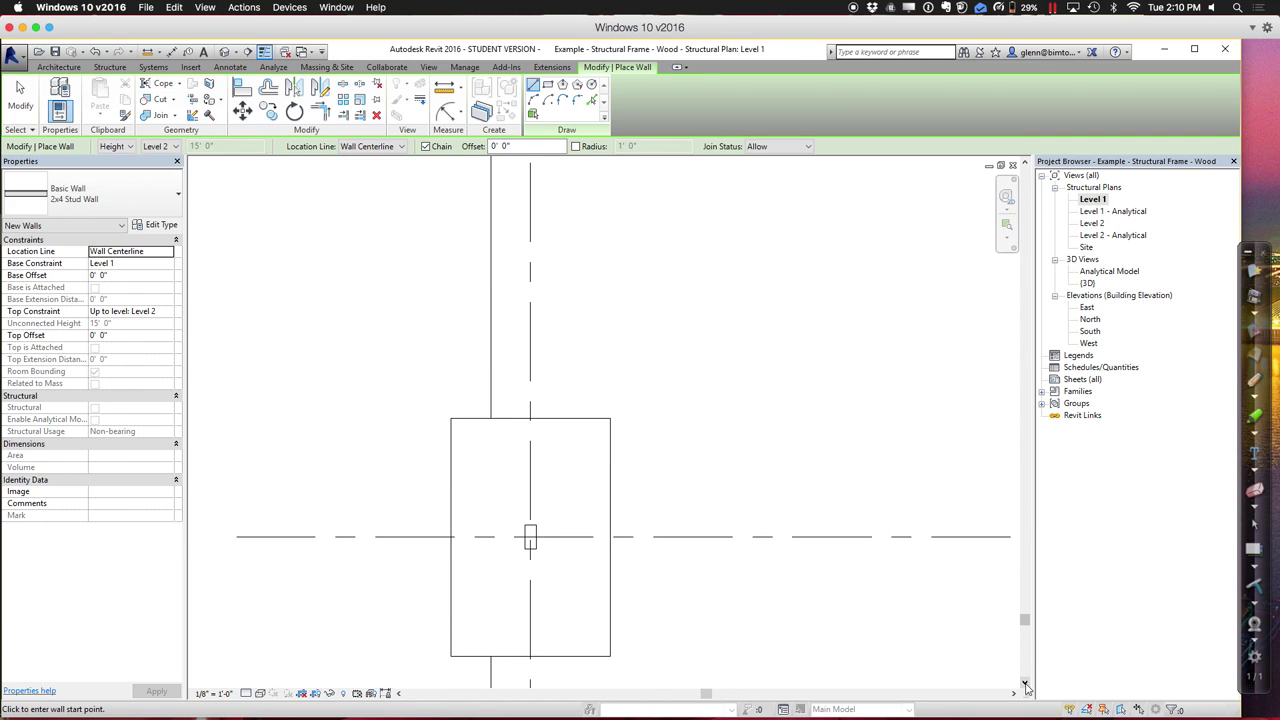
pyautogui.press('v')
pyautogui.press('v')
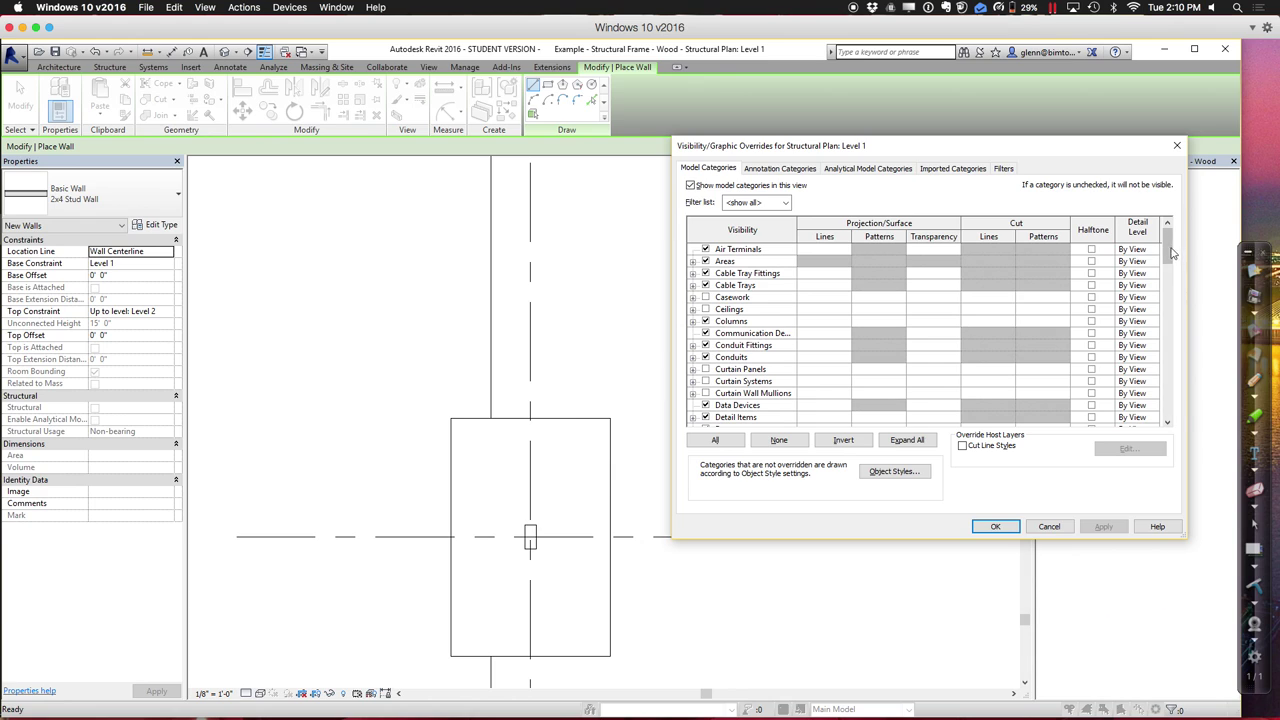
pyautogui.moveTo(1173, 253); pyautogui.dragTo(1190, 437)
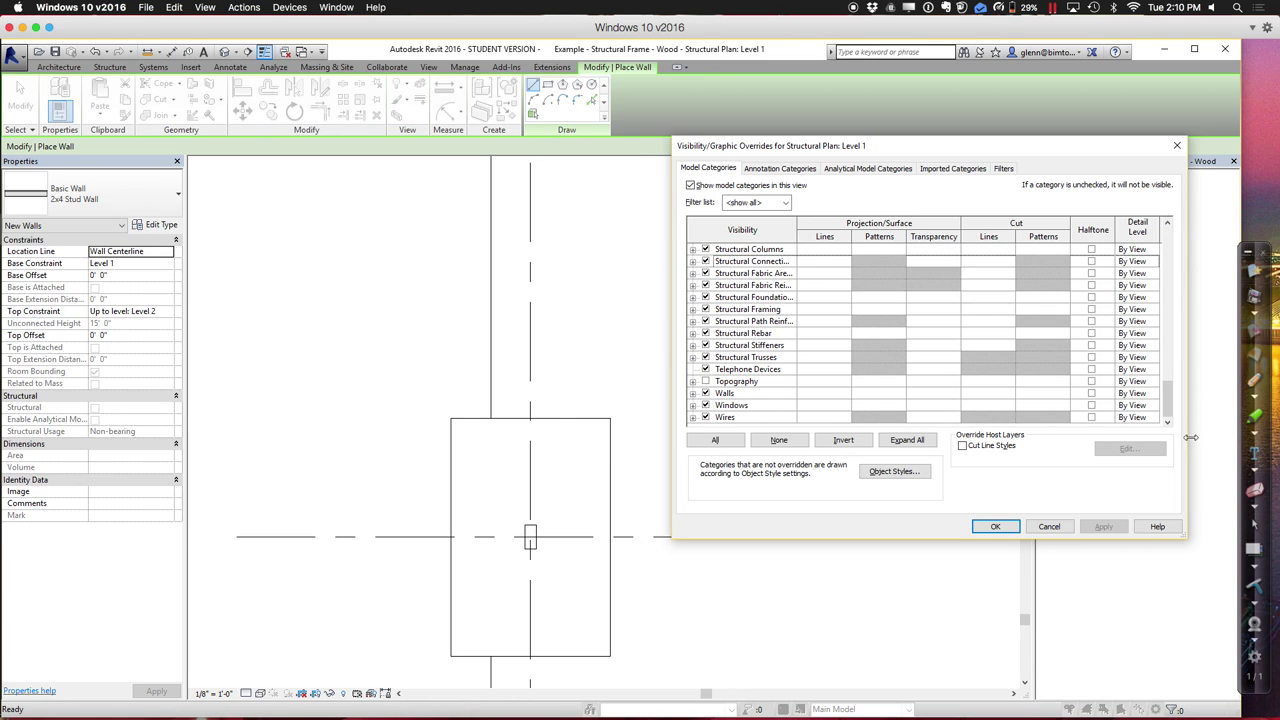
pyautogui.click(995, 526)
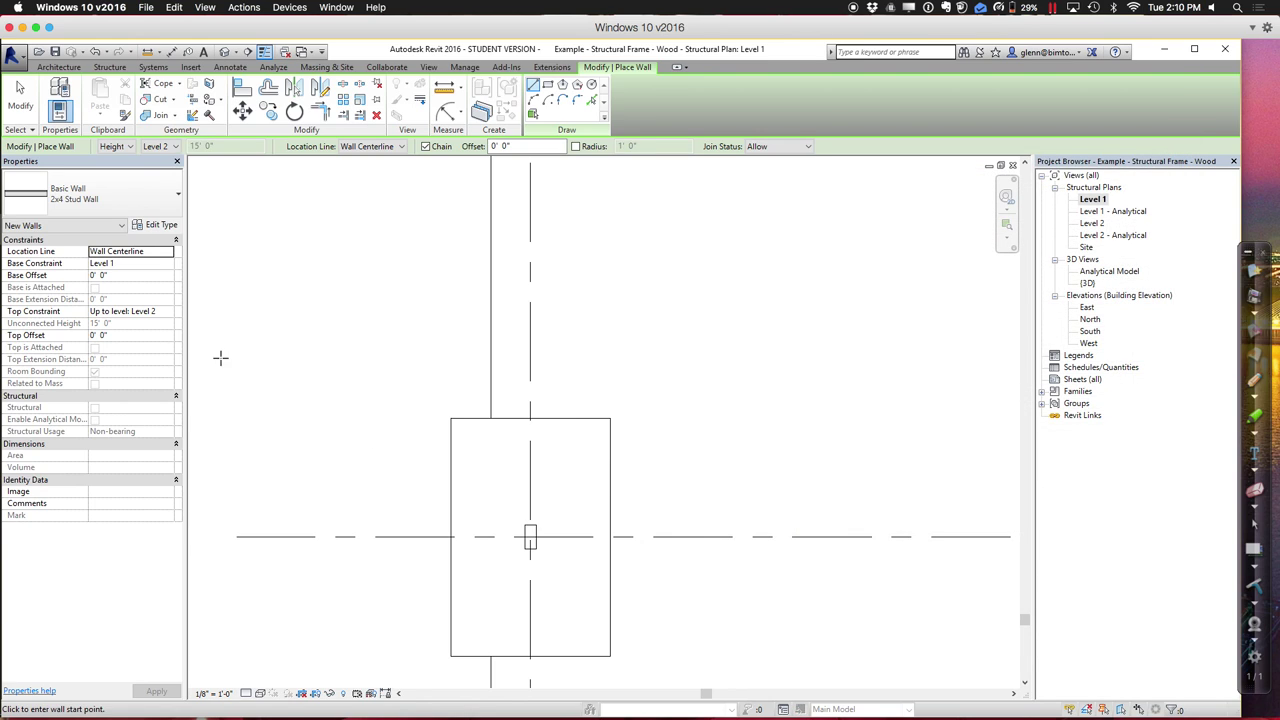
# Set the Level 1 plan's discipline to Coordination and its detail level to Fine.
pyautogui.click(24, 108)
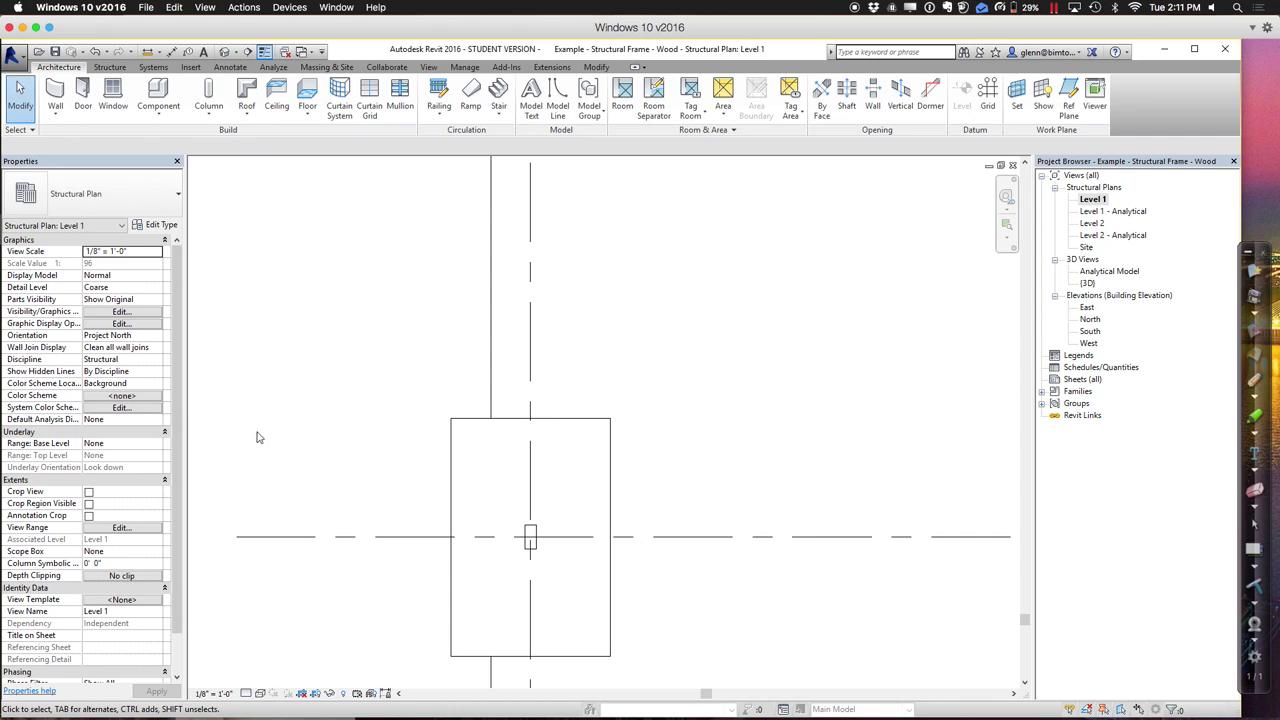
pyautogui.click(158, 361)
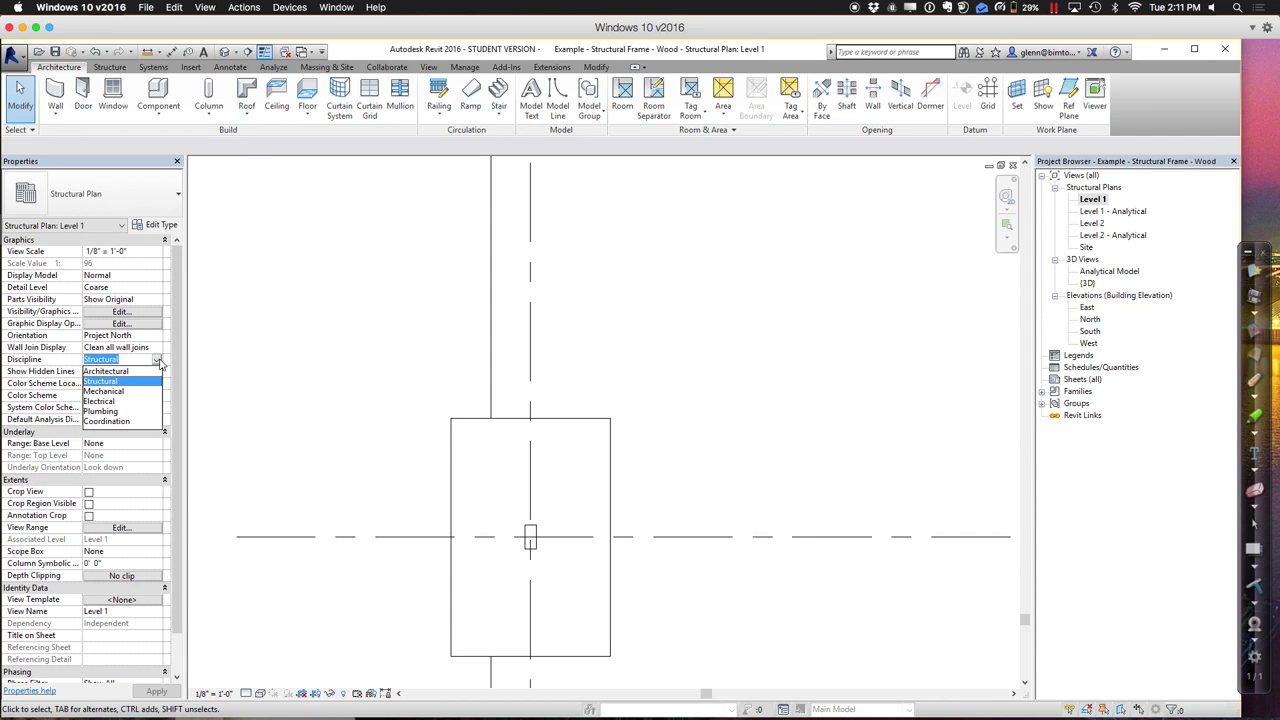
pyautogui.click(131, 421)
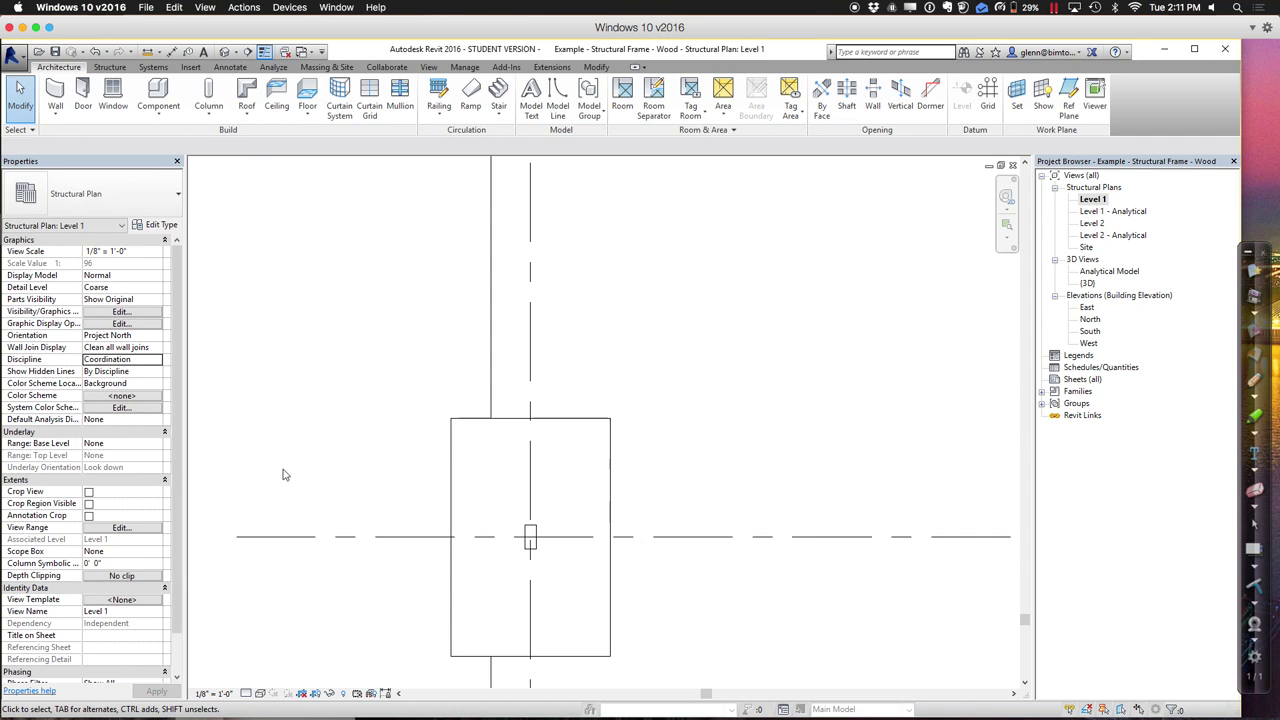
pyautogui.click(248, 693)
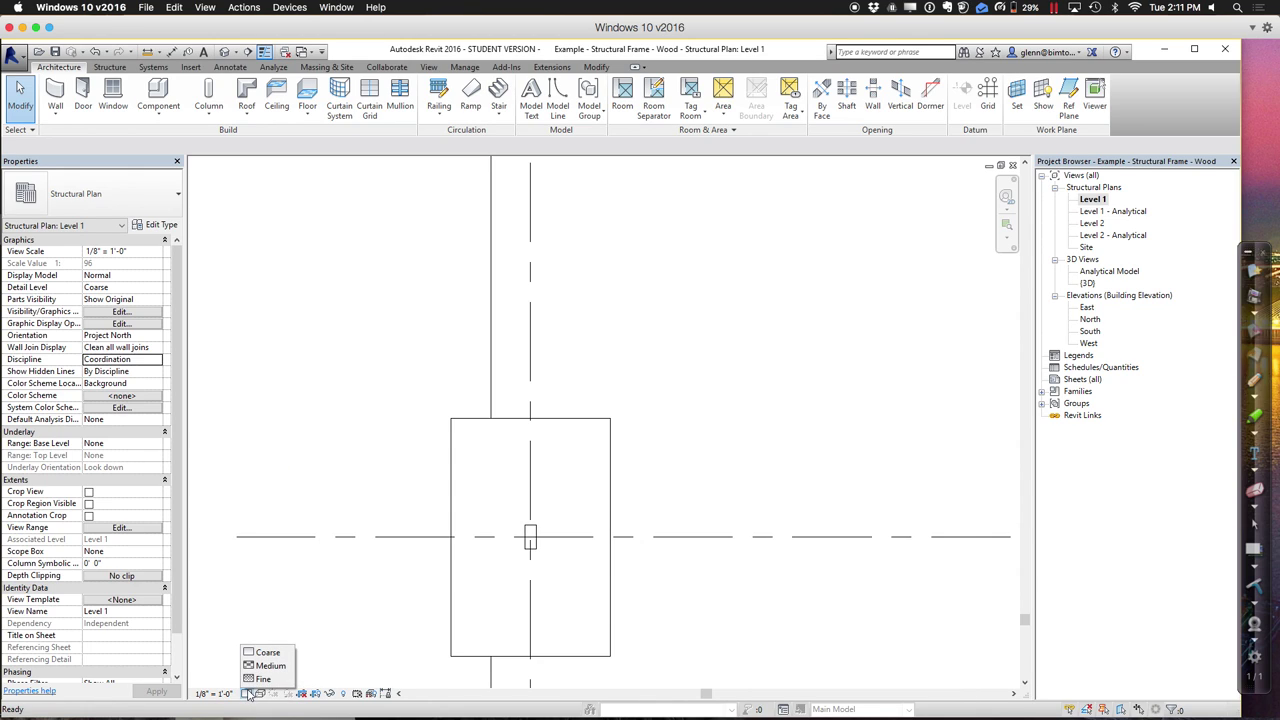
pyautogui.click(256, 679)
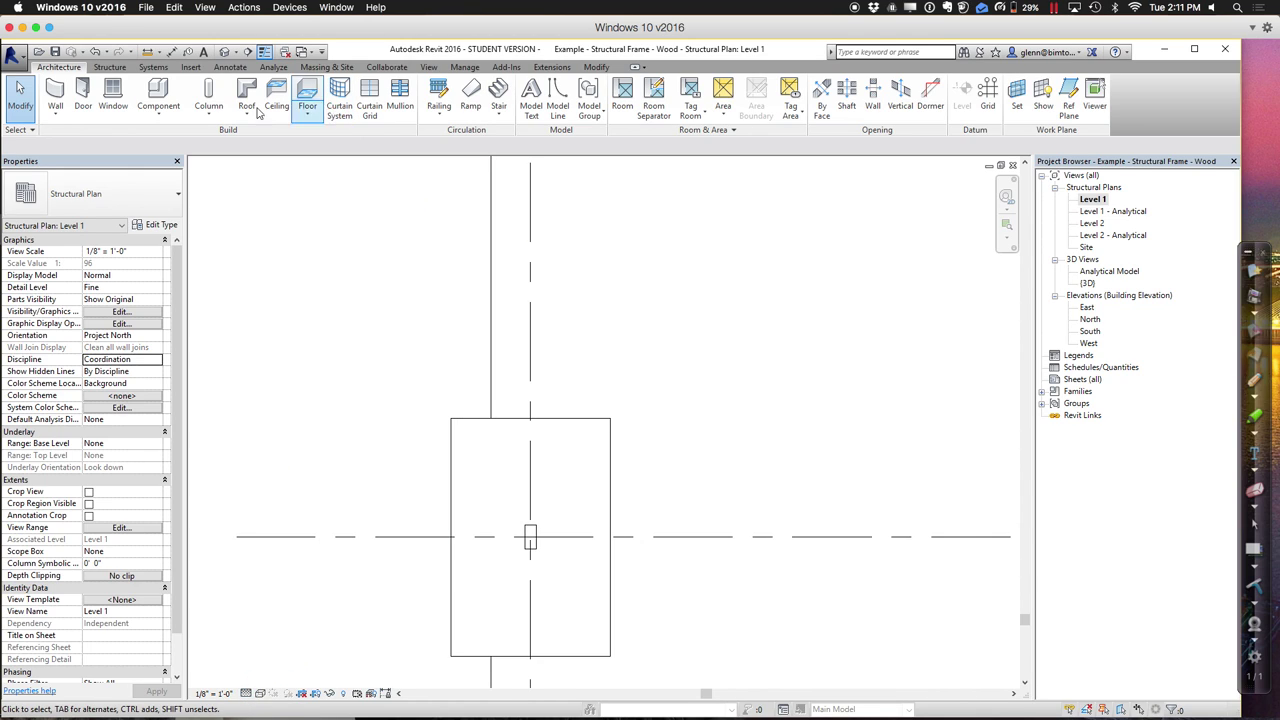
# Draw an architectural 2x4 Stud Wall about 8' 2" long up from the column along the vertical grid, with location line Core Face: Exterior.
pyautogui.click(55, 112)
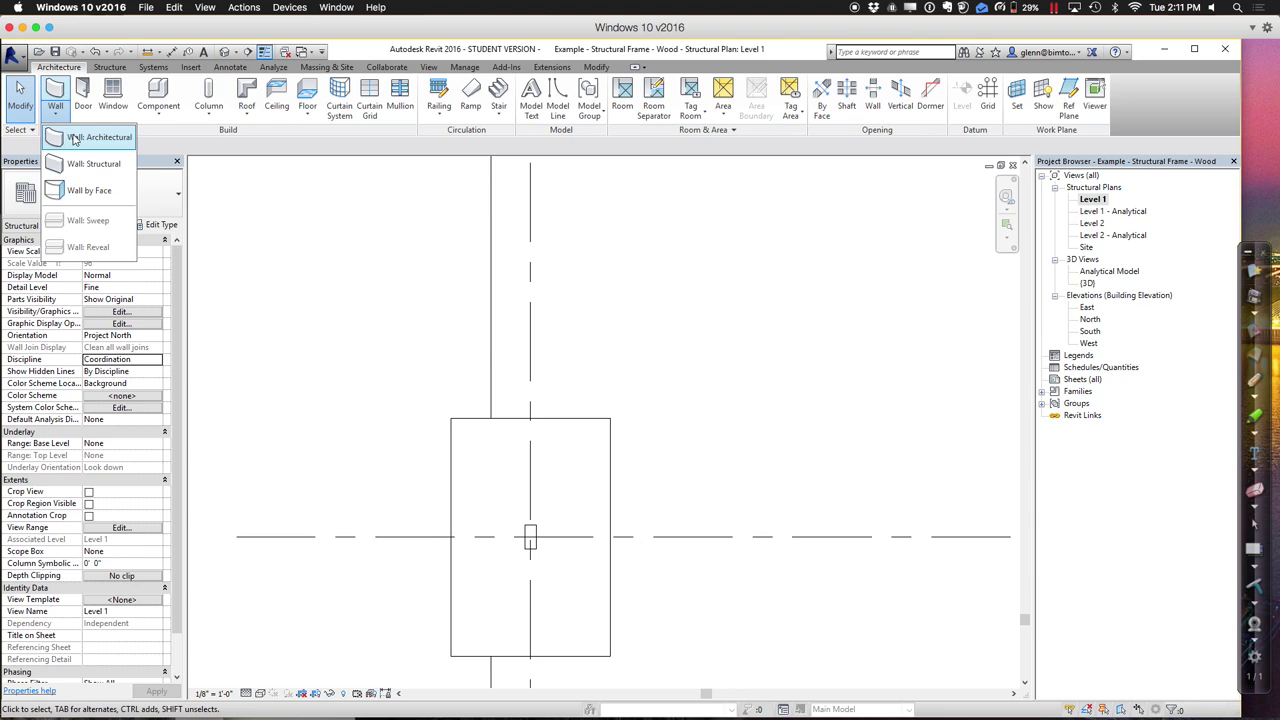
pyautogui.click(73, 140)
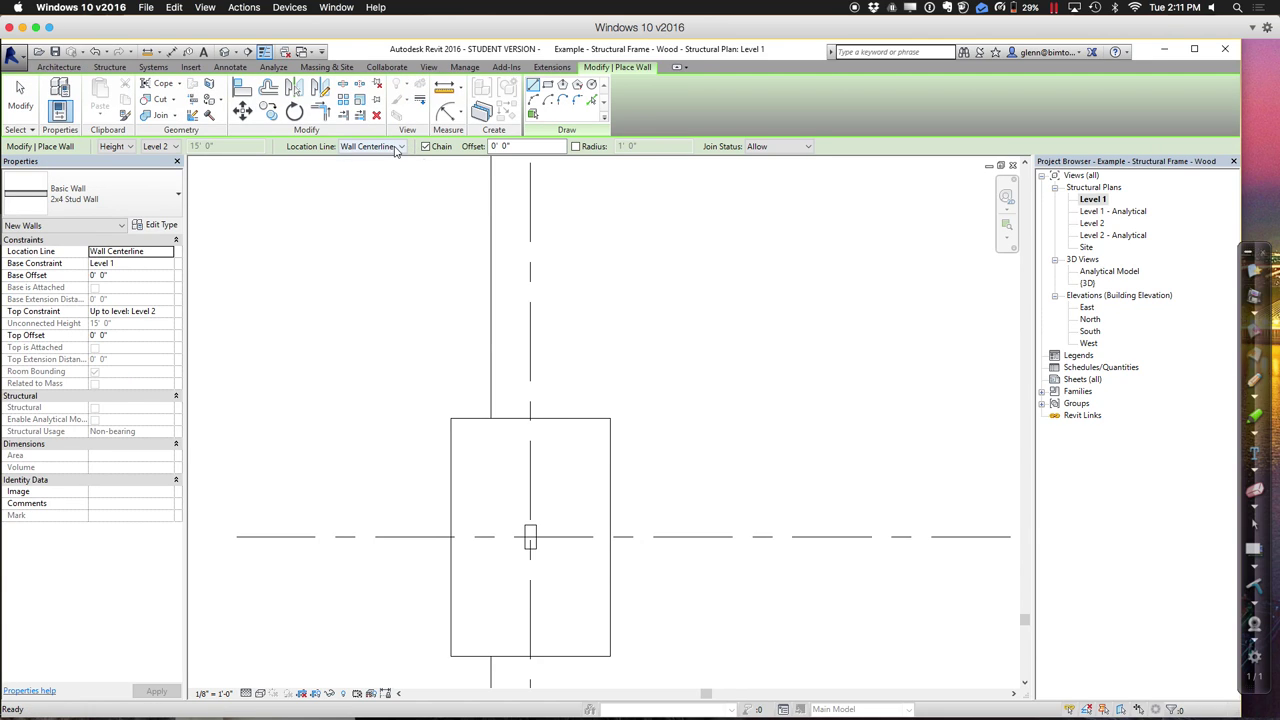
pyautogui.click(395, 147)
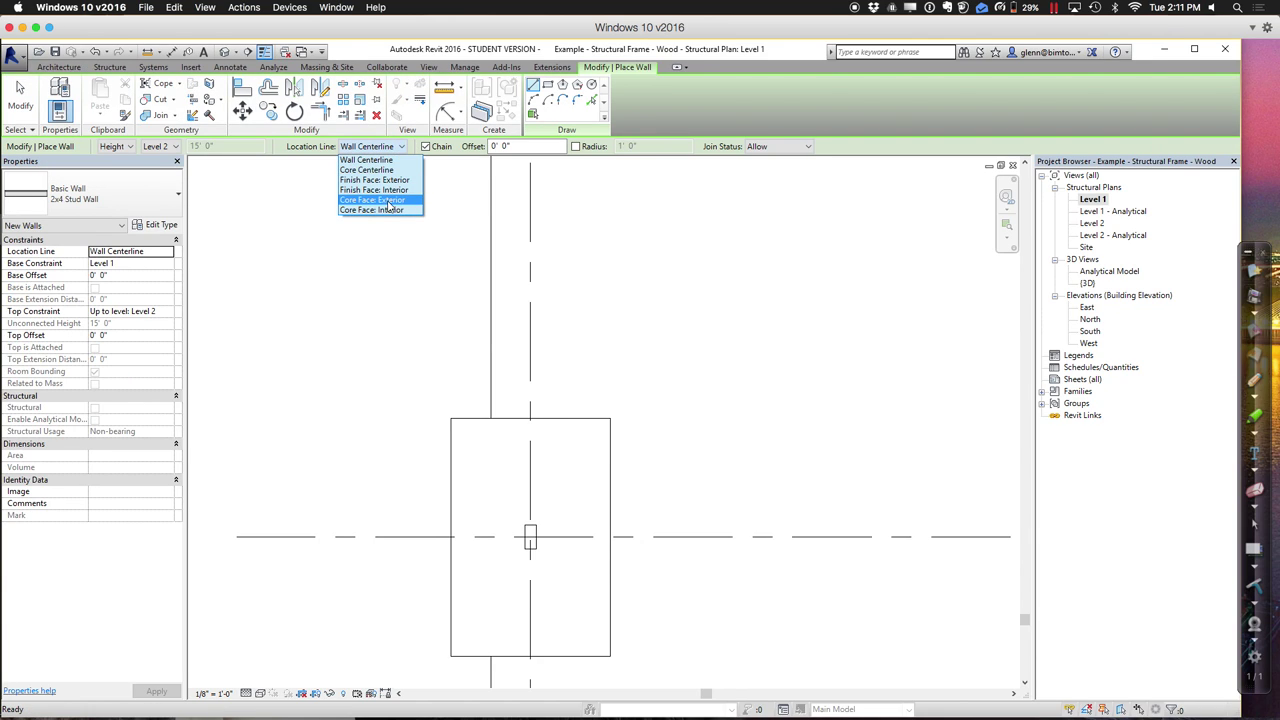
pyautogui.click(389, 202)
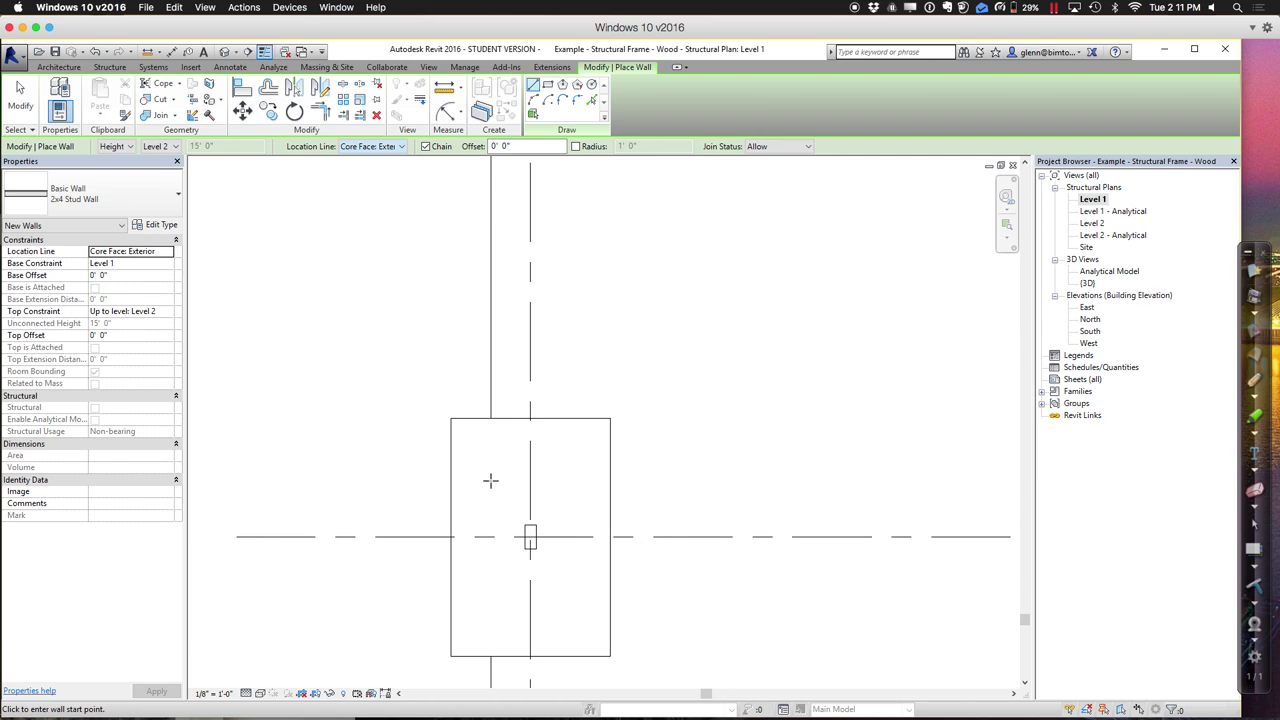
pyautogui.click(529, 545)
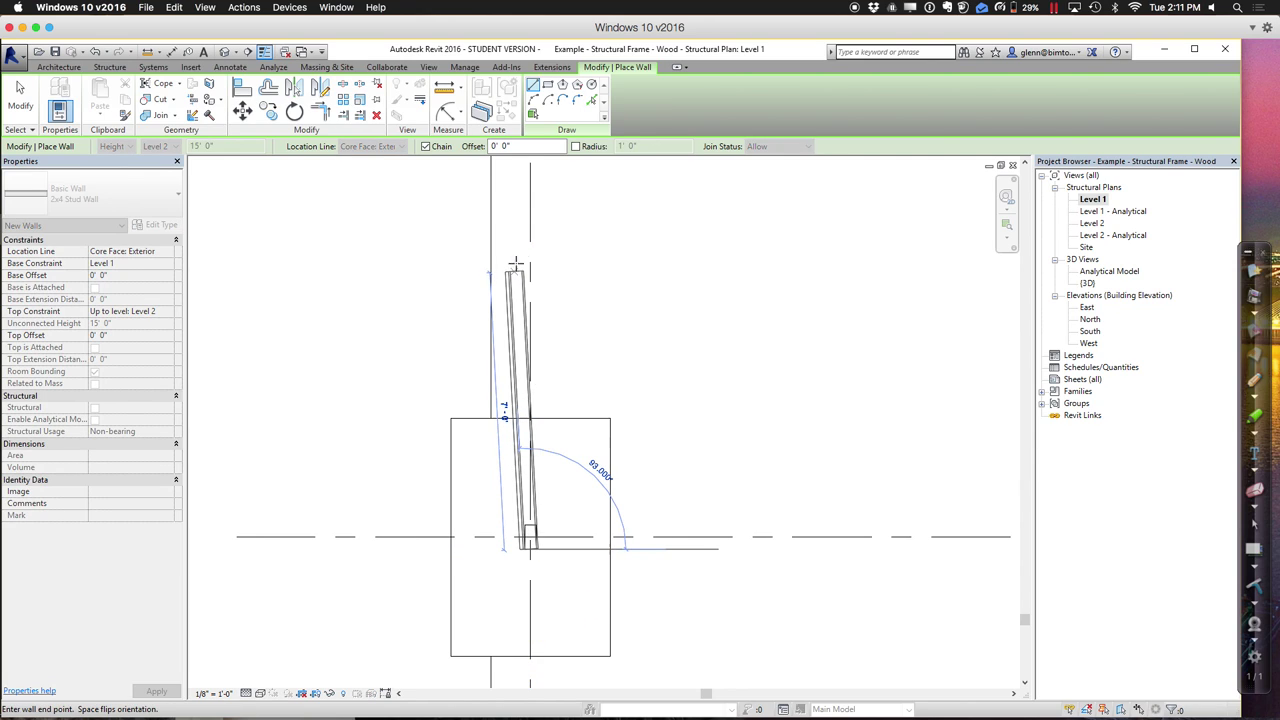
pyautogui.click(524, 226)
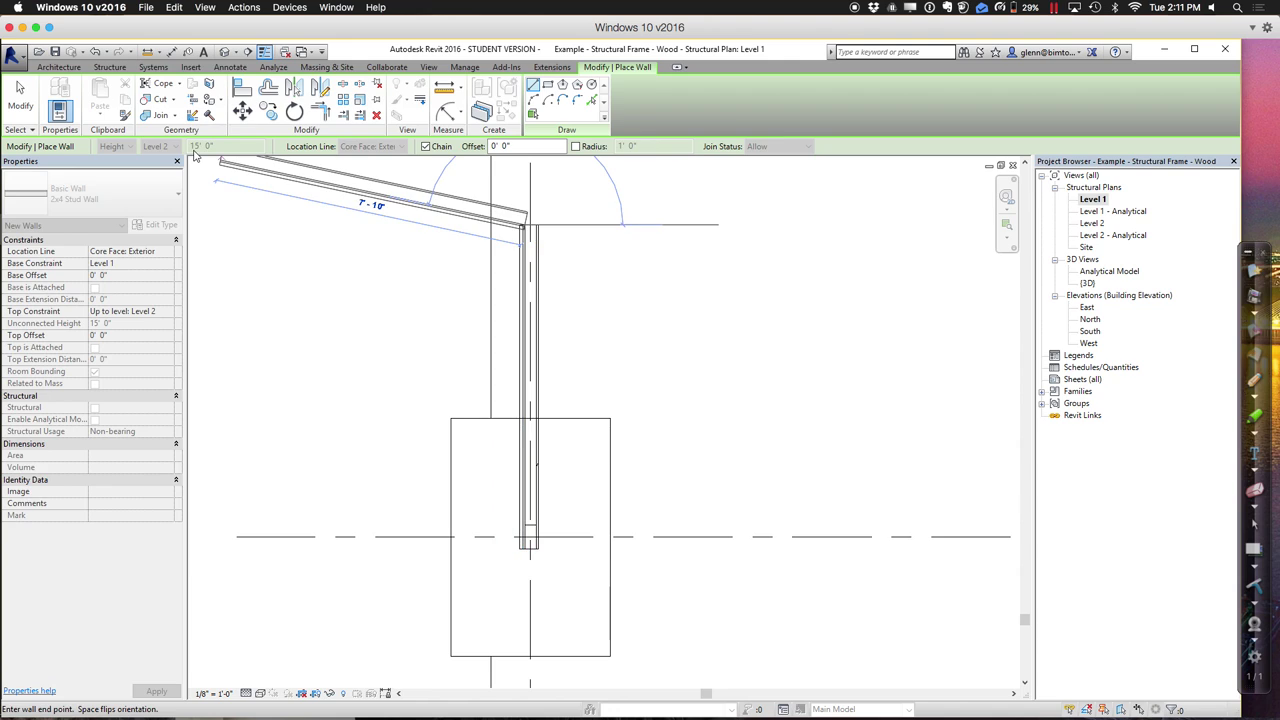
pyautogui.press('Escape')
pyautogui.press('Escape')
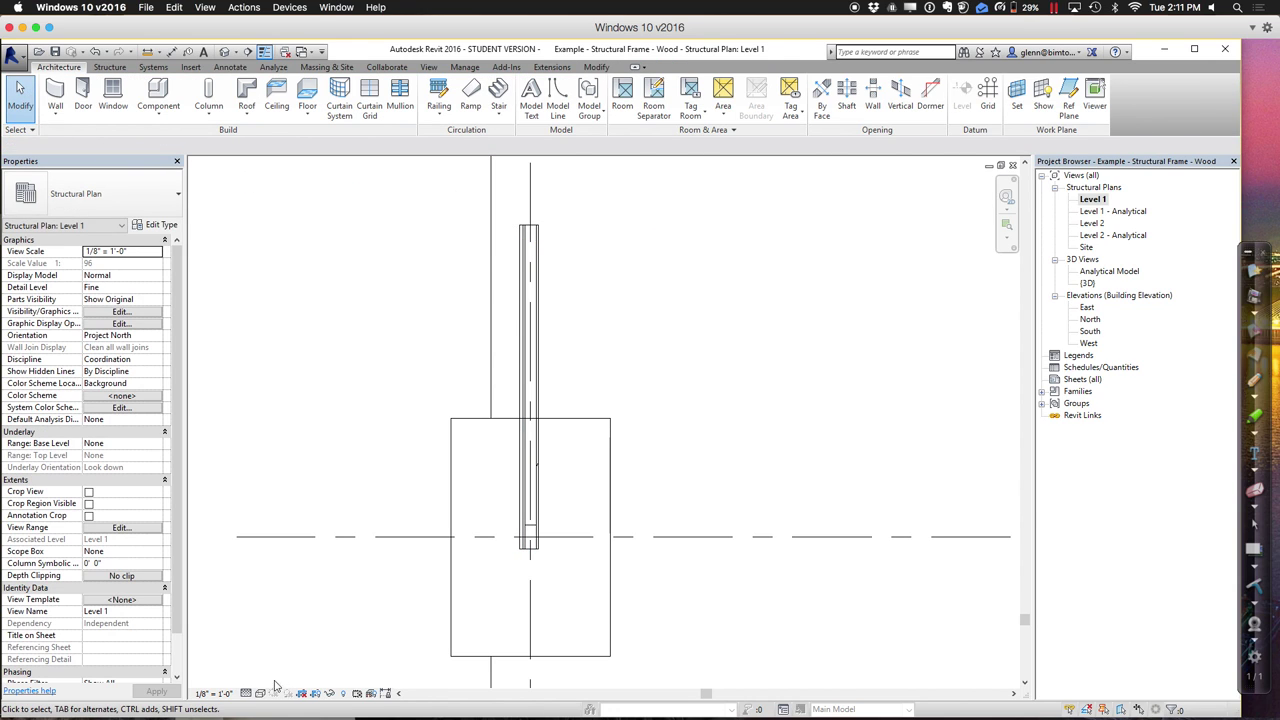
# Set the plan's visual style to Shaded and examine how the wall layers line up with the wood column.
pyautogui.click(274, 692)
pyautogui.click(280, 642)
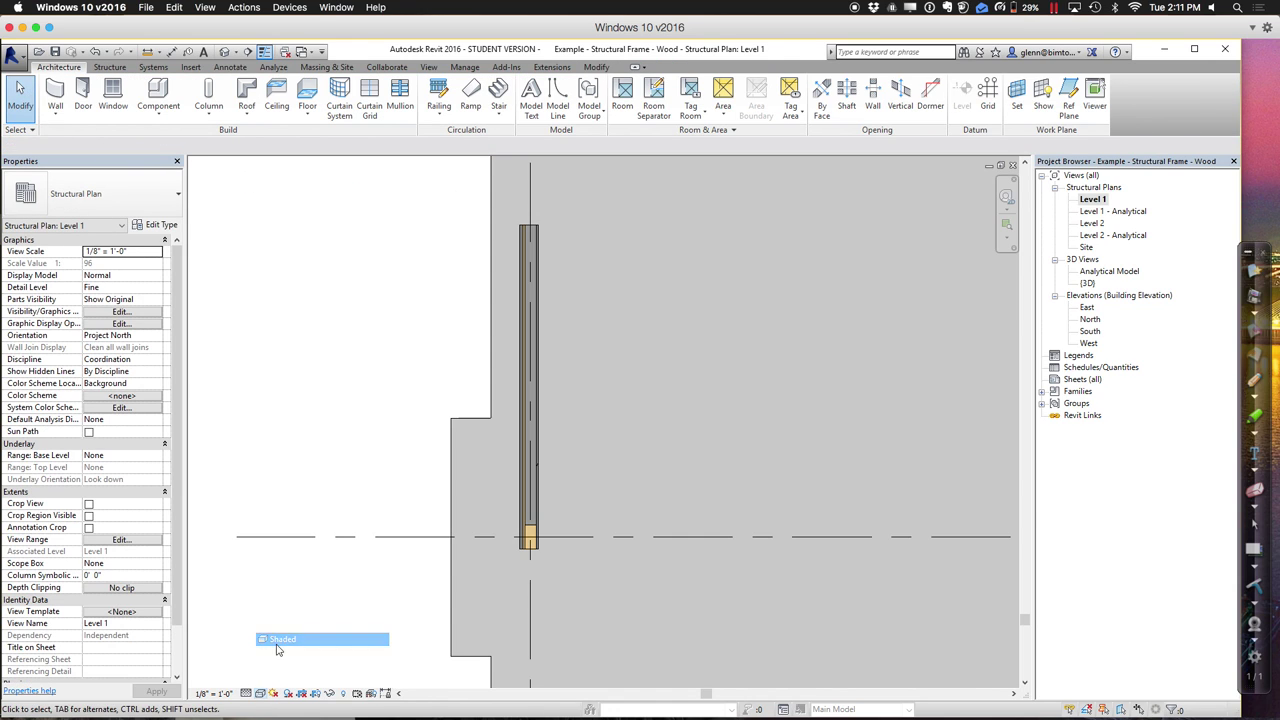
pyautogui.click(1008, 226)
pyautogui.moveTo(485, 482); pyautogui.dragTo(555, 578)
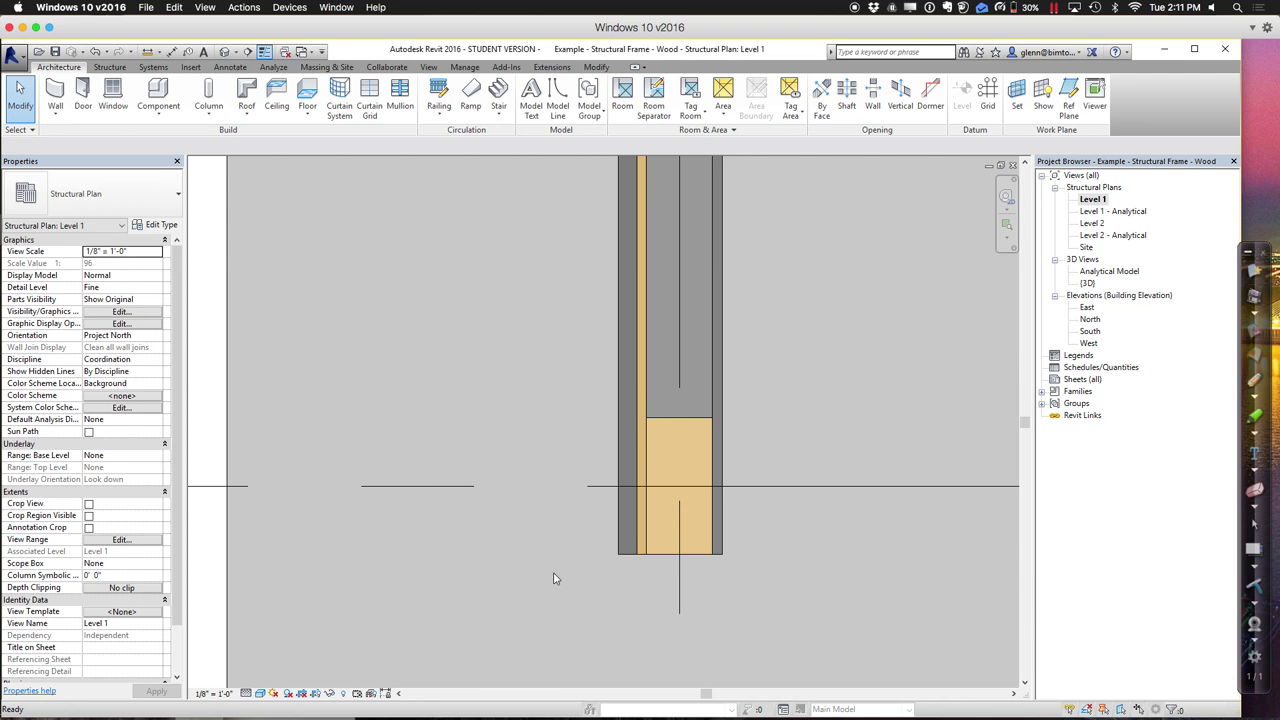
pyautogui.press('z')
pyautogui.press('o')
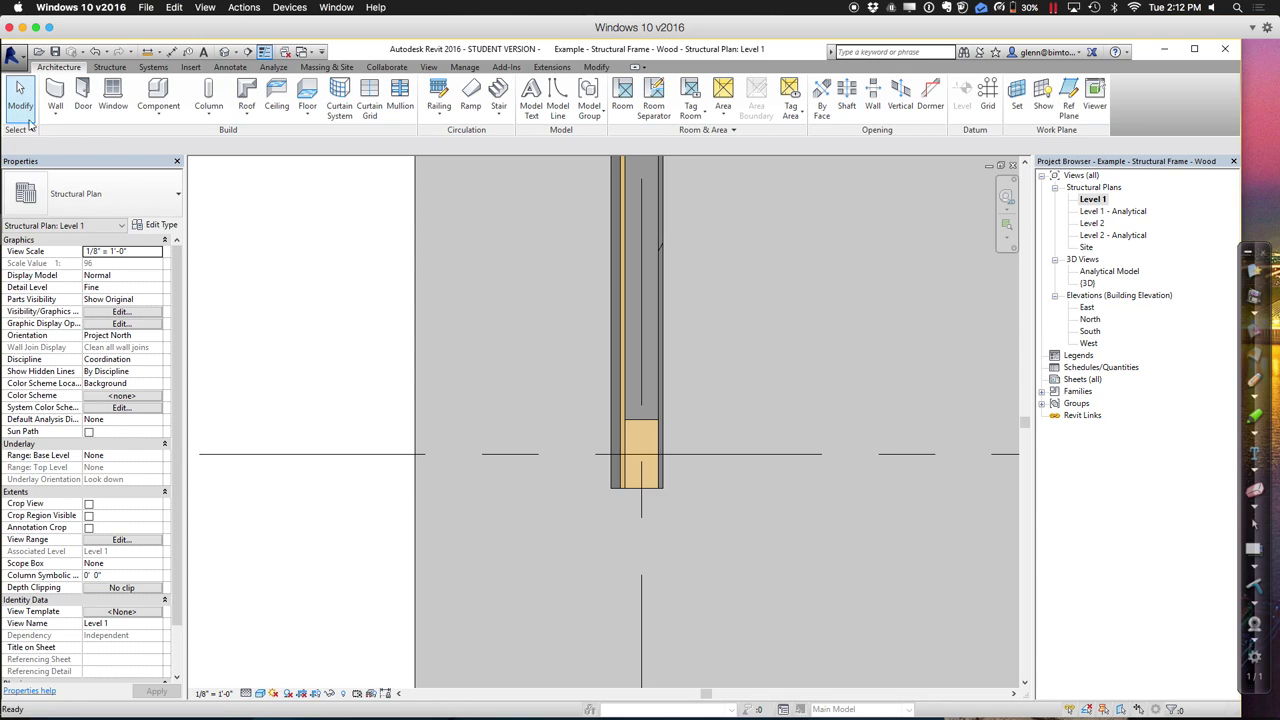
# Extend the stud wall's lower end past the column to a total length of about 9' 3 1/2".
pyautogui.click(659, 375)
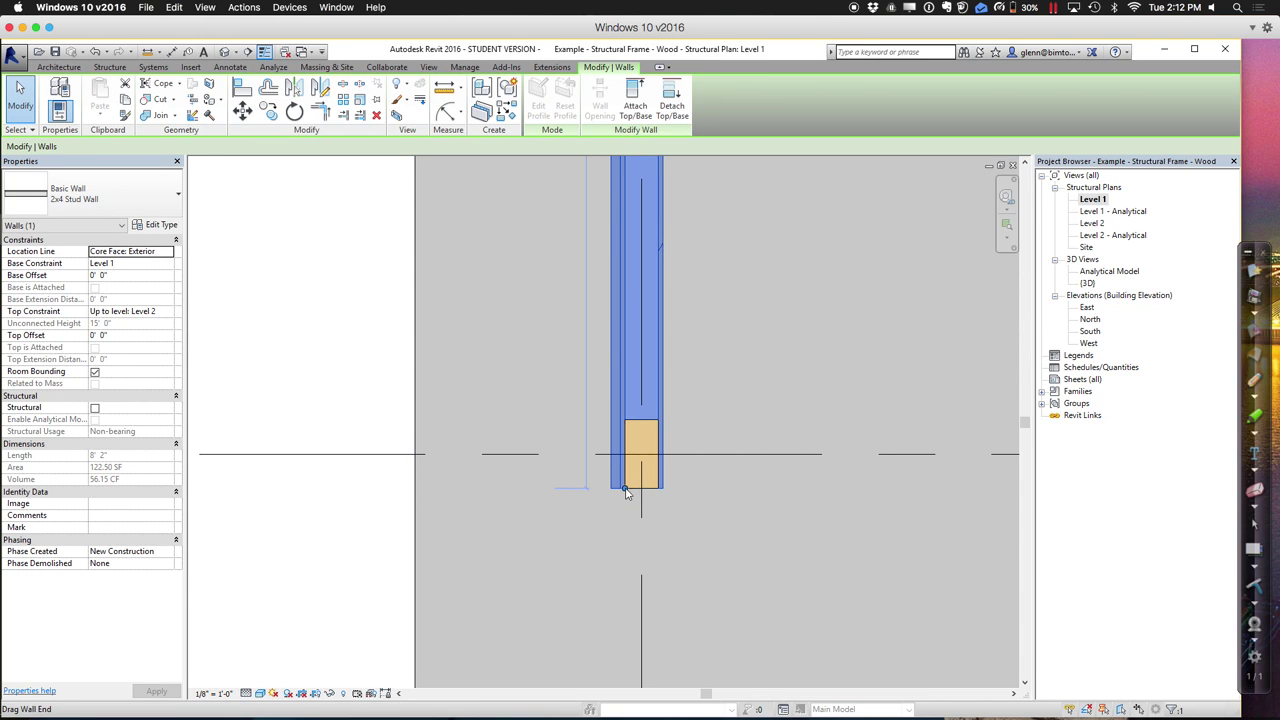
pyautogui.moveTo(624, 490); pyautogui.dragTo(620, 614)
pyautogui.click(518, 640)
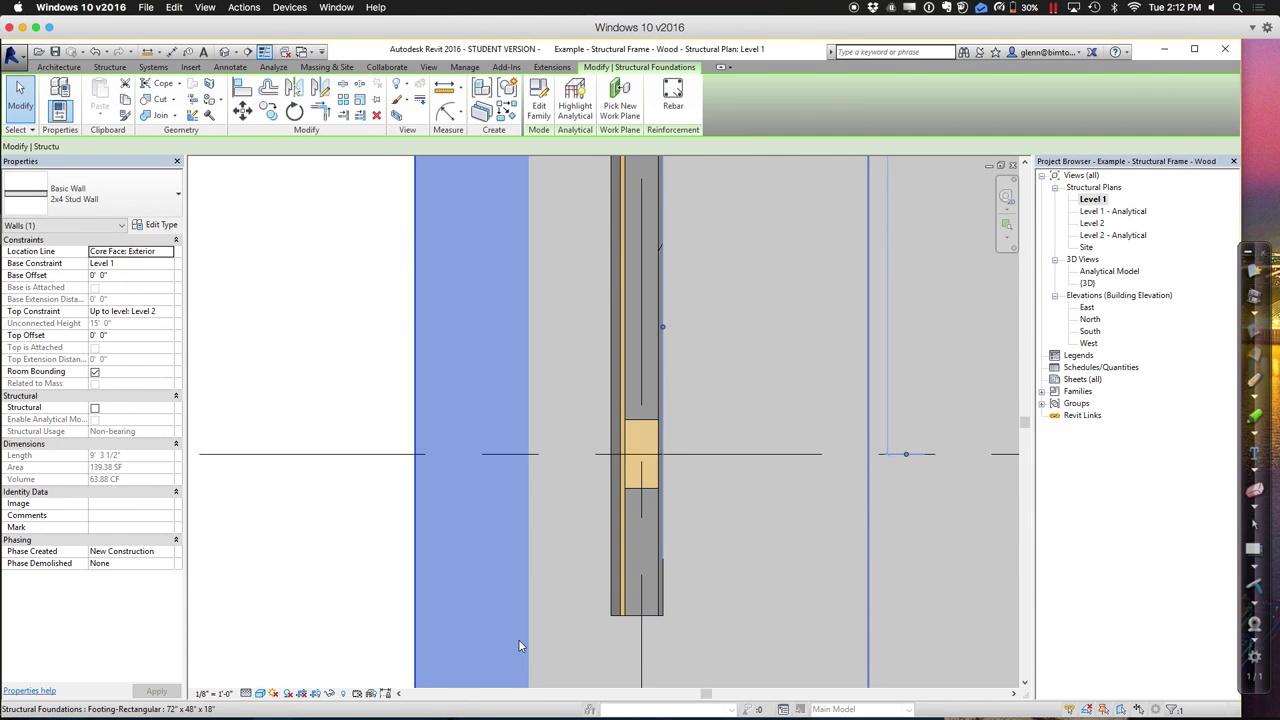
pyautogui.scroll(-4, 519, 645)
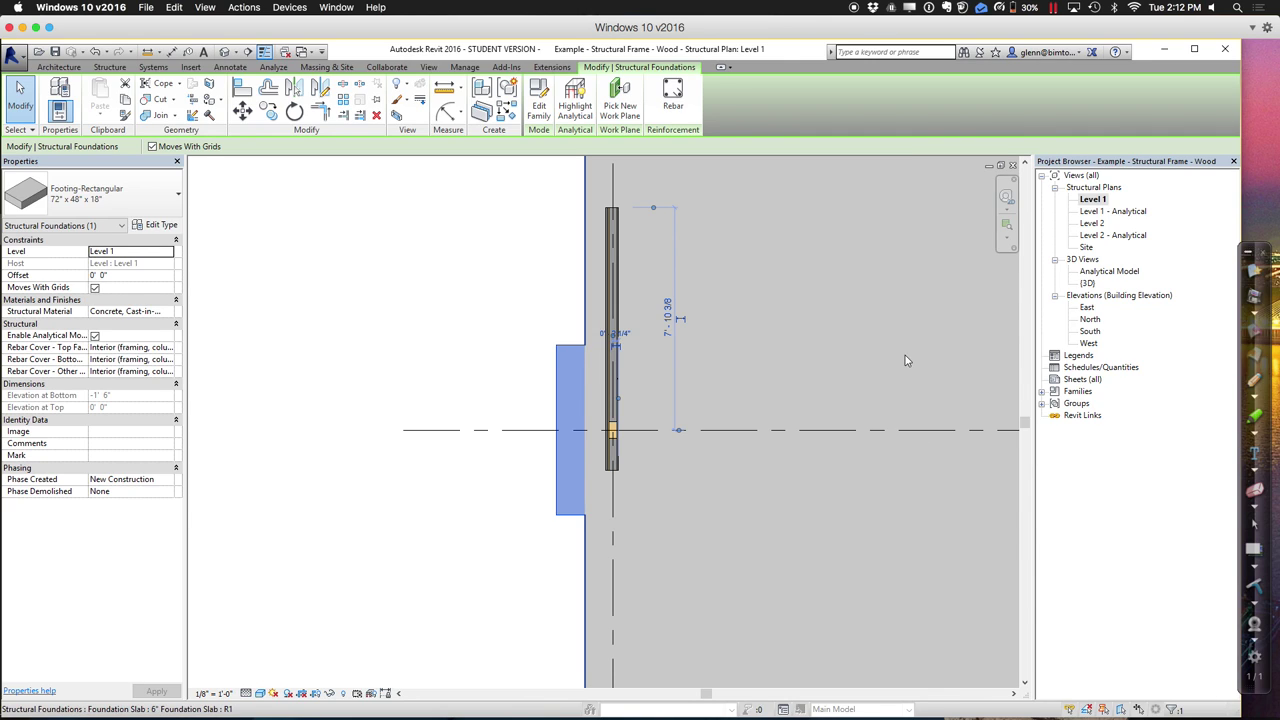
pyautogui.click(1025, 166)
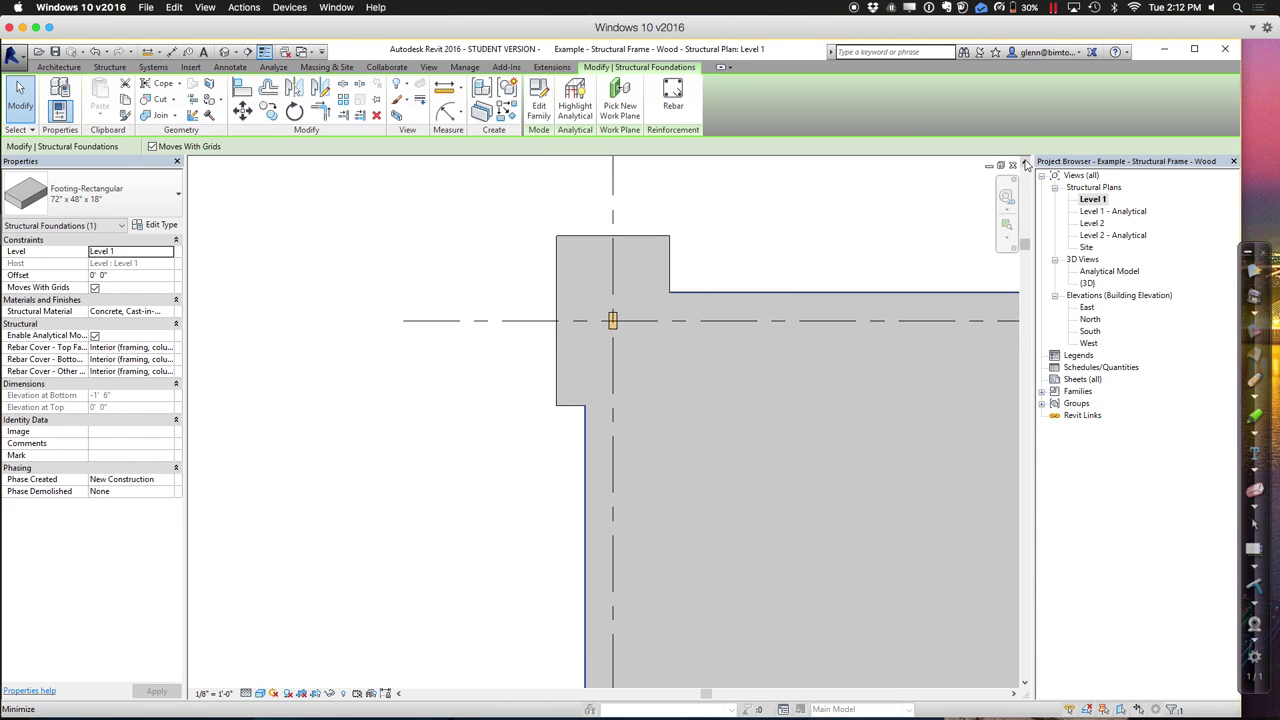
# Inspect the wood column on the corner footing up close and open the 9A - Example Structural Frame project's Level 1 structural plan.
pyautogui.click(1007, 225)
pyautogui.moveTo(524, 265); pyautogui.dragTo(704, 377)
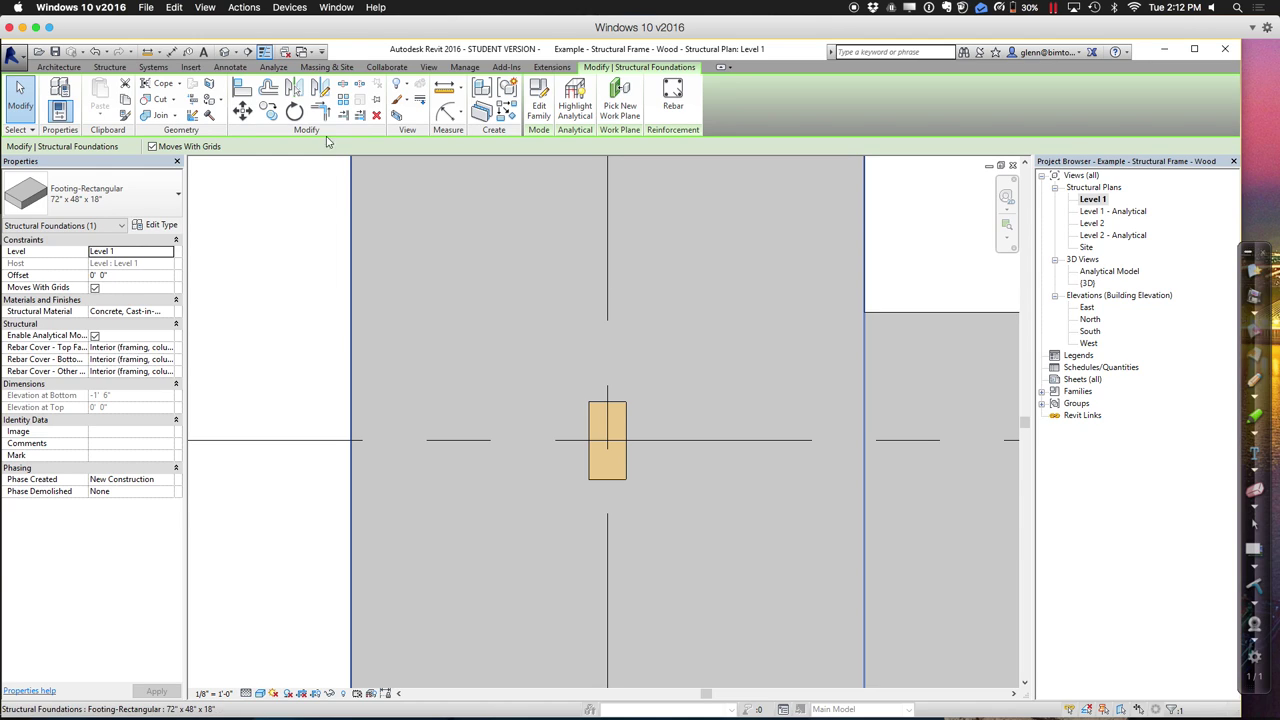
pyautogui.click(309, 53)
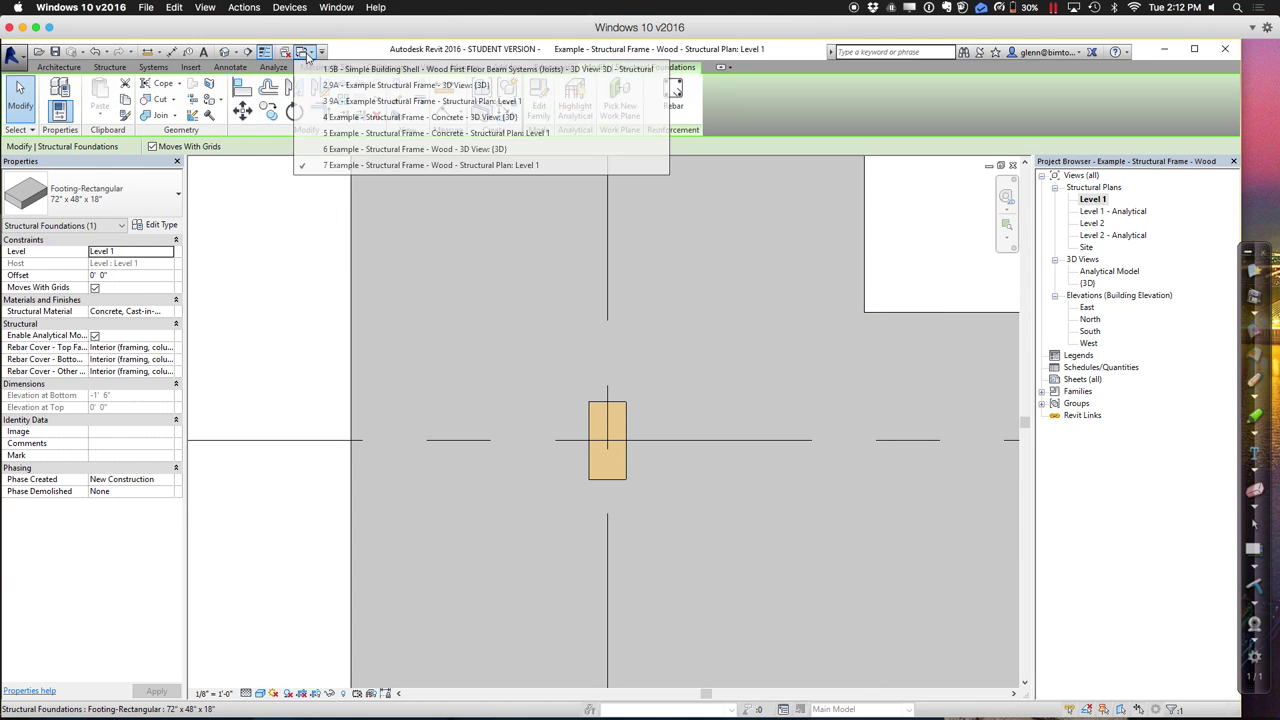
pyautogui.click(340, 117)
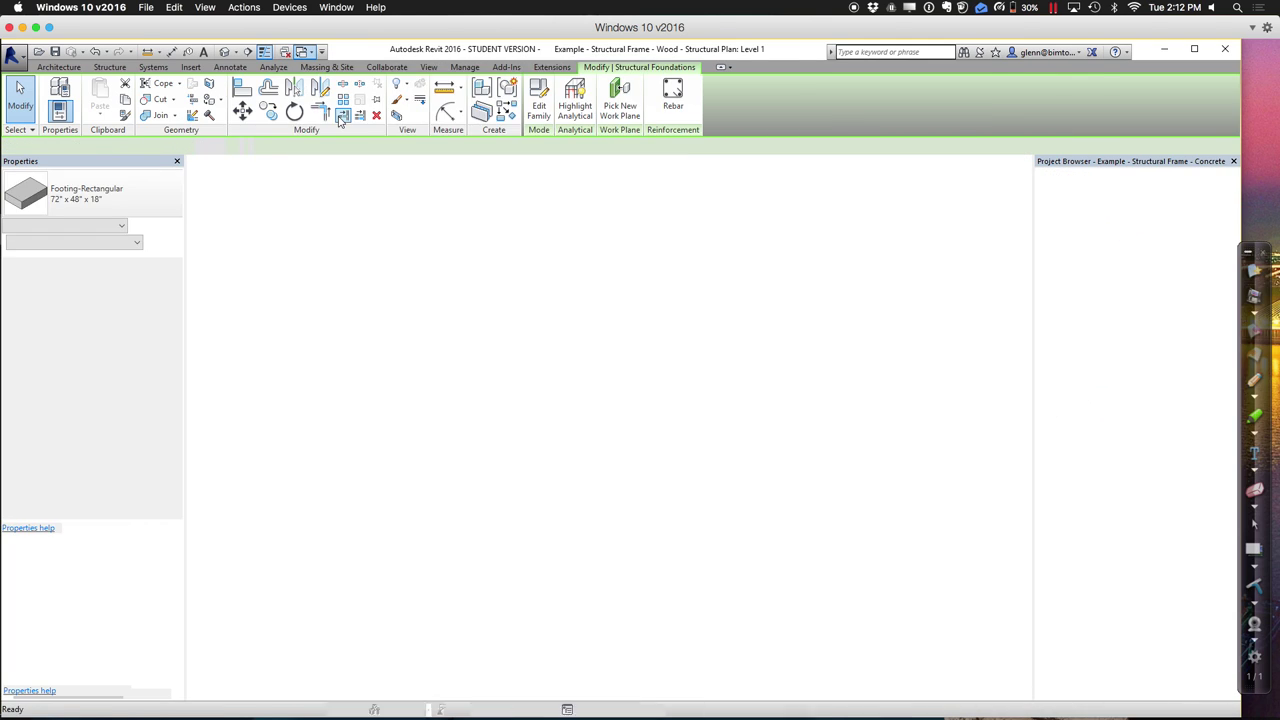
pyautogui.click(312, 56)
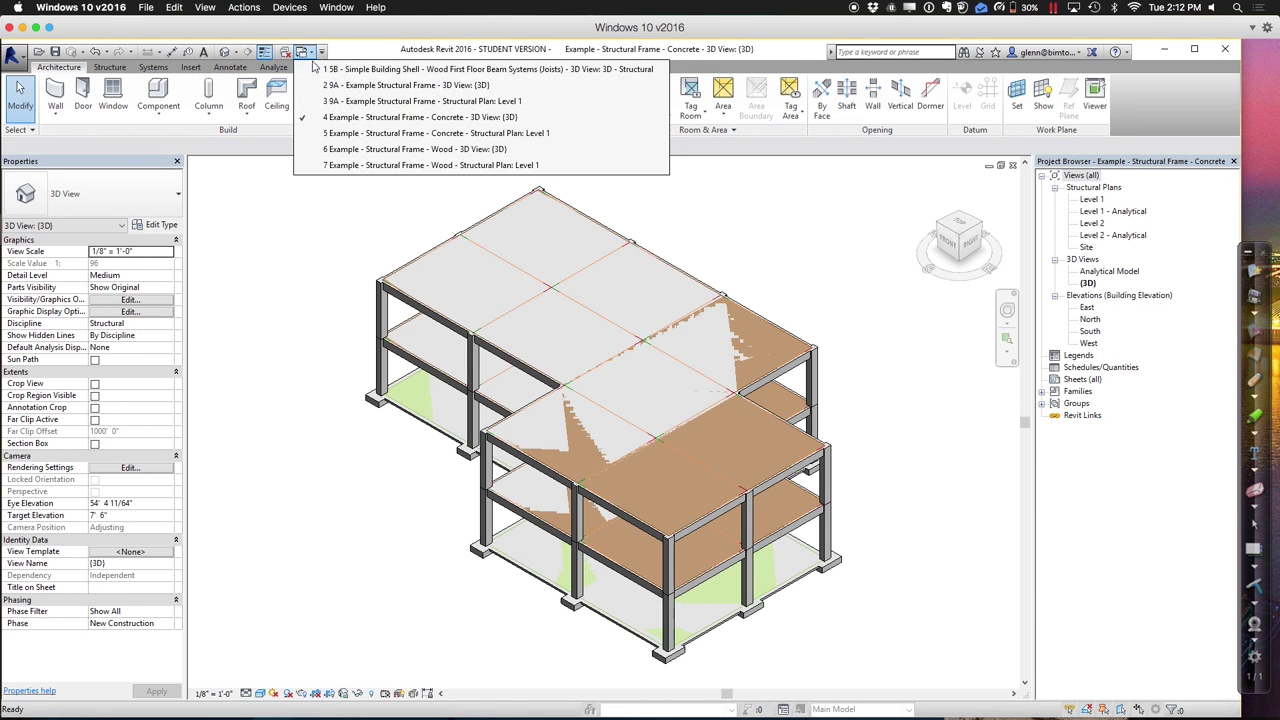
pyautogui.click(347, 103)
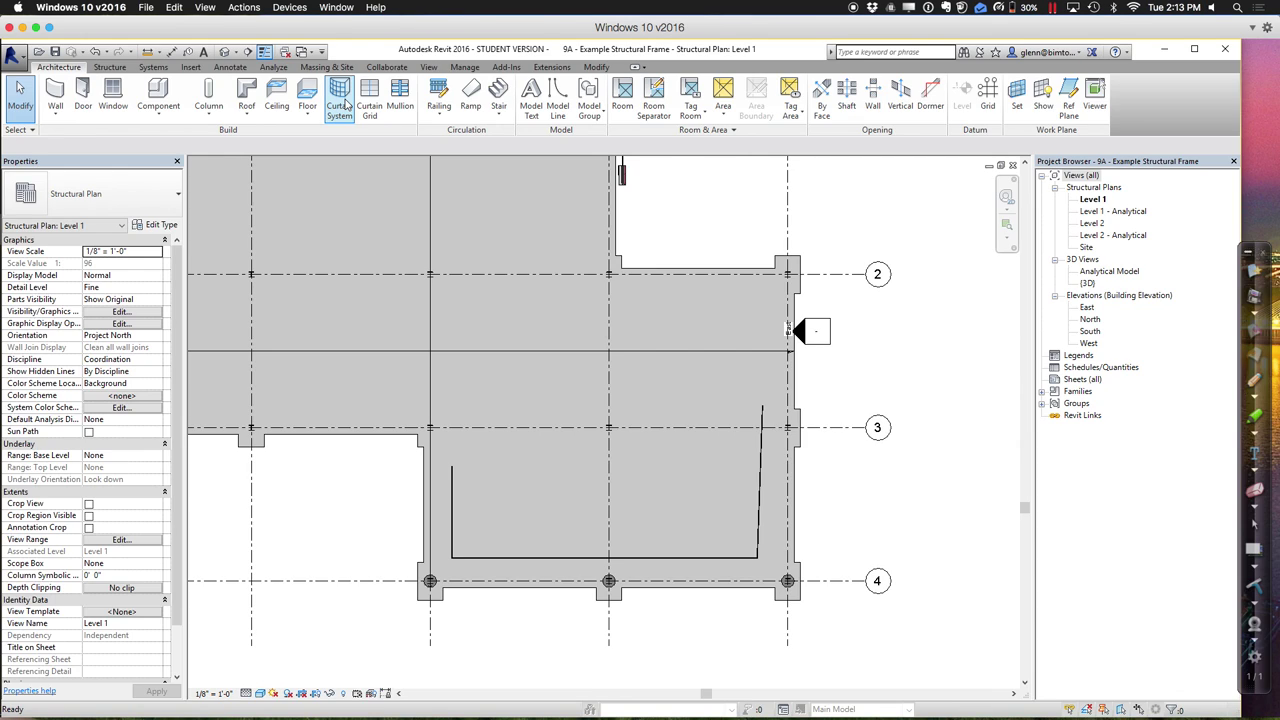
# Move grid line E outward to 60' 0" from the vertical wall line inside the slab.
pyautogui.click(789, 232)
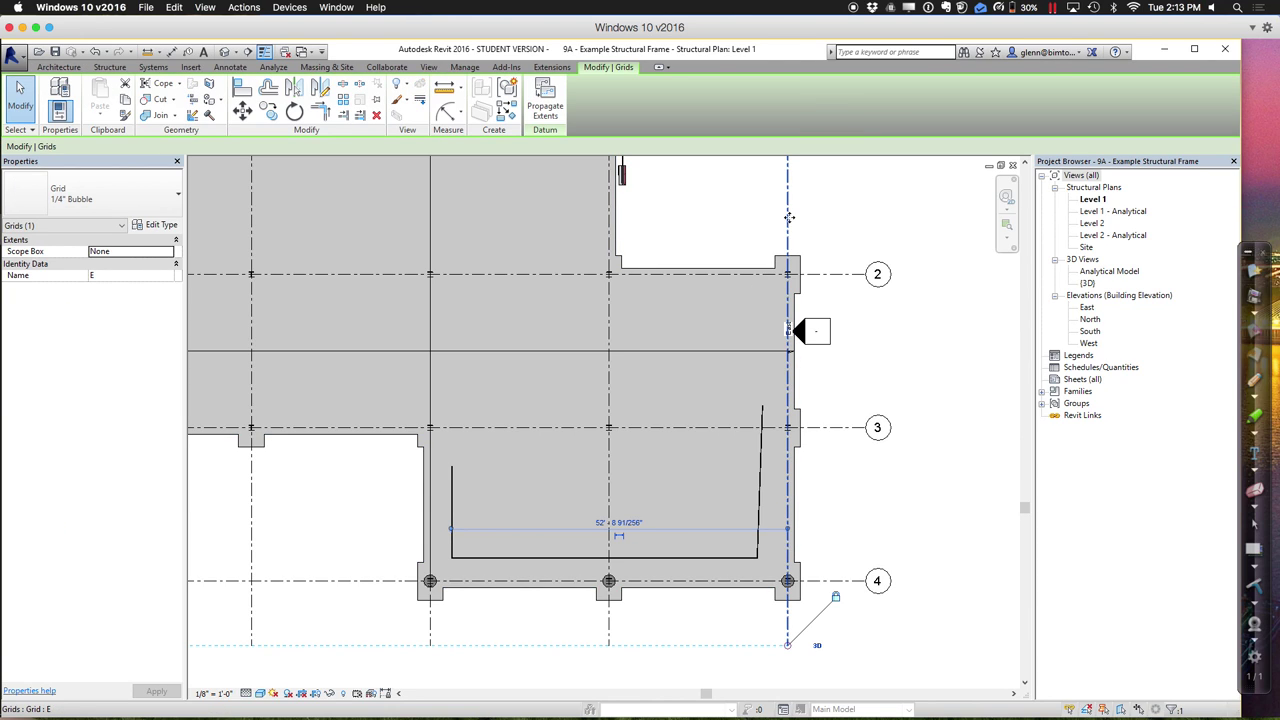
pyautogui.moveTo(791, 217); pyautogui.dragTo(835, 218)
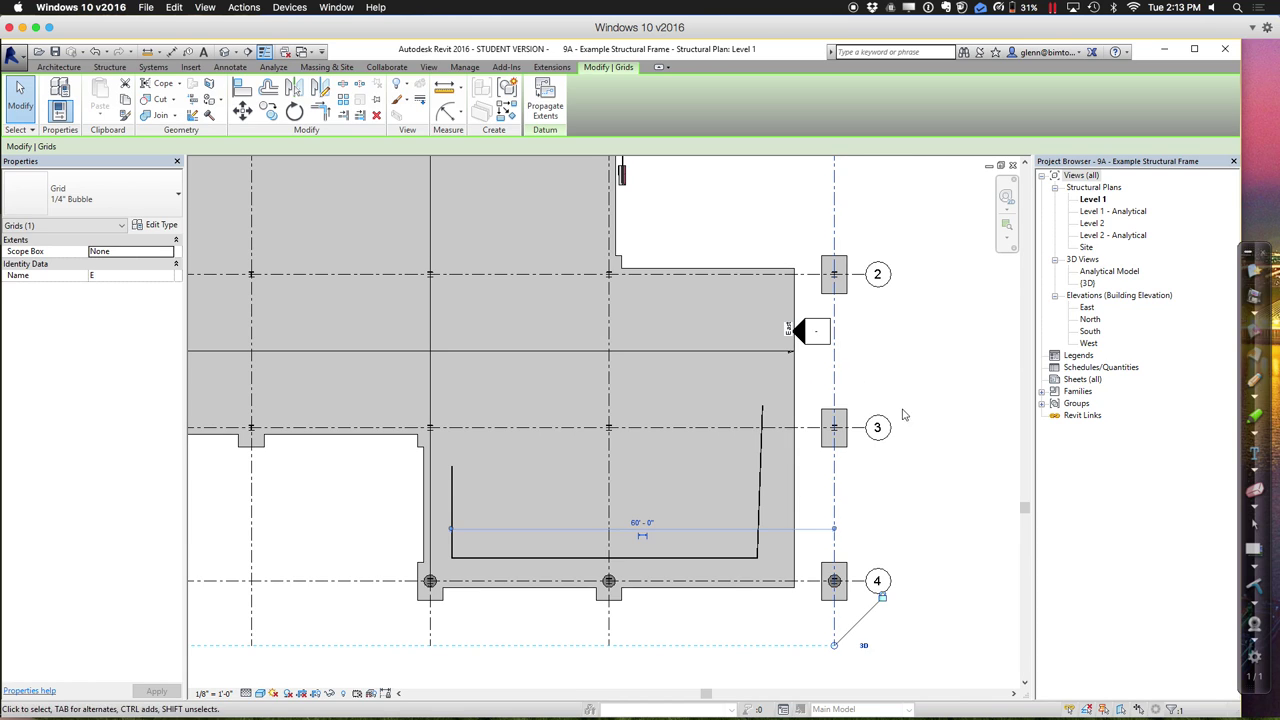
# Switch to the Session 9 mind map in Mindomo and expand the structural requirements & loads topic.
pyautogui.moveTo(600, 712)
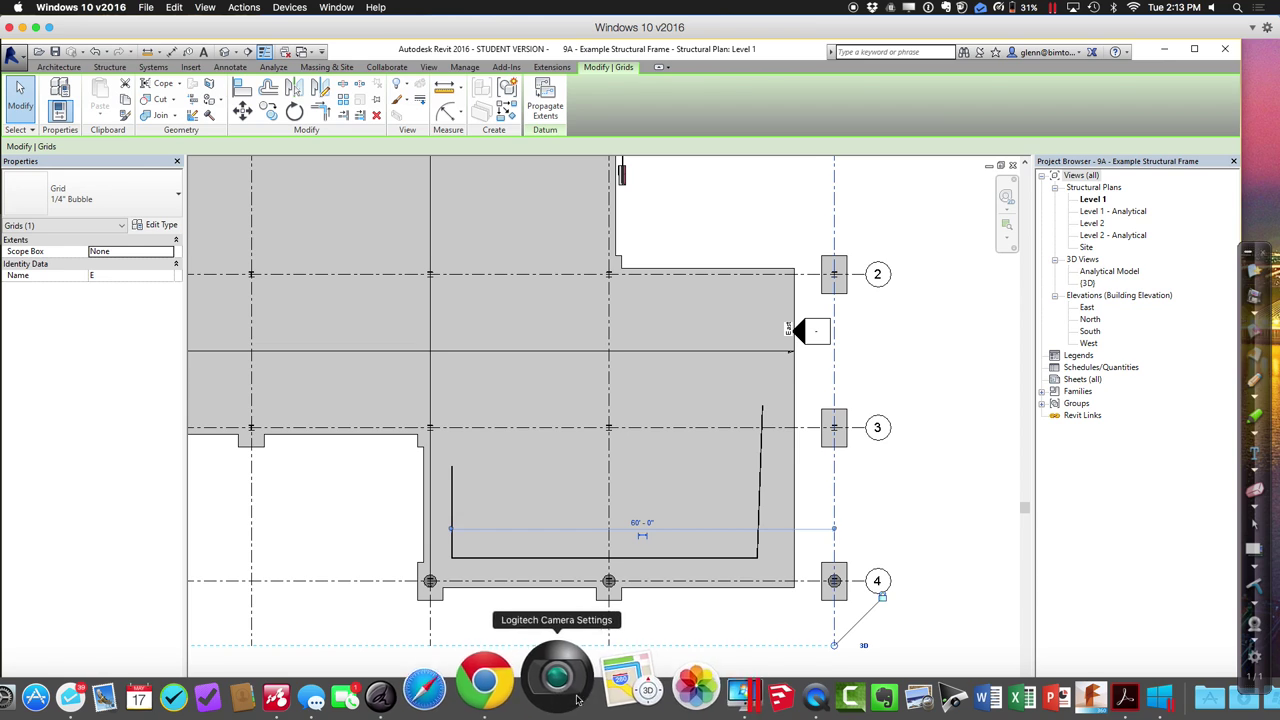
pyautogui.click(360, 672)
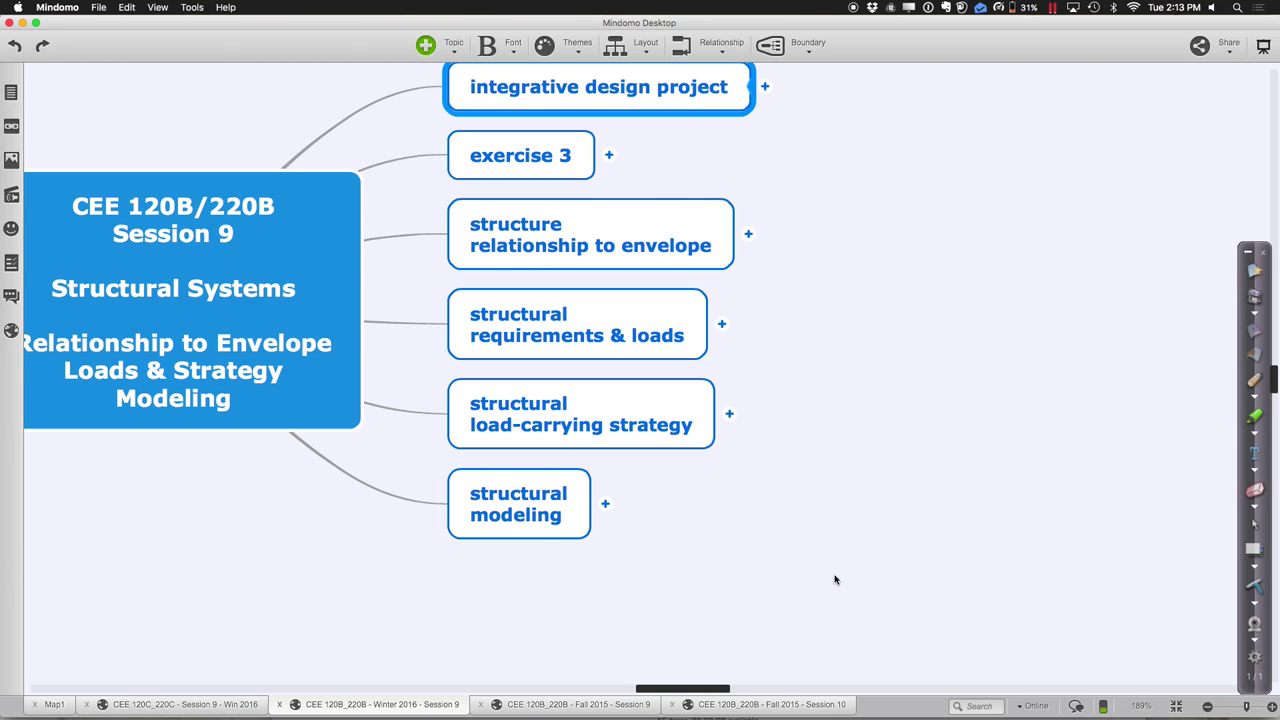
pyautogui.click(722, 324)
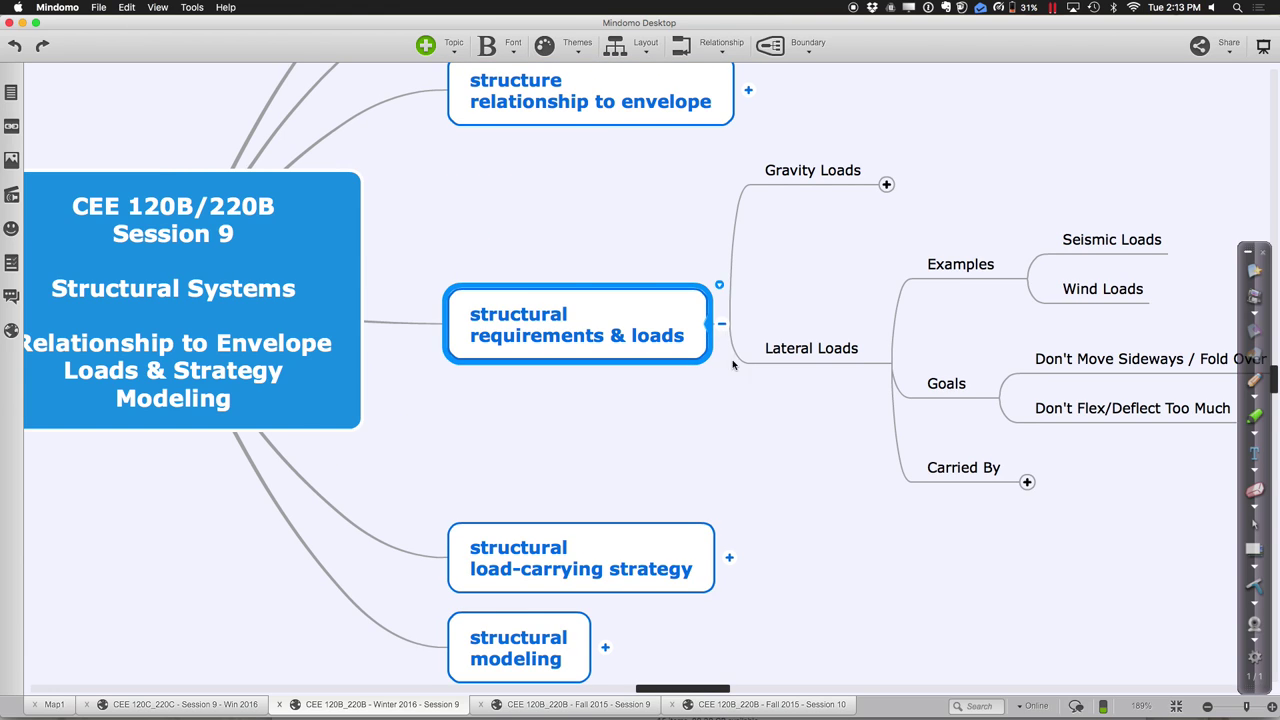